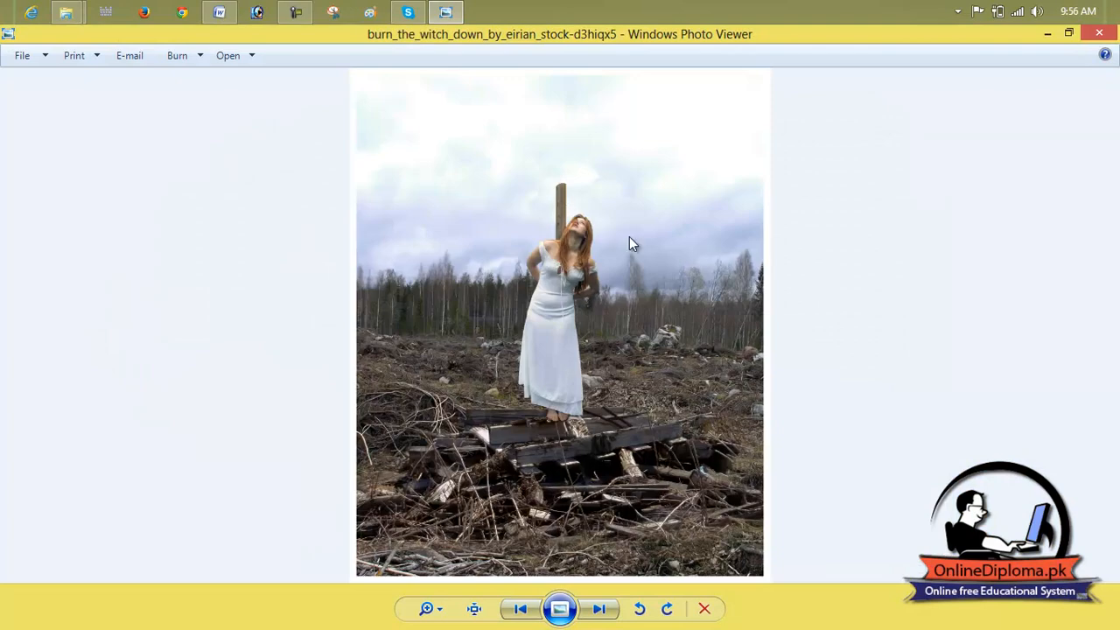
Look through the stock images of the valley of death folder in the photo viewer, and close the viewer and folder.
{"action": "left_click", "coordinate": [600, 612]}
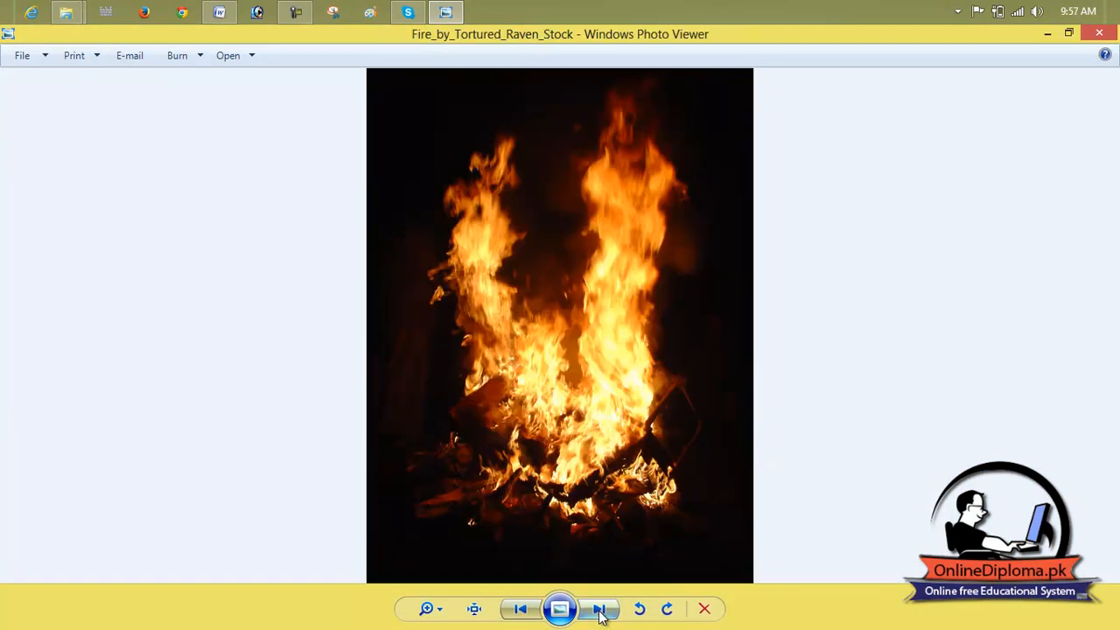
{"action": "left_click", "coordinate": [599, 612]}
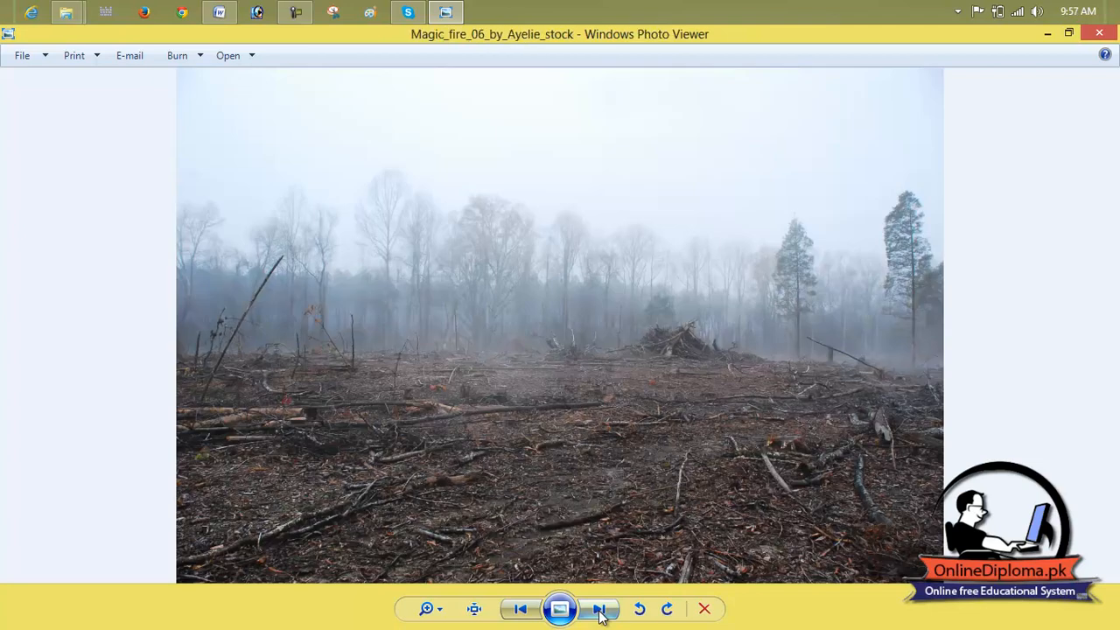
{"action": "left_click", "coordinate": [600, 612]}
{"action": "left_click", "coordinate": [600, 613]}
{"action": "left_click", "coordinate": [599, 613]}
{"action": "left_click", "coordinate": [600, 613]}
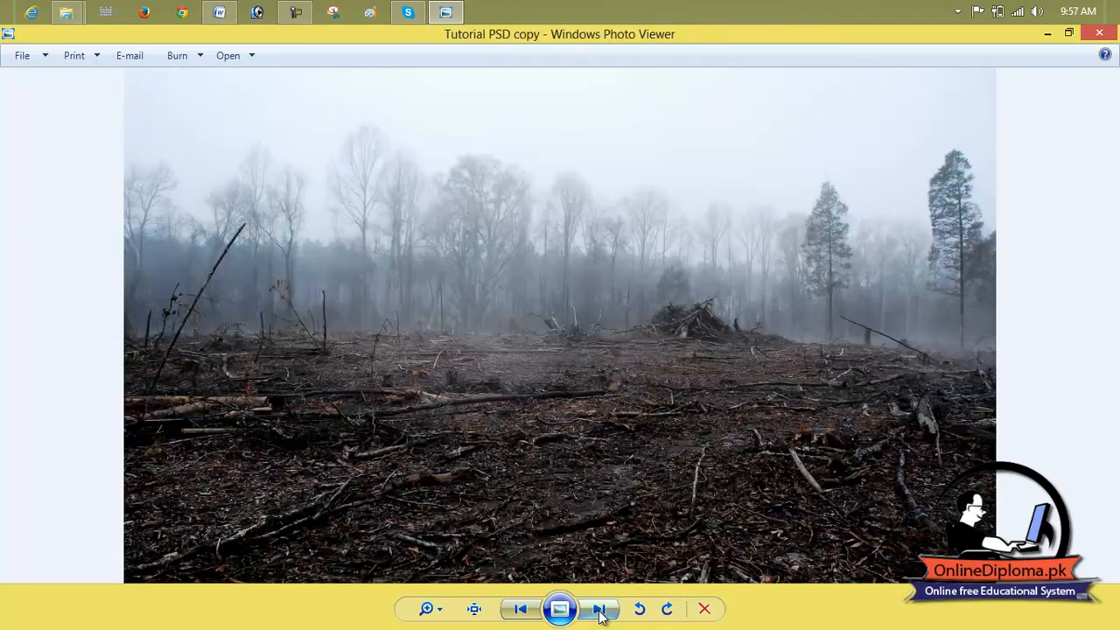
{"action": "left_click", "coordinate": [599, 613]}
{"action": "left_click", "coordinate": [600, 612]}
{"action": "left_click", "coordinate": [600, 612]}
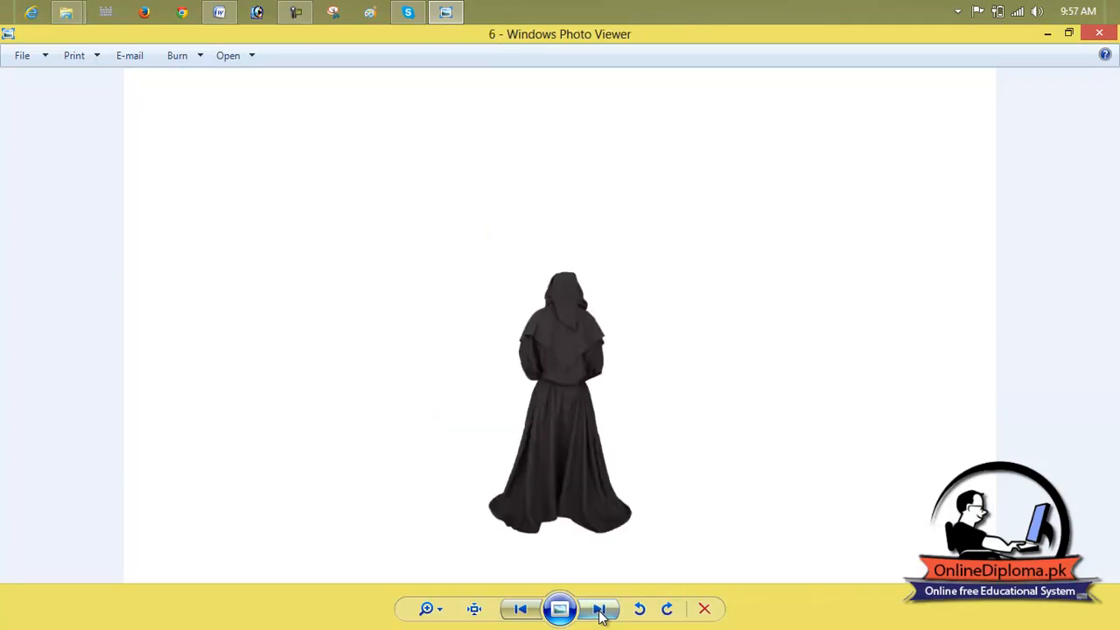
{"action": "left_click", "coordinate": [600, 613]}
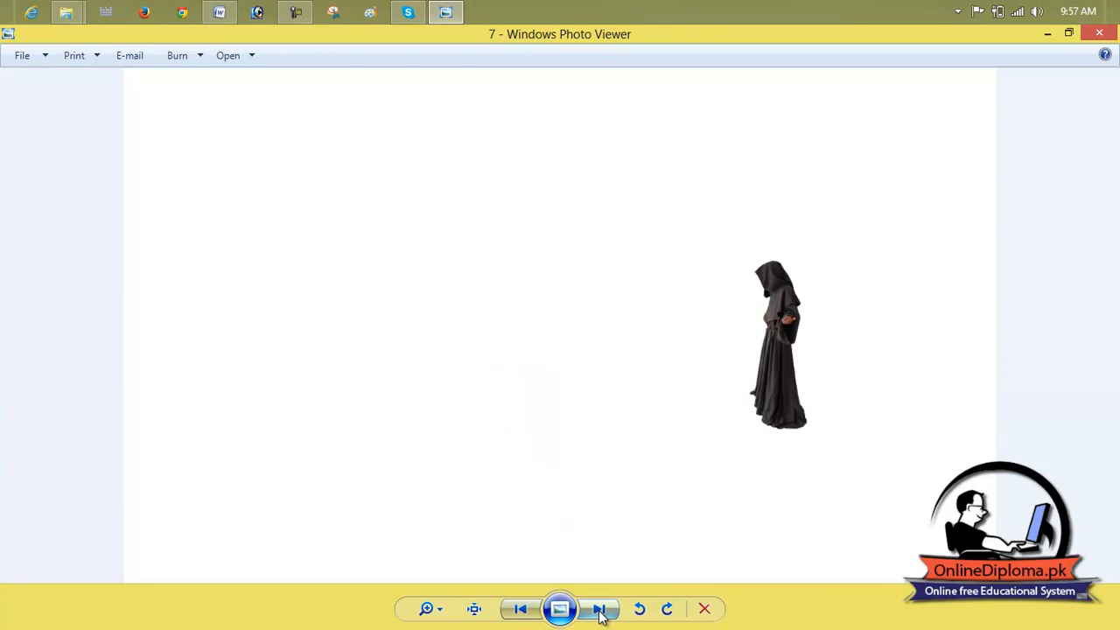
{"action": "left_click", "coordinate": [1101, 33]}
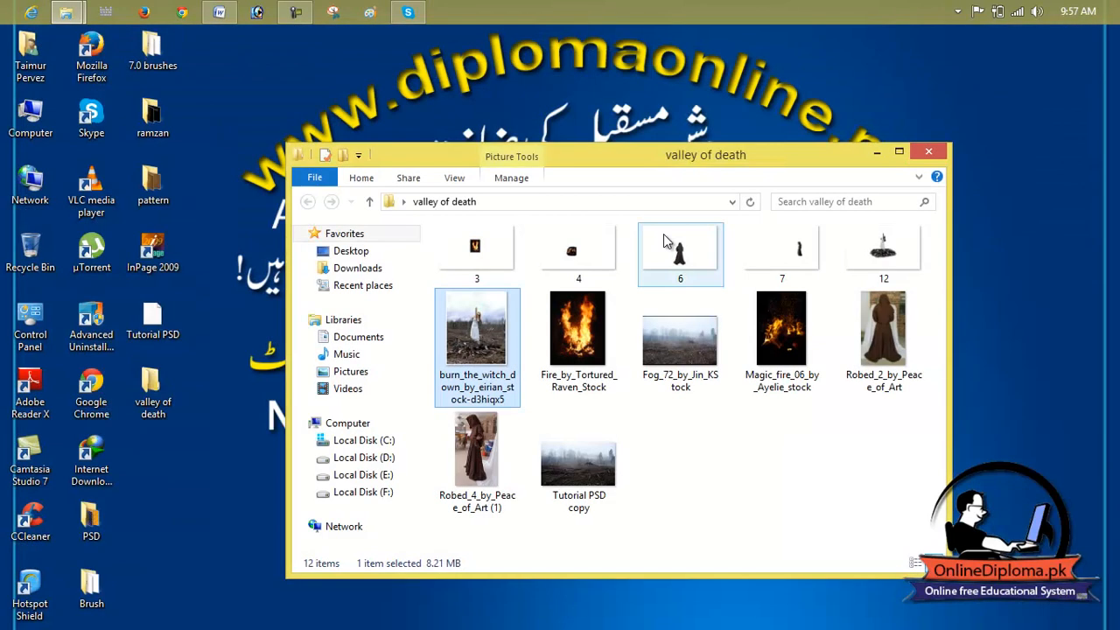
{"action": "left_click", "coordinate": [876, 153]}
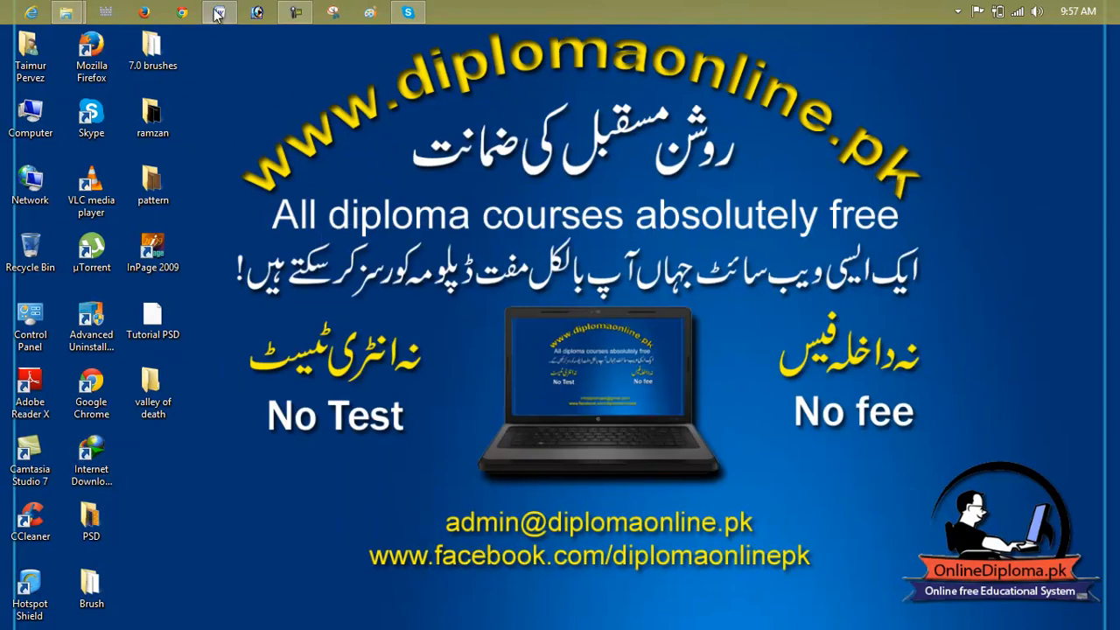
Switch to Adobe Photoshop, open Fog_72_by_Jin_KStock from the desktop's valley of death folder, and show it in a maximized window.
{"action": "left_click", "coordinate": [257, 12]}
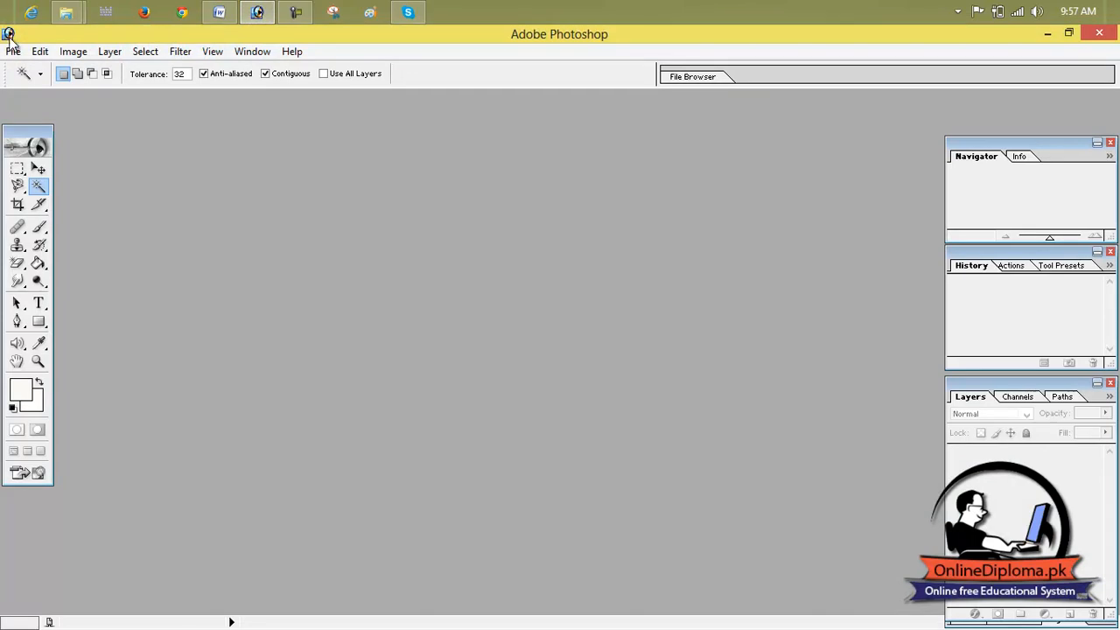
{"action": "left_click", "coordinate": [13, 50]}
{"action": "left_click", "coordinate": [40, 88]}
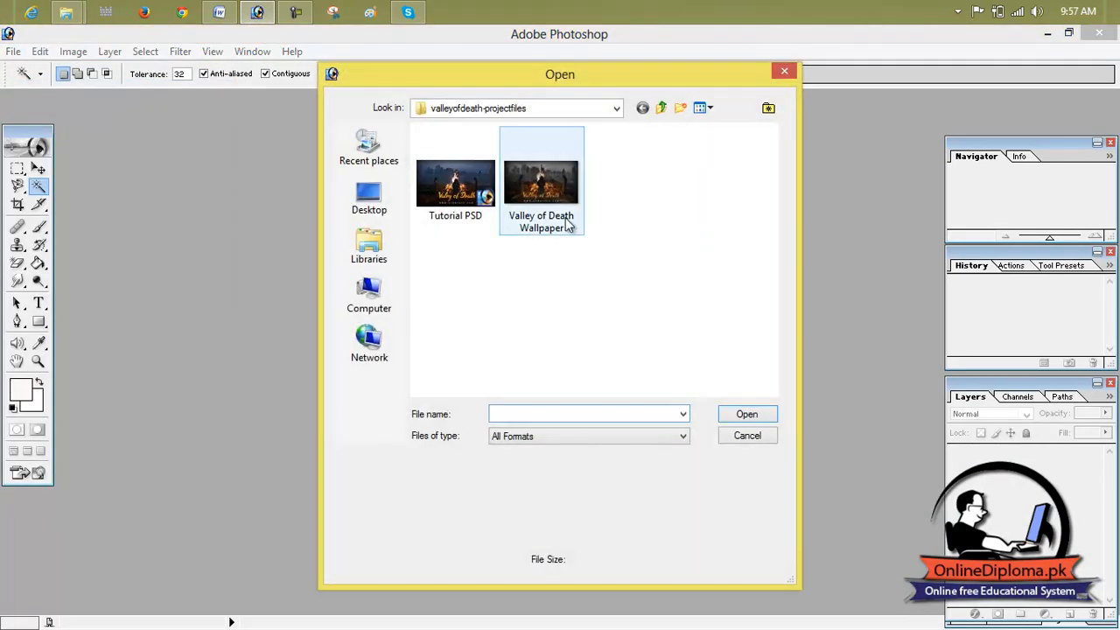
{"action": "left_click", "coordinate": [369, 197]}
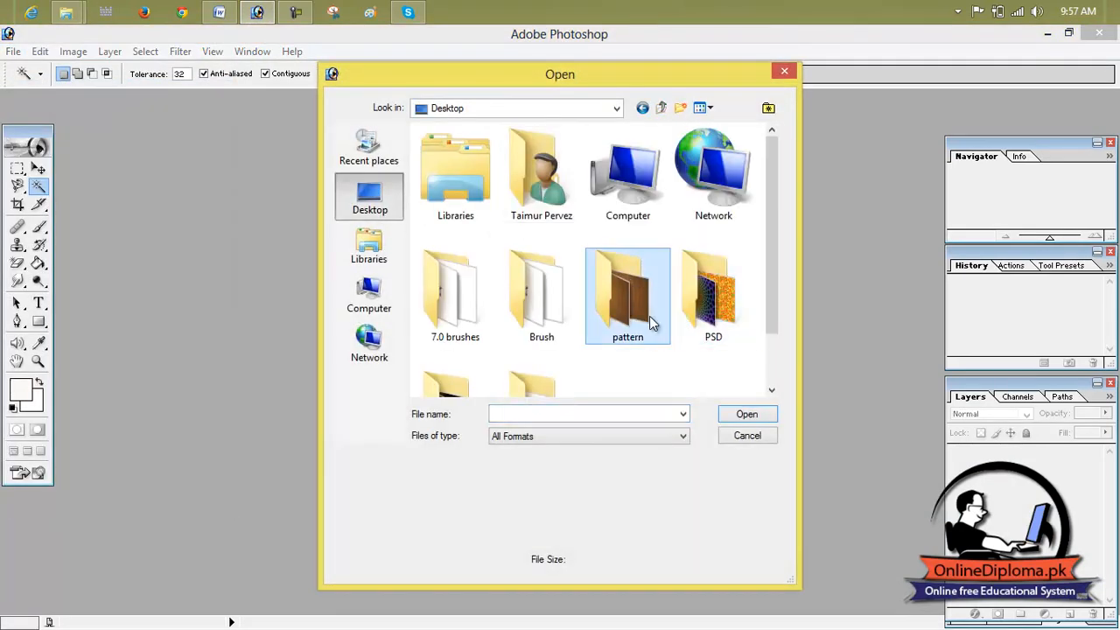
{"action": "scroll", "coordinate": [650, 324], "scroll_direction": "down", "scroll_amount": 1}
{"action": "double_click", "coordinate": [557, 341]}
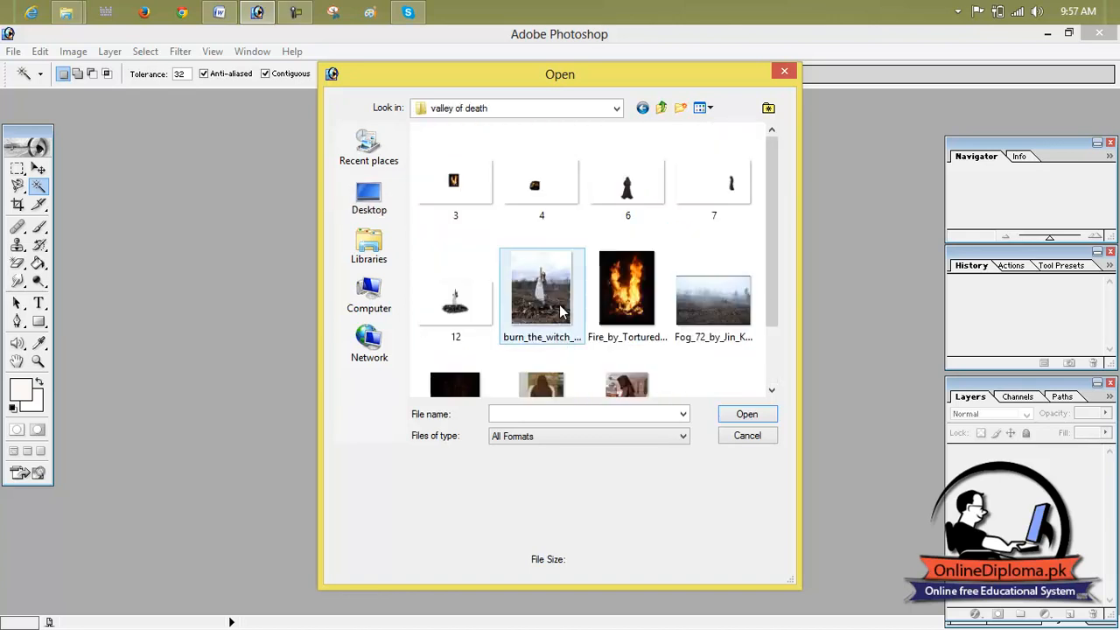
{"action": "left_click", "coordinate": [712, 317]}
{"action": "scroll", "coordinate": [704, 312], "scroll_direction": "down", "scroll_amount": 1}
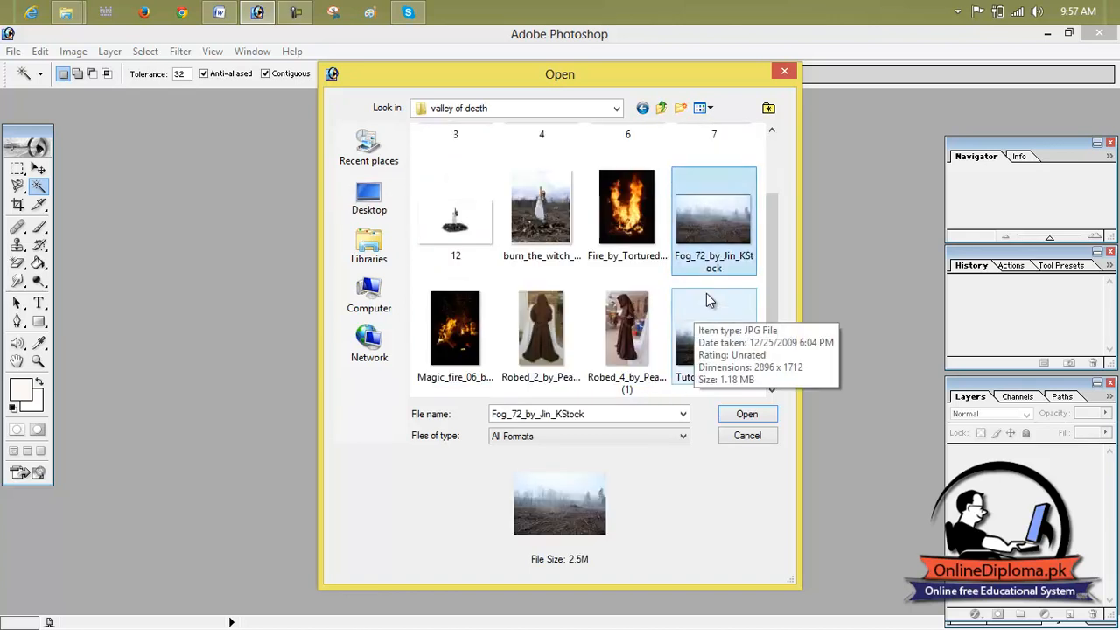
{"action": "double_click", "coordinate": [743, 240]}
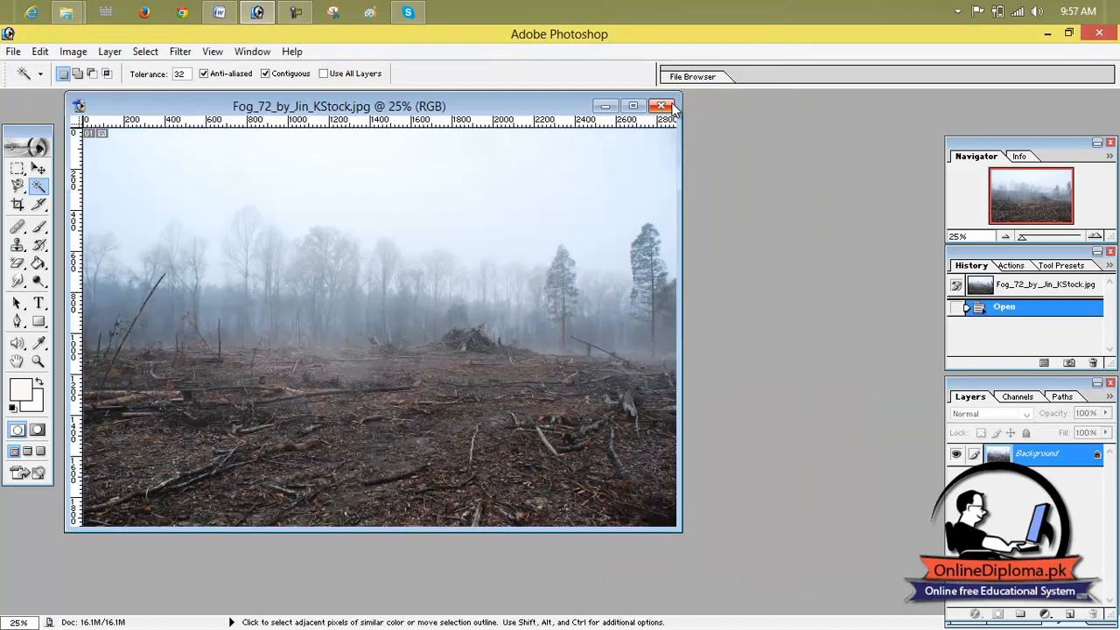
{"action": "left_click", "coordinate": [632, 106]}
{"action": "key", "text": "ctrl+0"}
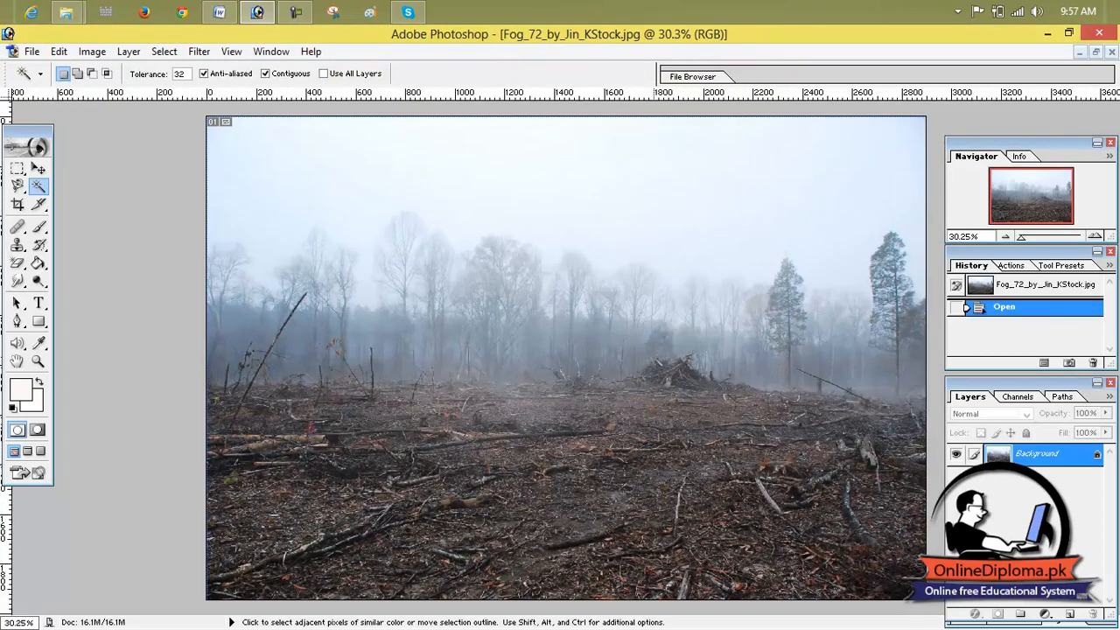
{"action": "scroll", "coordinate": [565, 358], "scroll_direction": "down", "scroll_amount": 1}
{"action": "left_click", "coordinate": [231, 52]}
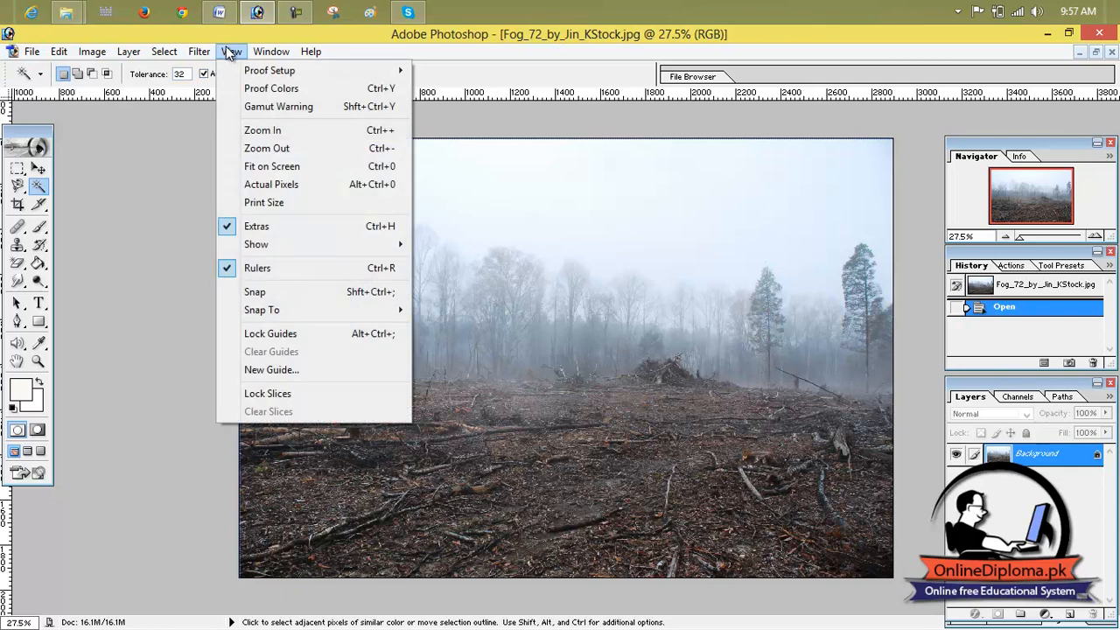
{"action": "mouse_move", "coordinate": [307, 251]}
{"action": "left_click", "coordinate": [455, 318]}
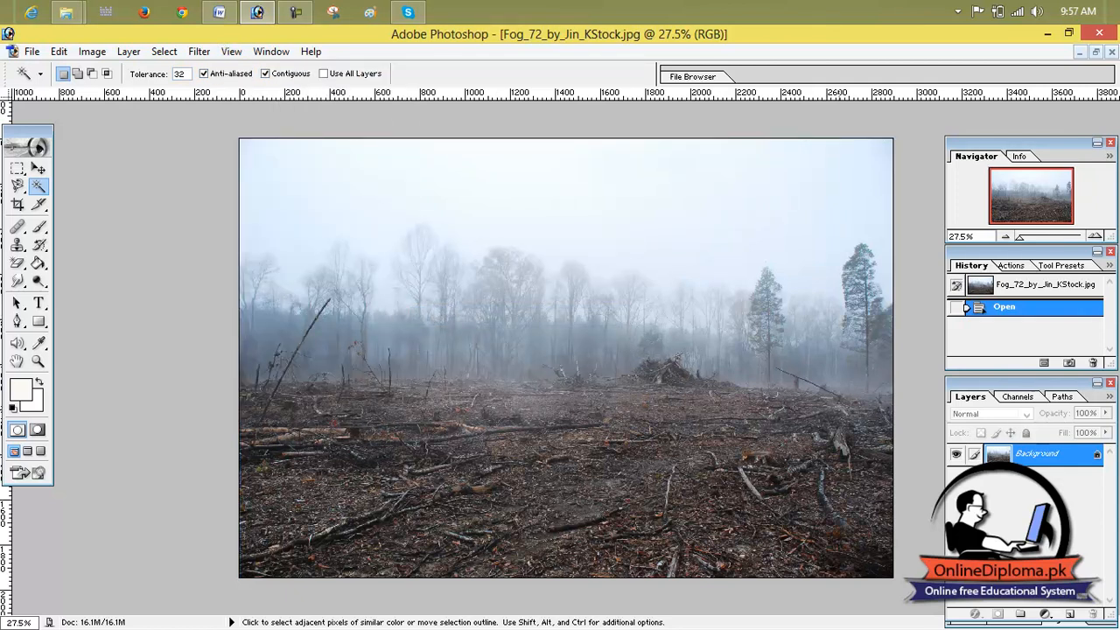
{"action": "left_click", "coordinate": [32, 52]}
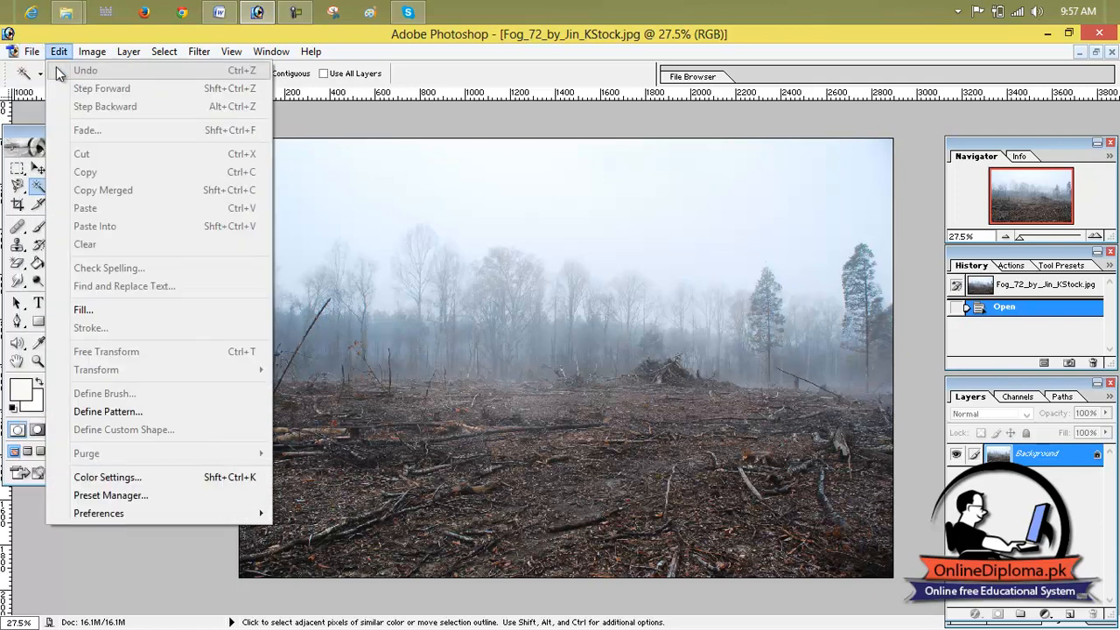
{"action": "left_click", "coordinate": [60, 70]}
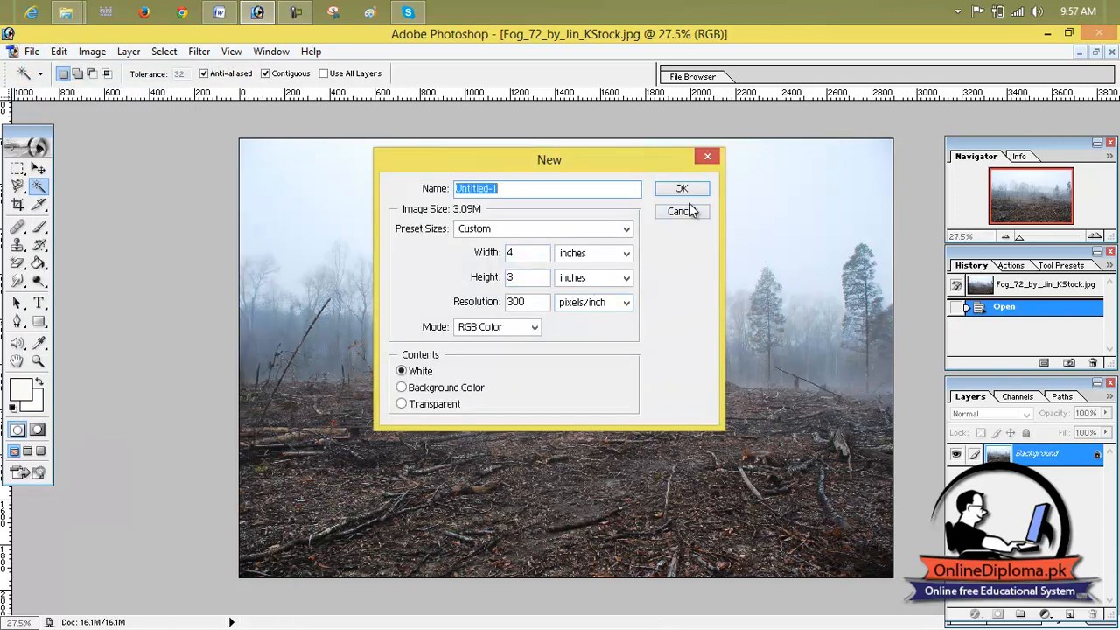
{"action": "left_click", "coordinate": [707, 156]}
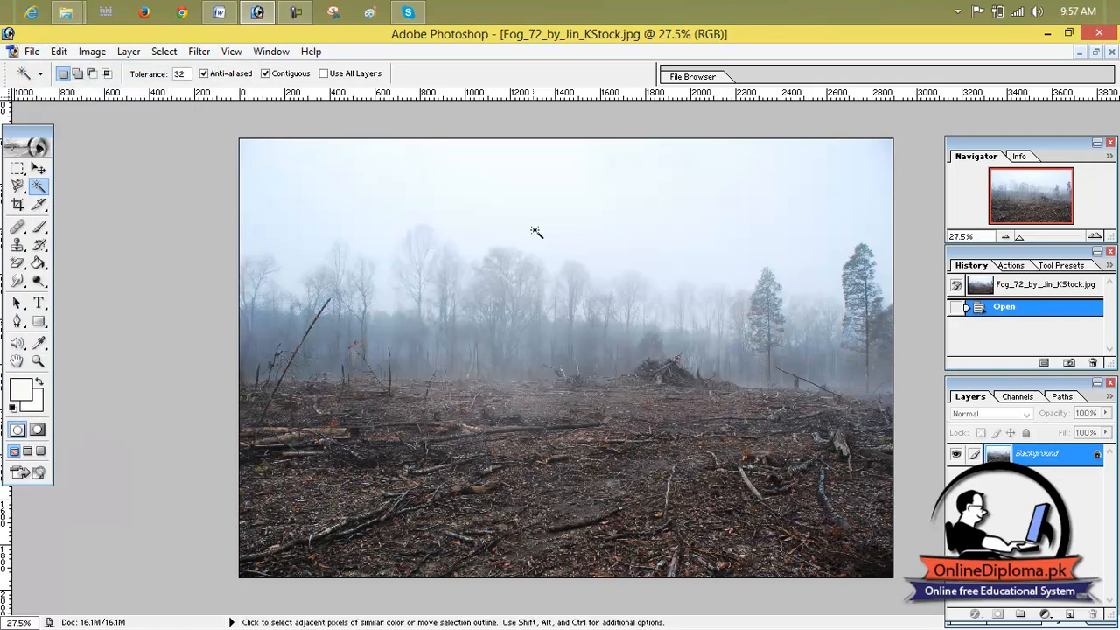
Check the fog image's pixel dimensions in the Image Size settings without changing them.
{"action": "left_click", "coordinate": [60, 52]}
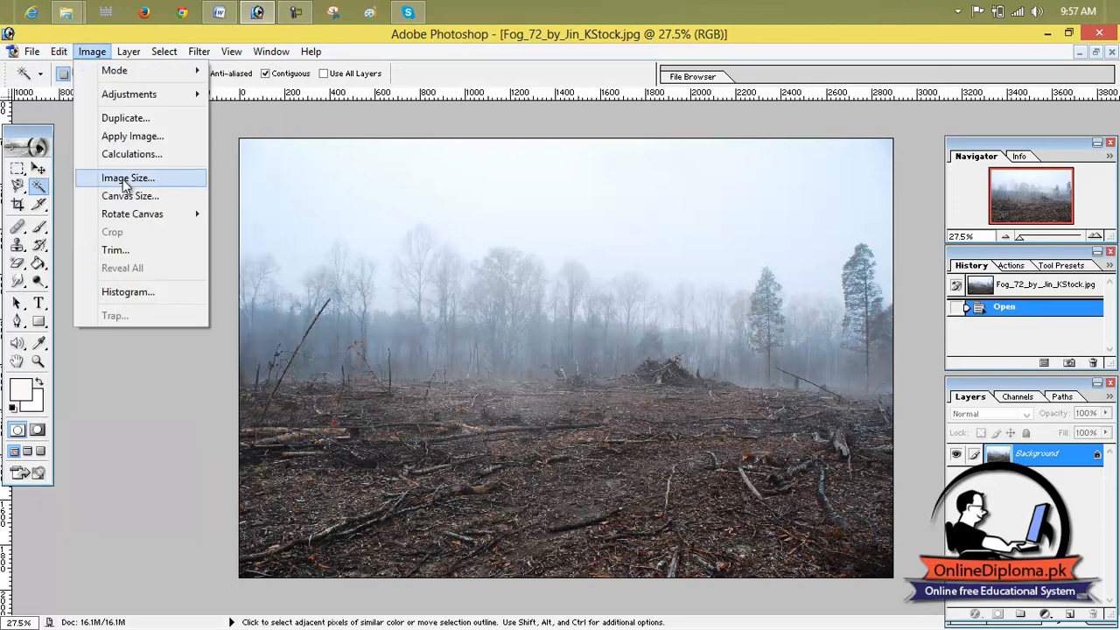
{"action": "left_click", "coordinate": [124, 178]}
{"action": "left_click_drag", "start_coordinate": [832, 239], "coordinate": [749, 261]}
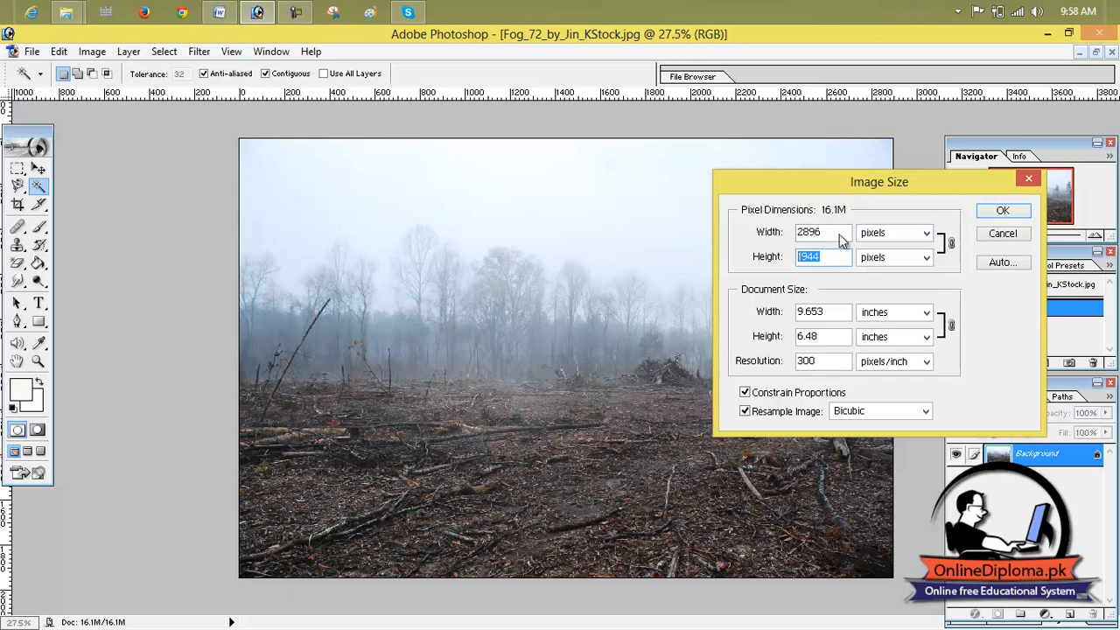
{"action": "left_click", "coordinate": [1032, 179]}
{"action": "key", "text": "ctrl+plus"}
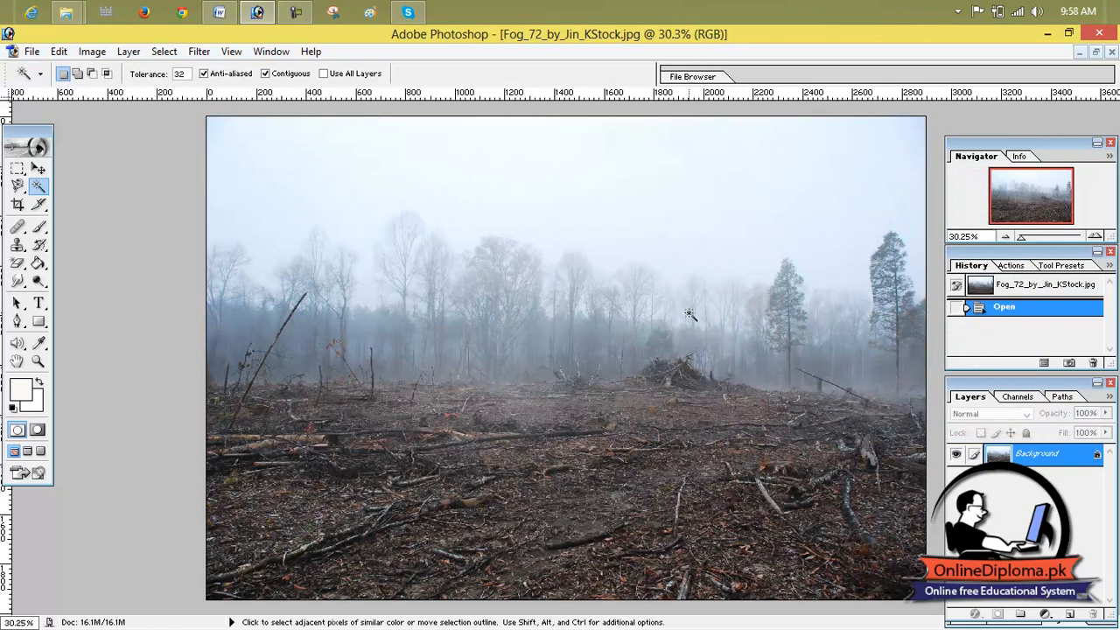
{"action": "key", "text": "ctrl+minus"}
{"action": "left_click", "coordinate": [49, 168]}
{"action": "left_click", "coordinate": [32, 50]}
{"action": "left_click", "coordinate": [52, 87]}
{"action": "left_click", "coordinate": [649, 302]}
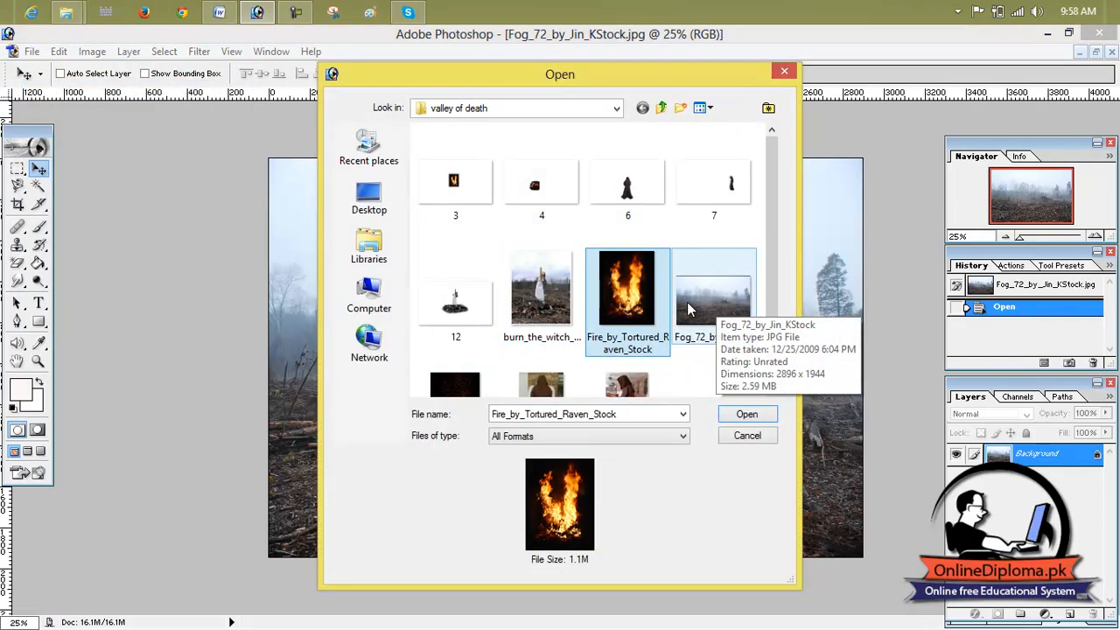
{"action": "left_click", "coordinate": [545, 285]}
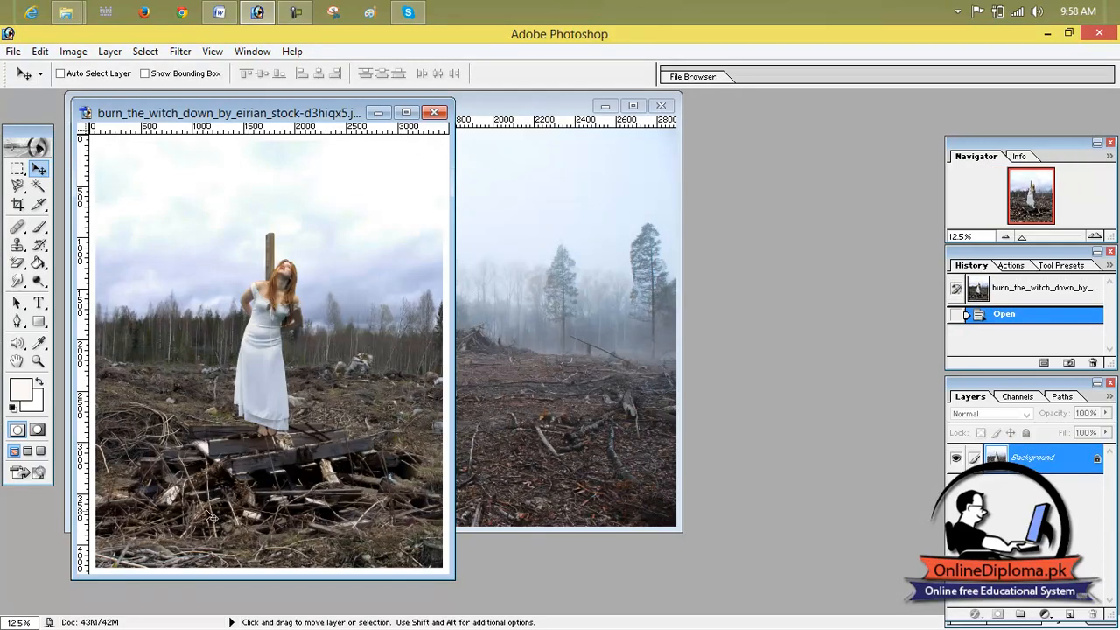
{"action": "left_click", "coordinate": [435, 114]}
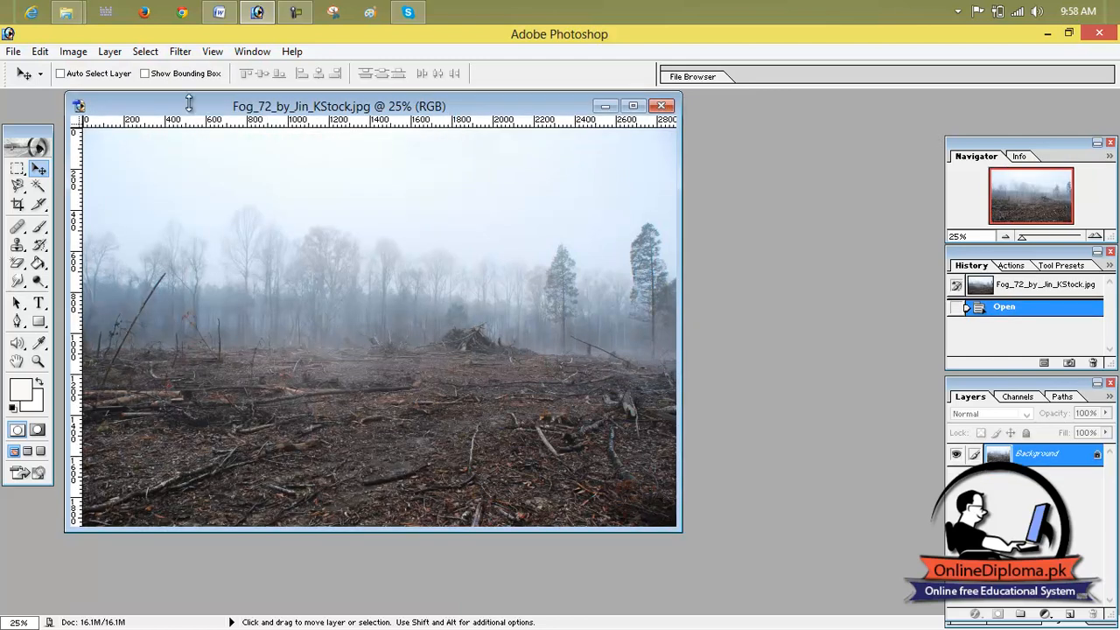
Open 12.jpg, the cutout of the woman on the woodpile, from the valley of death folder in a maximized window.
{"action": "left_click", "coordinate": [14, 53]}
{"action": "left_click", "coordinate": [35, 88]}
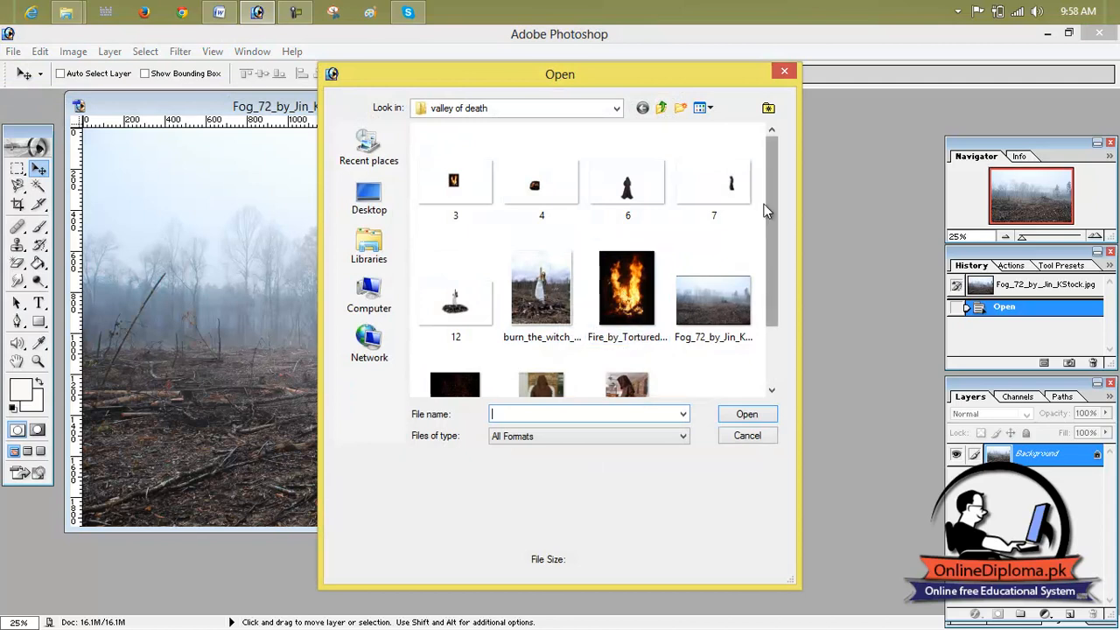
{"action": "left_click_drag", "start_coordinate": [779, 216], "coordinate": [770, 266]}
{"action": "left_click", "coordinate": [578, 261]}
{"action": "double_click", "coordinate": [495, 232]}
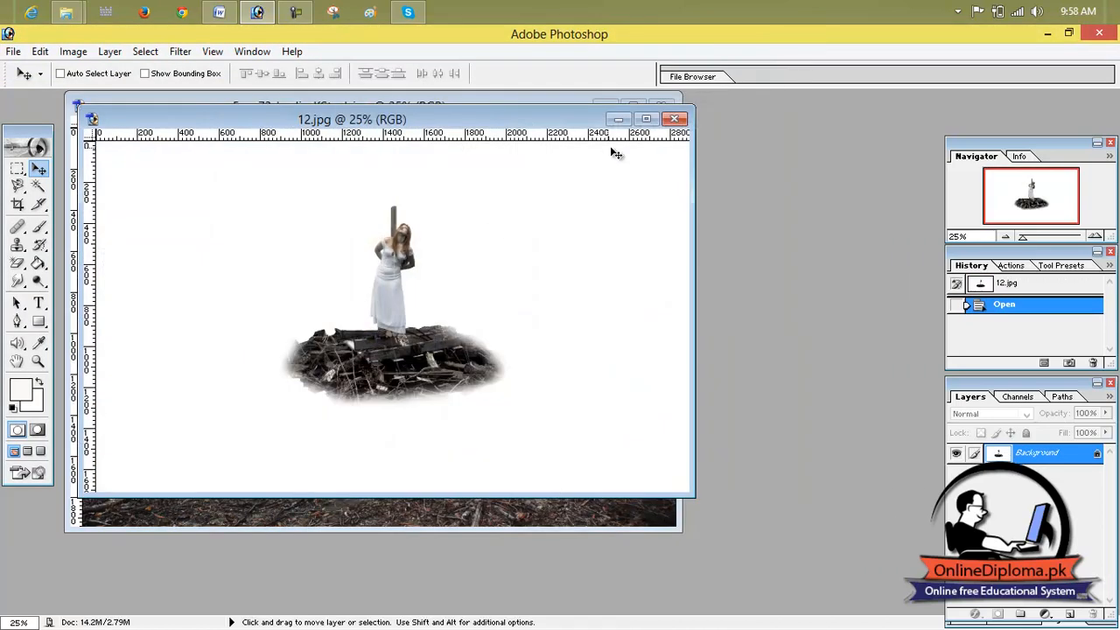
{"action": "left_click", "coordinate": [646, 120]}
{"action": "scroll", "coordinate": [547, 293], "scroll_direction": "up", "scroll_amount": 5}
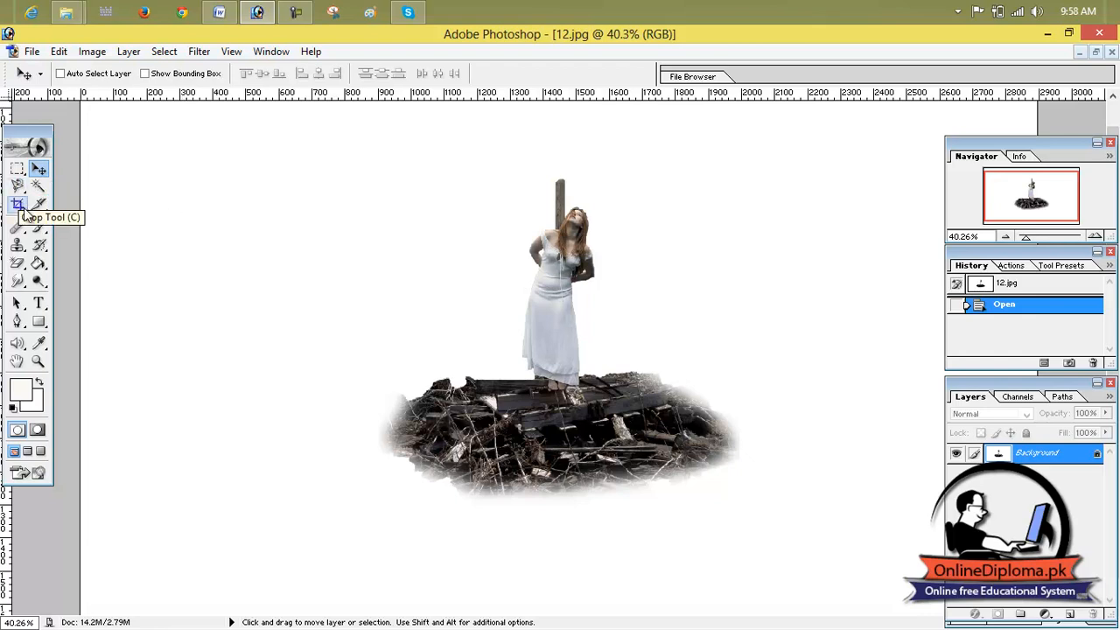
Try to remove the white background around the woman and woodpile with the Magic Eraser, and inspect the dress edges.
{"action": "mouse_move", "coordinate": [17, 263]}
{"action": "left_mouse_down"}
{"action": "mouse_move", "coordinate": [73, 279]}
{"action": "mouse_move", "coordinate": [83, 293]}
{"action": "left_mouse_up"}
{"action": "left_click", "coordinate": [226, 245]}
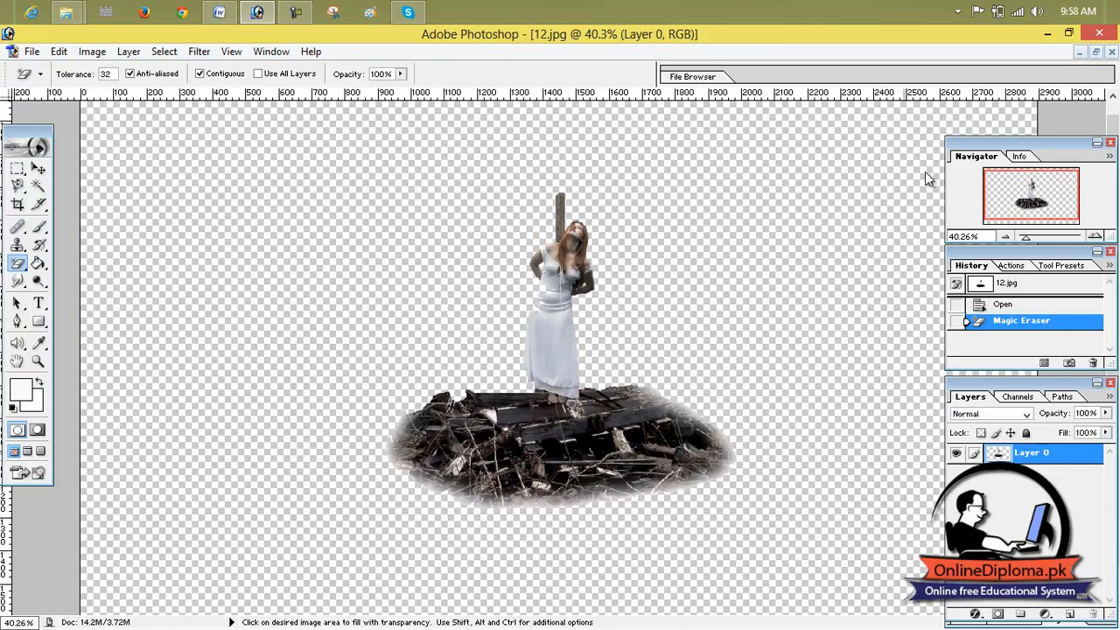
{"action": "left_click_drag", "start_coordinate": [1026, 236], "coordinate": [1056, 238]}
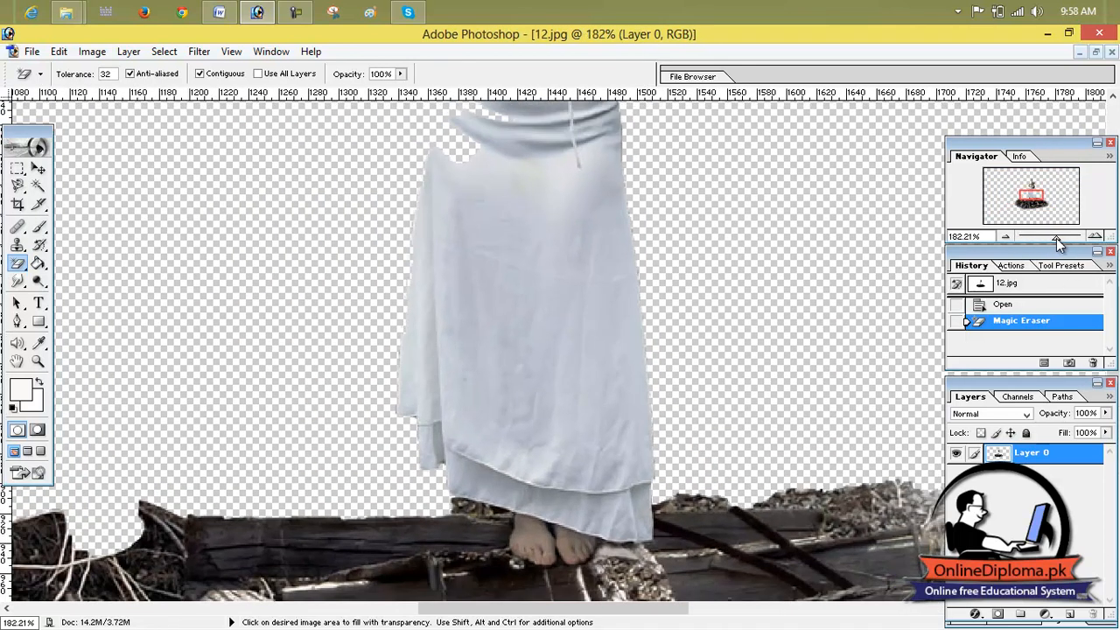
{"action": "scroll", "coordinate": [557, 267], "scroll_direction": "up", "scroll_amount": 10}
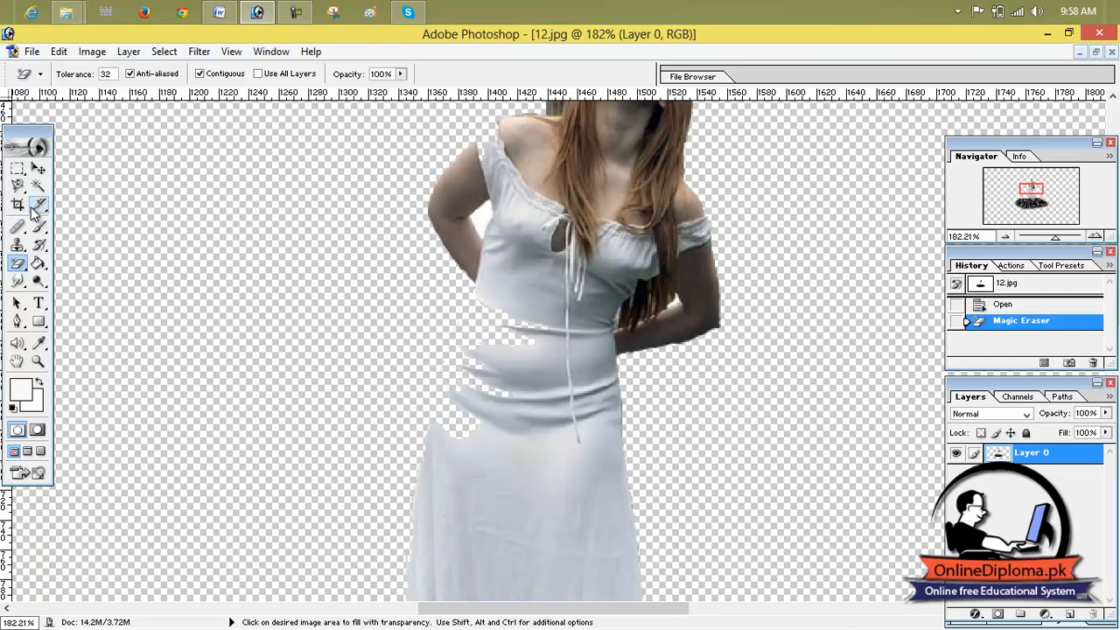
Undo the Magic Eraser's background removal by returning 12.jpg to its opened state in the history.
{"action": "mouse_move", "coordinate": [18, 186]}
{"action": "left_mouse_down"}
{"action": "mouse_move", "coordinate": [92, 197]}
{"action": "mouse_move", "coordinate": [99, 221]}
{"action": "left_mouse_up"}
{"action": "left_click_drag", "start_coordinate": [18, 185], "coordinate": [87, 202]}
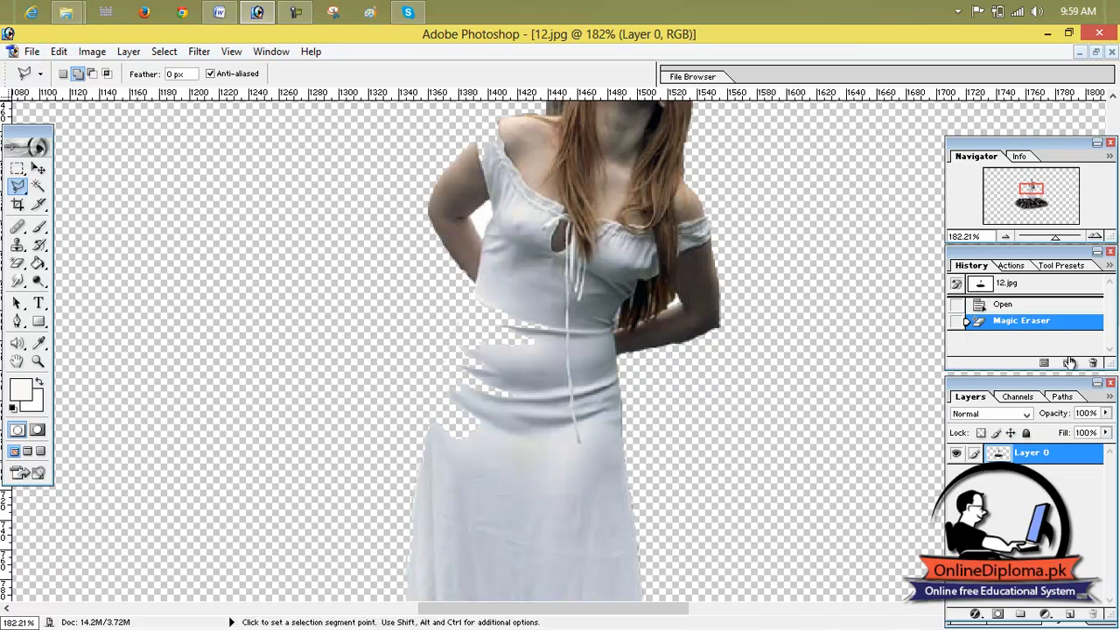
{"action": "scroll", "coordinate": [1033, 314], "scroll_direction": "up", "scroll_amount": 1}
{"action": "left_click", "coordinate": [1033, 306]}
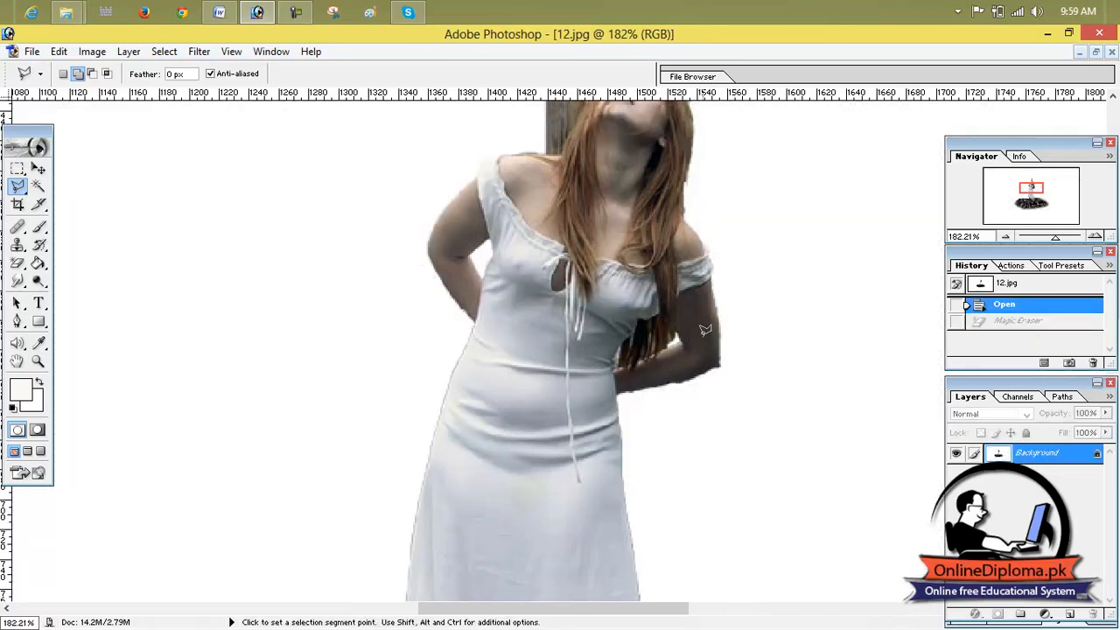
Outline the white area beside the woman's bent arm, waist and upper skirt with the Magnetic Lasso as a closed selection.
{"action": "scroll", "coordinate": [704, 329], "scroll_direction": "down", "scroll_amount": 1}
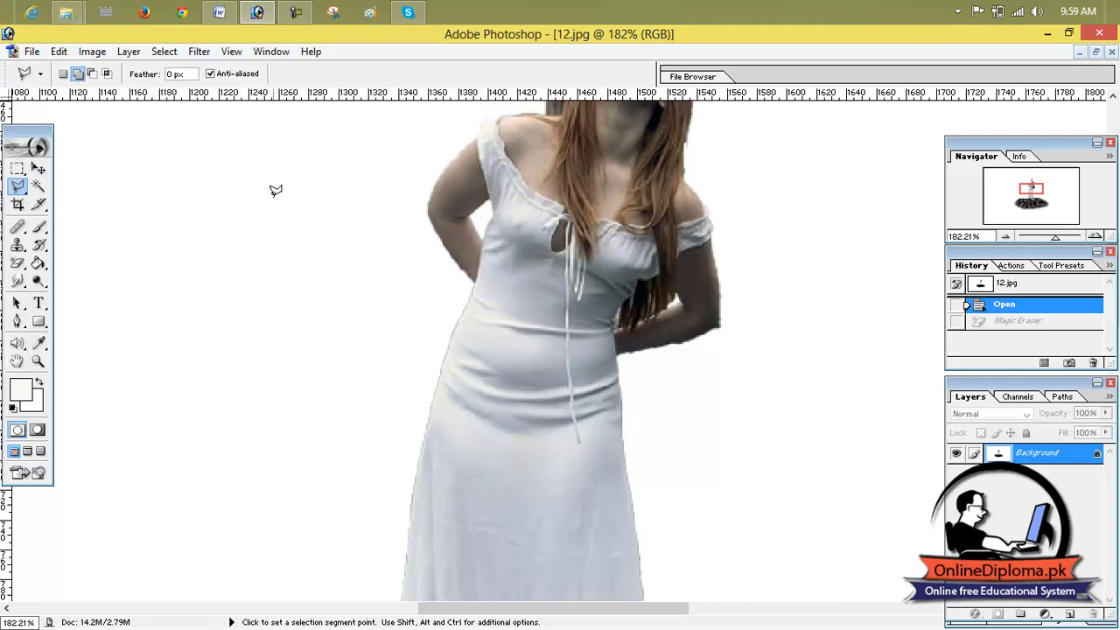
{"action": "mouse_move", "coordinate": [17, 186]}
{"action": "left_mouse_down"}
{"action": "mouse_move", "coordinate": [88, 203]}
{"action": "mouse_move", "coordinate": [71, 212]}
{"action": "left_mouse_up"}
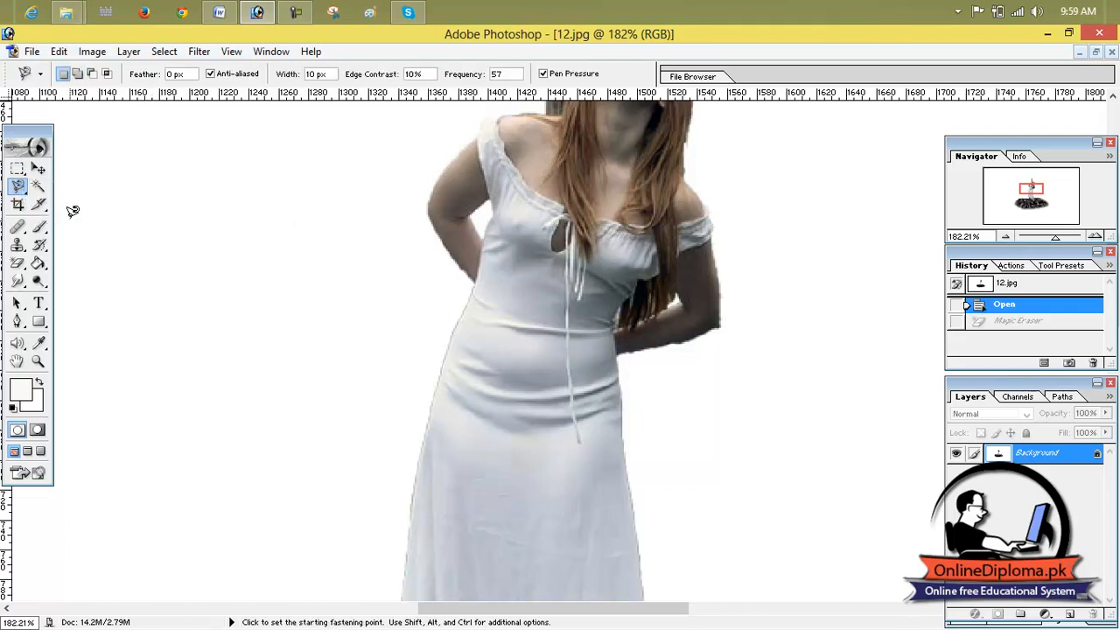
{"action": "left_click", "coordinate": [474, 138]}
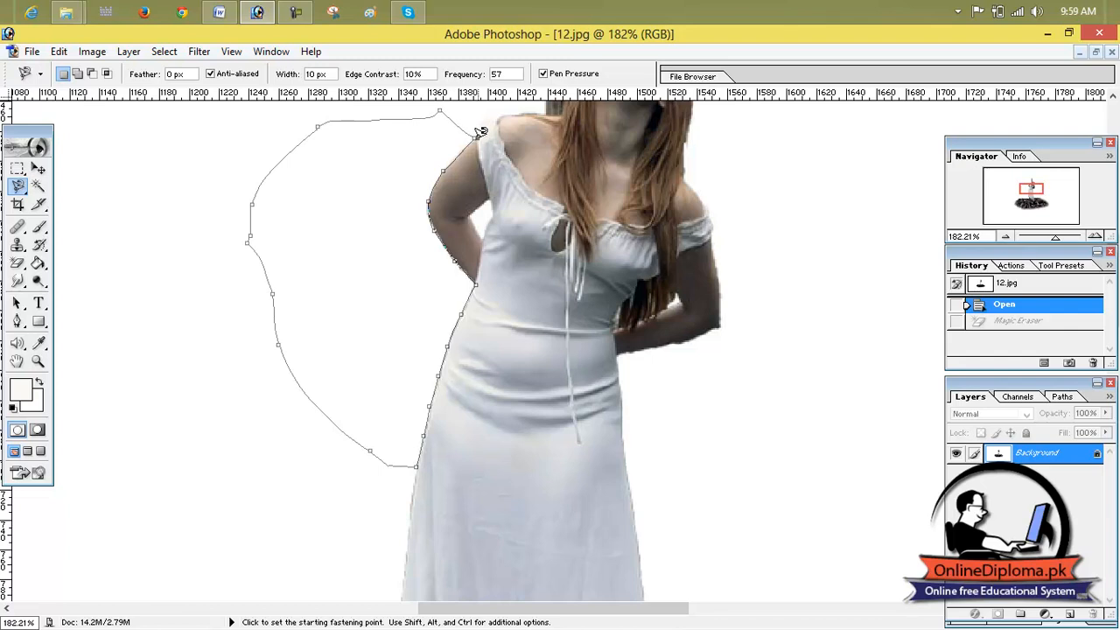
{"action": "left_click", "coordinate": [478, 132]}
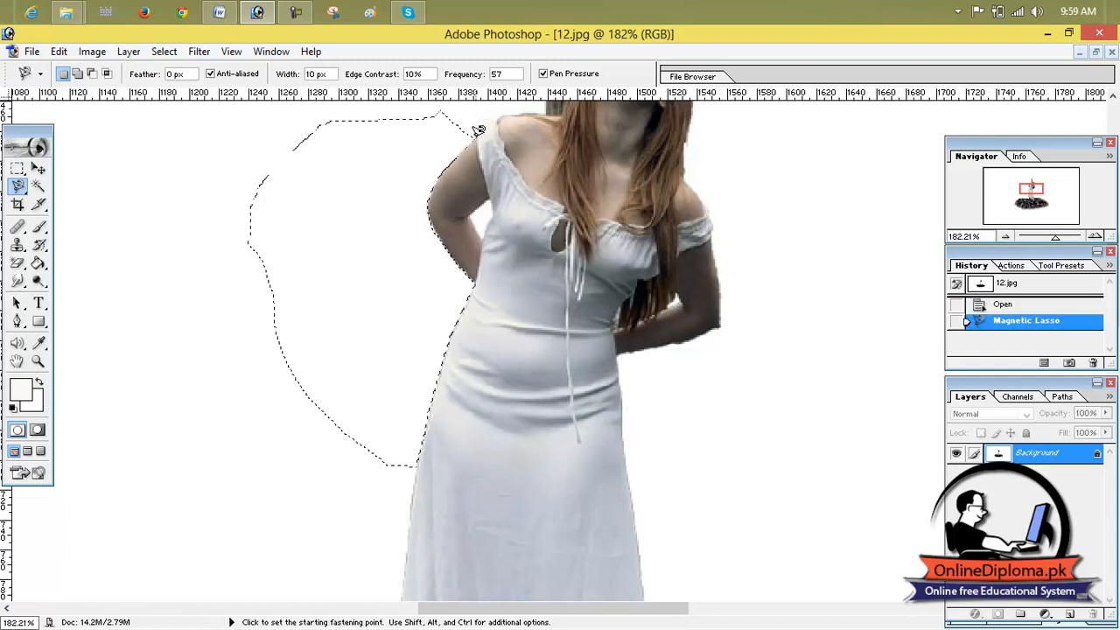
Convert the locked Background into a regular layer and clear the selected area beside the woman to transparency.
{"action": "key", "text": "Delete"}
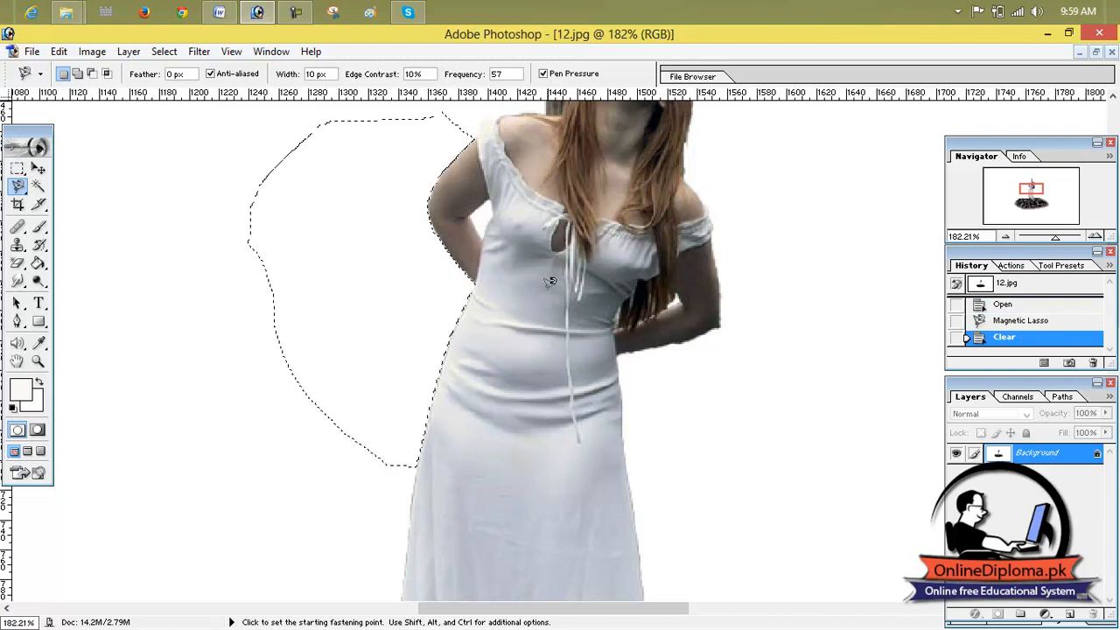
{"action": "double_click", "coordinate": [1026, 454]}
{"action": "left_click", "coordinate": [681, 276]}
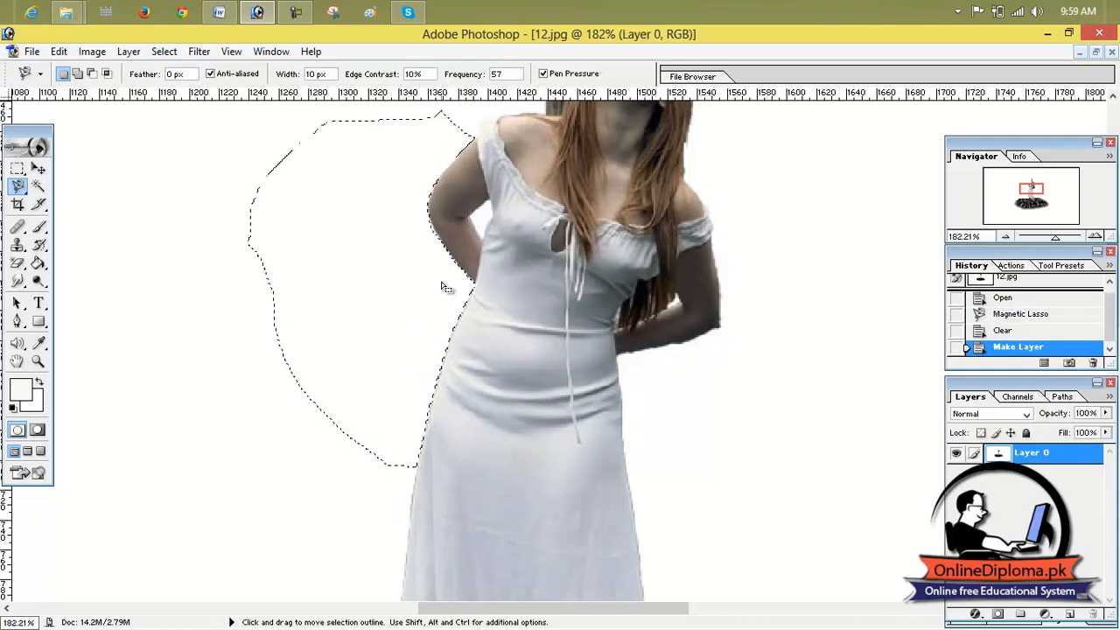
{"action": "key", "text": "Delete"}
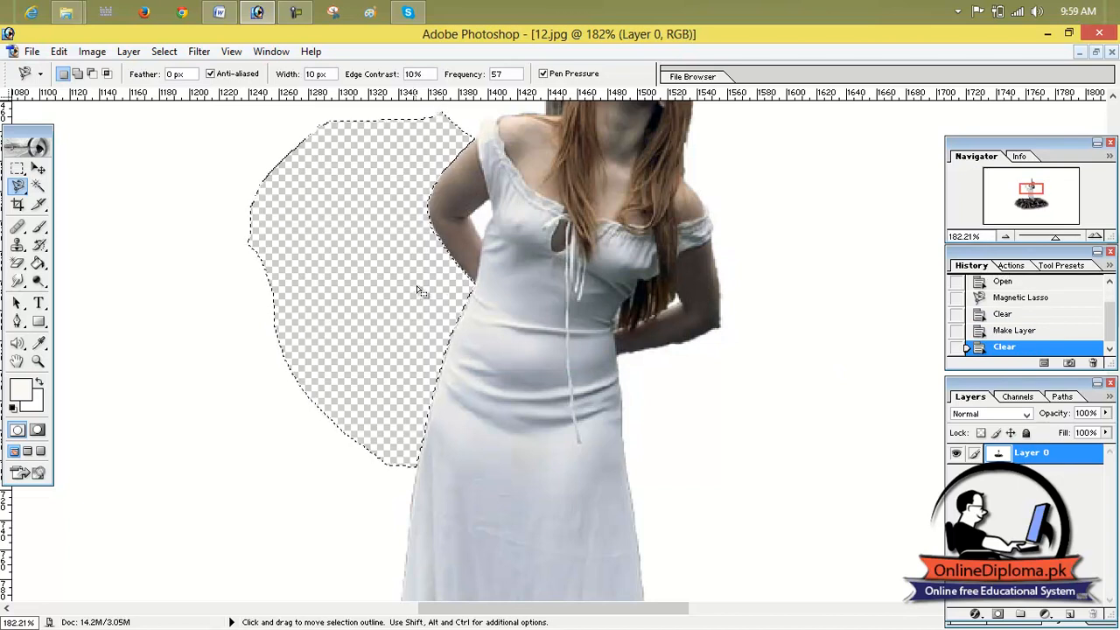
Clear the white gaps between the woman's arms and her body using the Magic Wand at tolerance 32.
{"action": "left_click", "coordinate": [488, 196]}
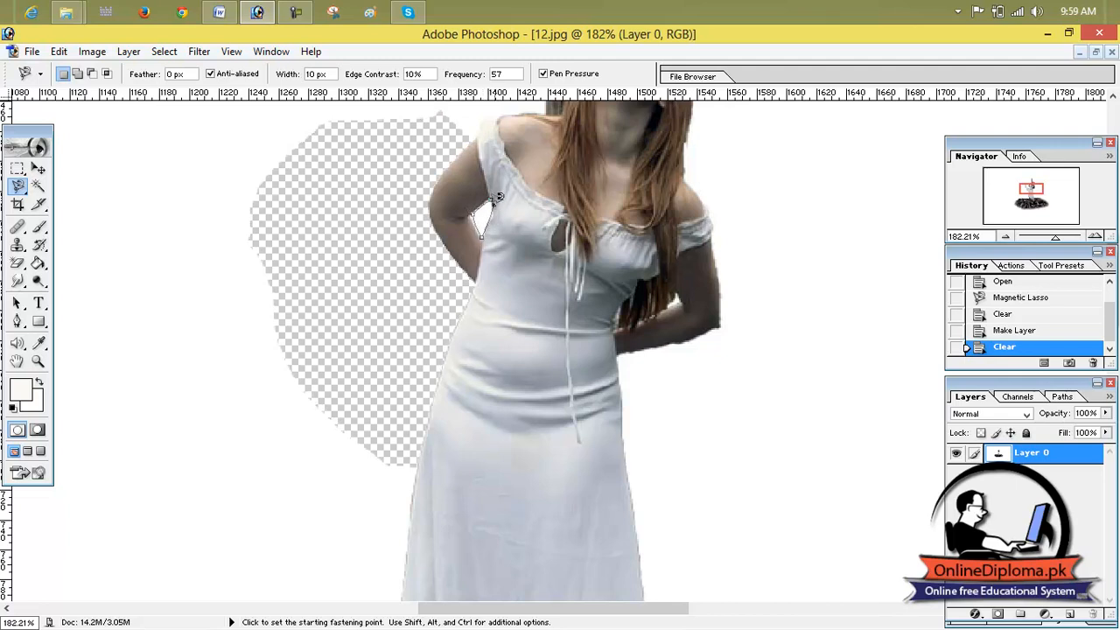
{"action": "key", "text": "Escape"}
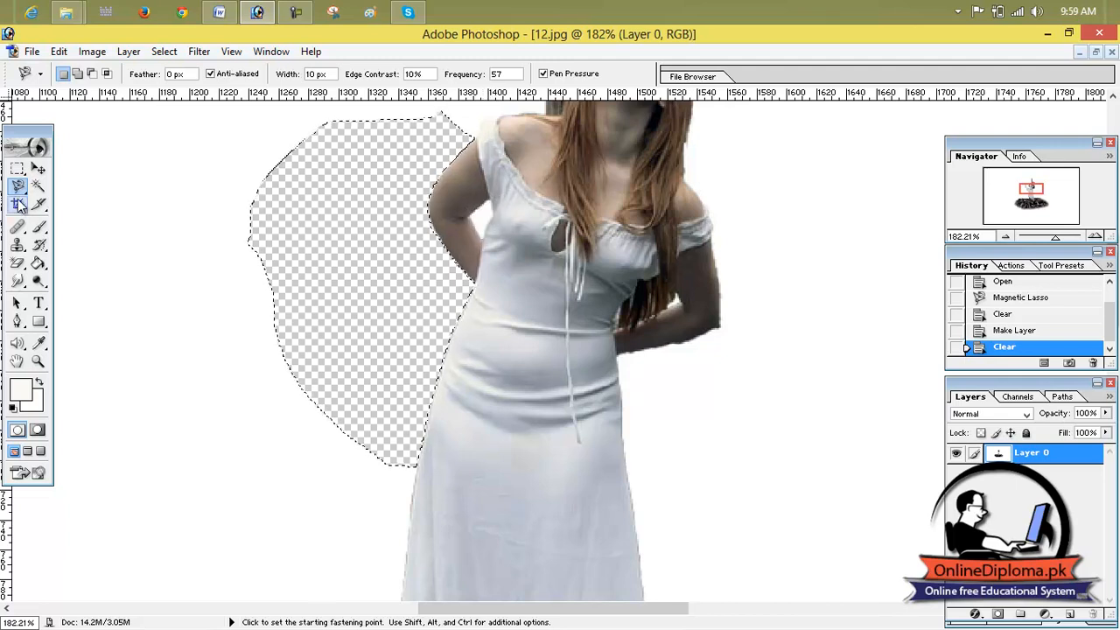
{"action": "left_click", "coordinate": [37, 186]}
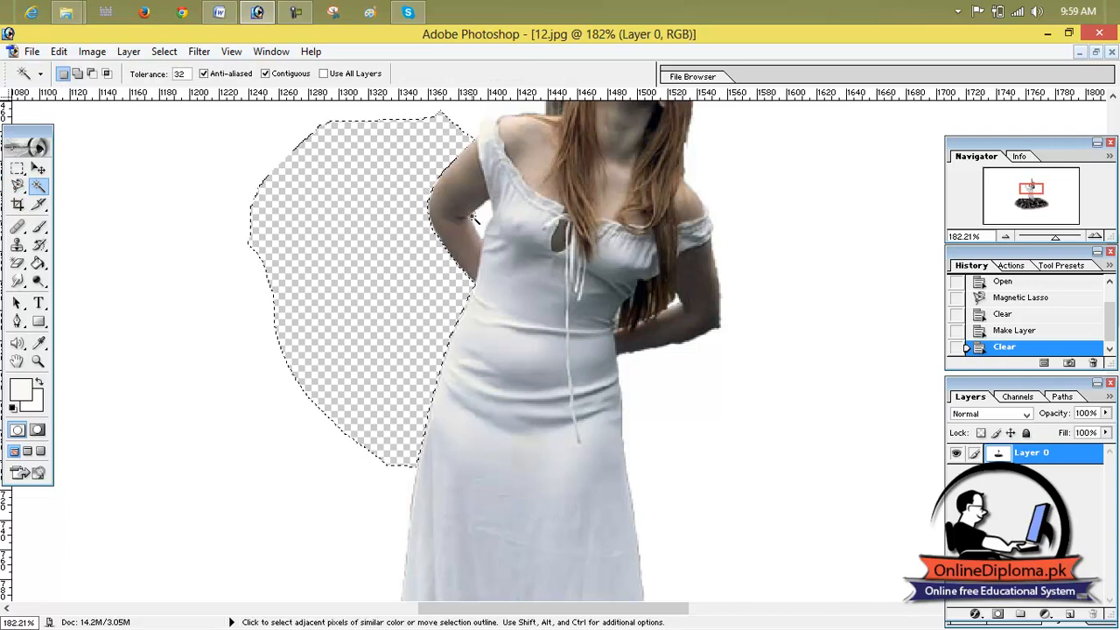
{"action": "left_click", "coordinate": [479, 219]}
{"action": "key", "text": "Delete"}
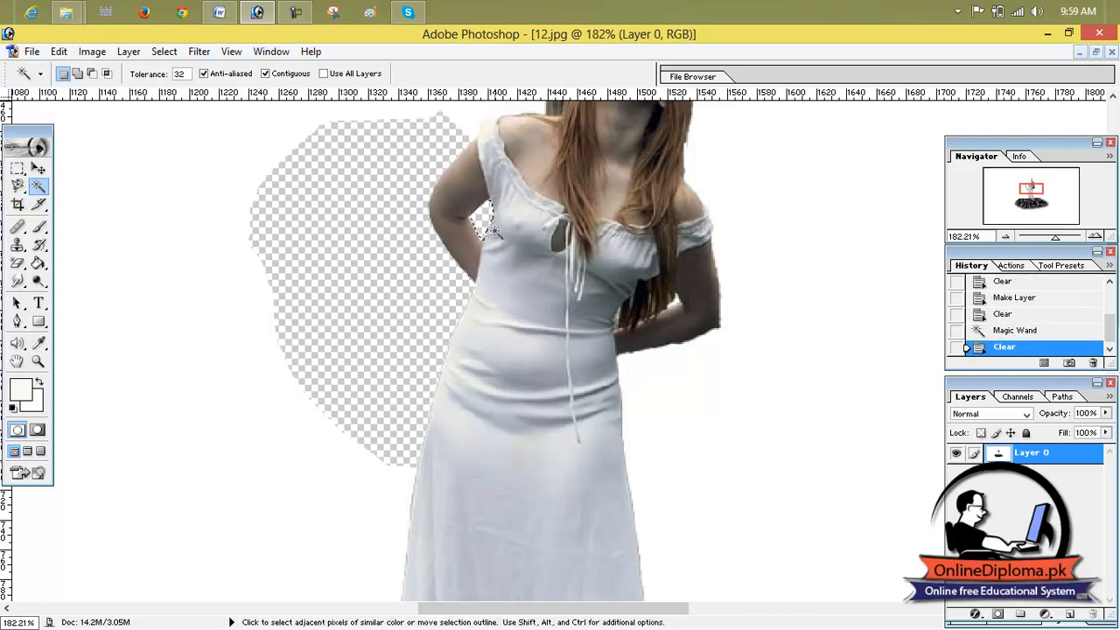
{"action": "left_click", "coordinate": [677, 303]}
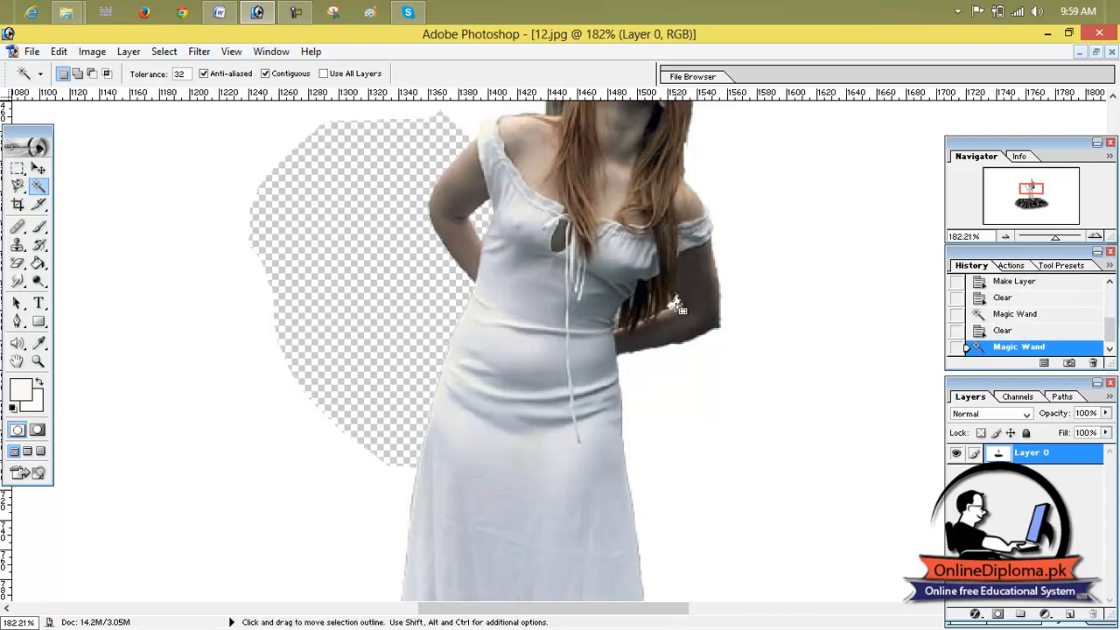
{"action": "key", "text": "Delete"}
Deselect, remove the remaining white background with the Magic Eraser at tolerance 32, and check the edges around the woman and post.
{"action": "scroll", "coordinate": [671, 320], "scroll_direction": "down", "scroll_amount": 3}
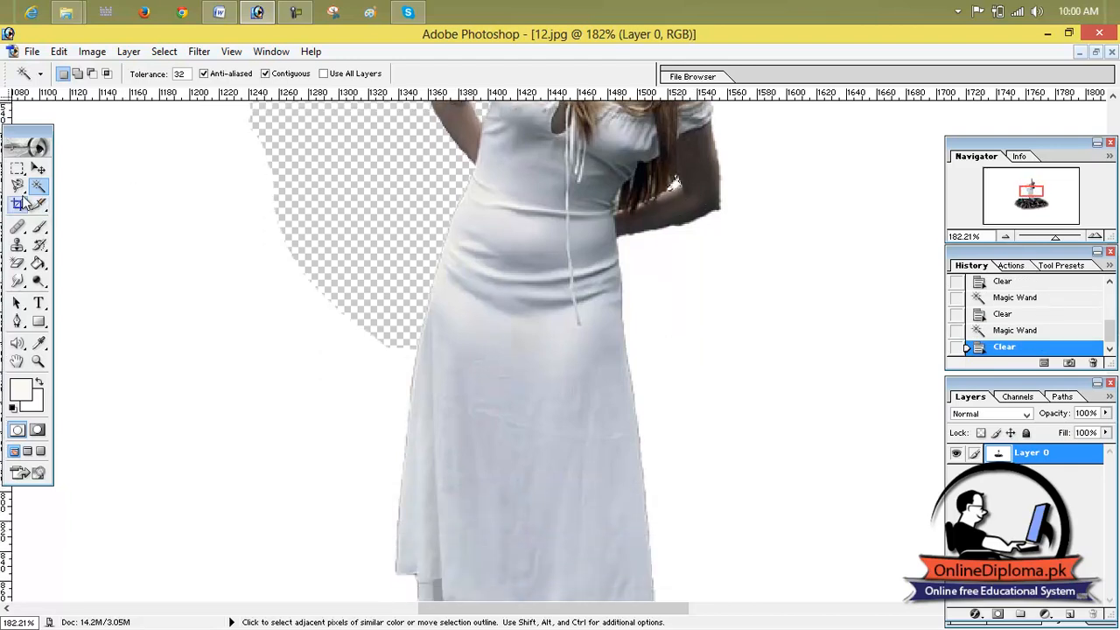
{"action": "left_click_drag", "start_coordinate": [17, 263], "coordinate": [63, 294]}
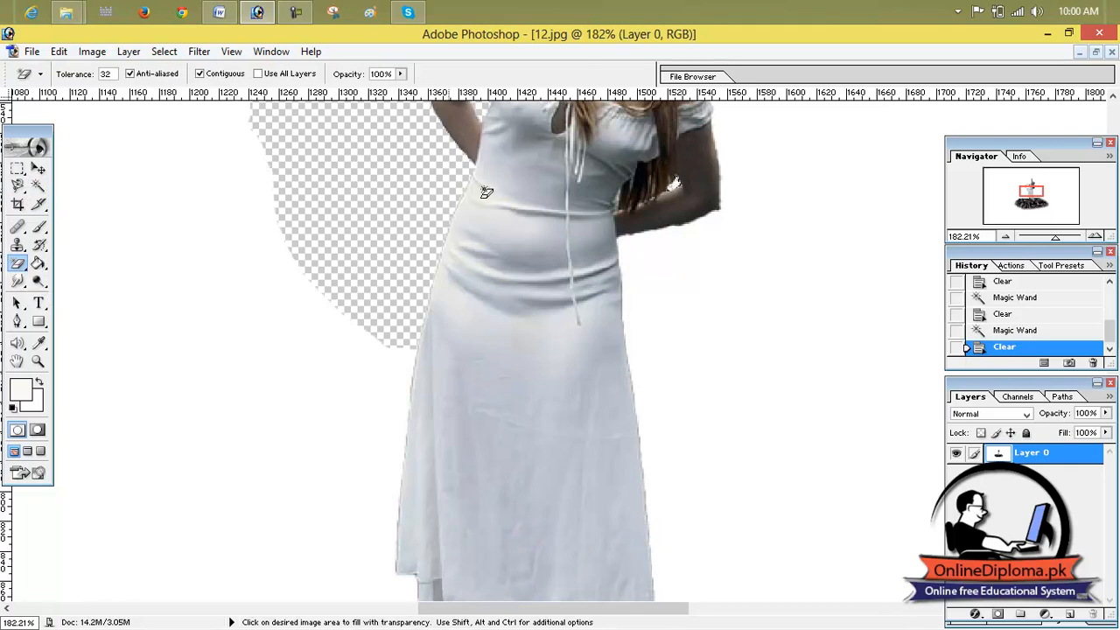
{"action": "scroll", "coordinate": [566, 168], "scroll_direction": "up", "scroll_amount": 4}
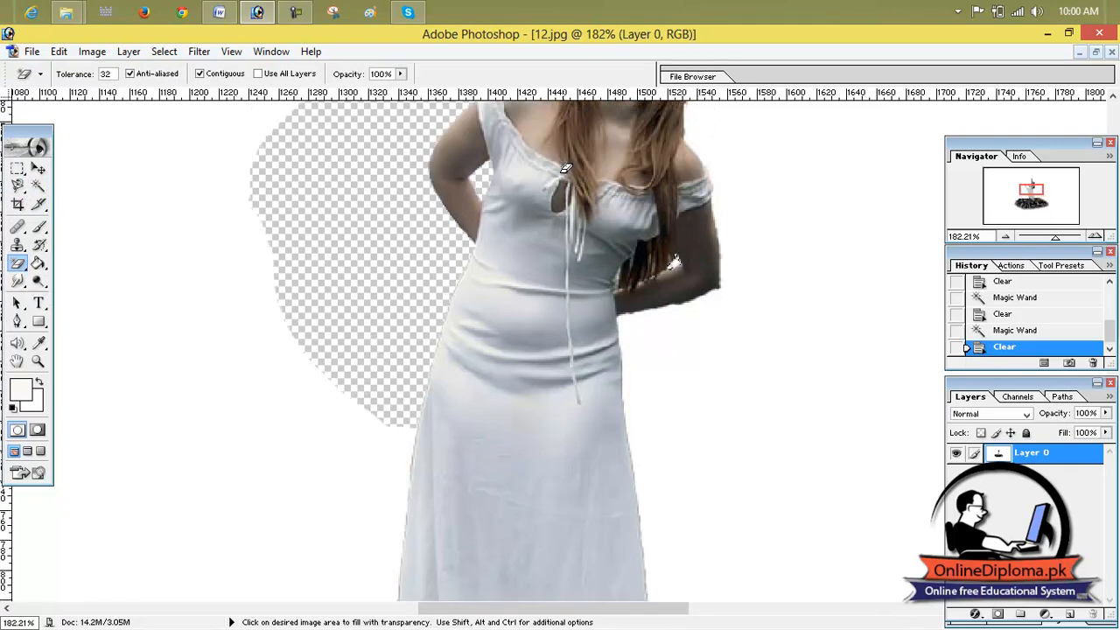
{"action": "key", "text": "ctrl+d"}
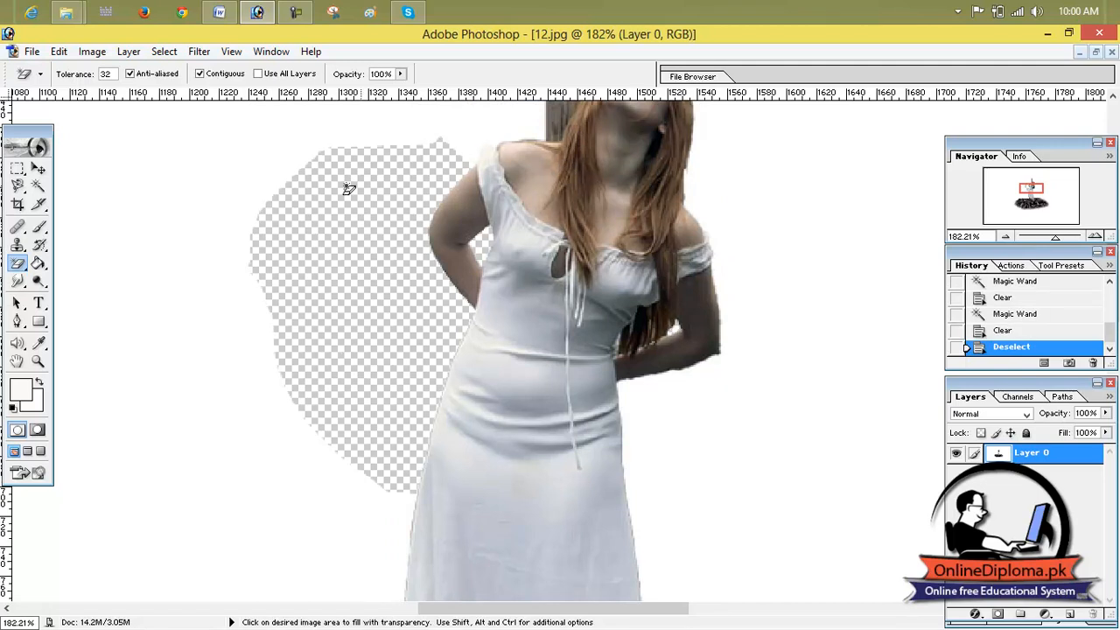
{"action": "left_click", "coordinate": [265, 168]}
{"action": "scroll", "coordinate": [539, 327], "scroll_direction": "down", "scroll_amount": 12}
{"action": "scroll", "coordinate": [539, 324], "scroll_direction": "up", "scroll_amount": 14}
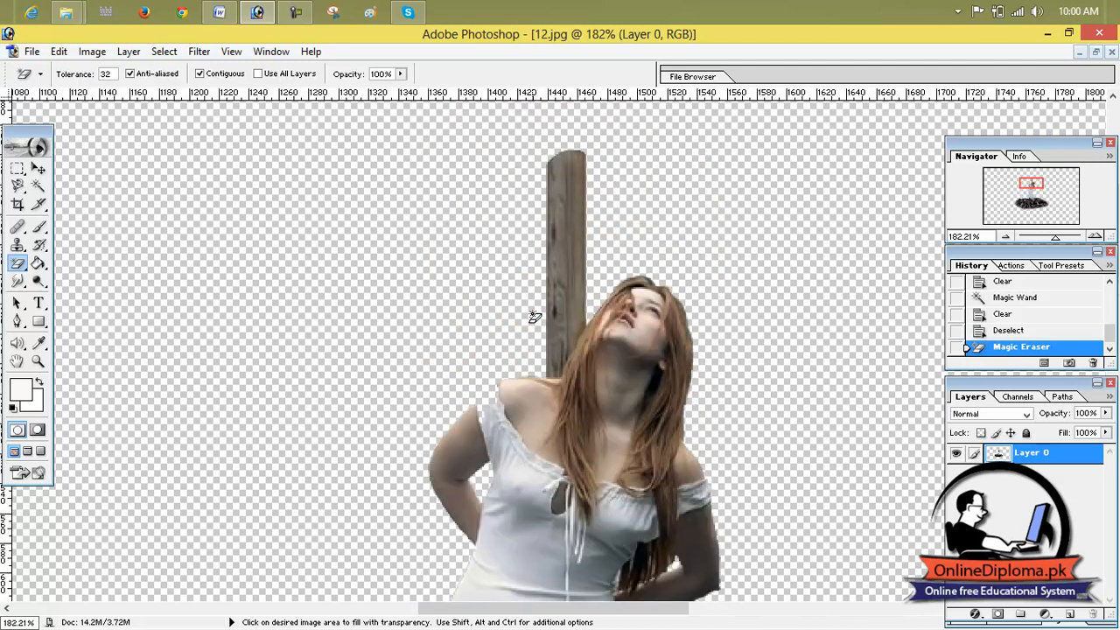
{"action": "scroll", "coordinate": [534, 317], "scroll_direction": "up", "scroll_amount": 3}
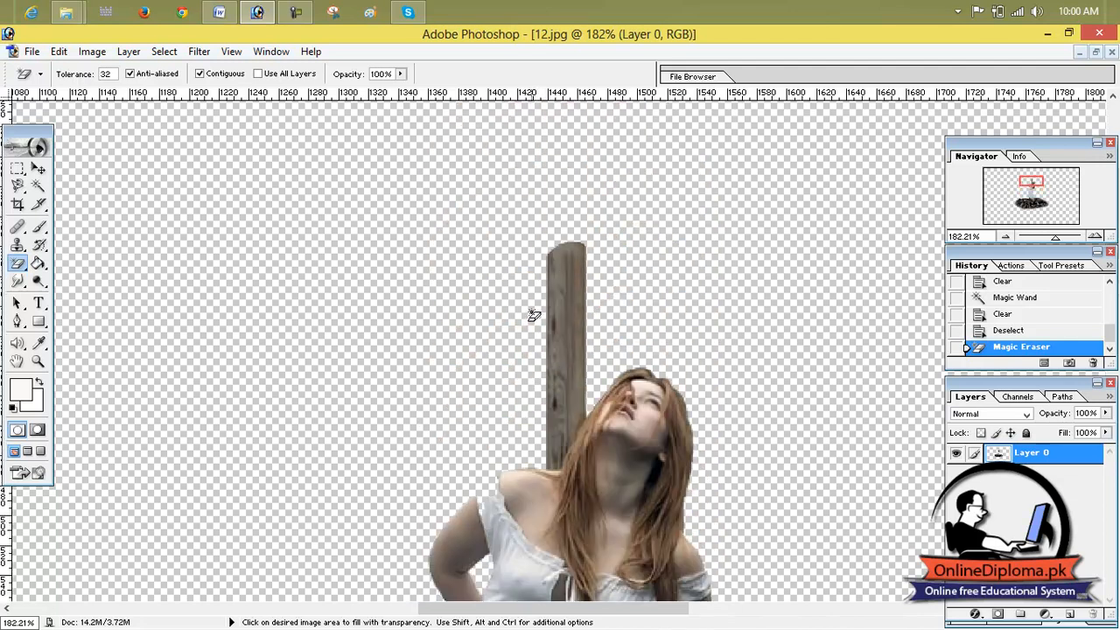
Restore the document windows and copy the cutout of the woman on the woodpile into Fog_72_by_Jin_KStock.jpg.
{"action": "left_click", "coordinate": [1096, 53]}
{"action": "left_click_drag", "start_coordinate": [565, 119], "coordinate": [958, 115]}
{"action": "left_click", "coordinate": [38, 168]}
{"action": "left_click_drag", "start_coordinate": [866, 361], "coordinate": [494, 306]}
{"action": "left_click_drag", "start_coordinate": [638, 376], "coordinate": [396, 273]}
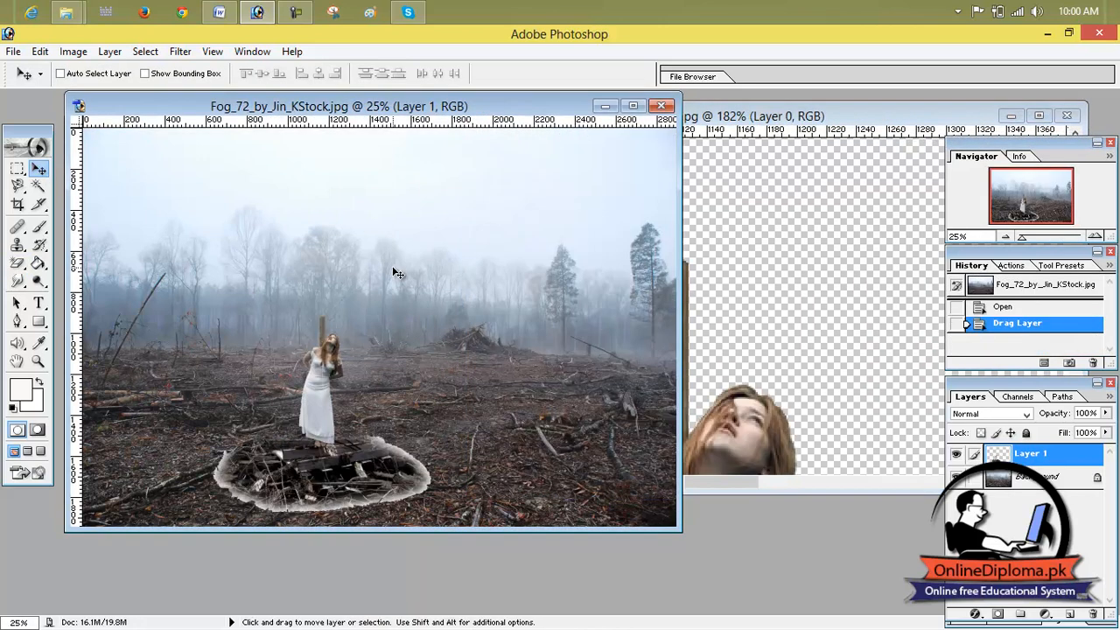
Maximize the fog image and position the woman and woodpile near the middle of the foreground.
{"action": "left_click", "coordinate": [633, 106]}
{"action": "key", "text": "ctrl+0"}
{"action": "left_click_drag", "start_coordinate": [495, 459], "coordinate": [547, 412]}
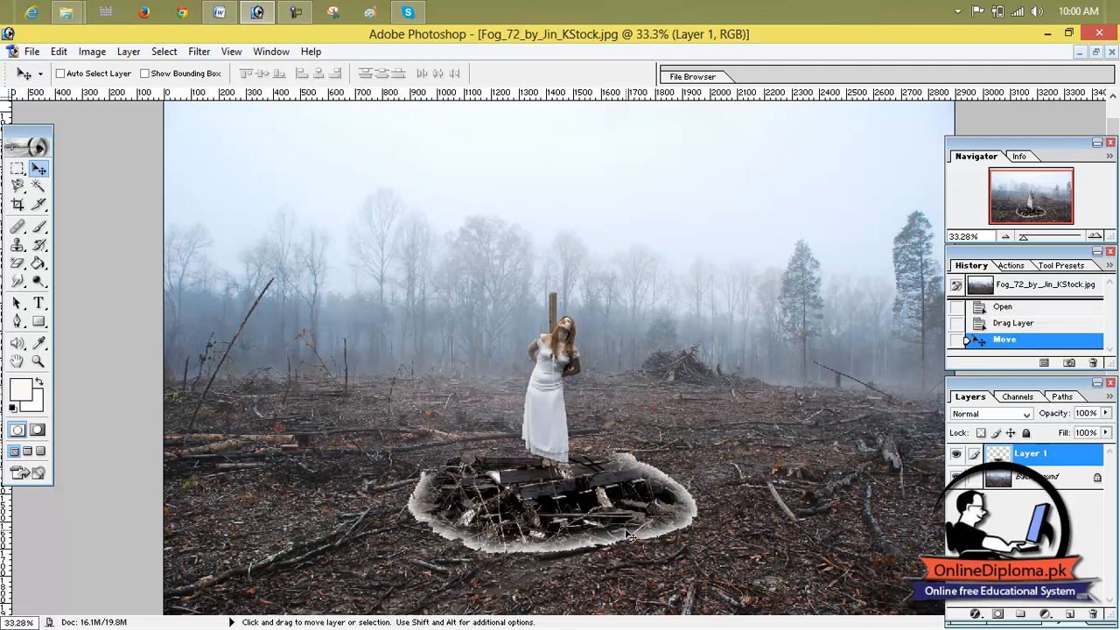
Set the Clone Stamp brush to 135 px and try it near the woodpile's pale rim.
{"action": "left_click", "coordinate": [21, 248]}
{"action": "left_click", "coordinate": [65, 250]}
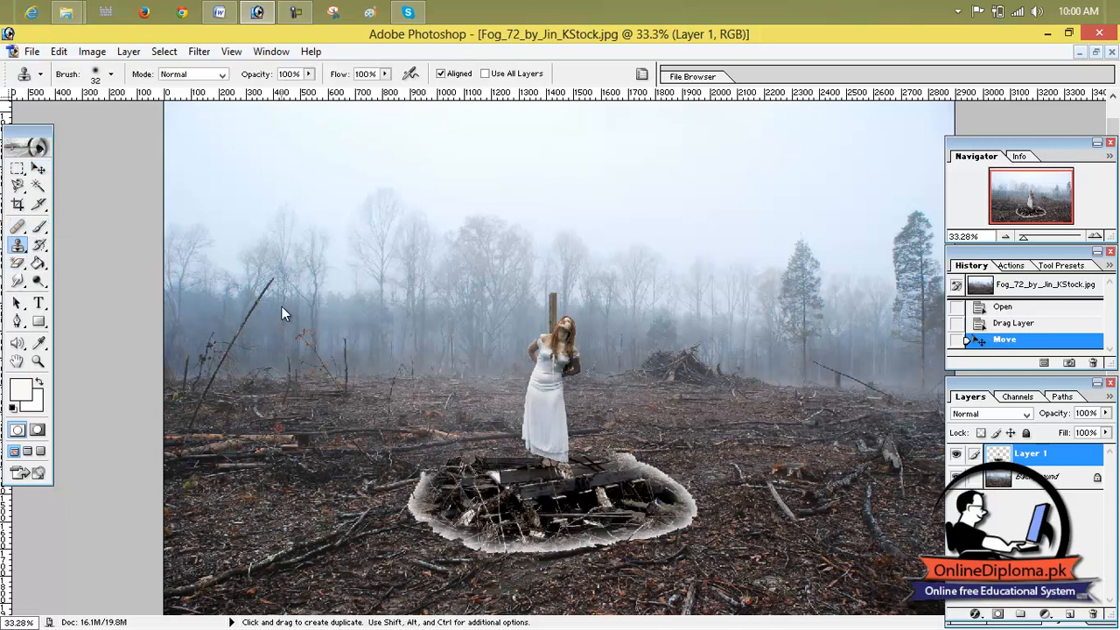
{"action": "left_click", "coordinate": [110, 74]}
{"action": "left_click_drag", "start_coordinate": [114, 123], "coordinate": [113, 116]}
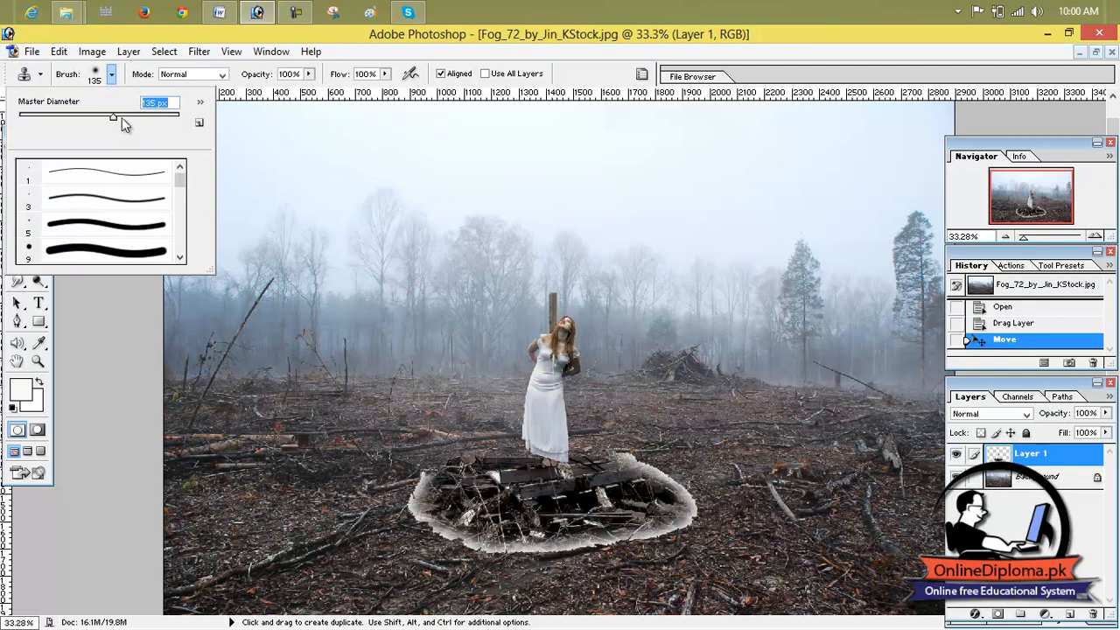
{"action": "left_click", "coordinate": [687, 548]}
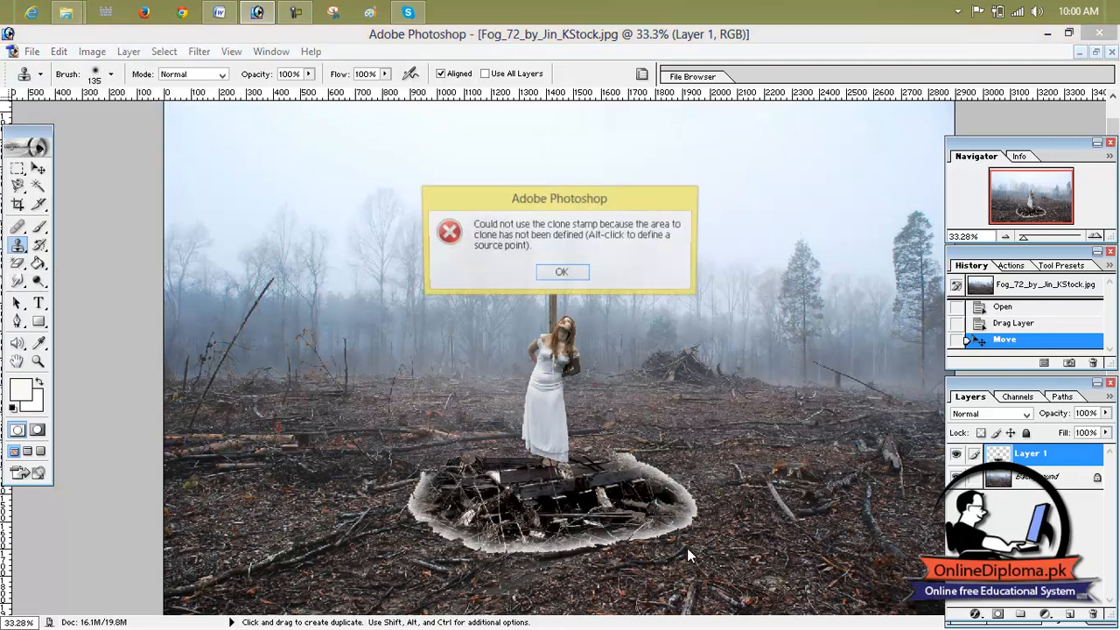
{"action": "left_click", "coordinate": [563, 275]}
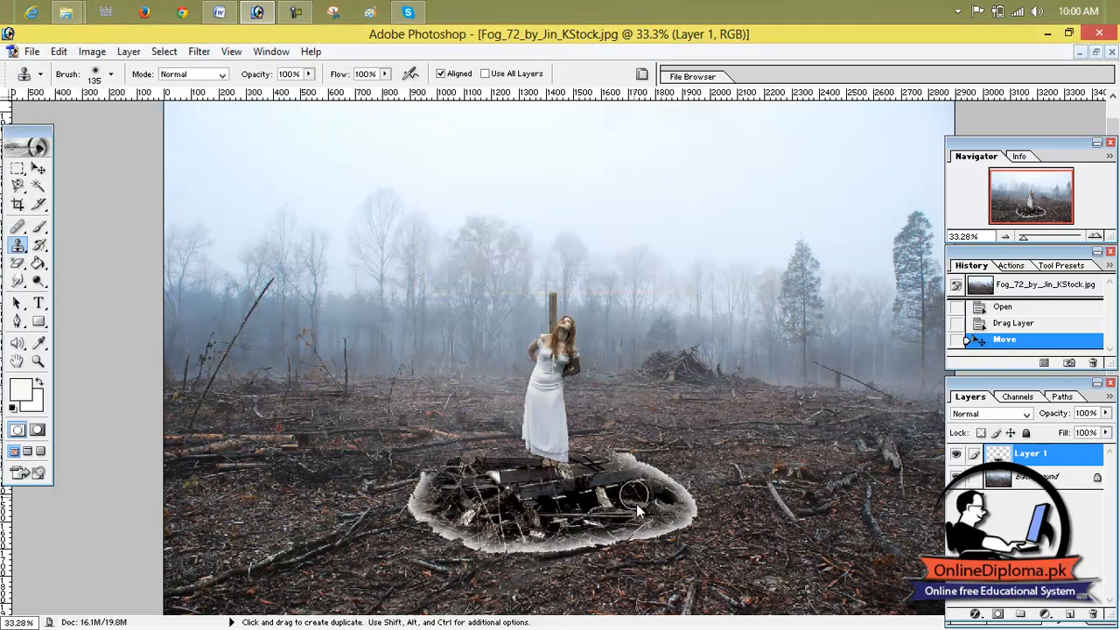
Try to clone ground texture from Layer 1 beside the woodpile over its pale rim.
{"action": "key", "text": "alt"}
{"action": "left_click", "coordinate": [691, 556], "text": "alt"}
{"action": "left_click_drag", "start_coordinate": [687, 538], "coordinate": [617, 530]}
{"action": "key", "text": "alt"}
{"action": "left_click", "coordinate": [699, 538], "text": "alt"}
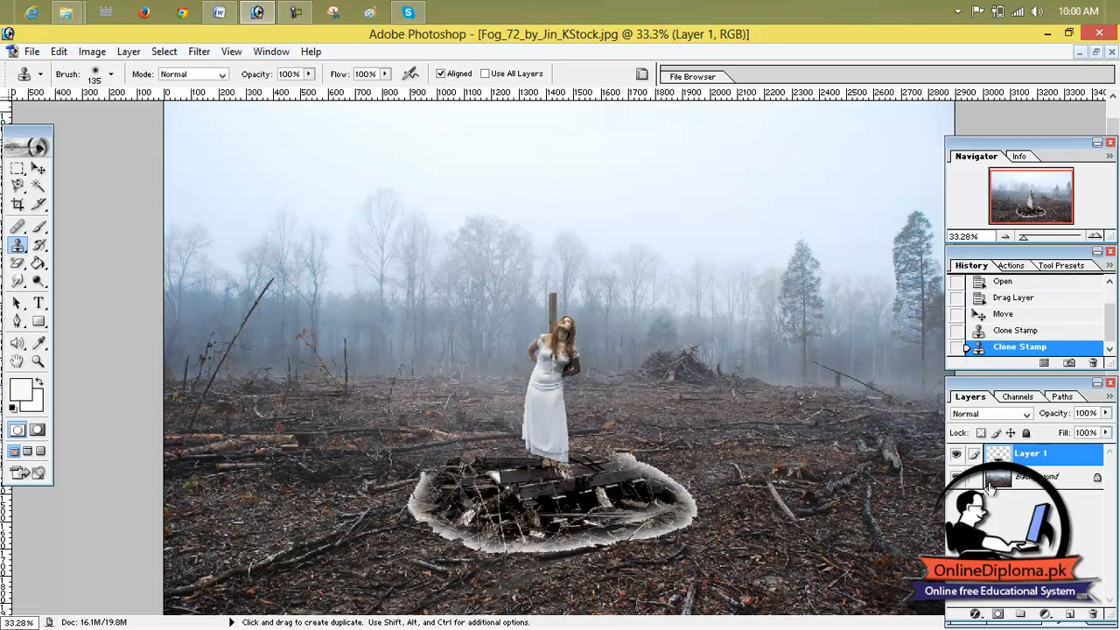
Sample the ground on the Background layer and clone it on Layer 1 over the pale rim around the woodpile.
{"action": "left_click", "coordinate": [998, 478]}
{"action": "mouse_move", "coordinate": [731, 538]}
{"action": "left_mouse_down"}
{"action": "mouse_move", "coordinate": [690, 553]}
{"action": "mouse_move", "coordinate": [640, 534]}
{"action": "mouse_move", "coordinate": [669, 528]}
{"action": "left_mouse_up"}
{"action": "key", "text": "alt"}
{"action": "left_click", "coordinate": [690, 553], "text": "alt"}
{"action": "left_click", "coordinate": [1020, 453]}
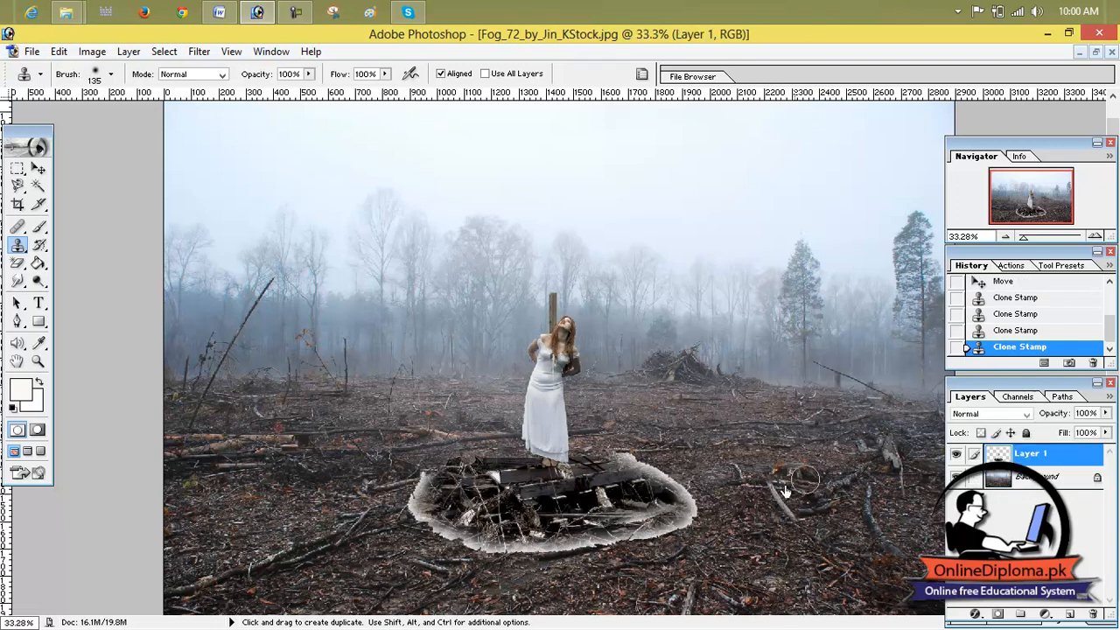
{"action": "mouse_move", "coordinate": [600, 545]}
{"action": "left_mouse_down"}
{"action": "mouse_move", "coordinate": [480, 544]}
{"action": "mouse_move", "coordinate": [449, 533]}
{"action": "mouse_move", "coordinate": [429, 510]}
{"action": "mouse_move", "coordinate": [422, 471]}
{"action": "mouse_move", "coordinate": [416, 524]}
{"action": "mouse_move", "coordinate": [652, 543]}
{"action": "mouse_move", "coordinate": [680, 527]}
{"action": "mouse_move", "coordinate": [693, 498]}
{"action": "mouse_move", "coordinate": [632, 528]}
{"action": "mouse_move", "coordinate": [670, 521]}
{"action": "mouse_move", "coordinate": [652, 461]}
{"action": "left_mouse_up"}
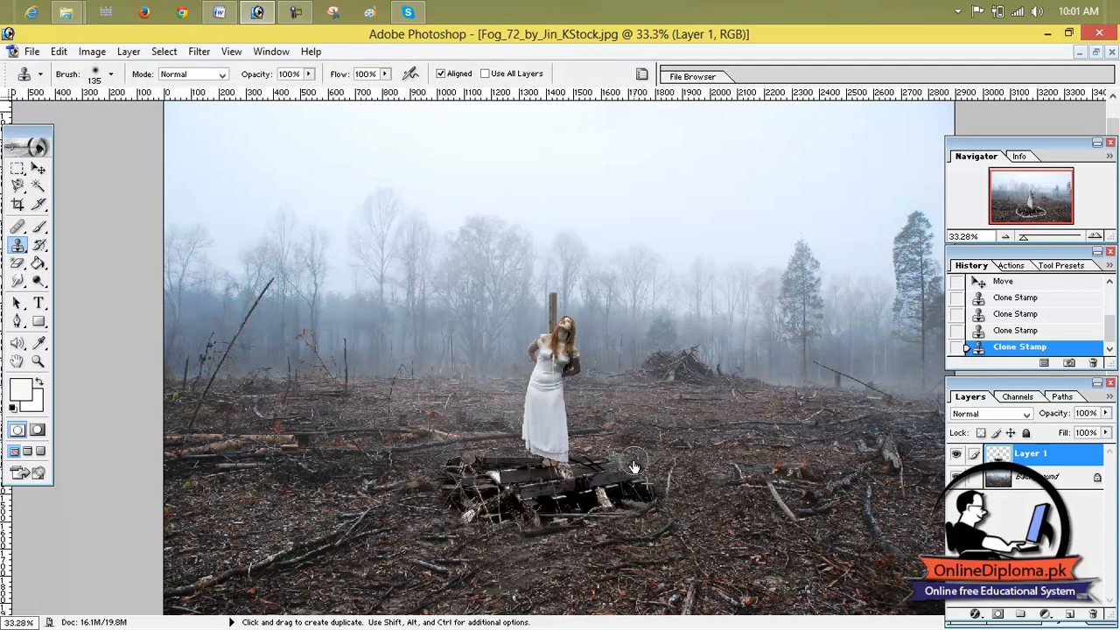
{"action": "left_click_drag", "start_coordinate": [503, 566], "coordinate": [542, 576]}
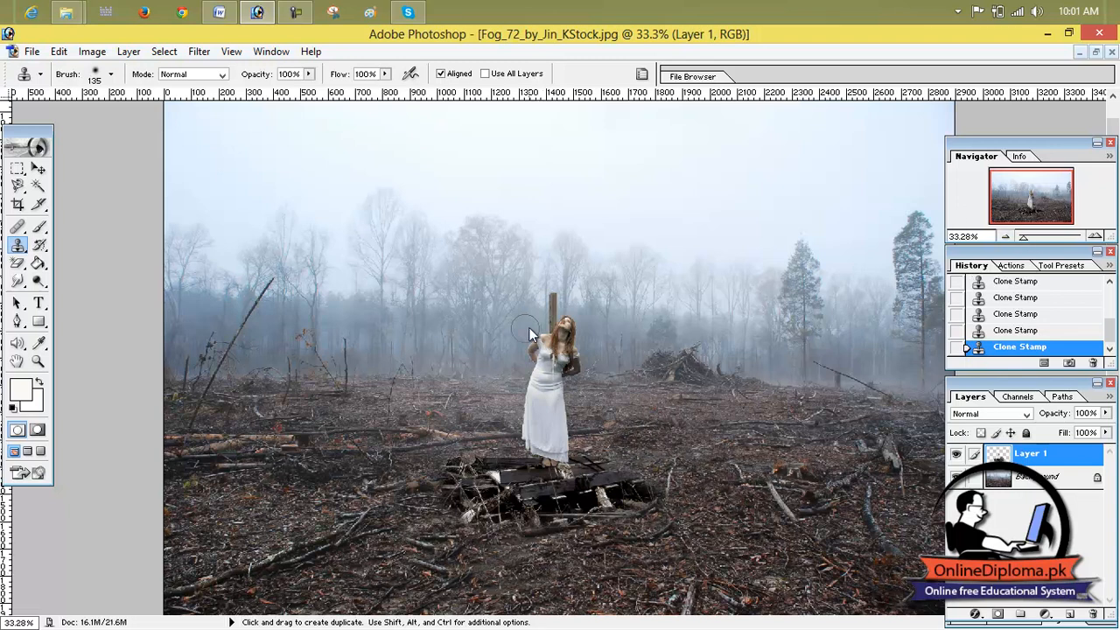
{"action": "left_click", "coordinate": [38, 168]}
{"action": "key", "text": "ctrl+t"}
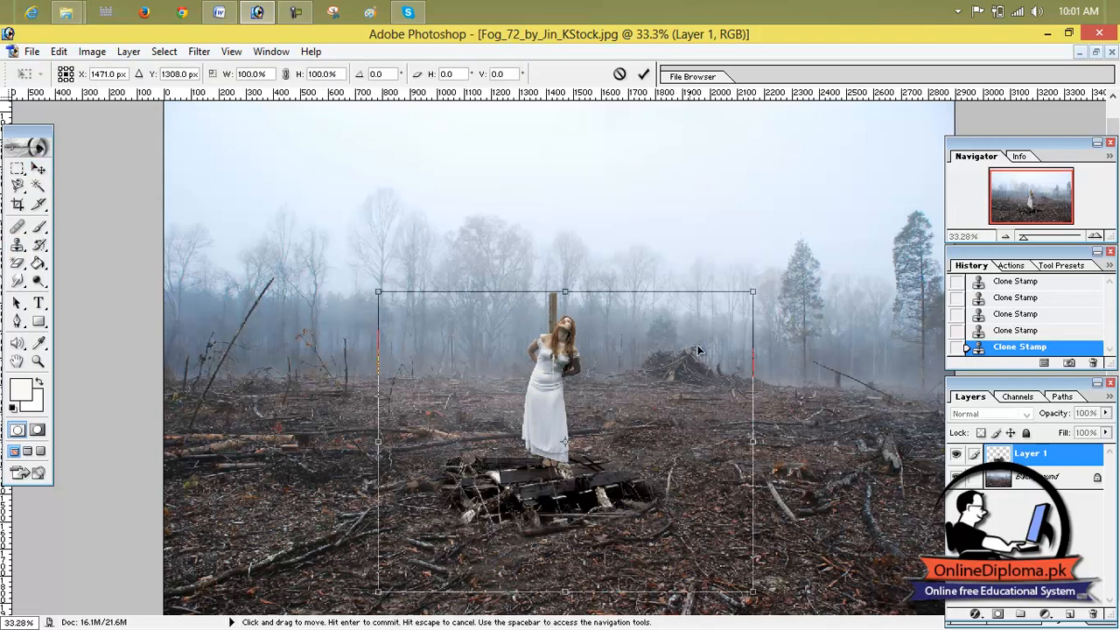
{"action": "left_click_drag", "start_coordinate": [754, 287], "coordinate": [826, 190]}
{"action": "left_click_drag", "start_coordinate": [644, 471], "coordinate": [600, 487]}
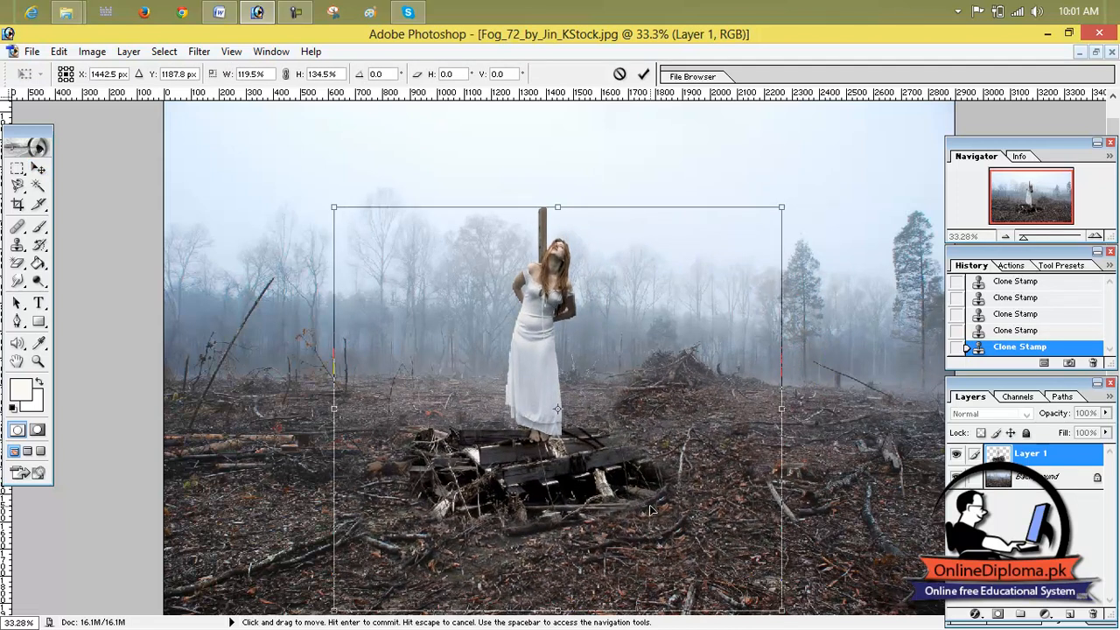
{"action": "left_click", "coordinate": [644, 74]}
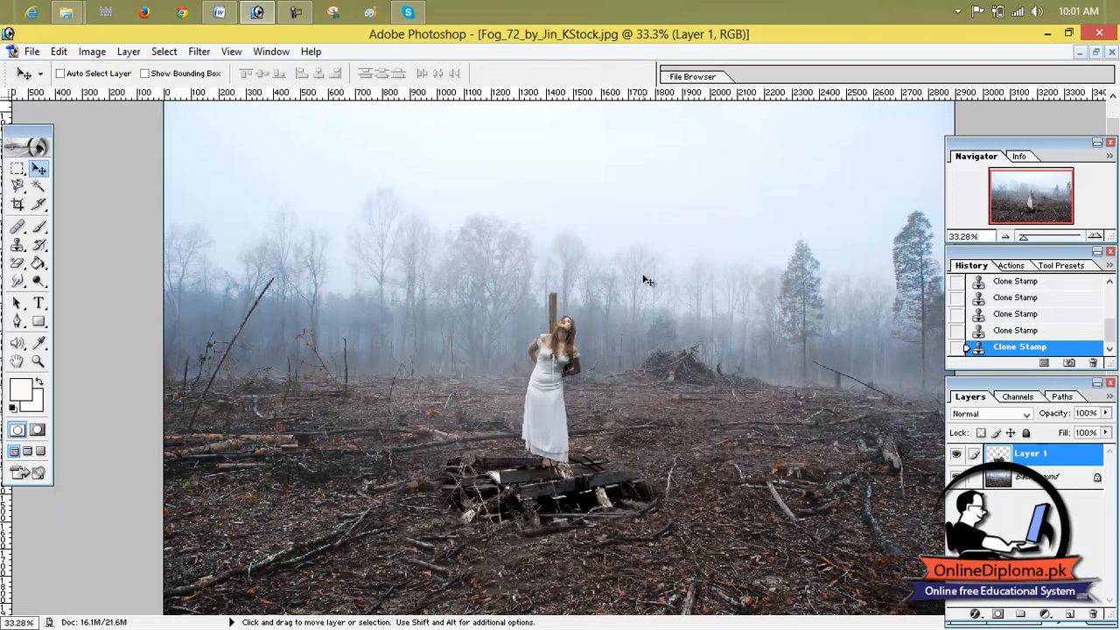
Scale the woman and woodpile layer to 129.1% width and 124.4% height with Free Transform.
{"action": "key", "text": "ctrl+t"}
{"action": "left_click_drag", "start_coordinate": [754, 292], "coordinate": [839, 210]}
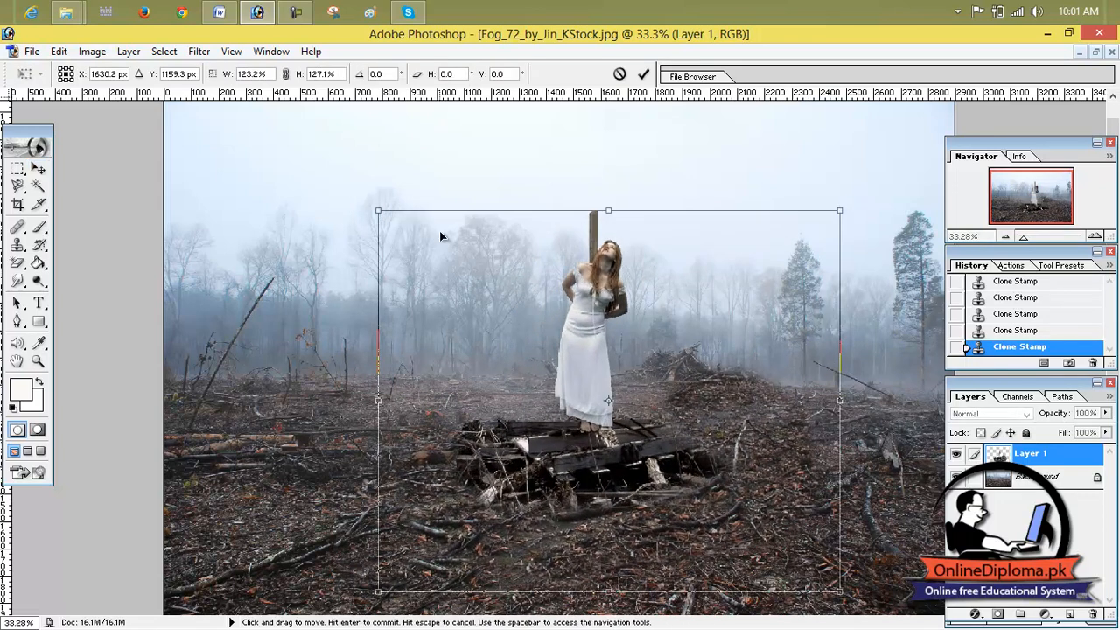
{"action": "left_click_drag", "start_coordinate": [378, 211], "coordinate": [357, 219]}
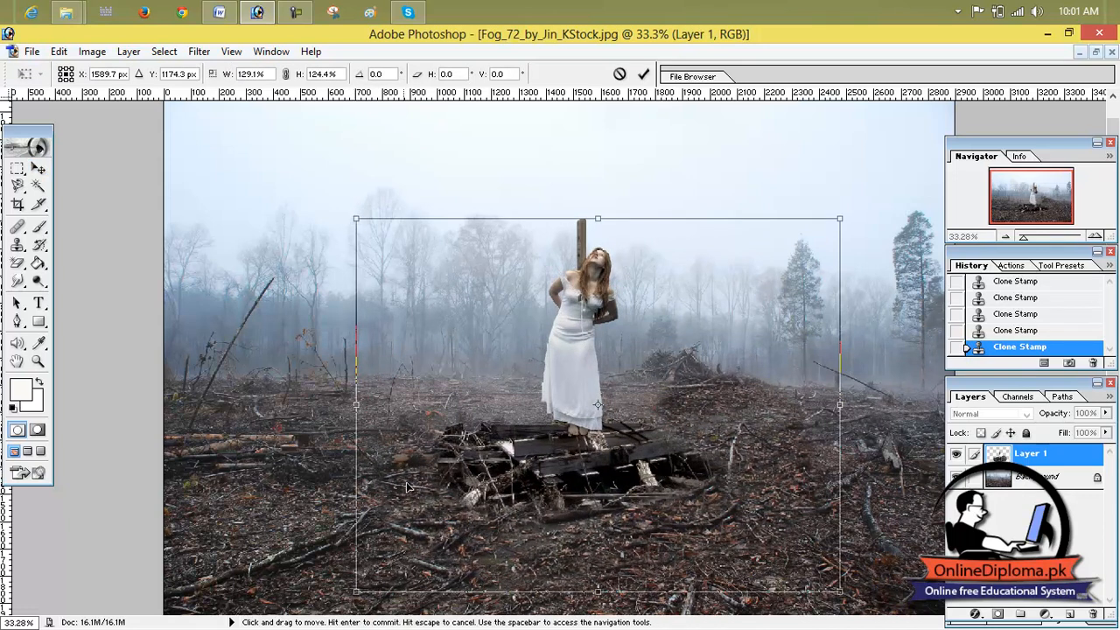
{"action": "left_click", "coordinate": [643, 73]}
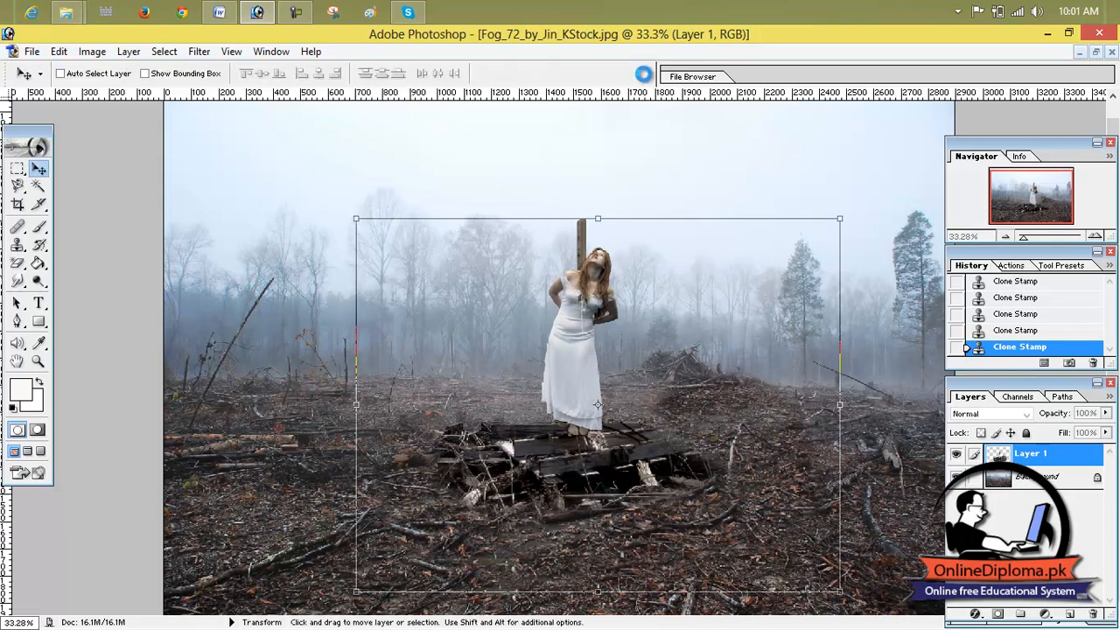
{"action": "left_click_drag", "start_coordinate": [1026, 239], "coordinate": [1018, 236]}
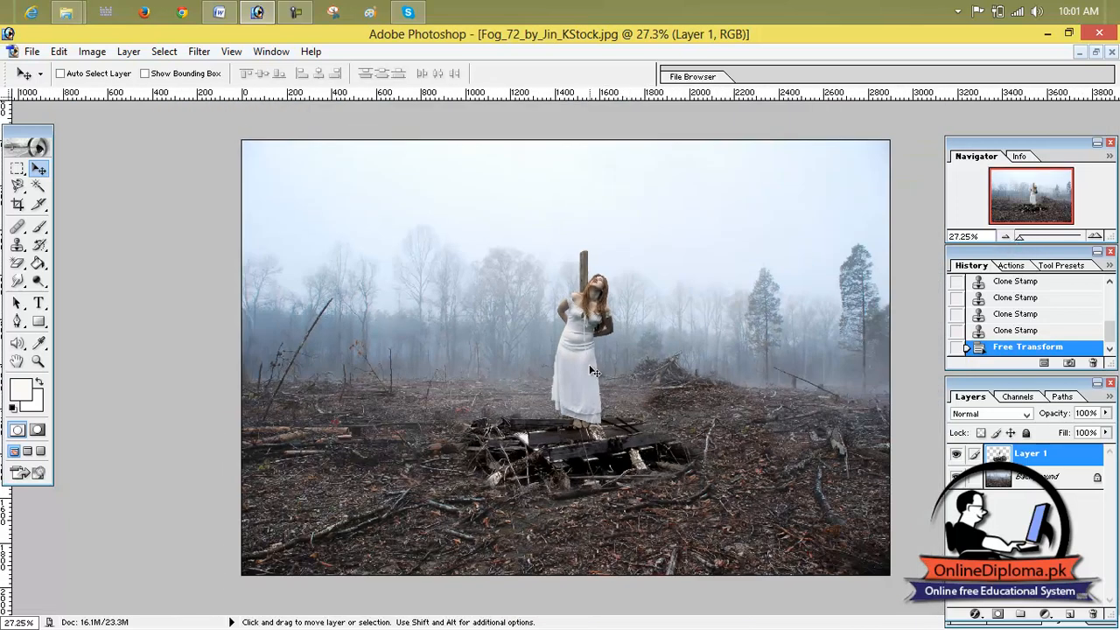
Scale the woman and woodpile layer to 79.1% width and 82.8% height with Free Transform and reposition it near the image centre.
{"action": "key", "text": "ctrl+t"}
{"action": "left_click_drag", "start_coordinate": [795, 251], "coordinate": [714, 303]}
{"action": "left_click_drag", "start_coordinate": [542, 420], "coordinate": [565, 403]}
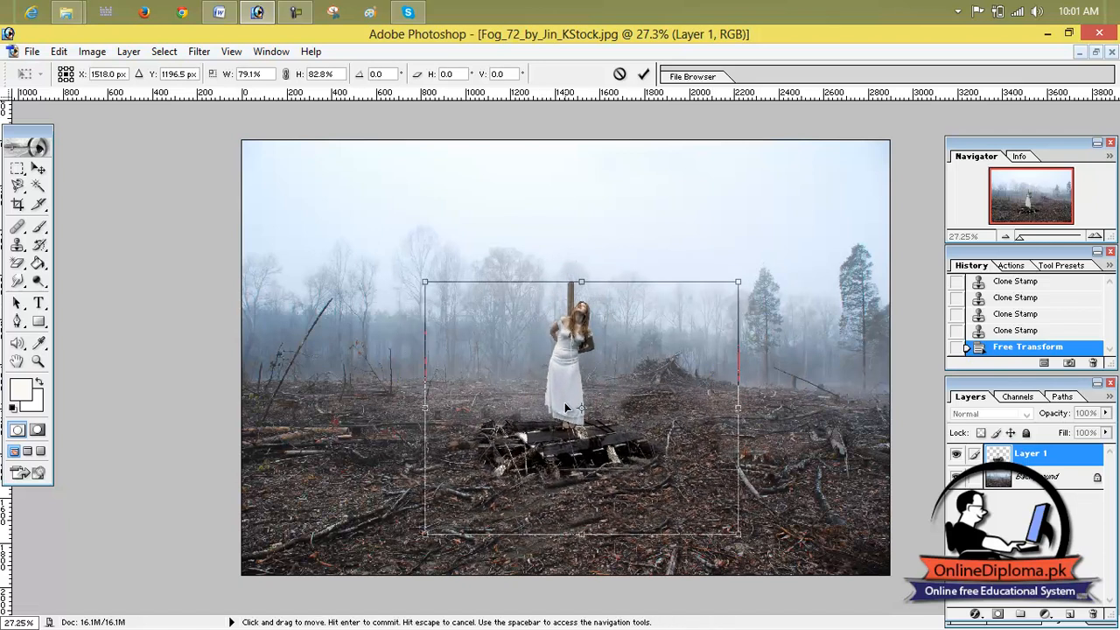
{"action": "left_click", "coordinate": [643, 73]}
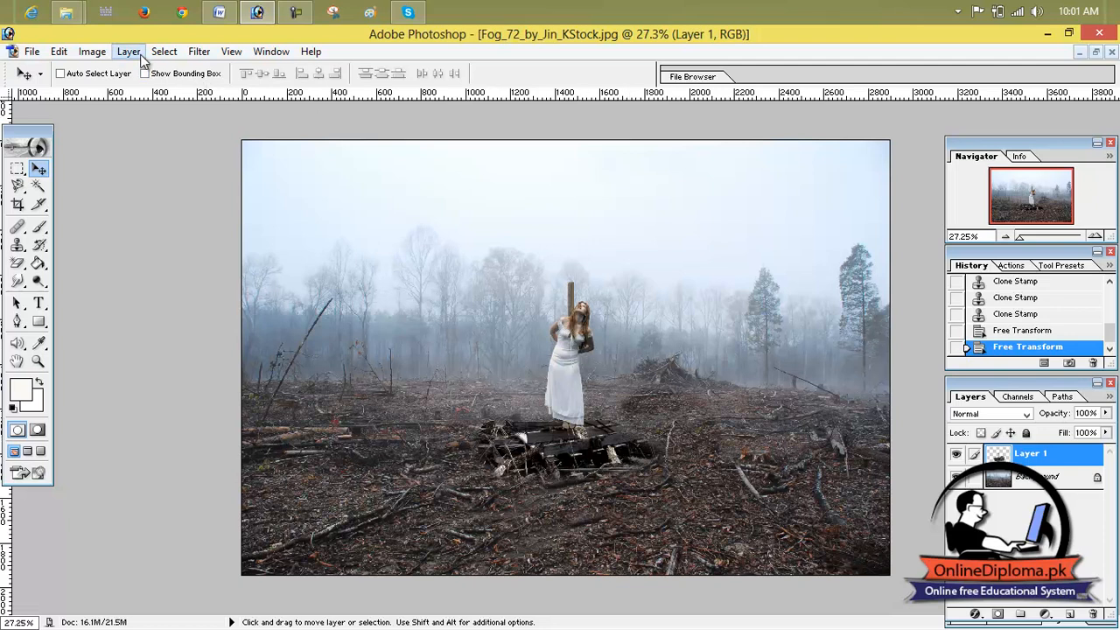
Apply Auto Levels to the woman and woodpile layer and set its Levels shadow input to 2.
{"action": "left_click", "coordinate": [96, 52]}
{"action": "mouse_move", "coordinate": [132, 96]}
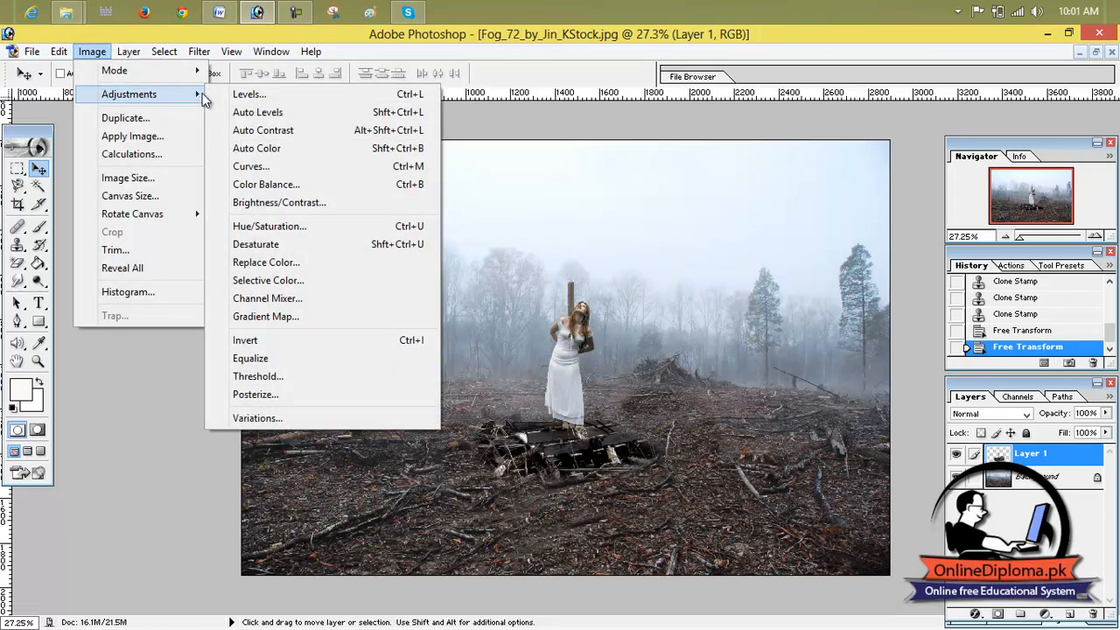
{"action": "left_click", "coordinate": [259, 112]}
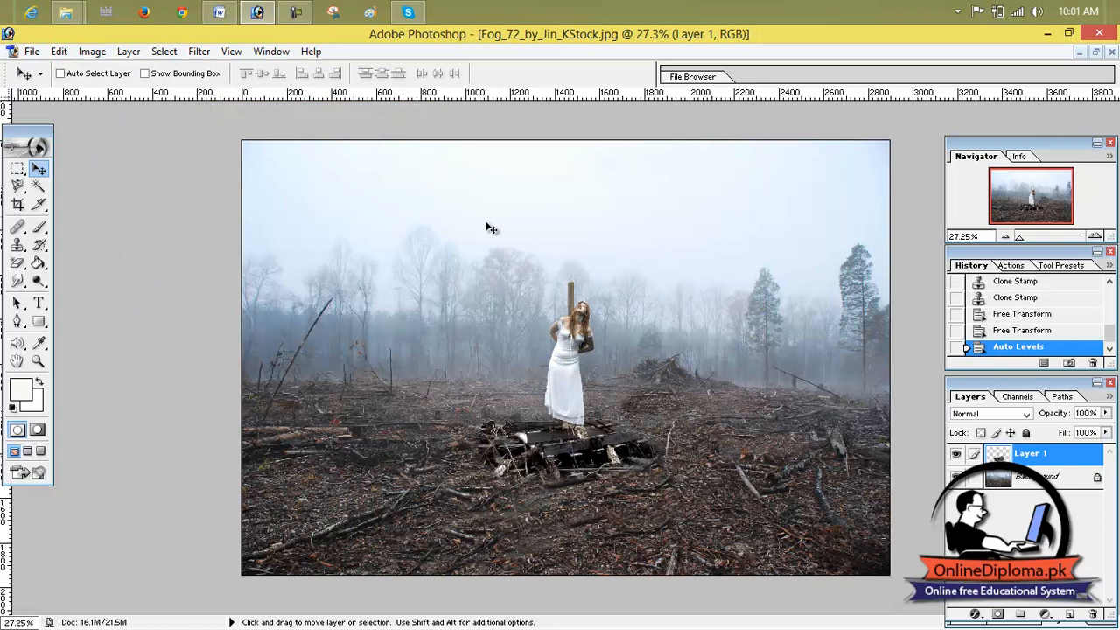
{"action": "left_click", "coordinate": [92, 52]}
{"action": "mouse_move", "coordinate": [122, 94]}
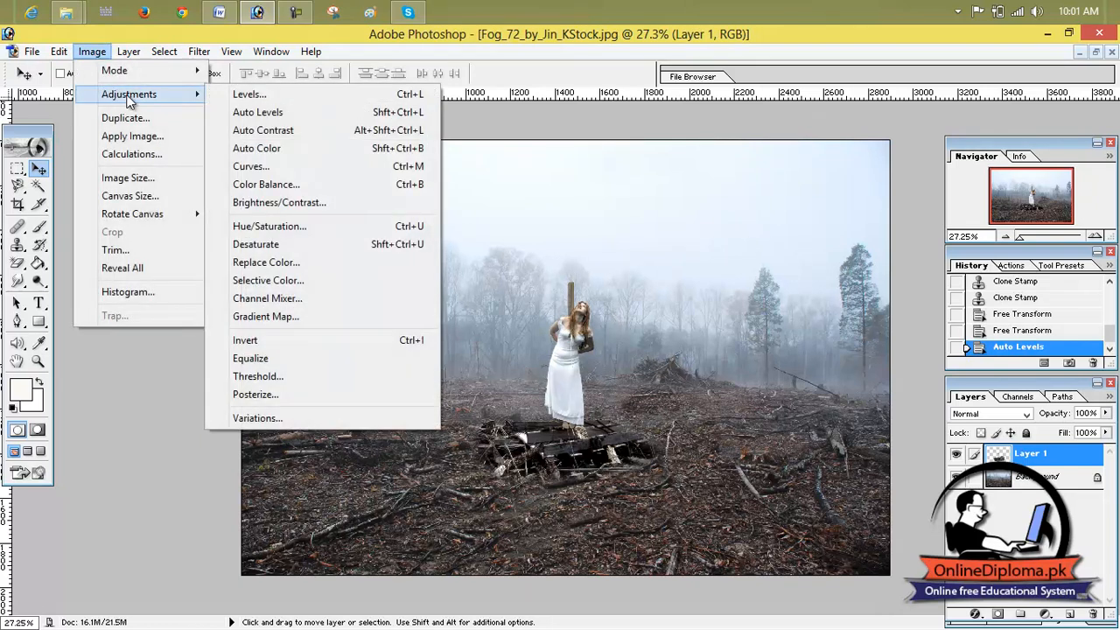
{"action": "left_click", "coordinate": [286, 98]}
{"action": "left_click_drag", "start_coordinate": [368, 100], "coordinate": [975, 155]}
{"action": "mouse_move", "coordinate": [763, 303]}
{"action": "left_mouse_down"}
{"action": "mouse_move", "coordinate": [791, 303]}
{"action": "mouse_move", "coordinate": [755, 303]}
{"action": "left_mouse_up"}
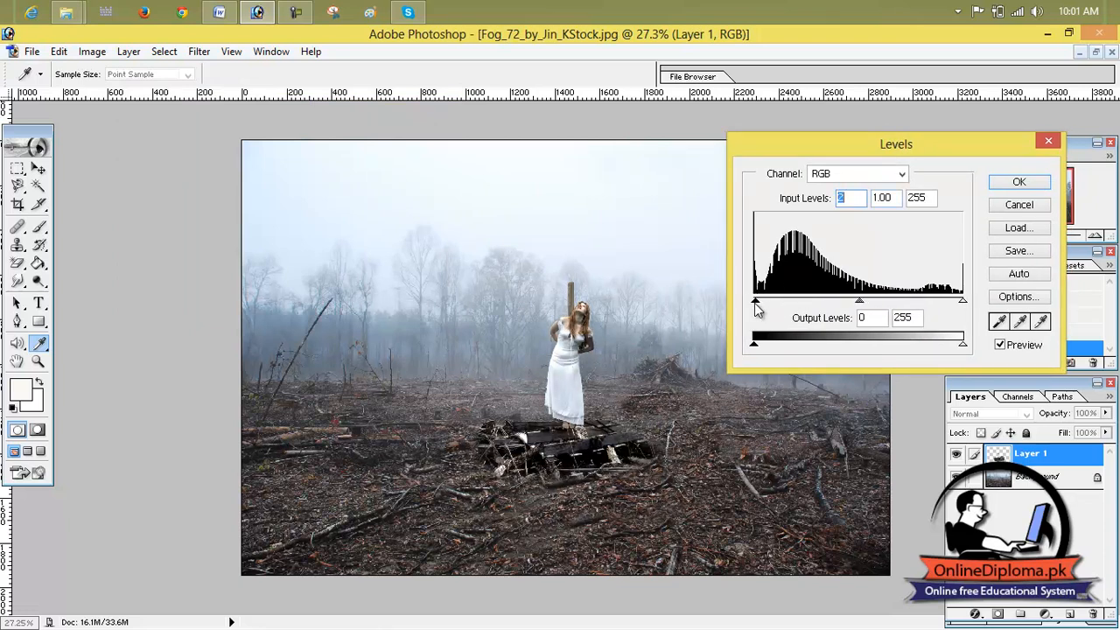
{"action": "left_click", "coordinate": [1018, 182]}
Convert the Background into Layer 0 and apply Levels with shadow input 13 and shadow output 17.
{"action": "double_click", "coordinate": [1033, 478]}
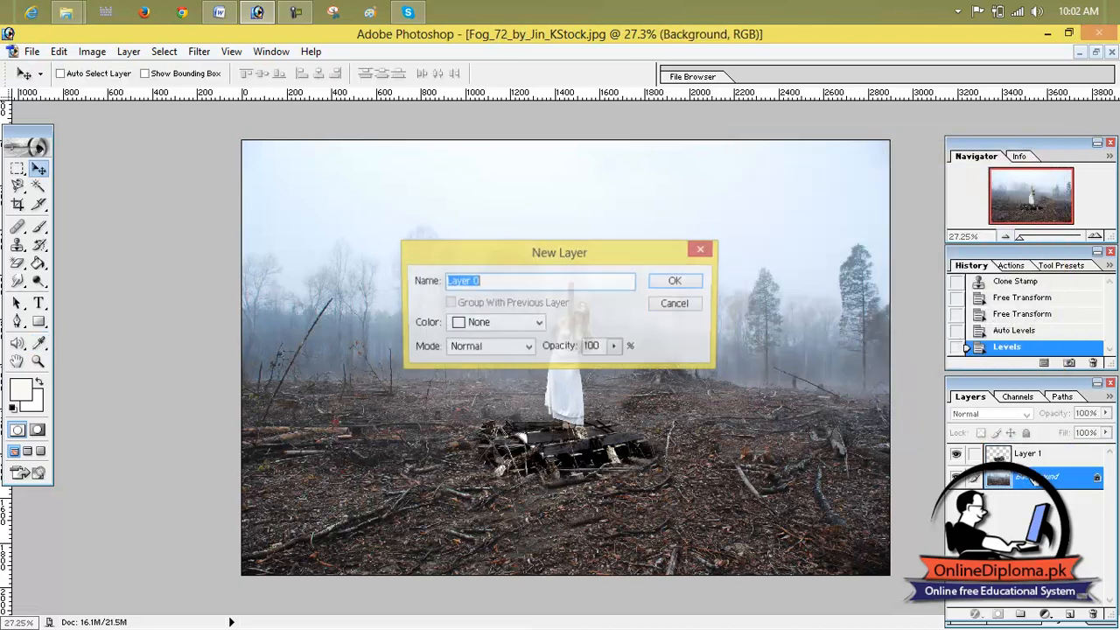
{"action": "left_click", "coordinate": [674, 281]}
{"action": "left_click", "coordinate": [200, 50]}
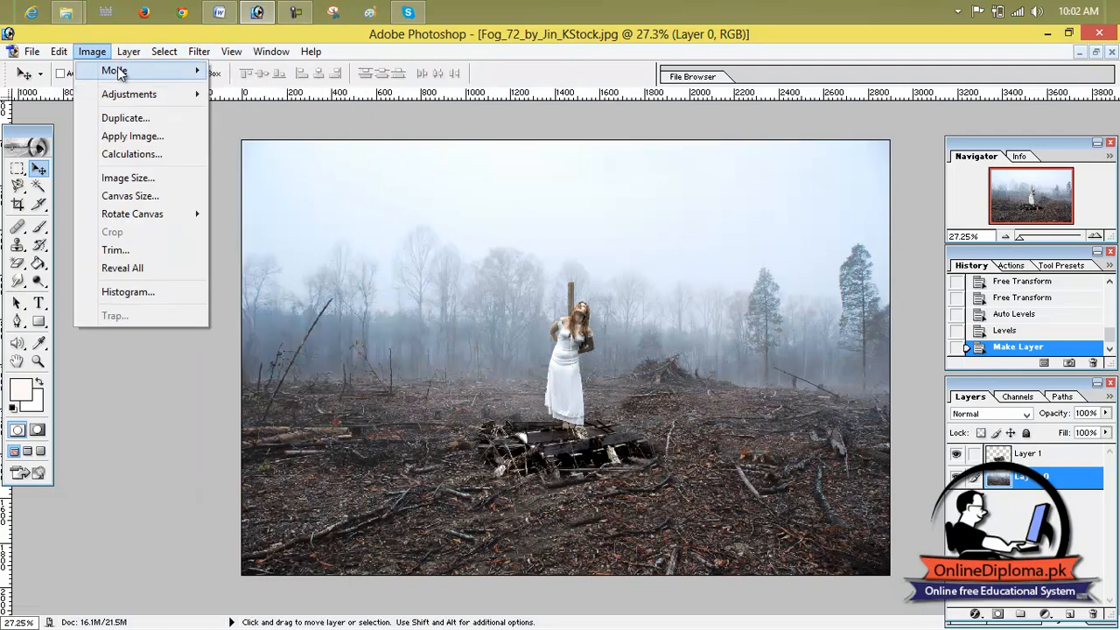
{"action": "mouse_move", "coordinate": [122, 94]}
{"action": "left_click", "coordinate": [289, 90]}
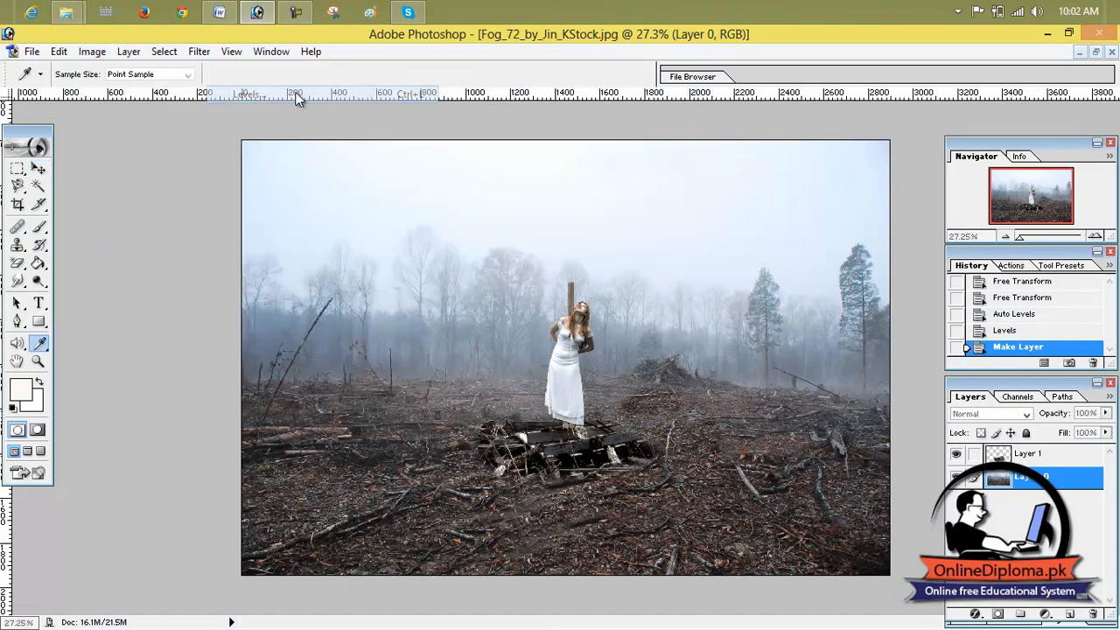
{"action": "left_click_drag", "start_coordinate": [754, 302], "coordinate": [775, 344]}
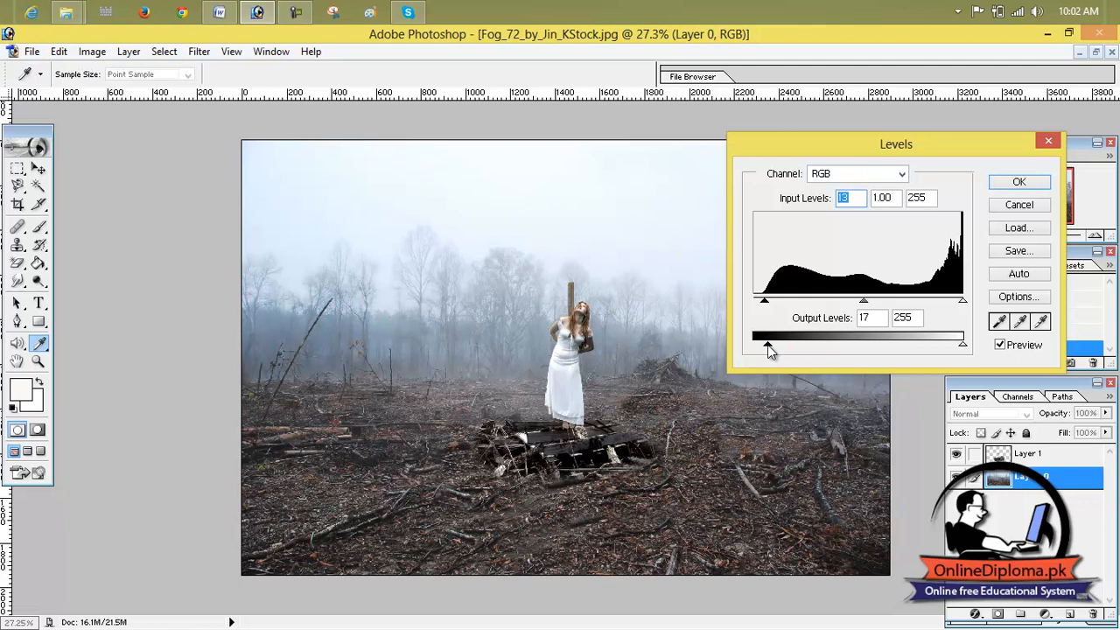
{"action": "left_click", "coordinate": [1015, 183]}
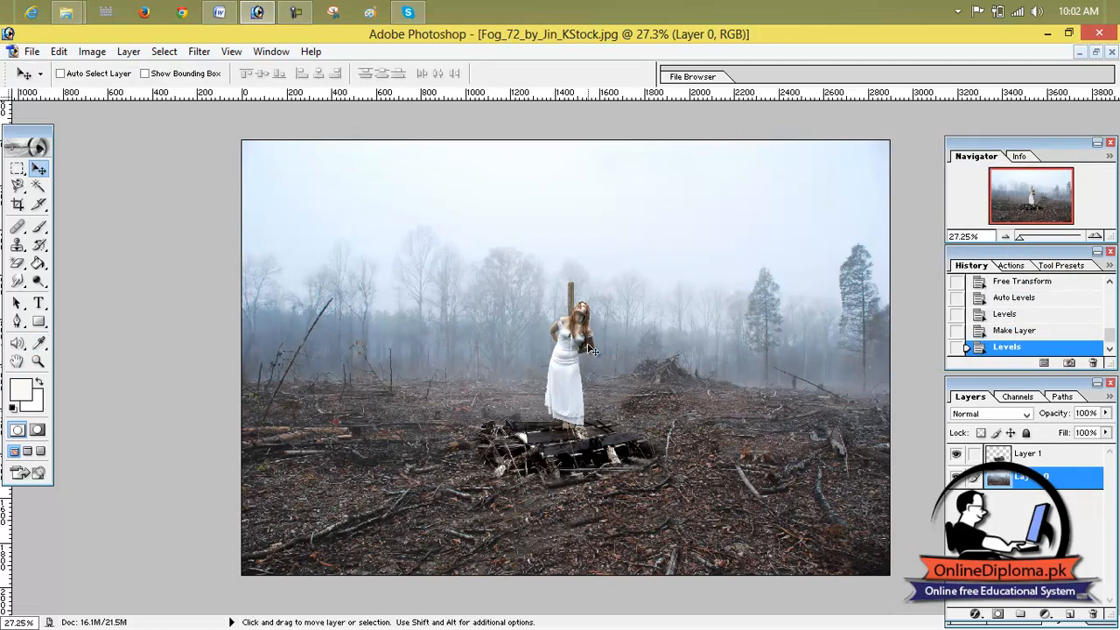
{"action": "left_click", "coordinate": [130, 52]}
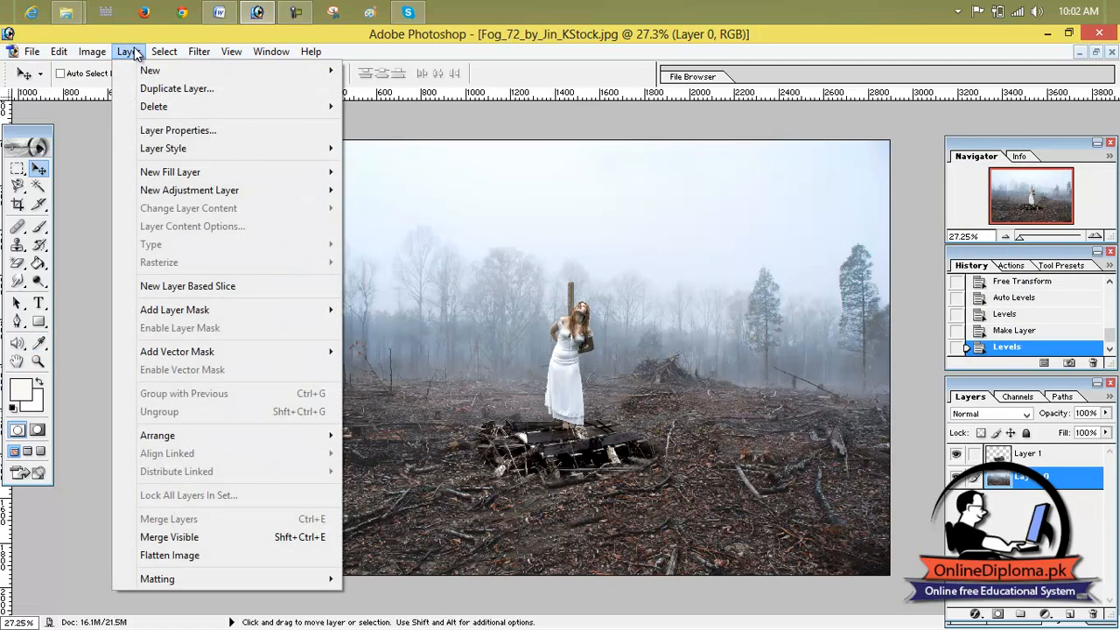
{"action": "mouse_move", "coordinate": [187, 190]}
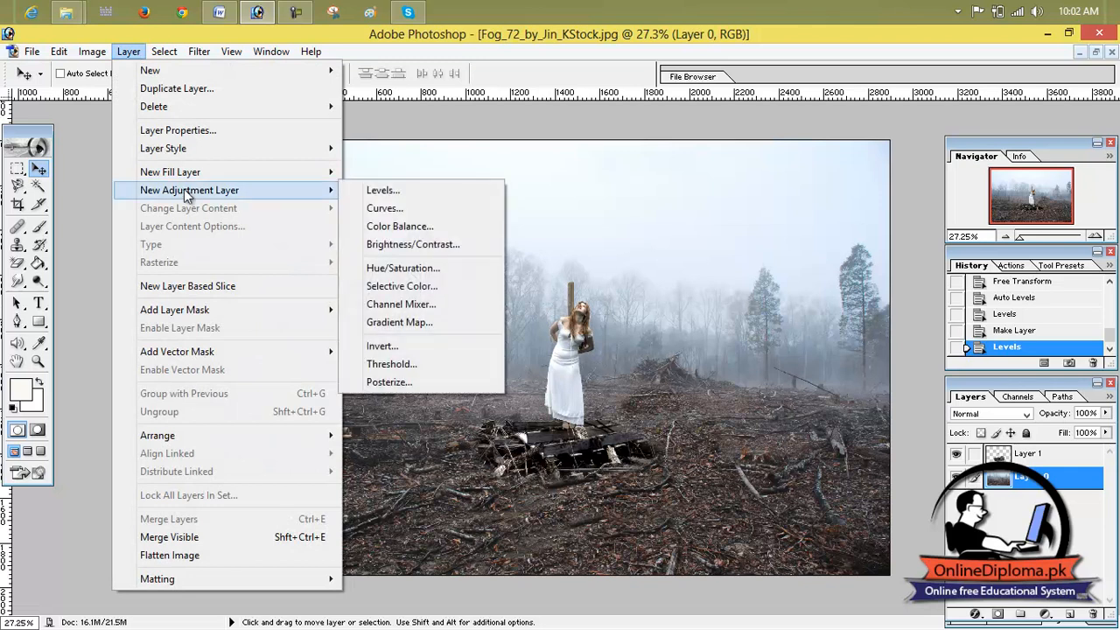
{"action": "key", "text": "Escape"}
{"action": "key", "text": "Escape"}
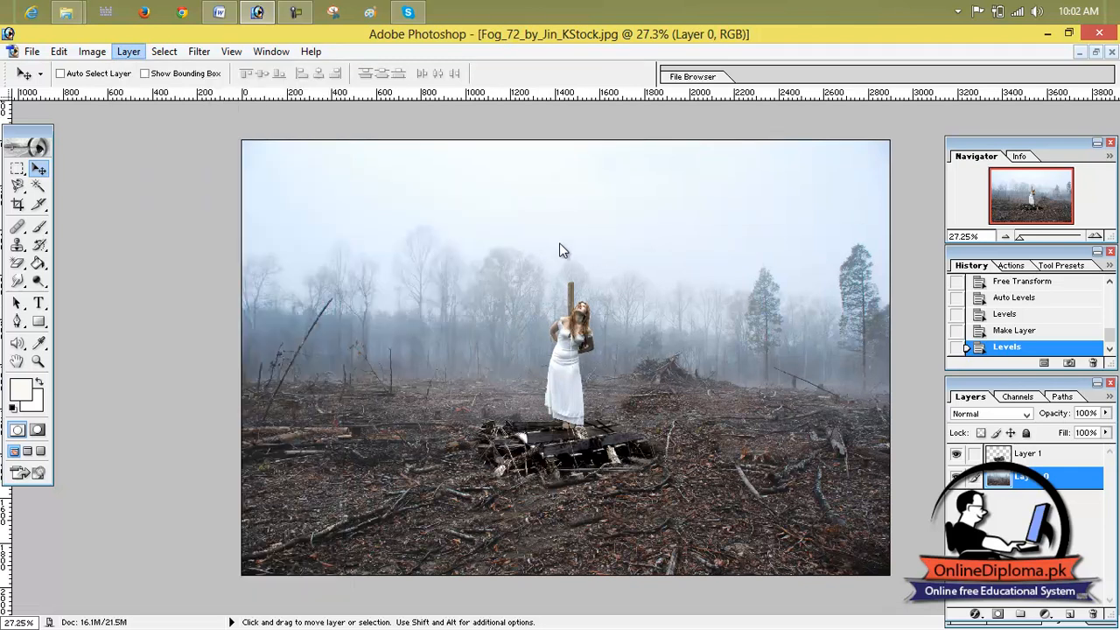
Link Layer 1 to Layer 0 and merge the linked layers.
{"action": "left_click", "coordinate": [974, 454]}
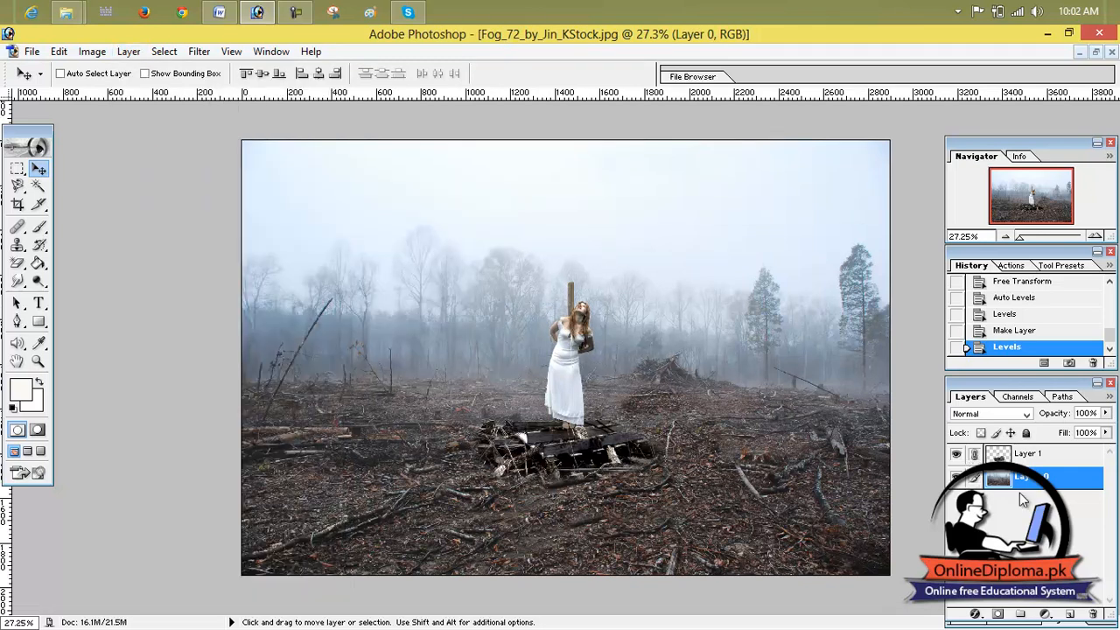
{"action": "left_click", "coordinate": [98, 52]}
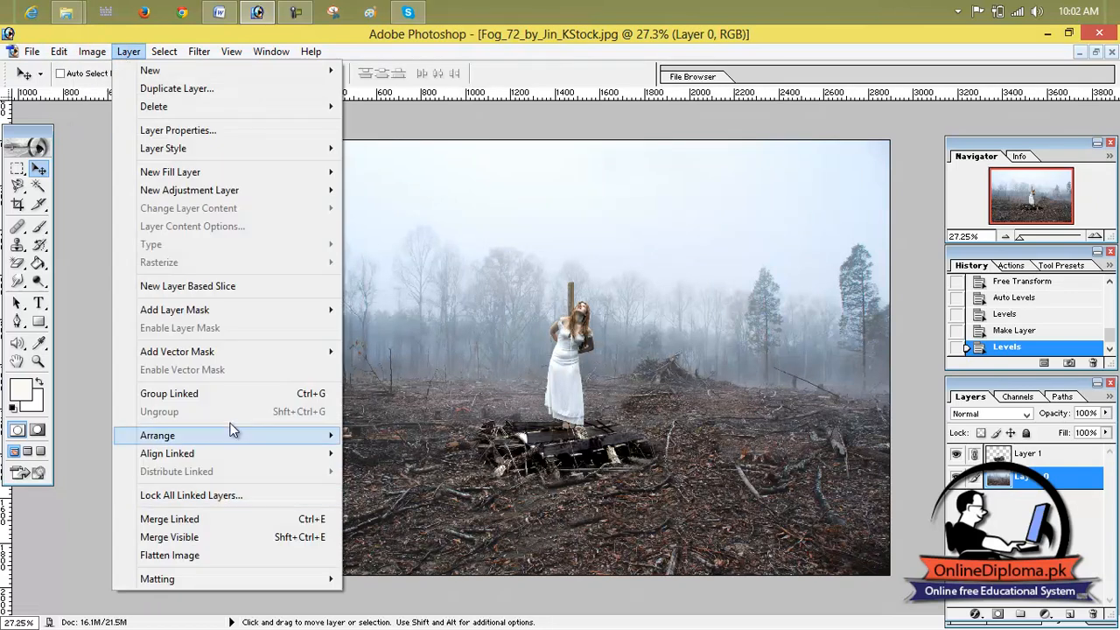
{"action": "left_click", "coordinate": [246, 520]}
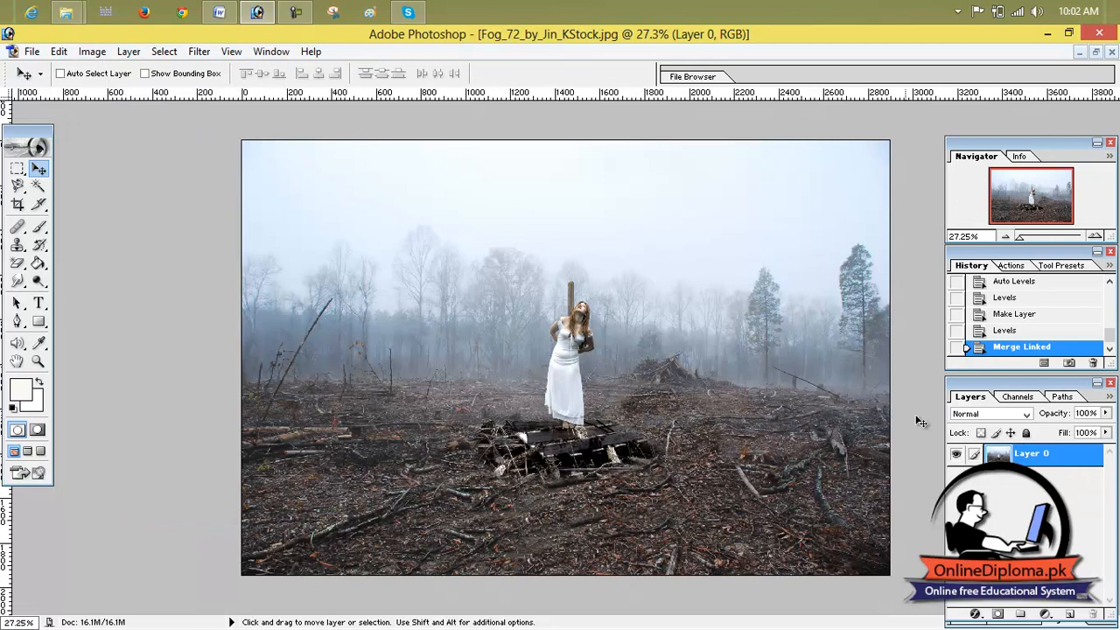
Darken the merged layer with Levels by setting the highlight output to 184.
{"action": "left_click", "coordinate": [94, 51]}
{"action": "mouse_move", "coordinate": [122, 94]}
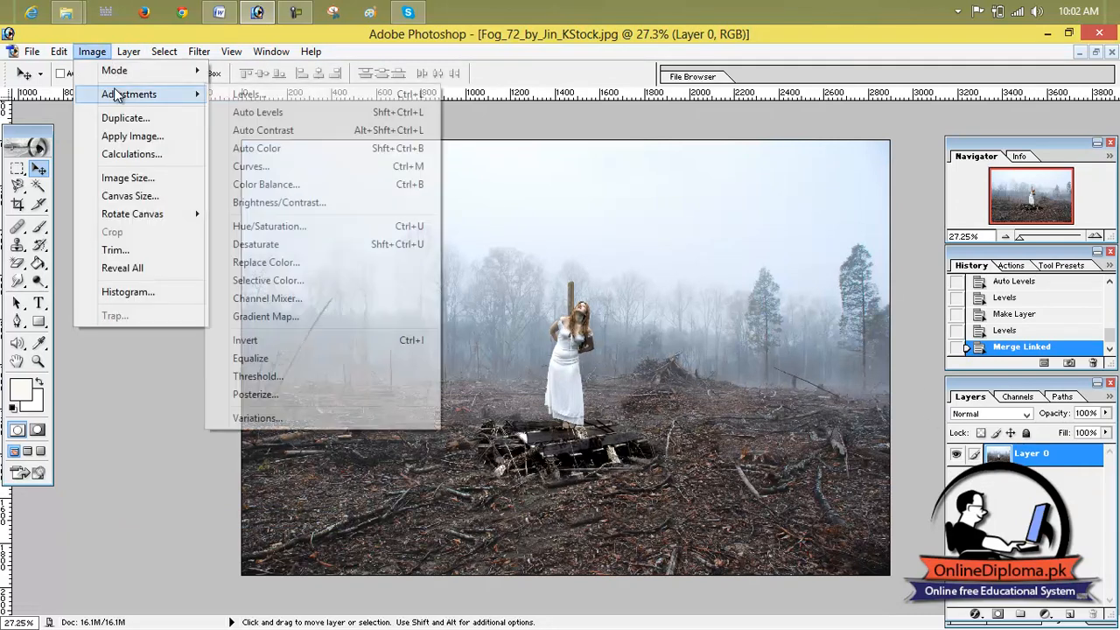
{"action": "left_click", "coordinate": [301, 94]}
{"action": "mouse_move", "coordinate": [757, 347]}
{"action": "left_mouse_down"}
{"action": "mouse_move", "coordinate": [777, 348]}
{"action": "mouse_move", "coordinate": [746, 350]}
{"action": "left_mouse_up"}
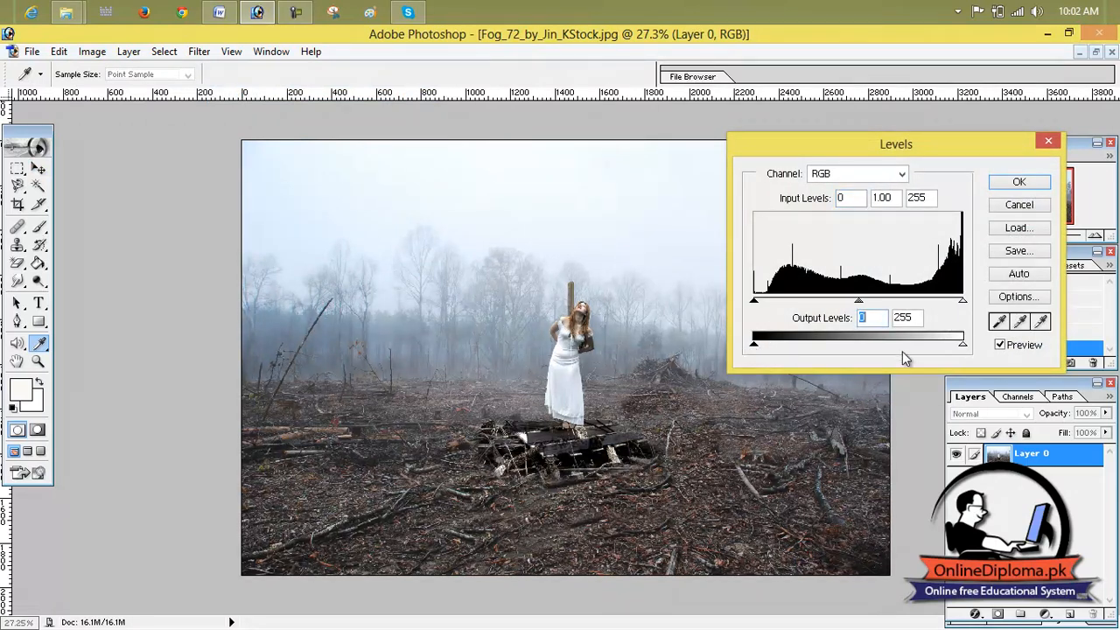
{"action": "left_click_drag", "start_coordinate": [967, 349], "coordinate": [905, 346]}
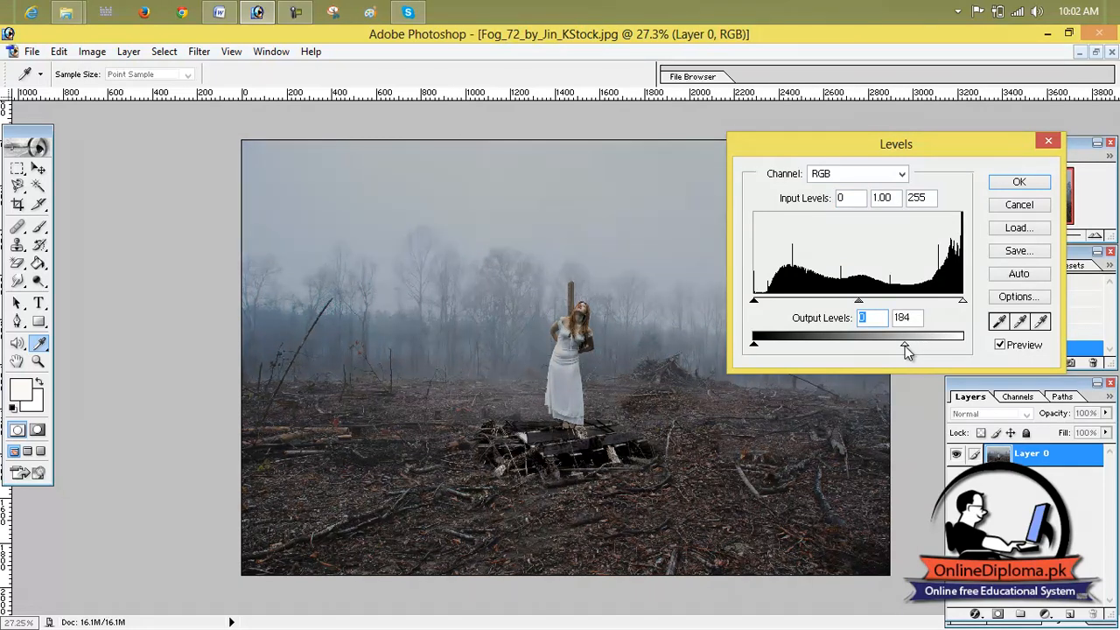
{"action": "left_click", "coordinate": [1019, 181]}
Open Robed_2_by_Peace_of_Art from the valley of death folder, view it maximized and close it again.
{"action": "left_click", "coordinate": [26, 51]}
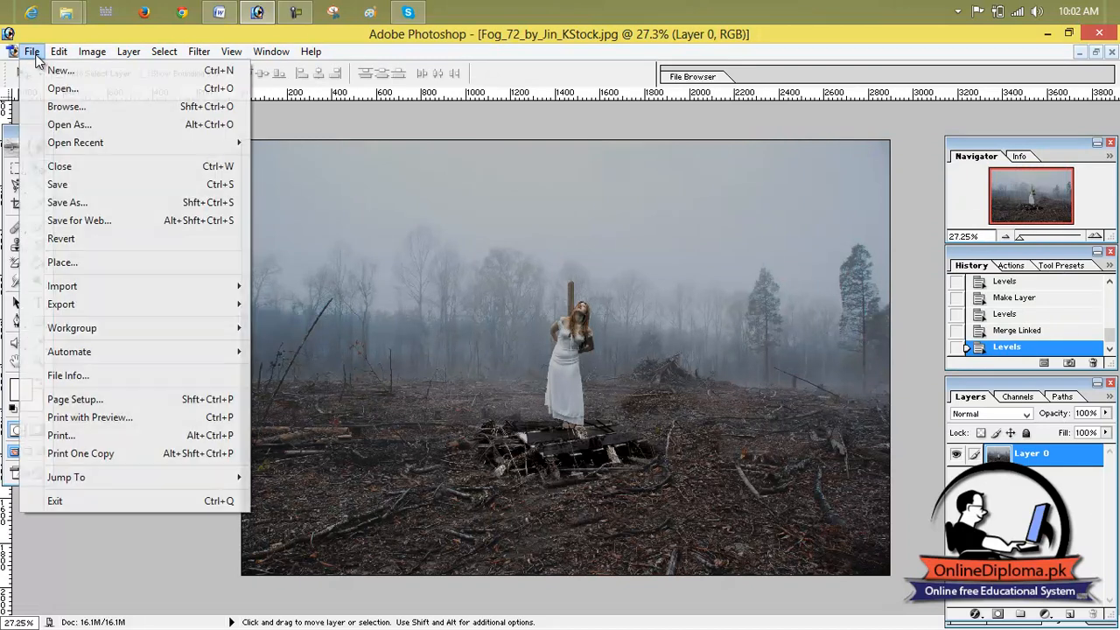
{"action": "left_click", "coordinate": [44, 87]}
{"action": "left_click", "coordinate": [540, 272]}
{"action": "scroll", "coordinate": [542, 278], "scroll_direction": "down", "scroll_amount": 1}
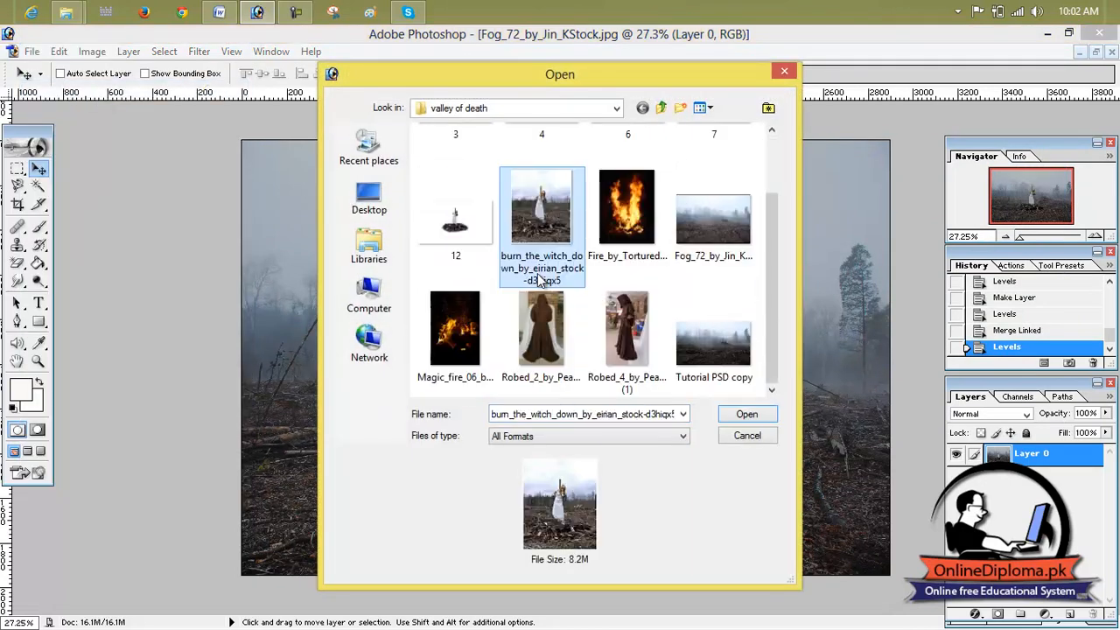
{"action": "double_click", "coordinate": [536, 329]}
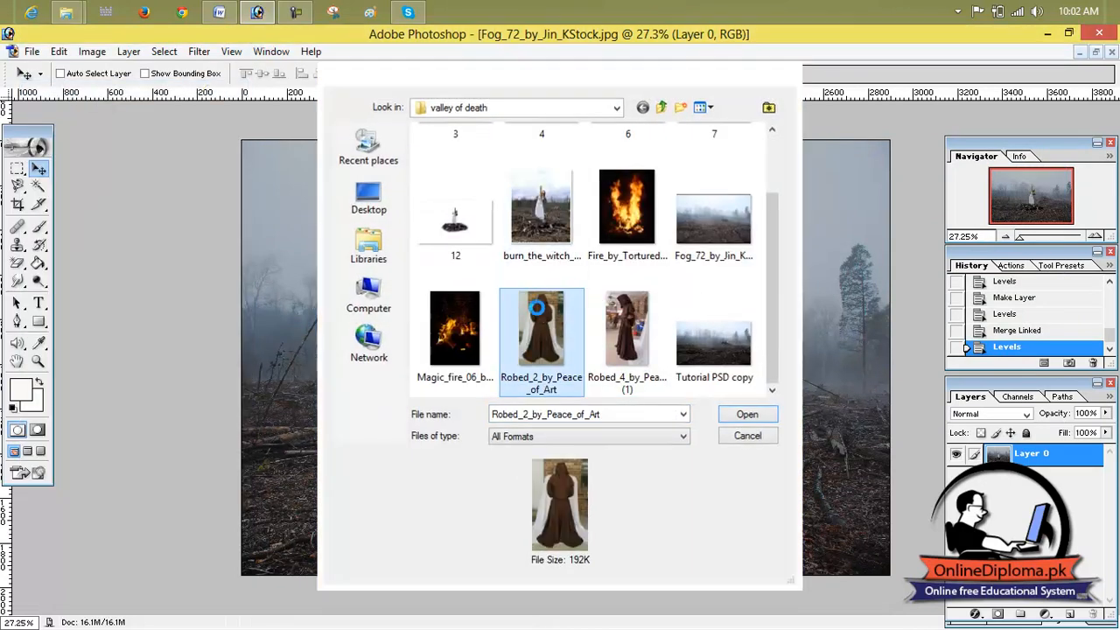
{"action": "left_click", "coordinate": [304, 126]}
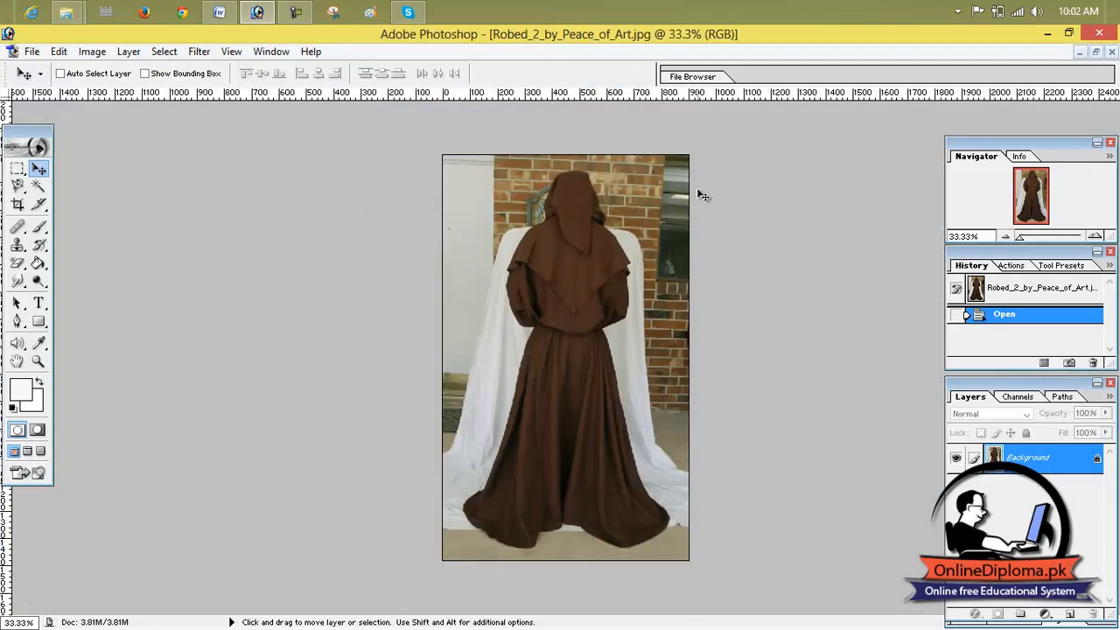
{"action": "left_click", "coordinate": [1111, 53]}
Open image 6 with the black-robed figure from the valley of death folder and maximize it.
{"action": "left_click", "coordinate": [31, 50]}
{"action": "left_click", "coordinate": [58, 90]}
{"action": "left_click", "coordinate": [529, 306]}
{"action": "double_click", "coordinate": [627, 191]}
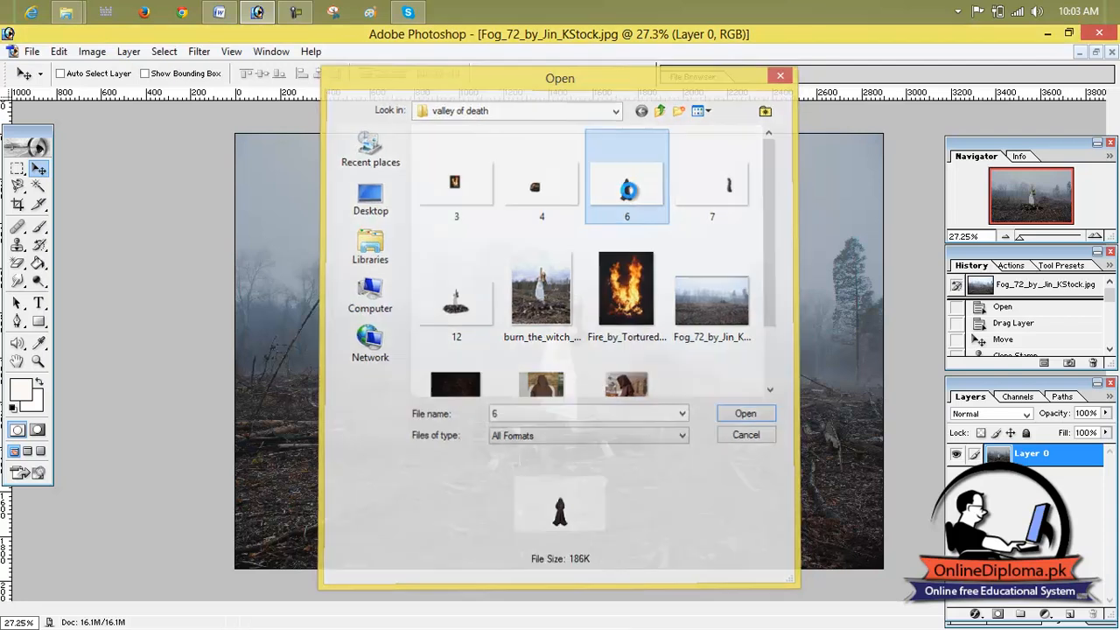
{"action": "left_click", "coordinate": [659, 132]}
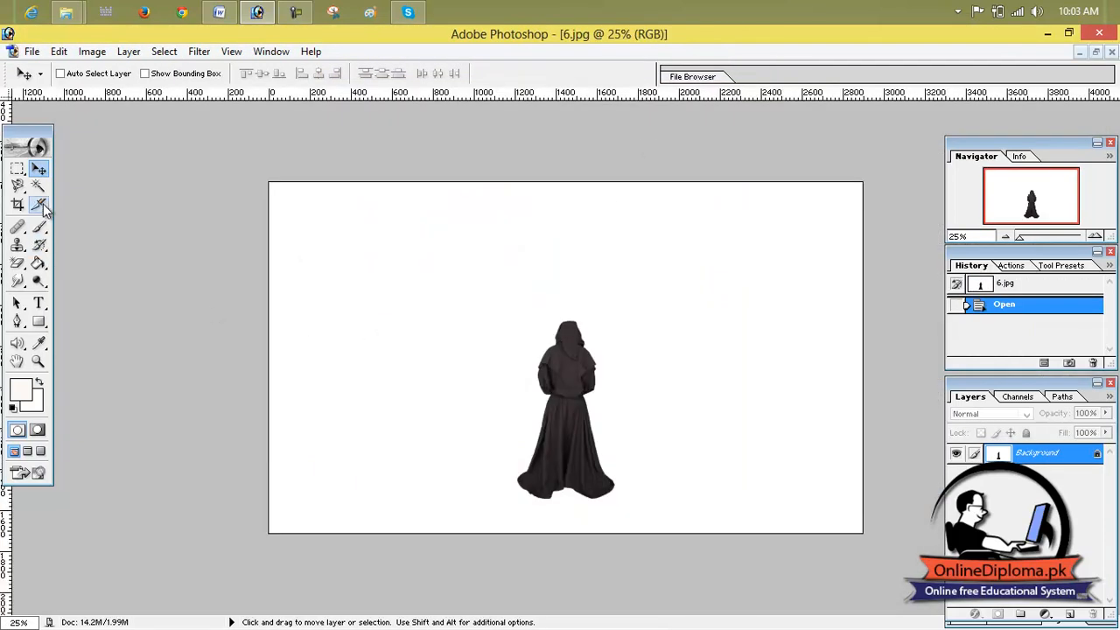
Convert the robed figure's Background into Layer 0 and remove the white backdrop with the Magic Eraser.
{"action": "double_click", "coordinate": [1007, 454]}
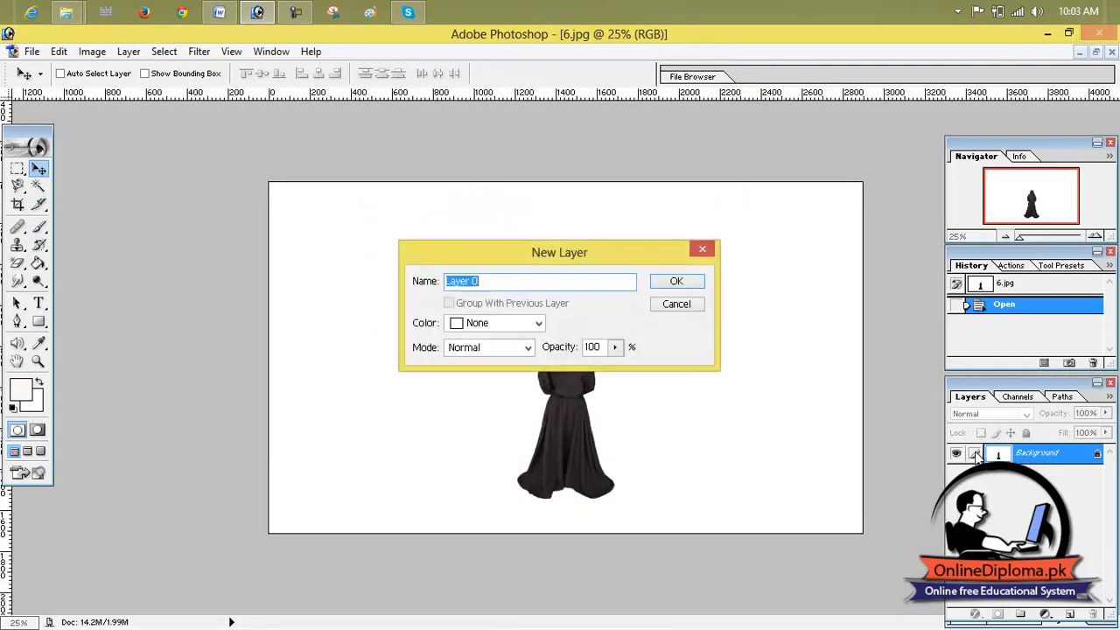
{"action": "left_click", "coordinate": [684, 283]}
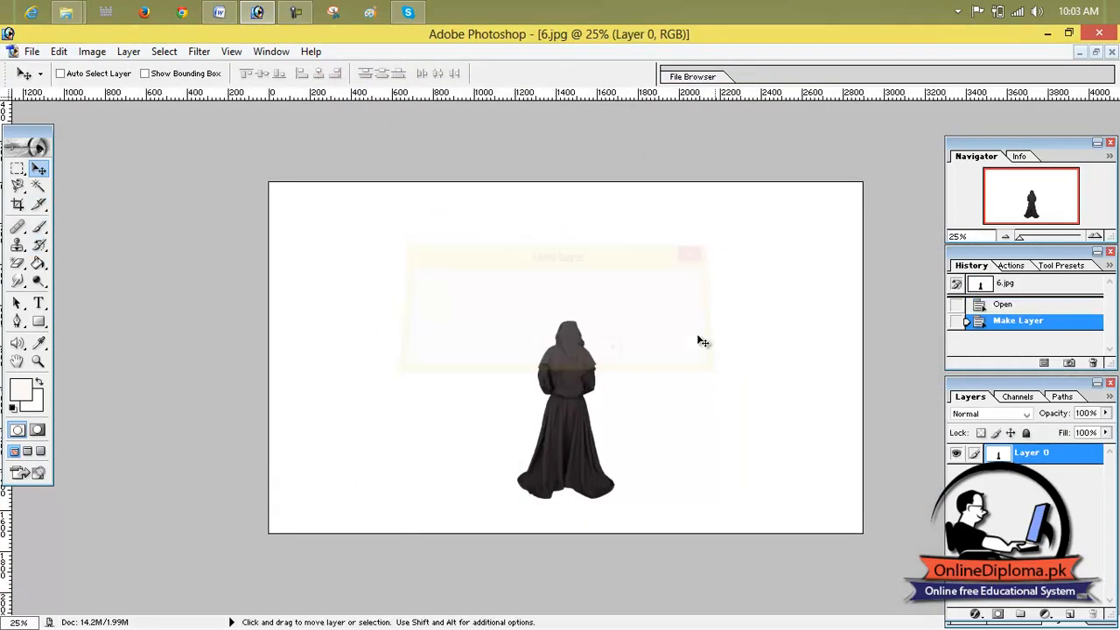
{"action": "left_click", "coordinate": [18, 262]}
{"action": "left_click", "coordinate": [358, 315]}
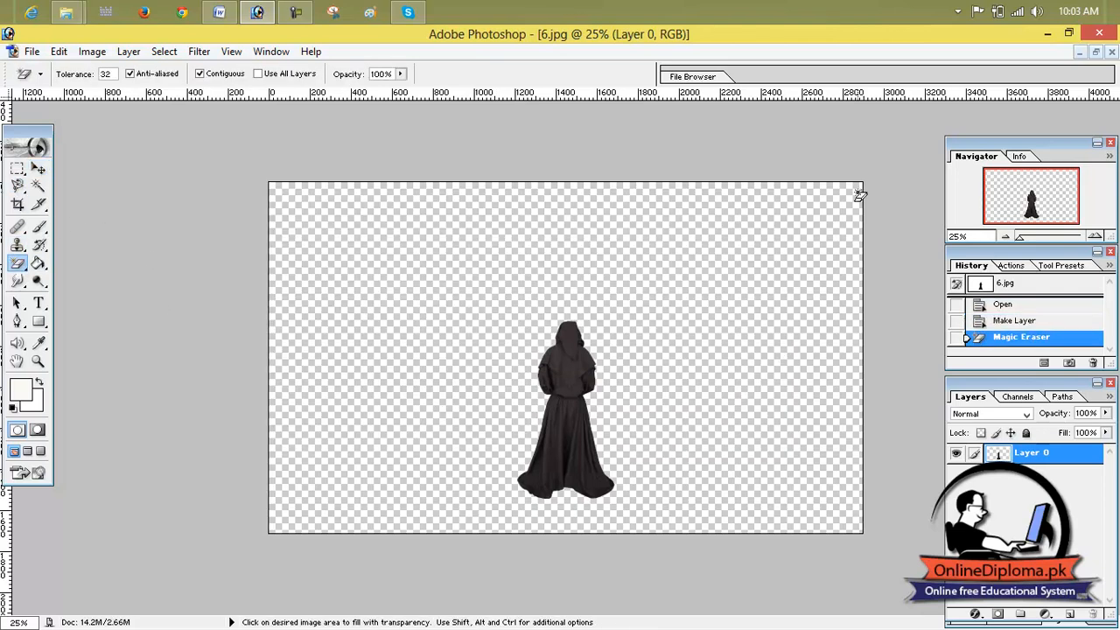
Restore the documents to floating windows and close 12.jpg without saving it.
{"action": "left_click", "coordinate": [1095, 52]}
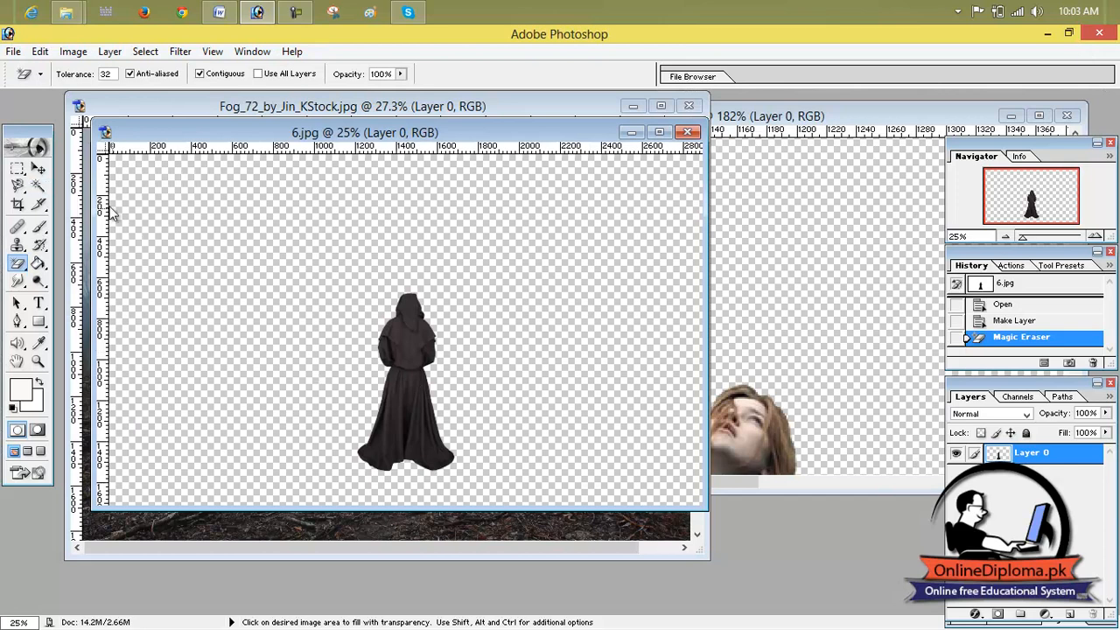
{"action": "left_click", "coordinate": [38, 168]}
{"action": "left_click_drag", "start_coordinate": [413, 369], "coordinate": [416, 369]}
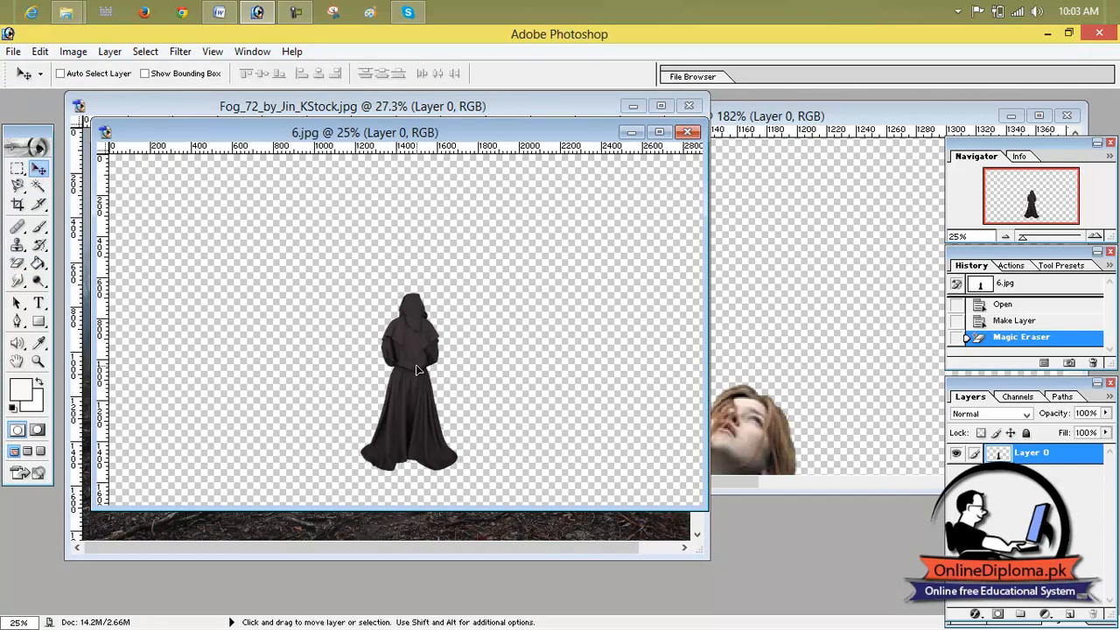
{"action": "left_click", "coordinate": [1067, 115]}
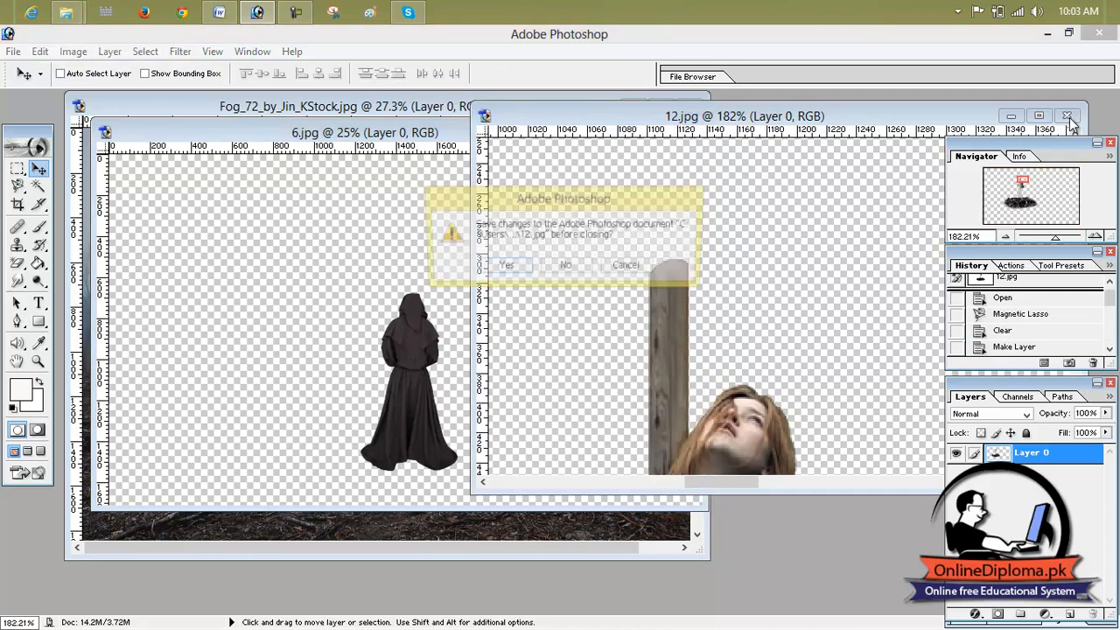
{"action": "left_click", "coordinate": [567, 268]}
Copy the robed figure from 6.jpg into the foggy forest image and place it in front of the woodpile.
{"action": "left_click_drag", "start_coordinate": [513, 133], "coordinate": [876, 157]}
{"action": "left_click_drag", "start_coordinate": [761, 366], "coordinate": [414, 372]}
{"action": "left_click", "coordinate": [661, 106]}
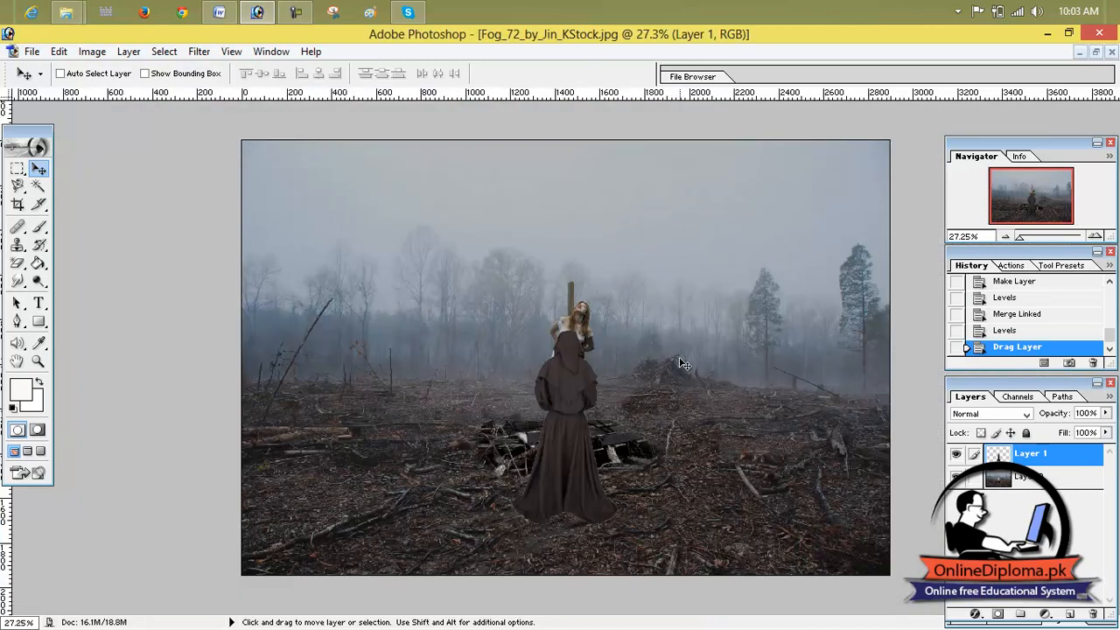
{"action": "left_click_drag", "start_coordinate": [569, 418], "coordinate": [571, 456]}
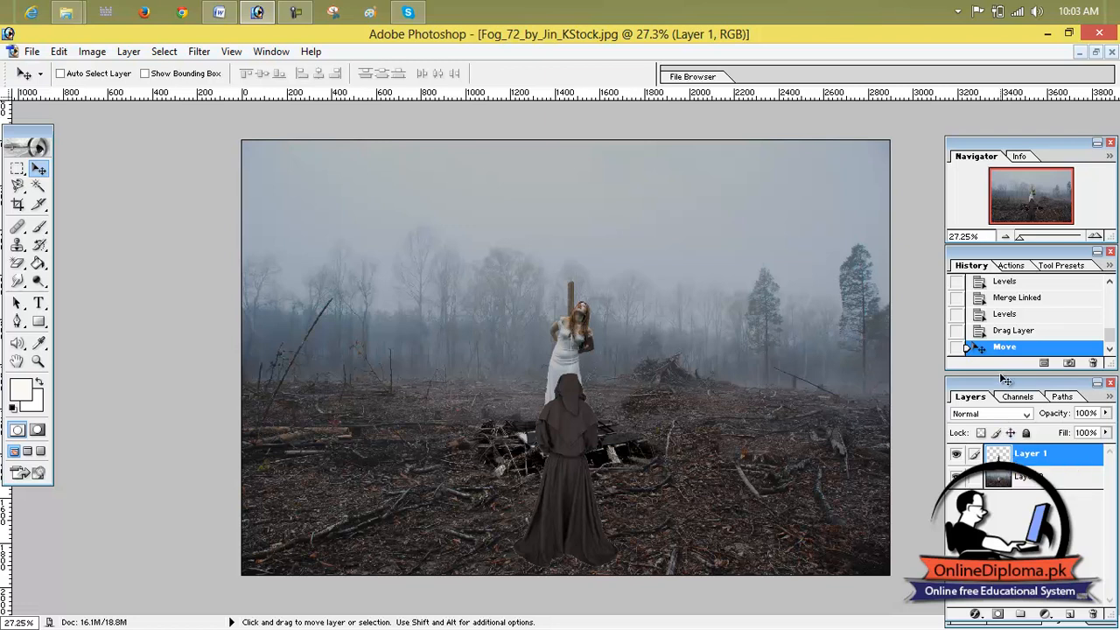
Revert the foggy forest image to its last Levels state, undoing the robed figure's insertion and move.
{"action": "left_click", "coordinate": [996, 333]}
{"action": "left_click", "coordinate": [997, 313]}
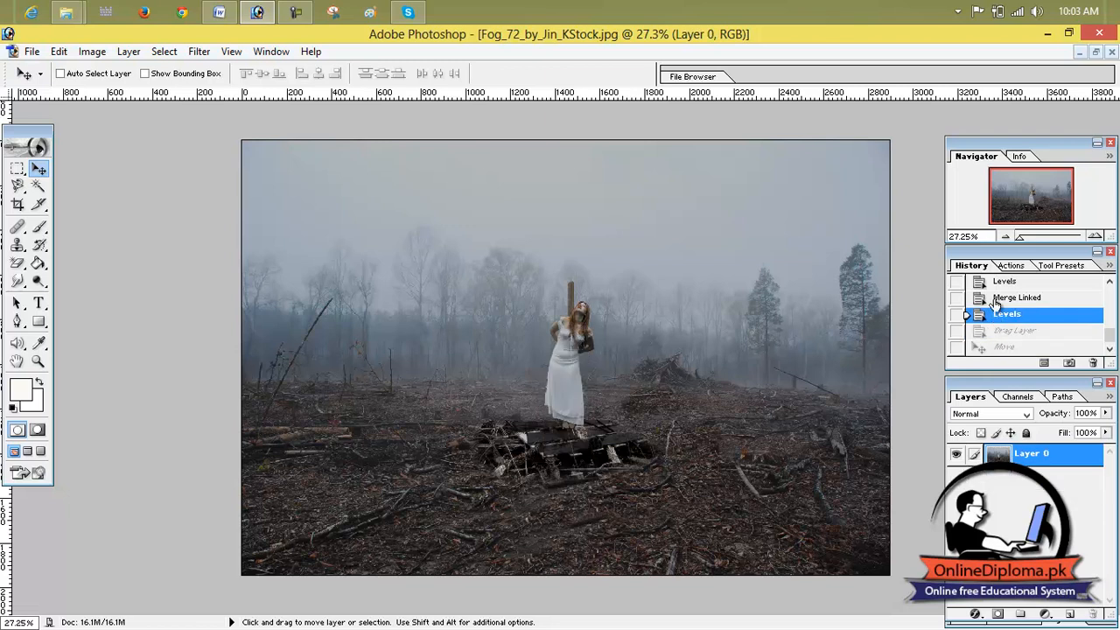
Revert the foggy forest image to the Levels state before Merge Linked, restoring the woman and woodpile as a separate layer.
{"action": "left_click", "coordinate": [995, 298]}
{"action": "left_click", "coordinate": [995, 284]}
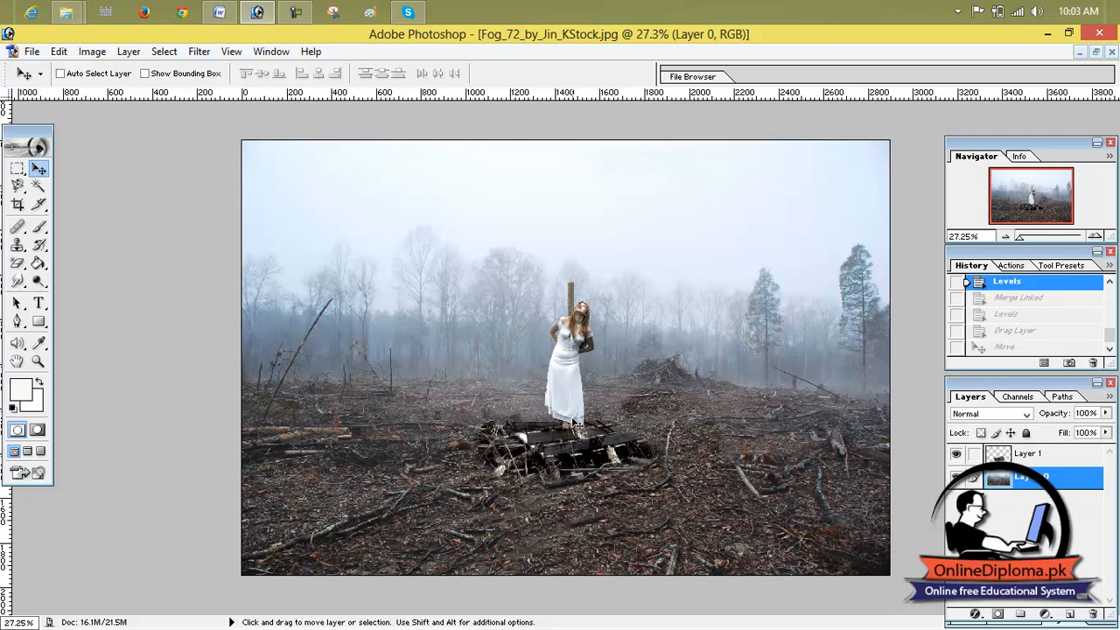
{"action": "key", "text": "ctrl+t"}
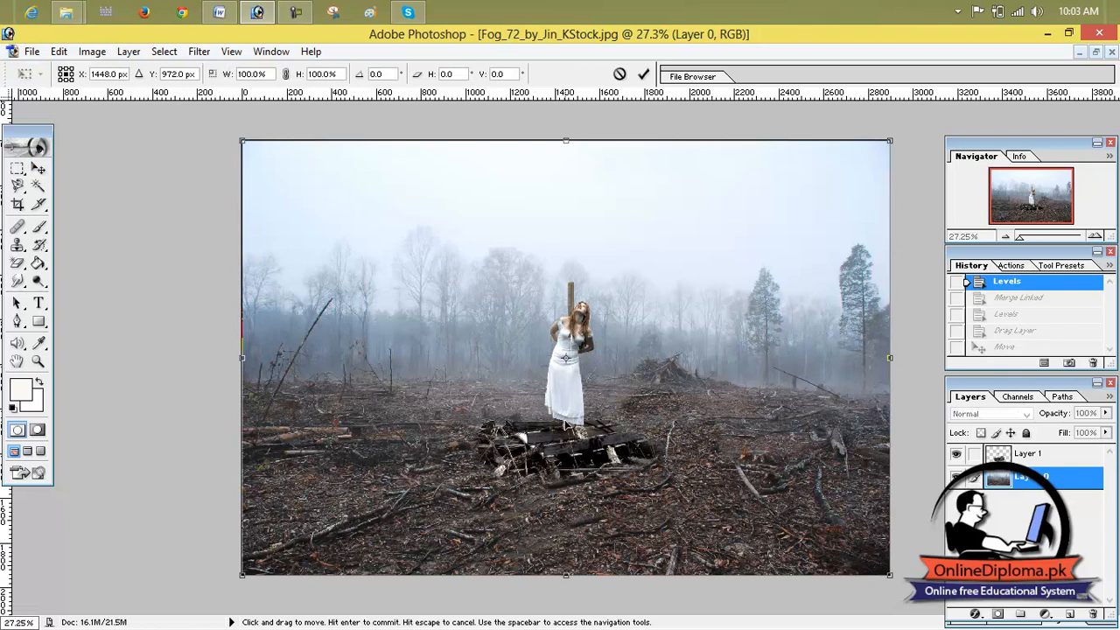
{"action": "key", "text": "Escape"}
{"action": "mouse_move", "coordinate": [565, 402]}
{"action": "left_mouse_down"}
{"action": "mouse_move", "coordinate": [569, 380]}
{"action": "mouse_move", "coordinate": [571, 396]}
{"action": "left_mouse_up"}
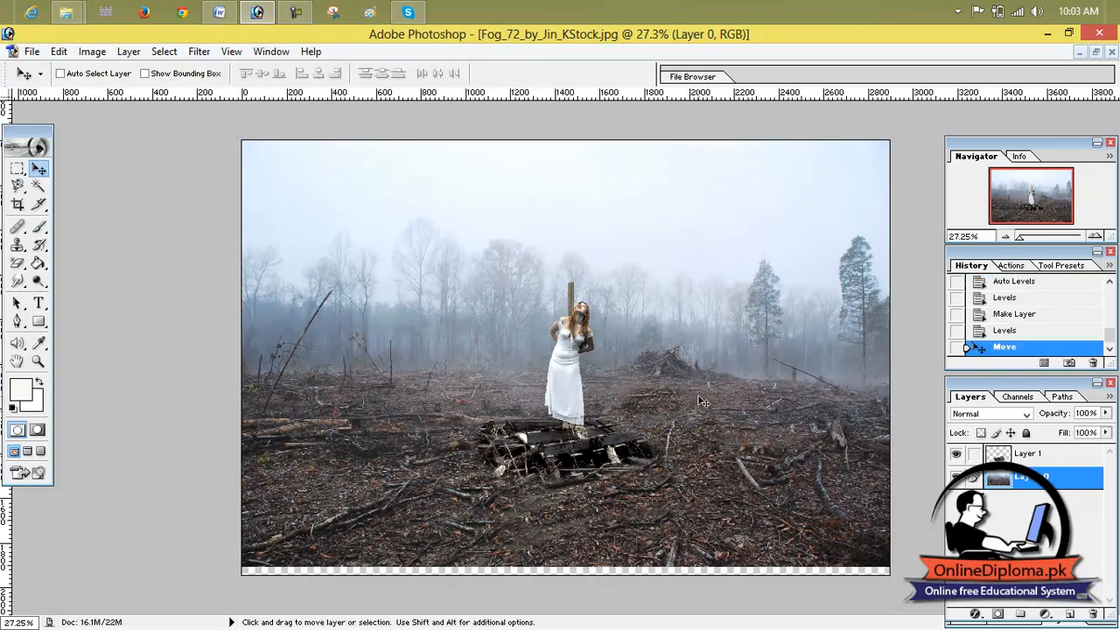
{"action": "key", "text": "ctrl+z"}
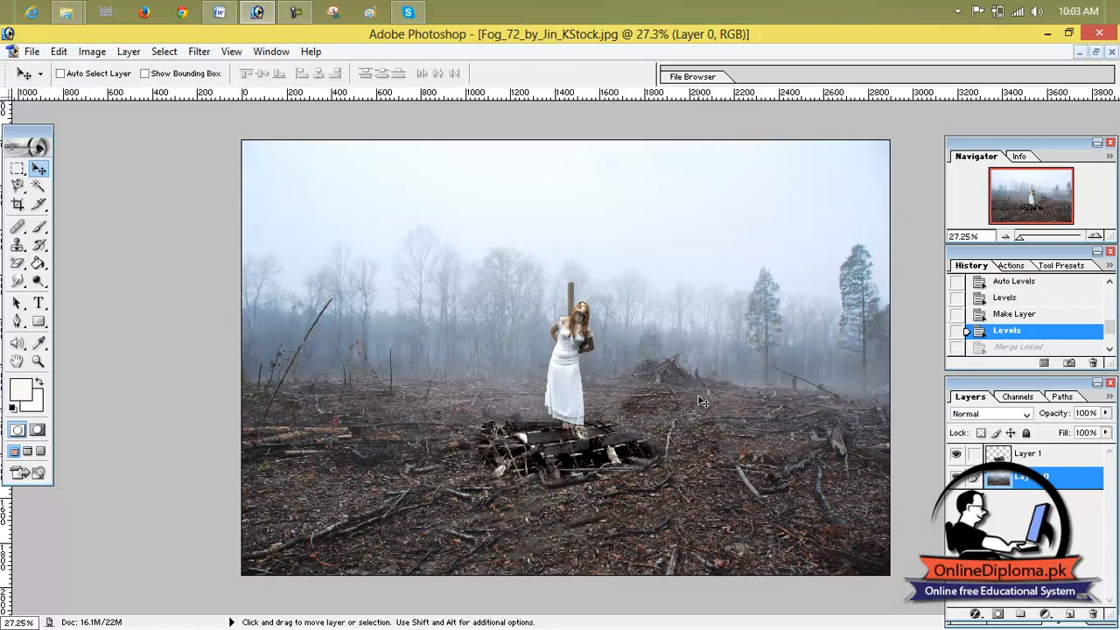
Reposition the woman and woodpile on Layer 1 and scale them down to about 81% of their size near the image's centre.
{"action": "left_click", "coordinate": [1015, 453]}
{"action": "left_click_drag", "start_coordinate": [565, 389], "coordinate": [547, 363]}
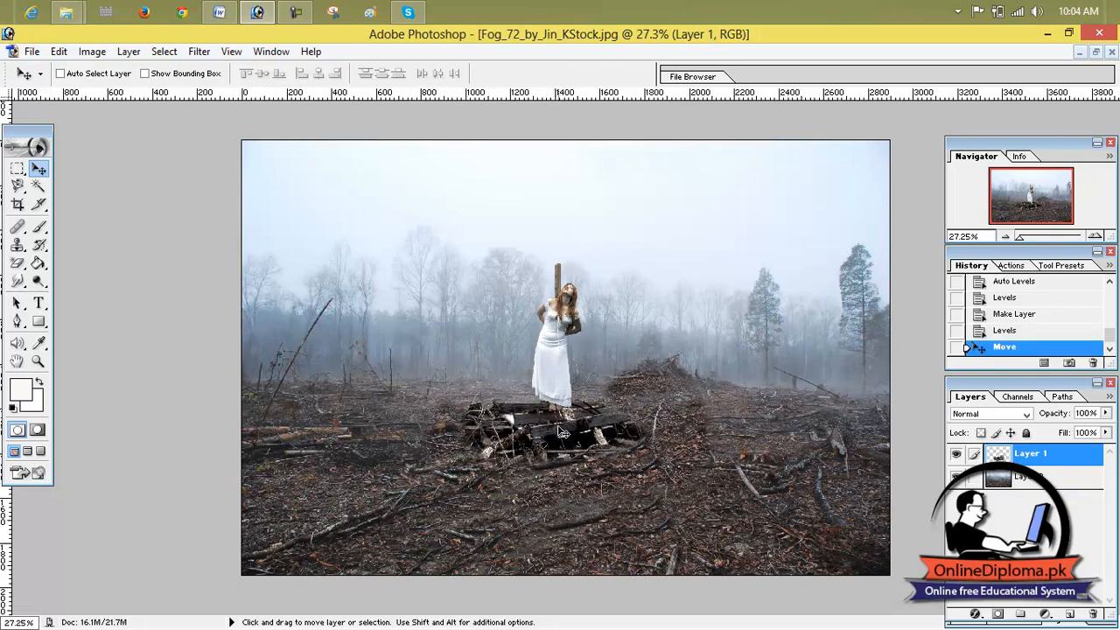
{"action": "key", "text": "ctrl+t"}
{"action": "left_click_drag", "start_coordinate": [729, 261], "coordinate": [665, 314]}
{"action": "left_click_drag", "start_coordinate": [553, 415], "coordinate": [573, 404]}
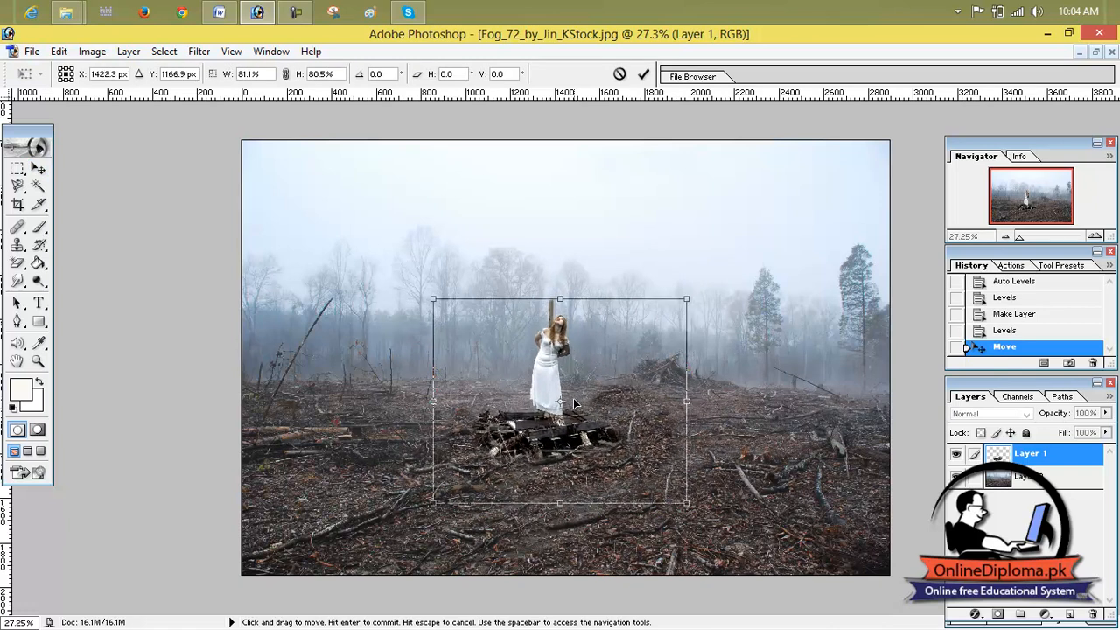
{"action": "left_click", "coordinate": [644, 74]}
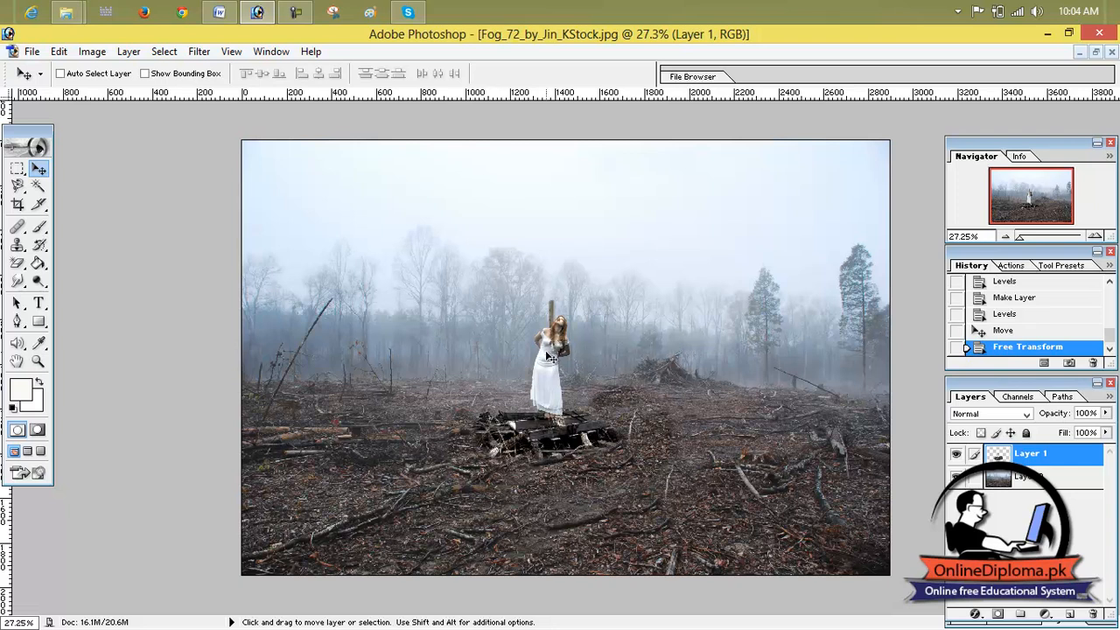
Stretch the woman and woodpile layer to about 105% width and 118% height with Free Transform.
{"action": "key", "text": "ctrl+t"}
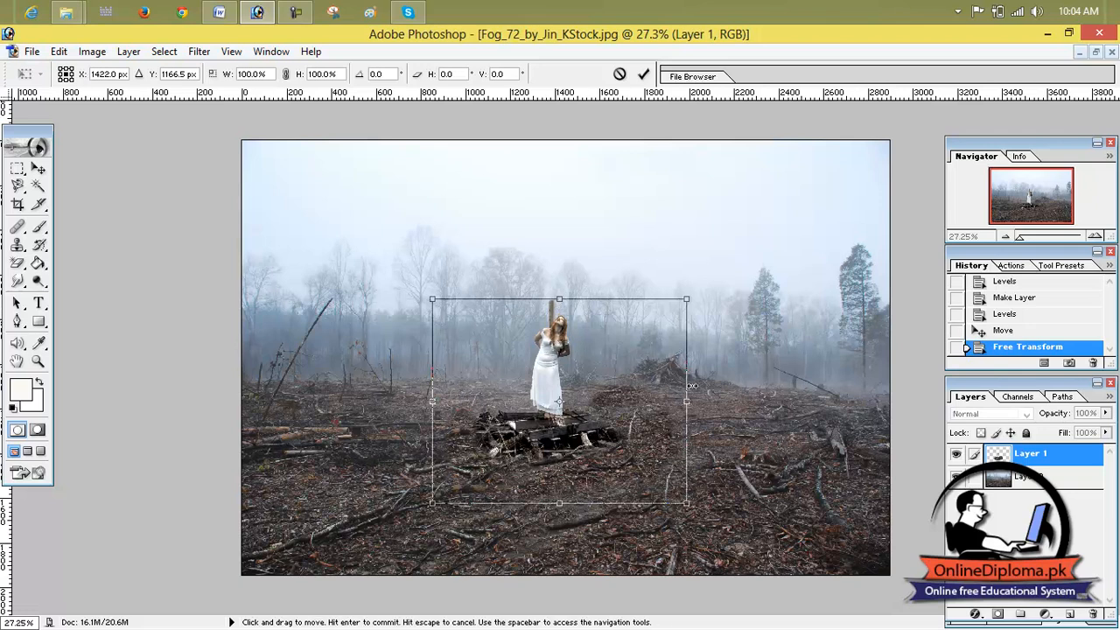
{"action": "left_click_drag", "start_coordinate": [560, 503], "coordinate": [558, 528]}
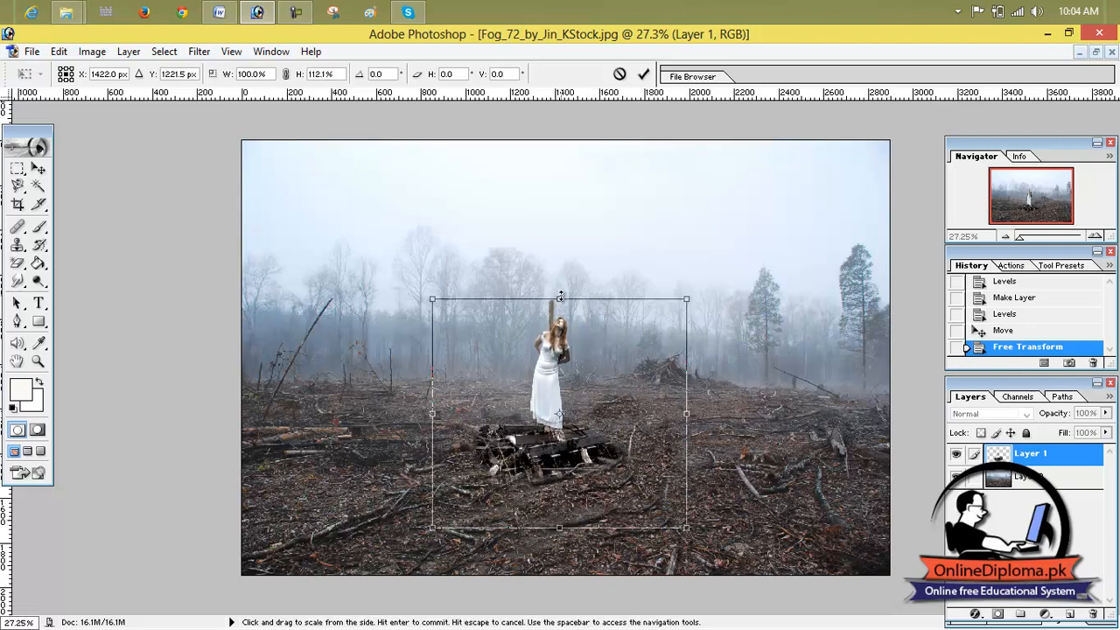
{"action": "left_click_drag", "start_coordinate": [560, 297], "coordinate": [561, 286]}
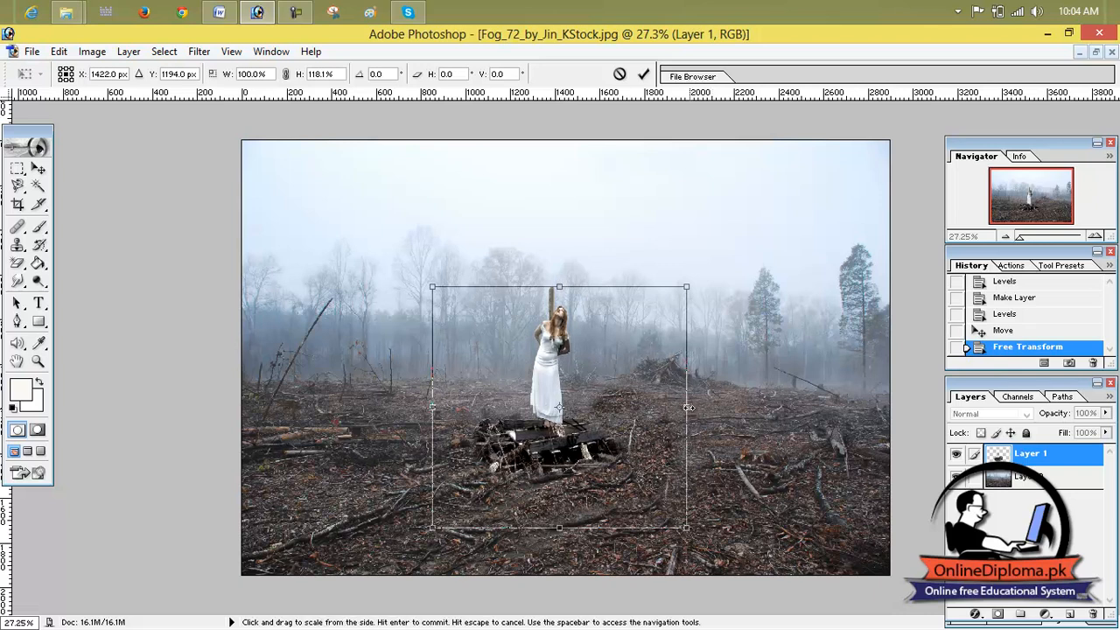
{"action": "left_click_drag", "start_coordinate": [707, 399], "coordinate": [720, 400]}
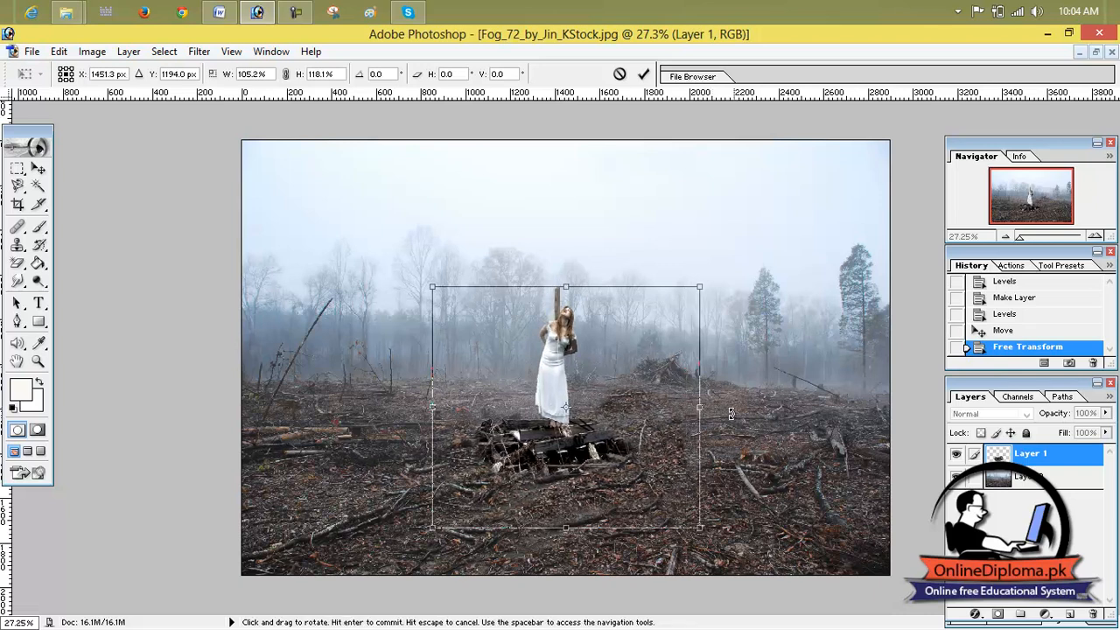
{"action": "left_click", "coordinate": [643, 73]}
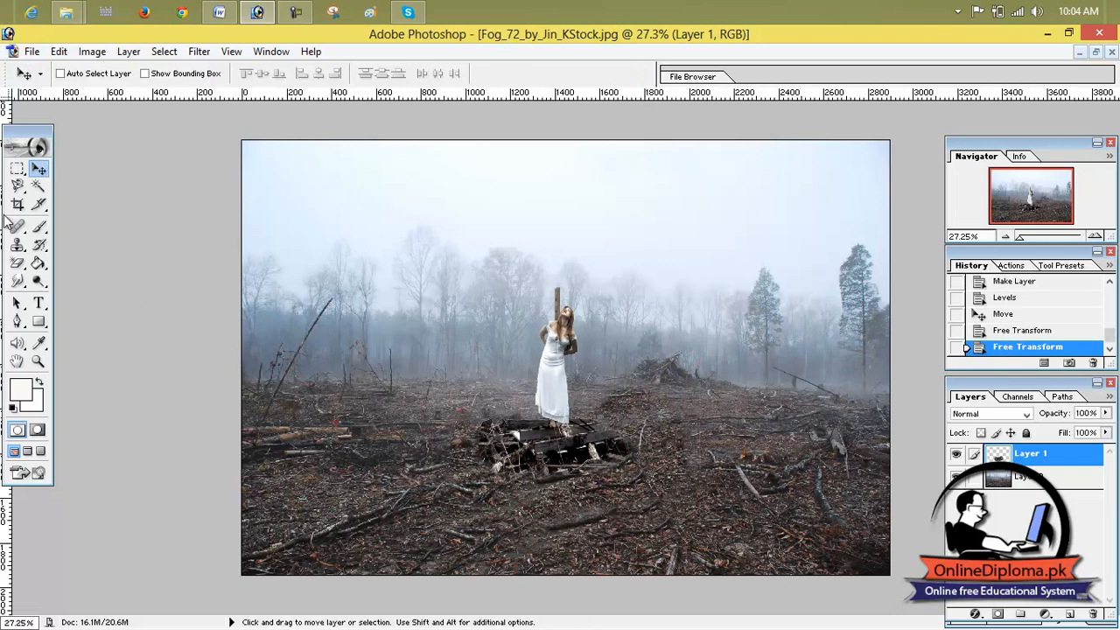
Outline the leftover ground behind and to the right of the woodpile with the Polygonal Lasso and erase it from Layer 1.
{"action": "left_click", "coordinate": [17, 186]}
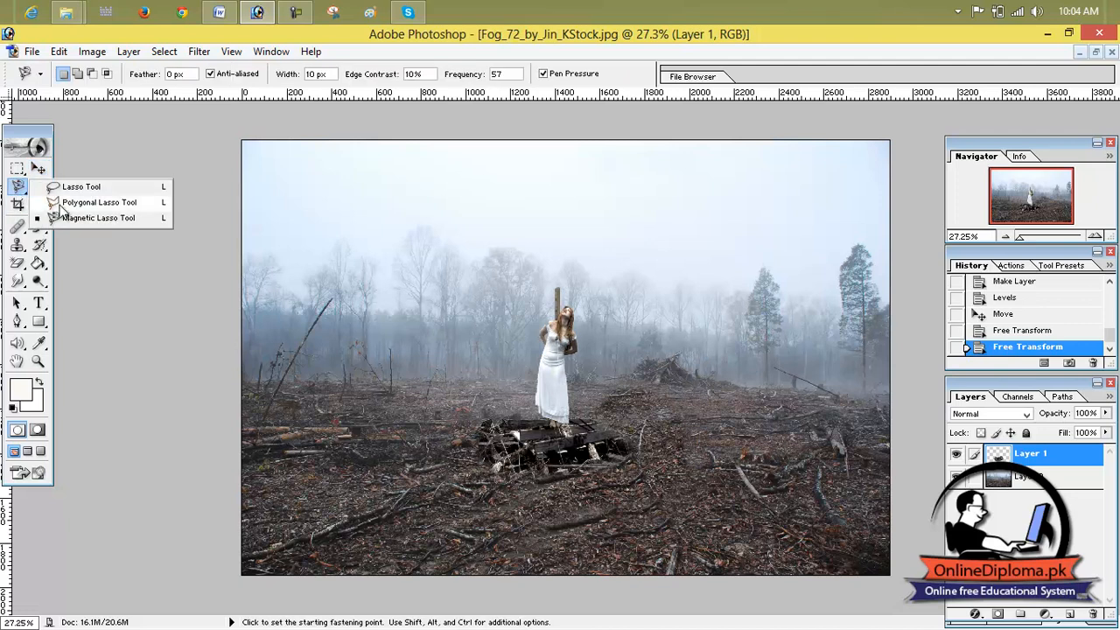
{"action": "left_click", "coordinate": [88, 203]}
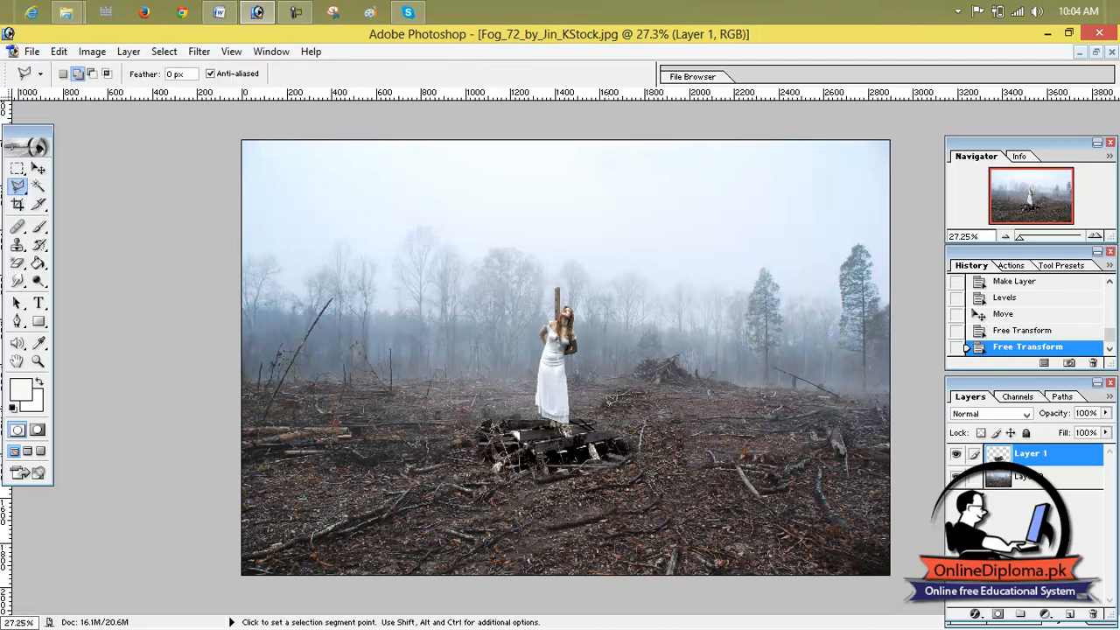
{"action": "left_click", "coordinate": [597, 405]}
{"action": "left_click", "coordinate": [698, 451]}
{"action": "left_click", "coordinate": [702, 395]}
{"action": "left_click", "coordinate": [639, 351]}
{"action": "left_click", "coordinate": [598, 404]}
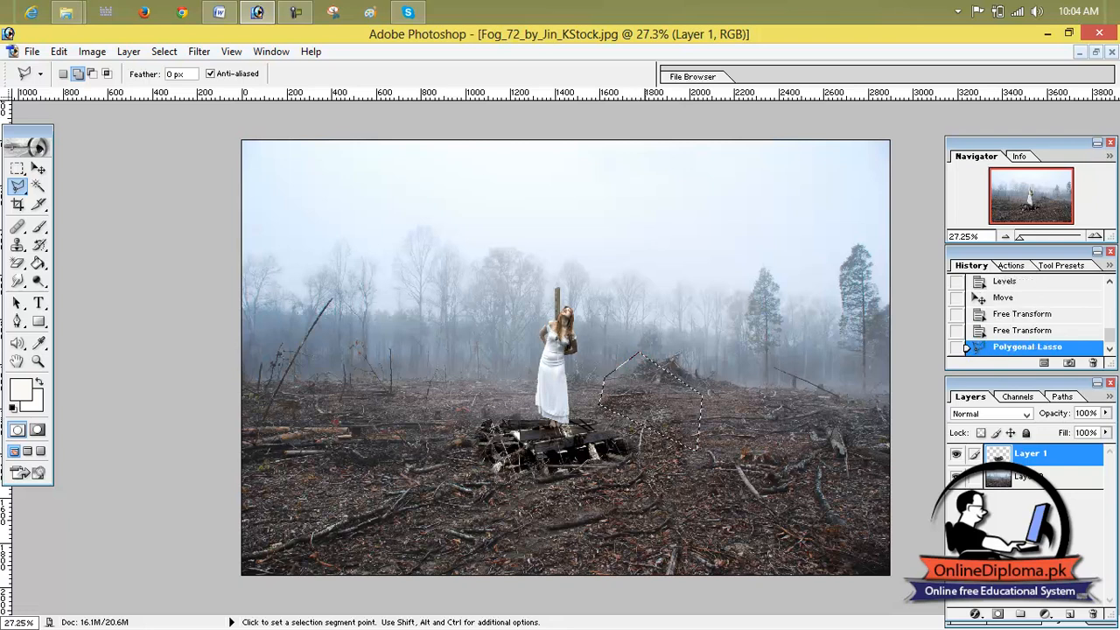
{"action": "left_click", "coordinate": [18, 261]}
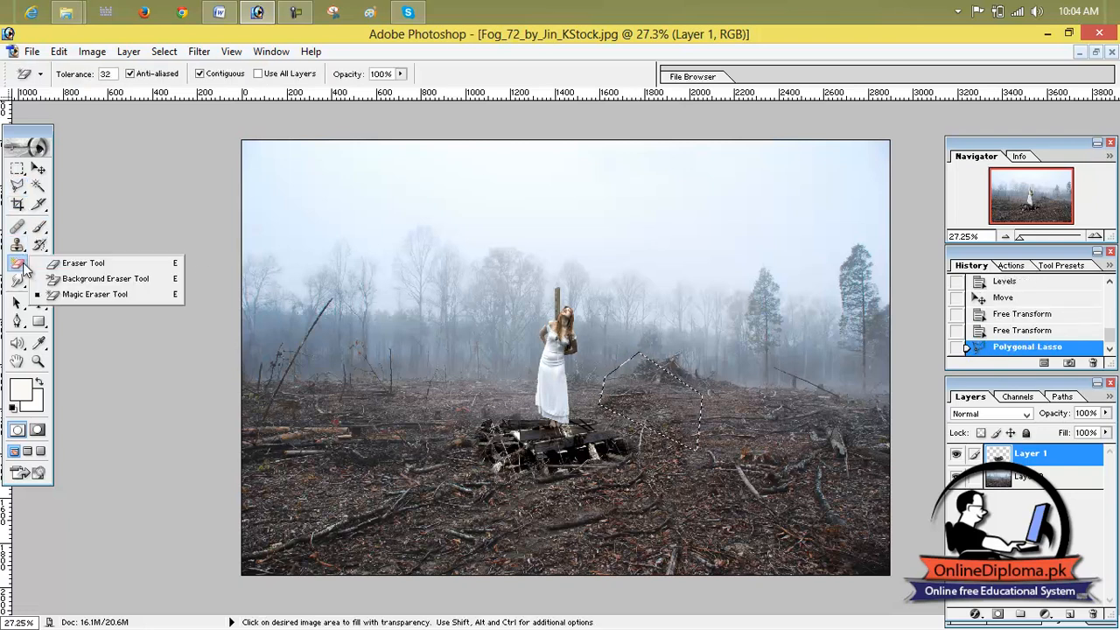
{"action": "left_click", "coordinate": [76, 261]}
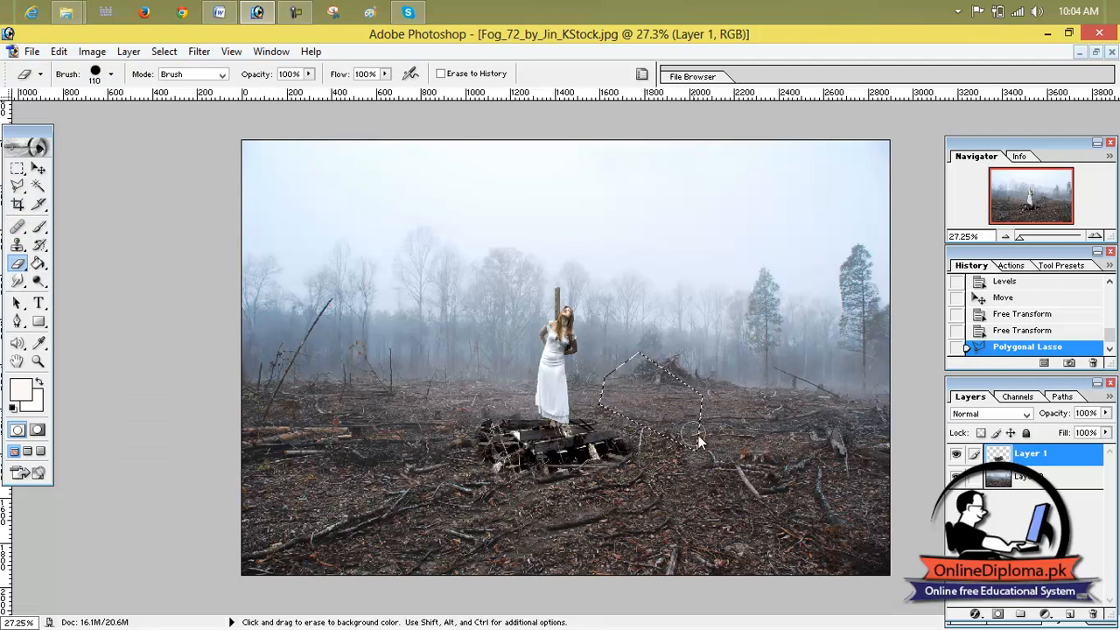
{"action": "left_click_drag", "start_coordinate": [699, 446], "coordinate": [740, 519]}
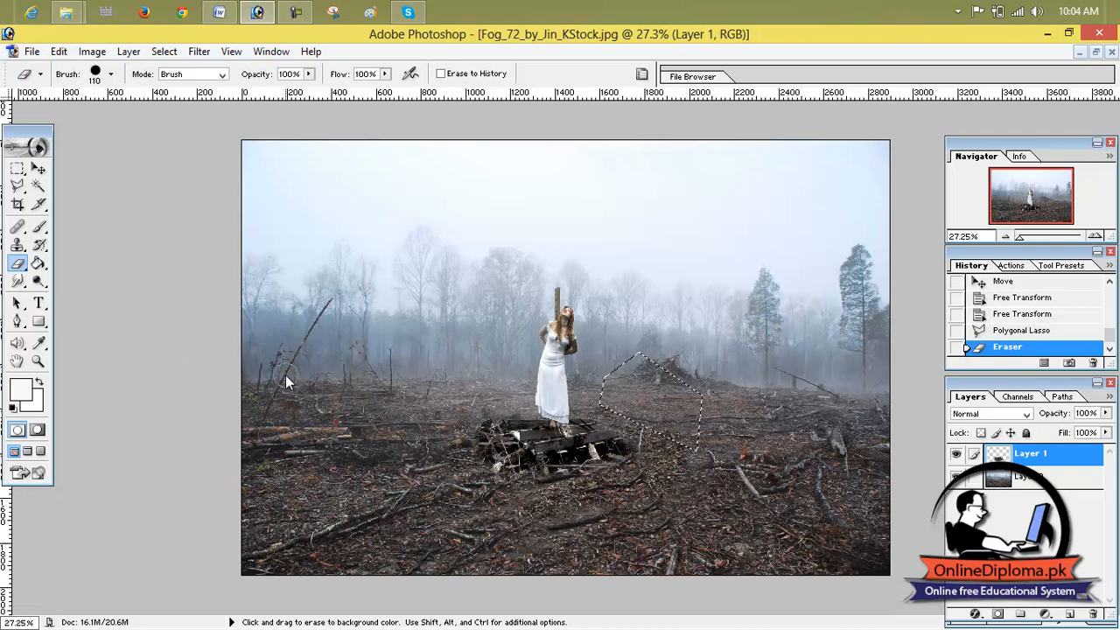
Replace the selection with a Polygonal Lasso outline of the ground around the woodpile's front and sides, and erase that area from Layer 1.
{"action": "left_click", "coordinate": [19, 189]}
{"action": "right_click", "coordinate": [22, 200]}
{"action": "left_click", "coordinate": [78, 205]}
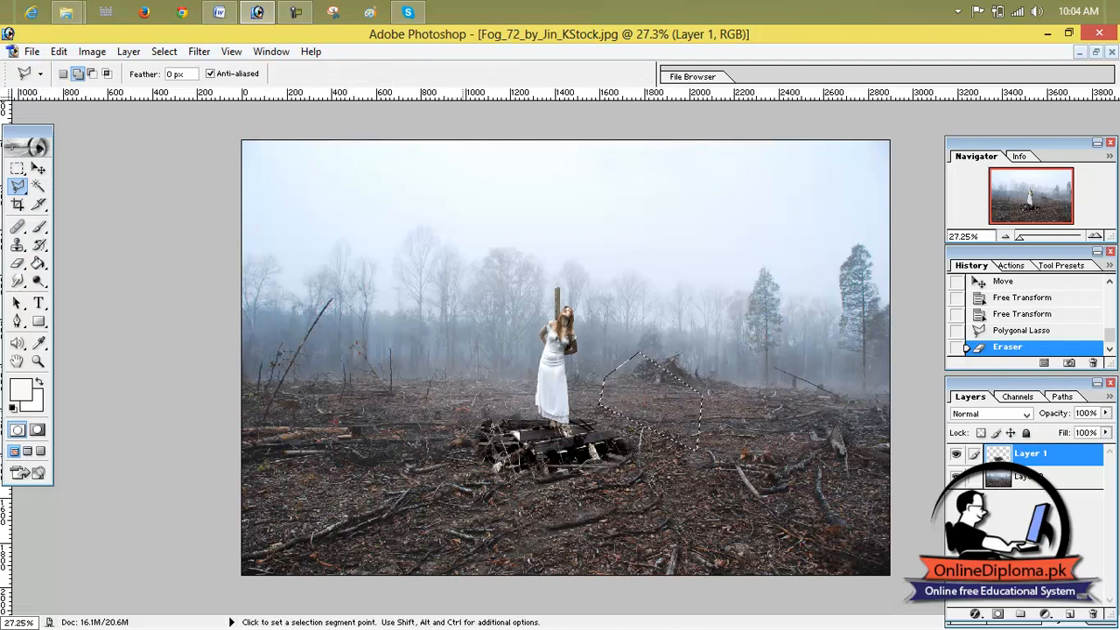
{"action": "key", "text": "ctrl+d"}
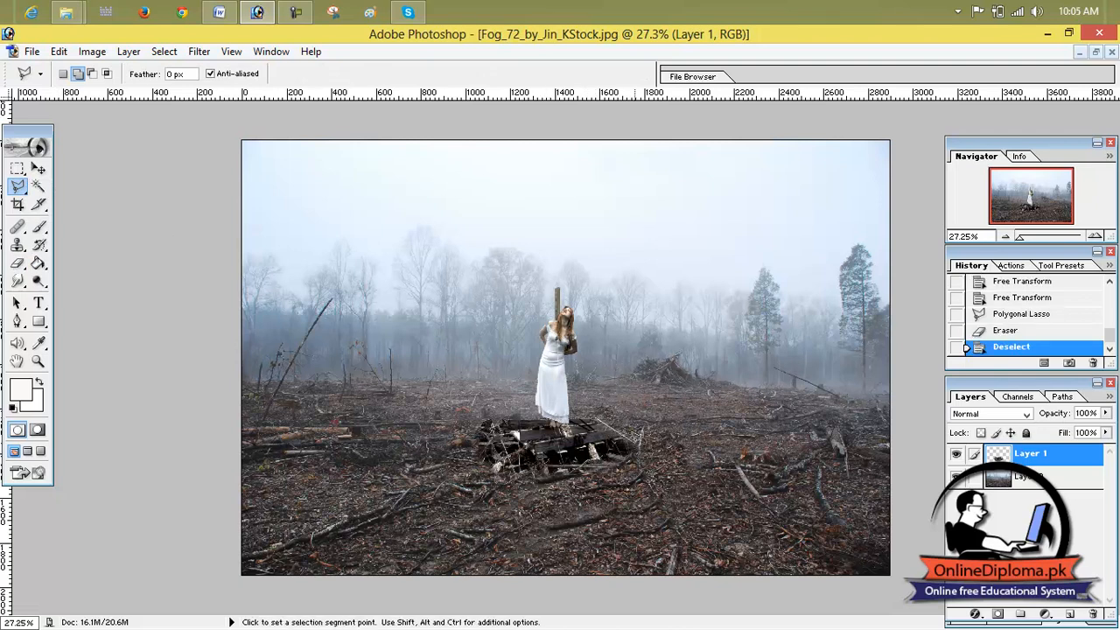
{"action": "left_click", "coordinate": [623, 468]}
{"action": "left_click", "coordinate": [562, 482]}
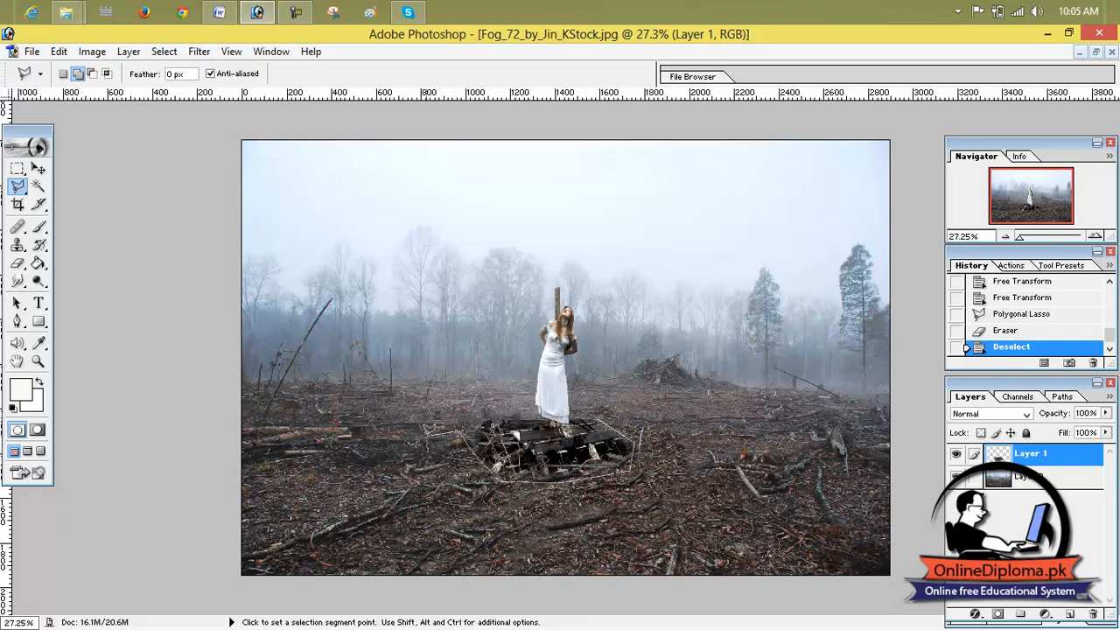
{"action": "left_click", "coordinate": [535, 536]}
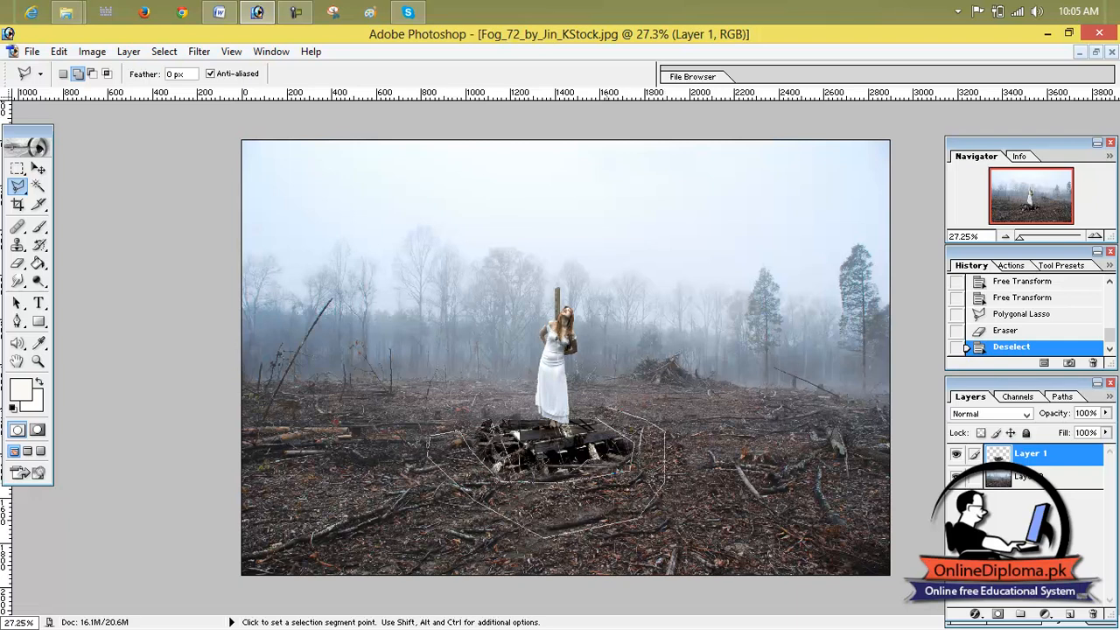
{"action": "left_click", "coordinate": [429, 445]}
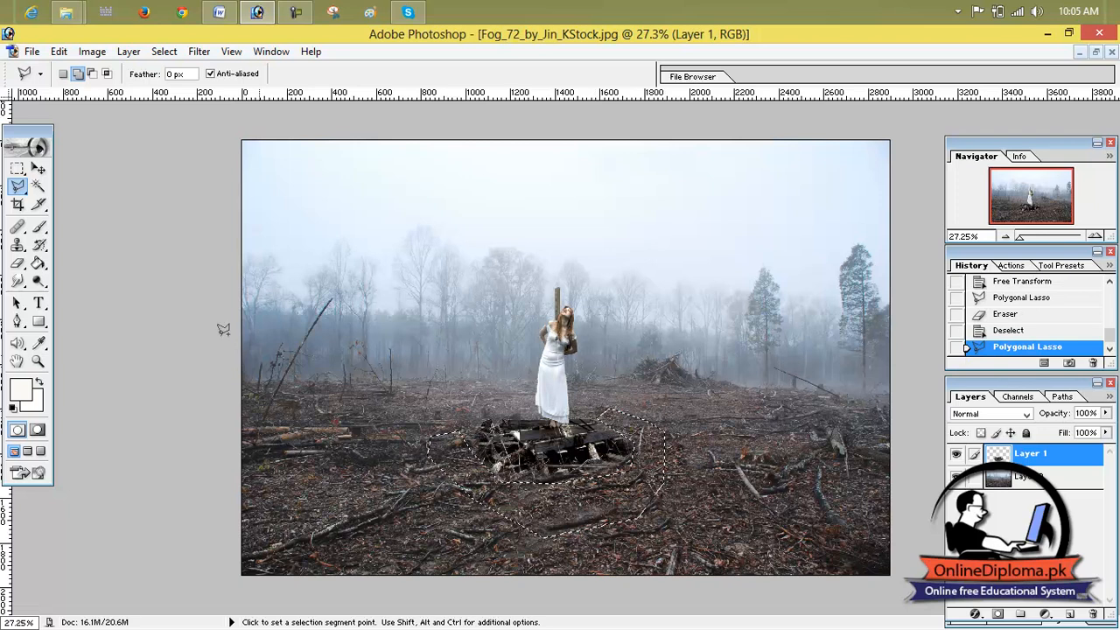
{"action": "left_click", "coordinate": [18, 262]}
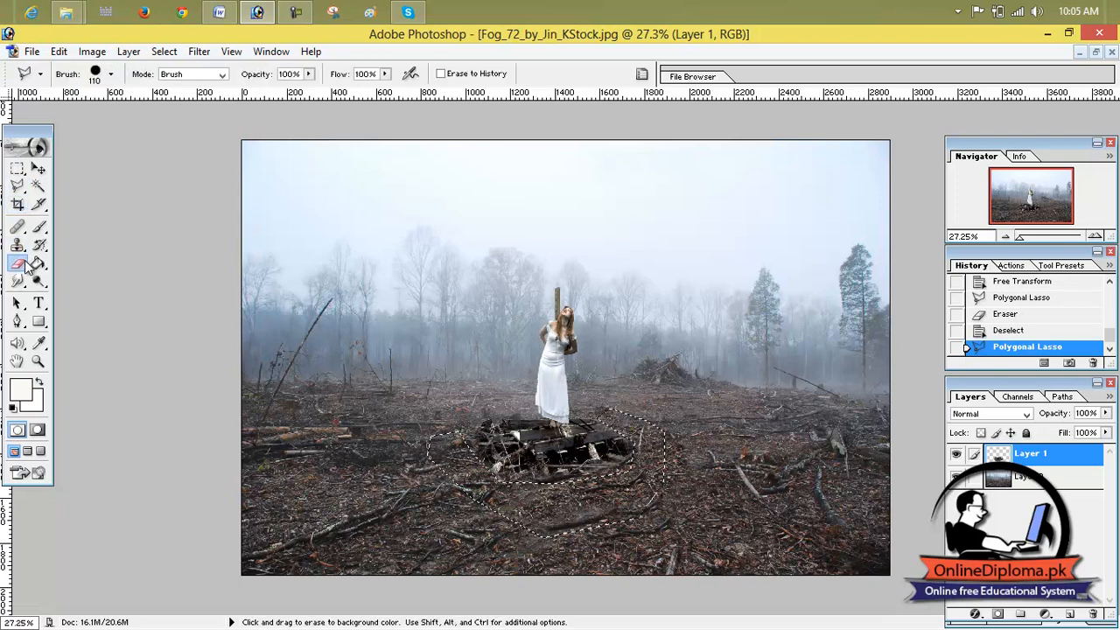
{"action": "left_click", "coordinate": [75, 261]}
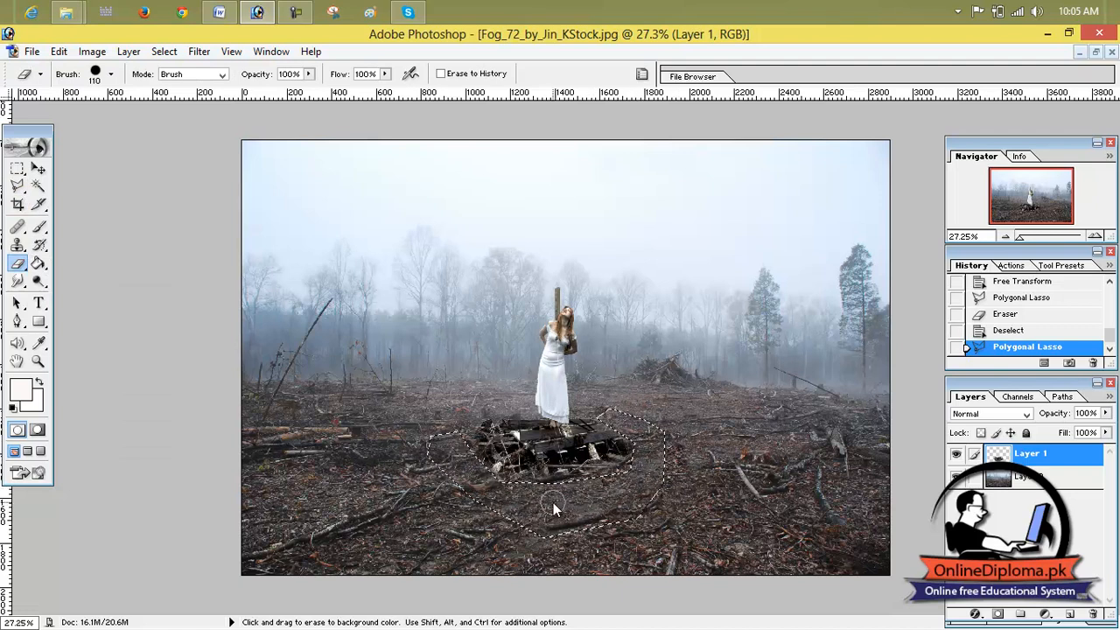
{"action": "left_click", "coordinate": [439, 449]}
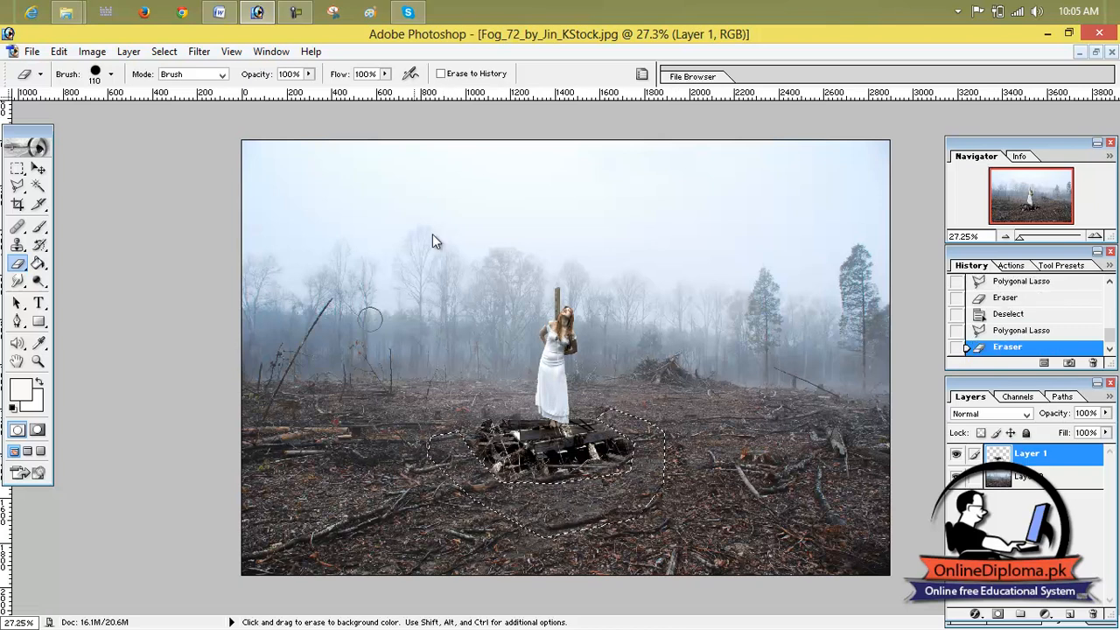
Clear the selection, move the woman and woodpile slightly down, and erase leftover ground to the right of the woodpile.
{"action": "left_click", "coordinate": [39, 168]}
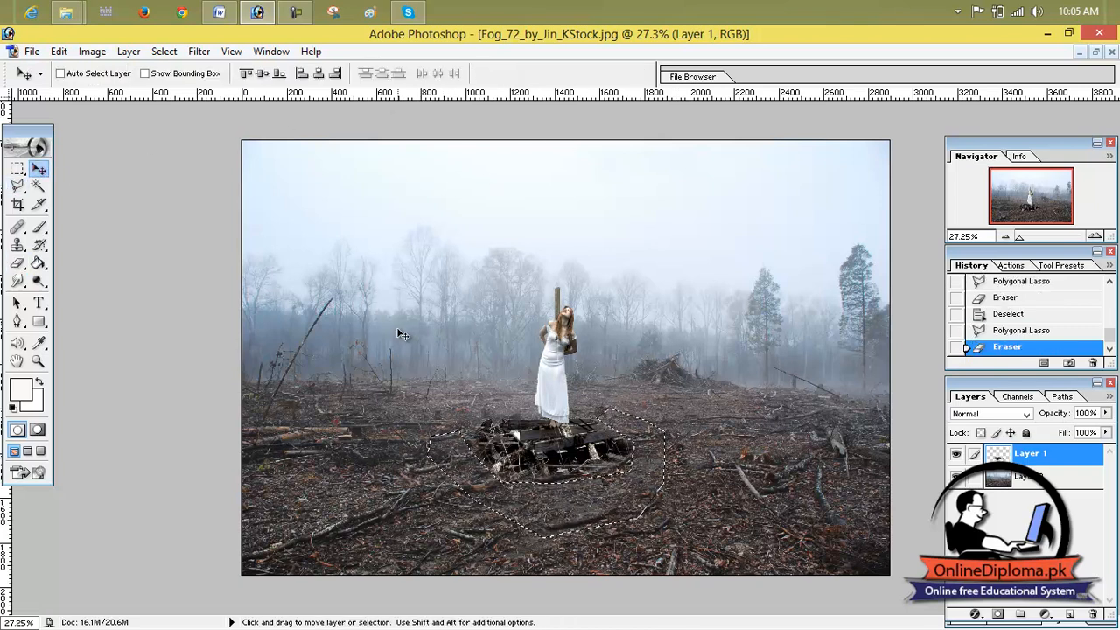
{"action": "key", "text": "ctrl+d"}
{"action": "left_click_drag", "start_coordinate": [570, 450], "coordinate": [572, 457]}
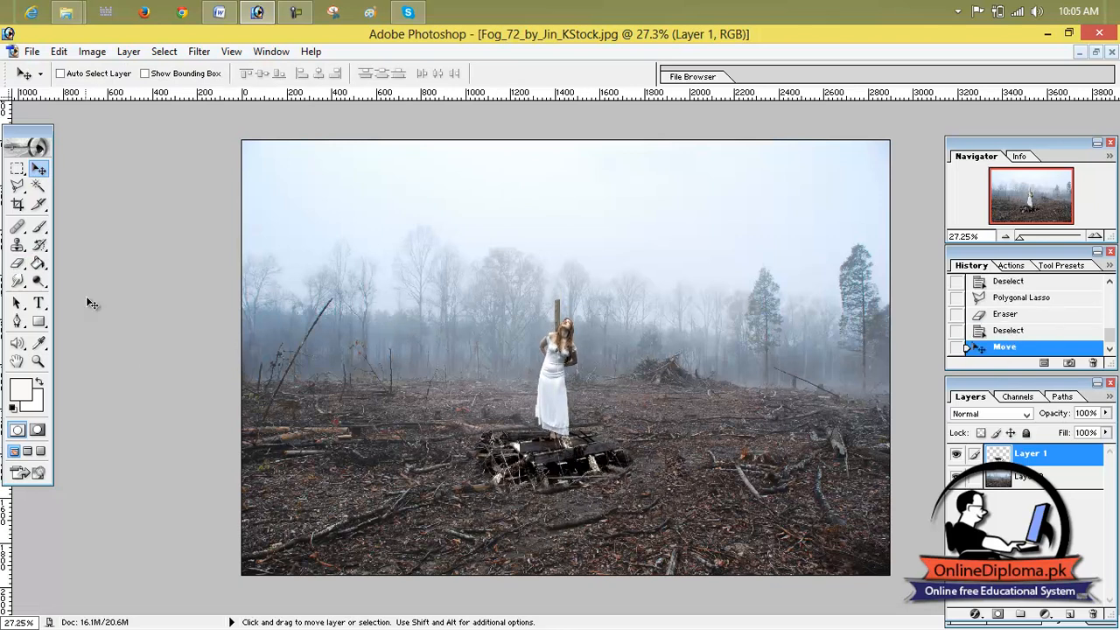
{"action": "left_click", "coordinate": [18, 263]}
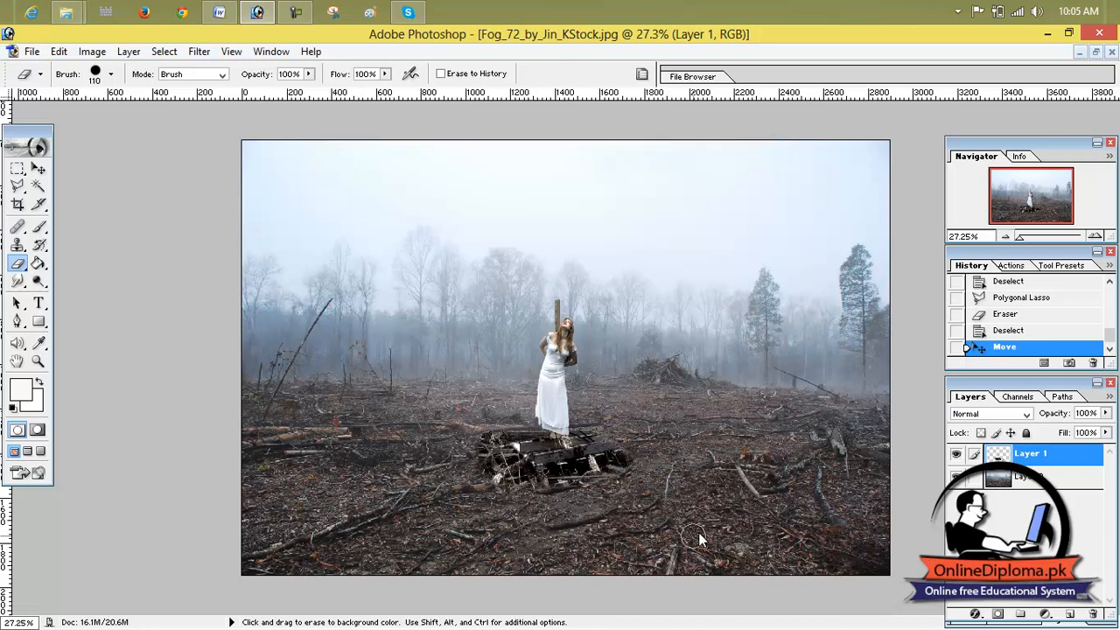
{"action": "left_click", "coordinate": [678, 453]}
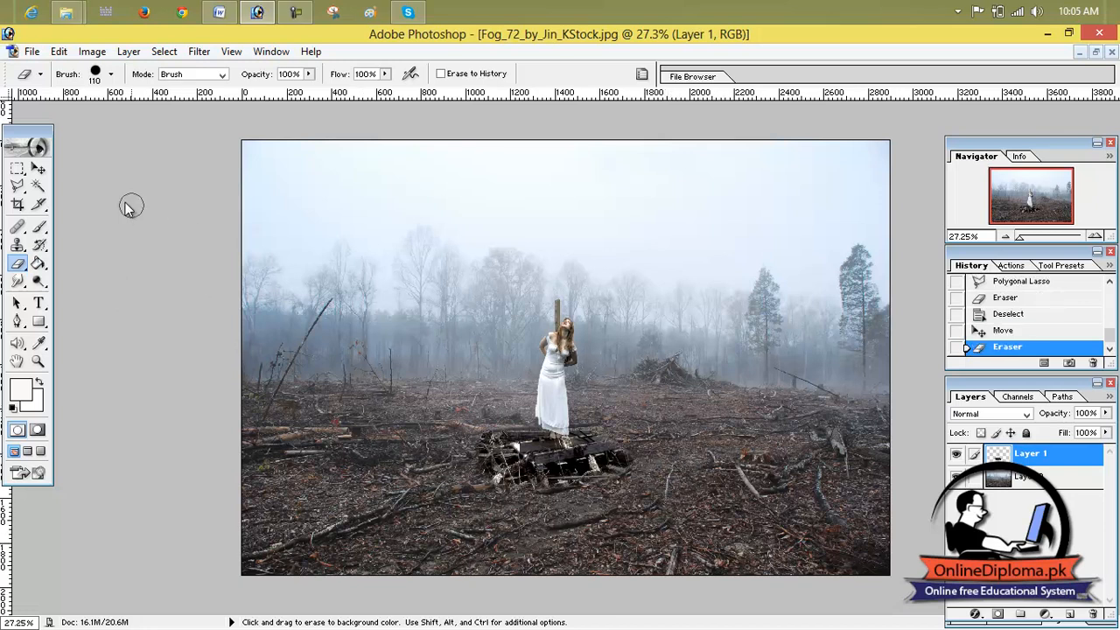
Scale the woman and woodpile layer to about 90% width and 97% height with Free Transform, and reposition it near the image's centre.
{"action": "left_click", "coordinate": [39, 170]}
{"action": "key", "text": "ctrl+t"}
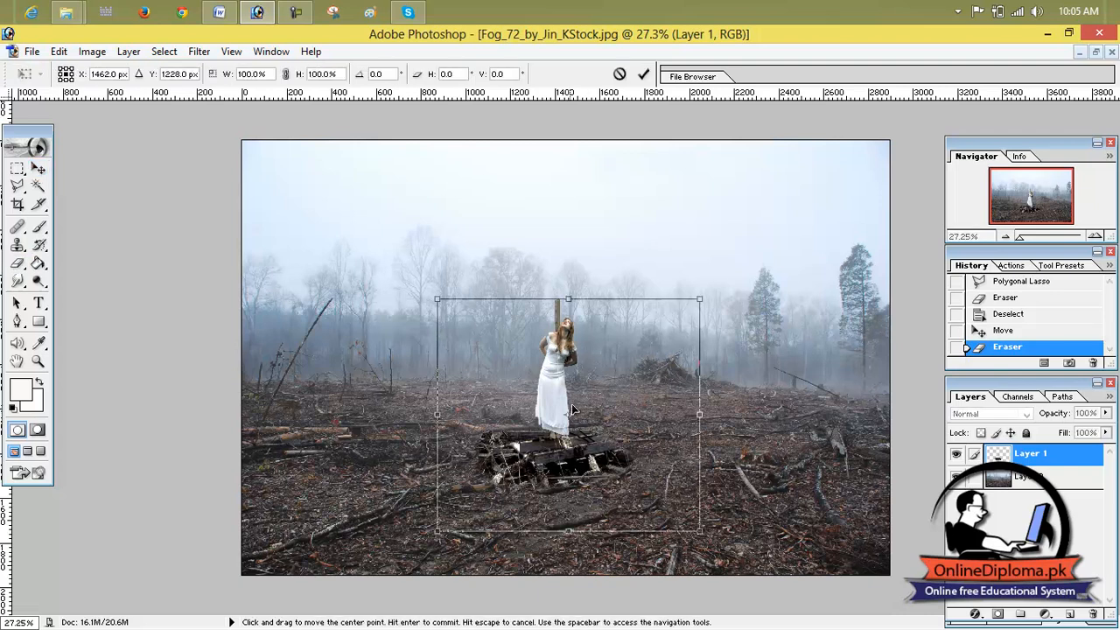
{"action": "left_click_drag", "start_coordinate": [702, 422], "coordinate": [713, 421]}
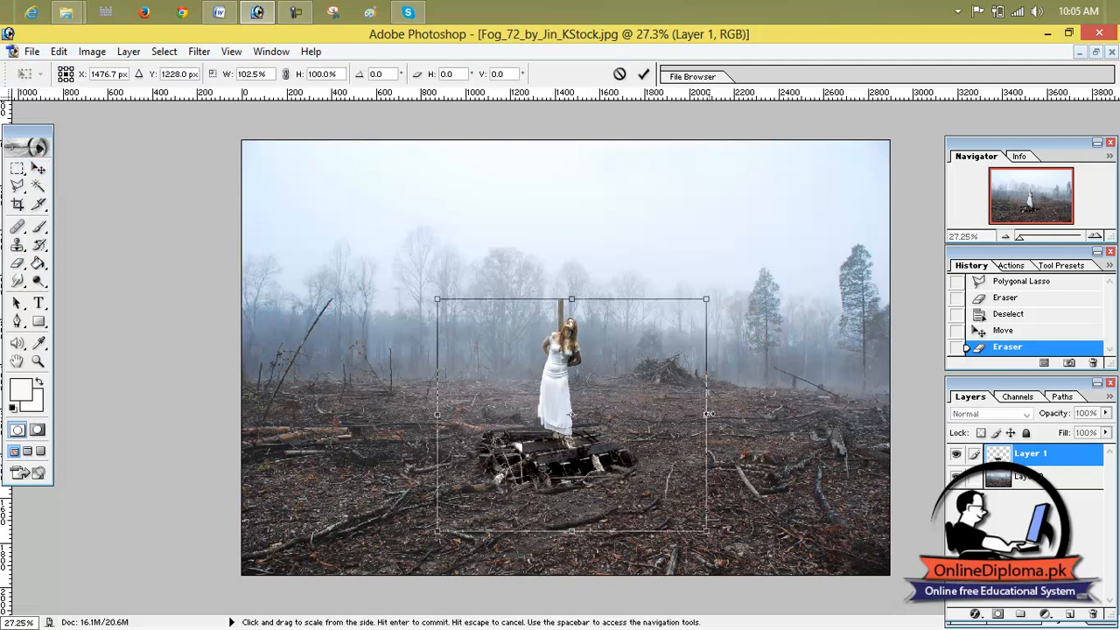
{"action": "left_click_drag", "start_coordinate": [574, 299], "coordinate": [574, 269]}
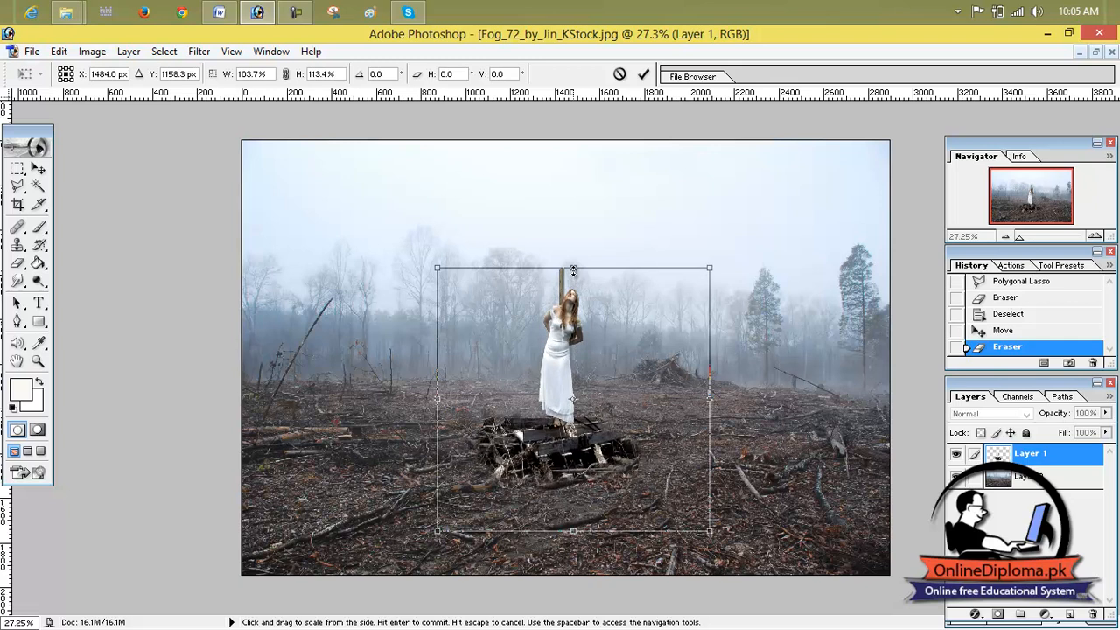
{"action": "left_click_drag", "start_coordinate": [566, 423], "coordinate": [551, 424]}
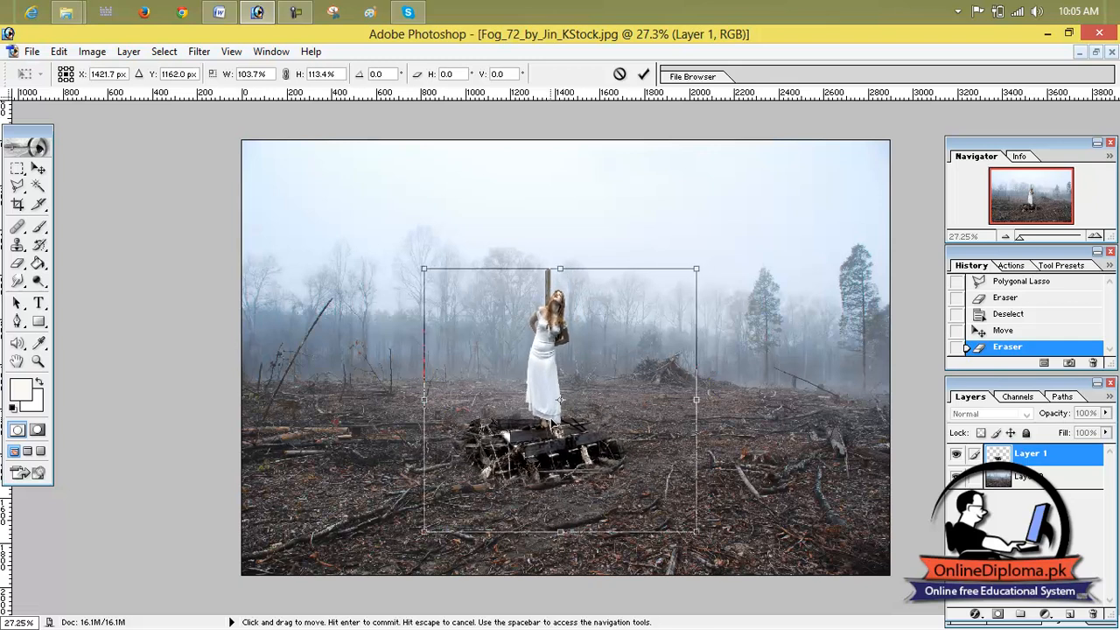
{"action": "left_click_drag", "start_coordinate": [696, 269], "coordinate": [688, 277]}
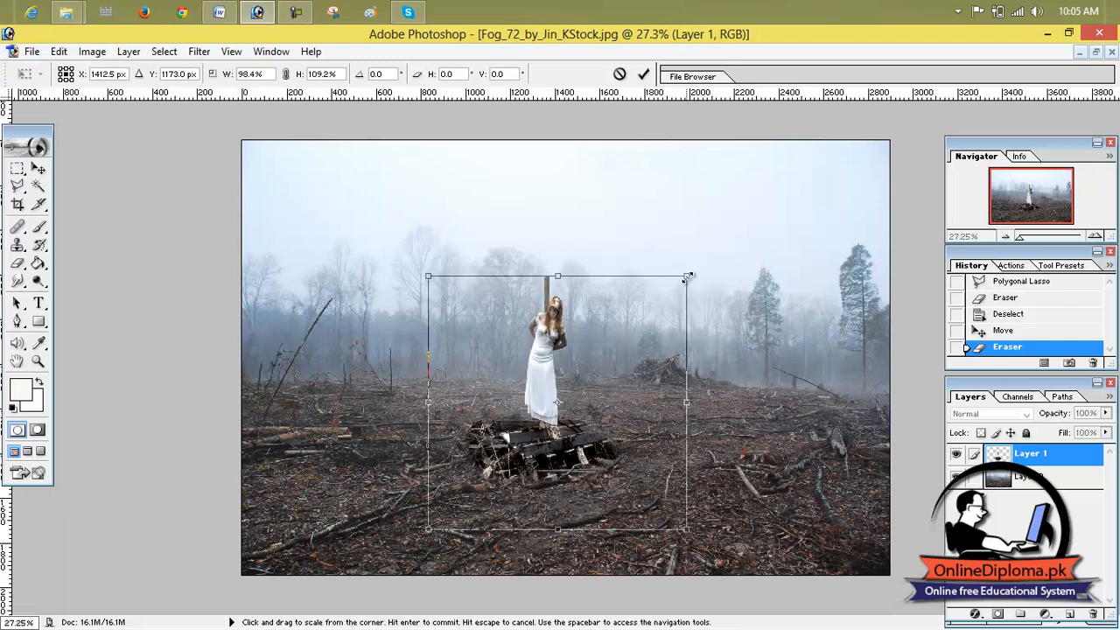
{"action": "left_click_drag", "start_coordinate": [554, 427], "coordinate": [583, 404]}
{"action": "left_click_drag", "start_coordinate": [715, 253], "coordinate": [694, 282]}
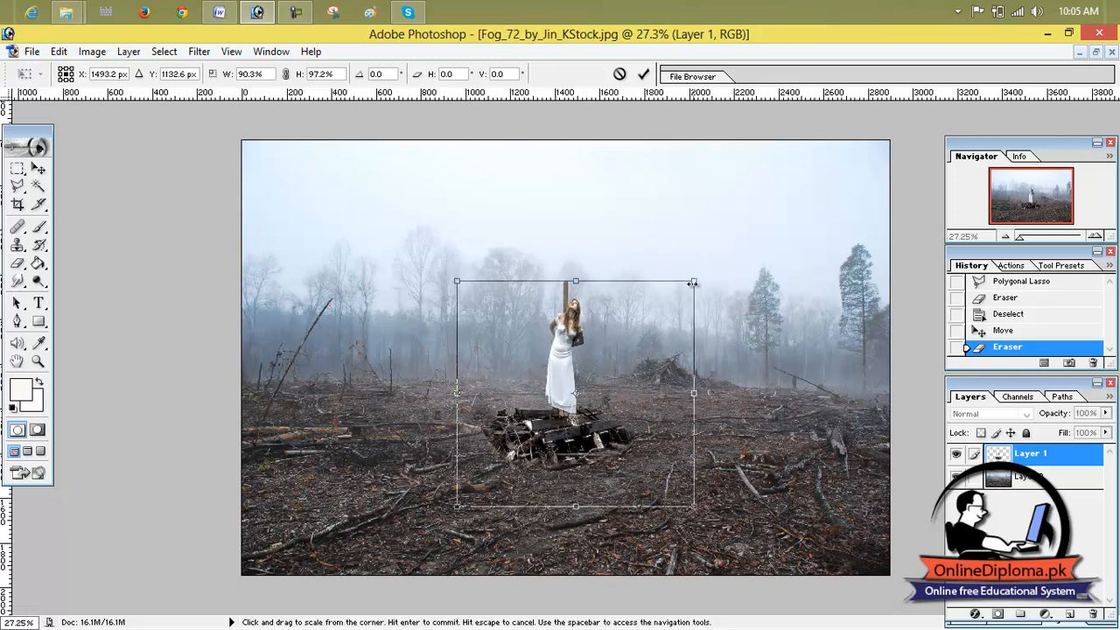
{"action": "left_click", "coordinate": [643, 75]}
{"action": "left_click_drag", "start_coordinate": [563, 442], "coordinate": [558, 455]}
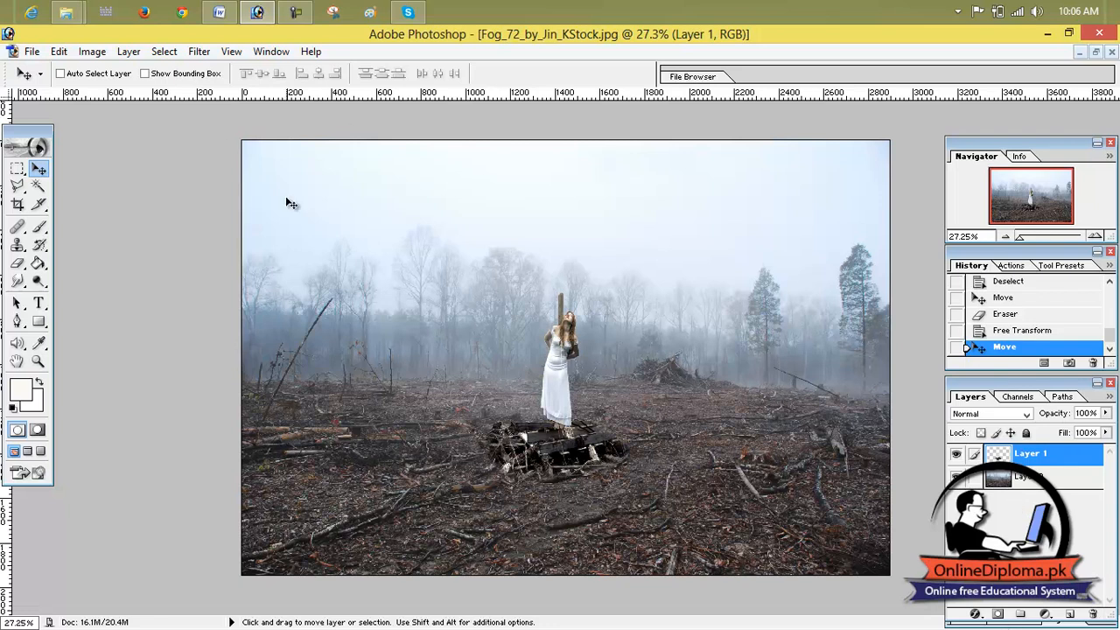
Open 6.jpg, copy its robed figure into the fog composite, and place it in the foreground in front of the woodpile.
{"action": "left_click", "coordinate": [31, 51]}
{"action": "left_click", "coordinate": [44, 88]}
{"action": "left_click", "coordinate": [479, 300]}
{"action": "double_click", "coordinate": [617, 195]}
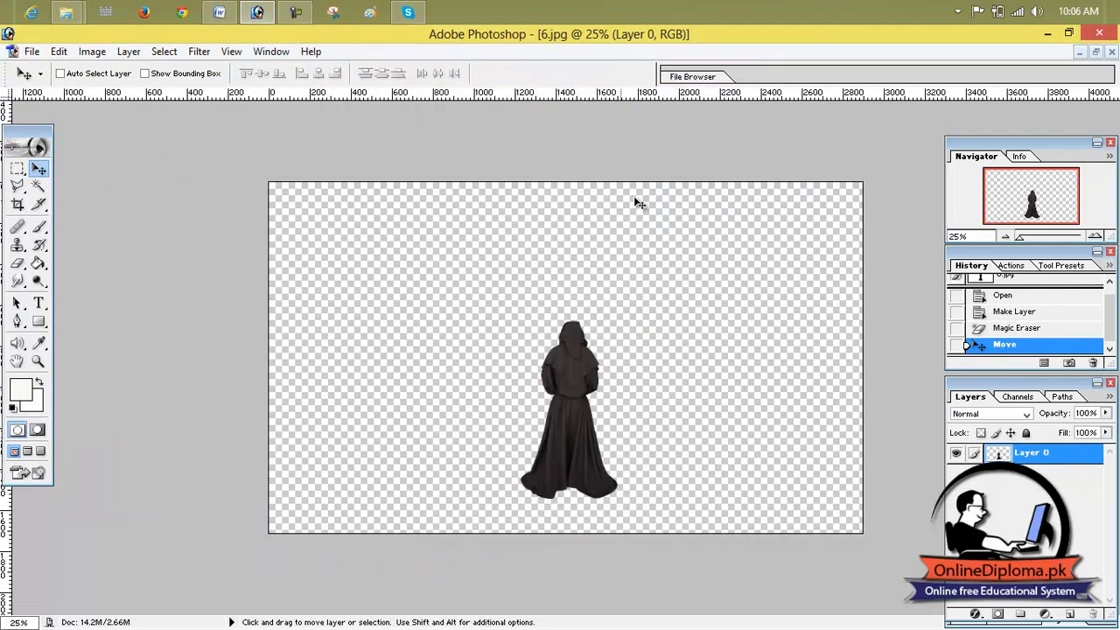
{"action": "left_click", "coordinate": [1095, 52]}
{"action": "left_click_drag", "start_coordinate": [785, 354], "coordinate": [398, 368]}
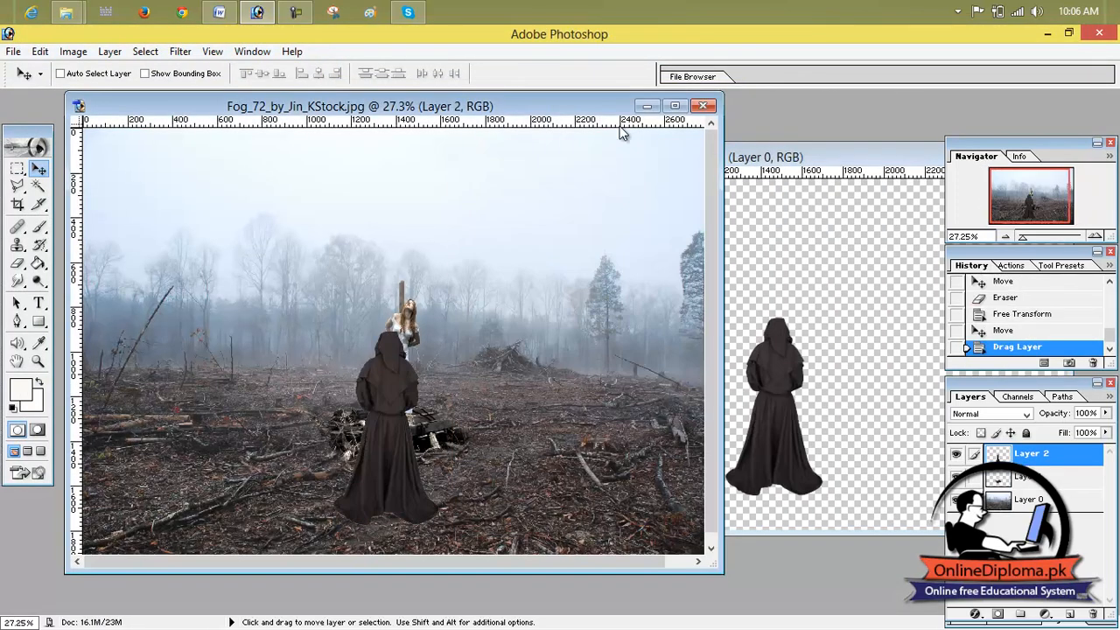
{"action": "left_click", "coordinate": [675, 105]}
{"action": "left_click_drag", "start_coordinate": [495, 371], "coordinate": [573, 423]}
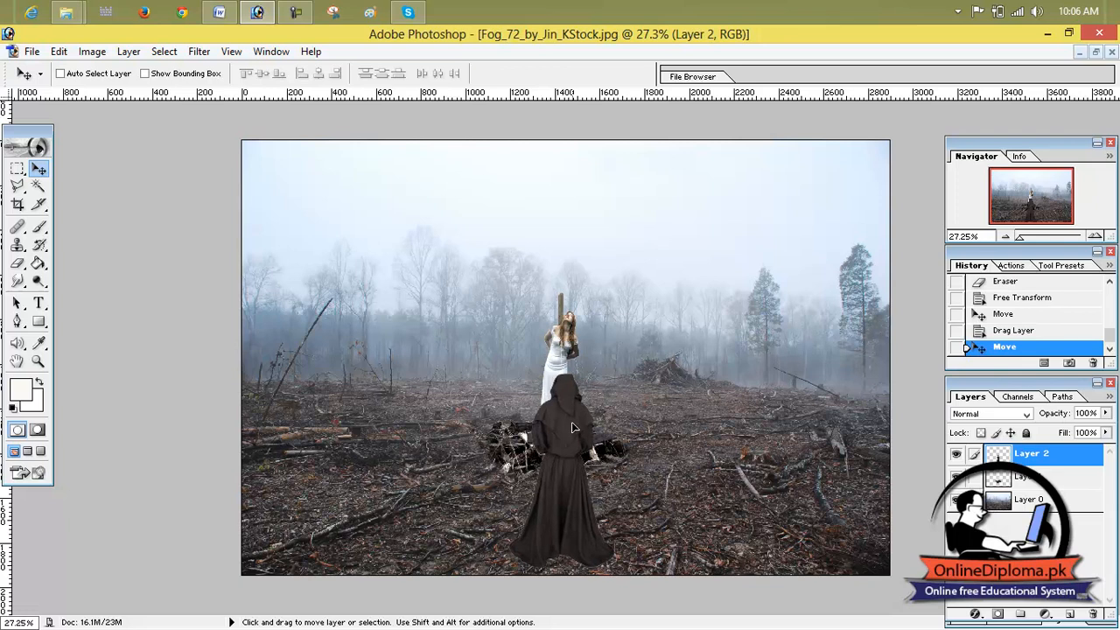
Shift the woman and woodpile on Layer 1 slightly right, and move the robed figure on Layer 2 slightly up and right.
{"action": "left_click", "coordinate": [1006, 480]}
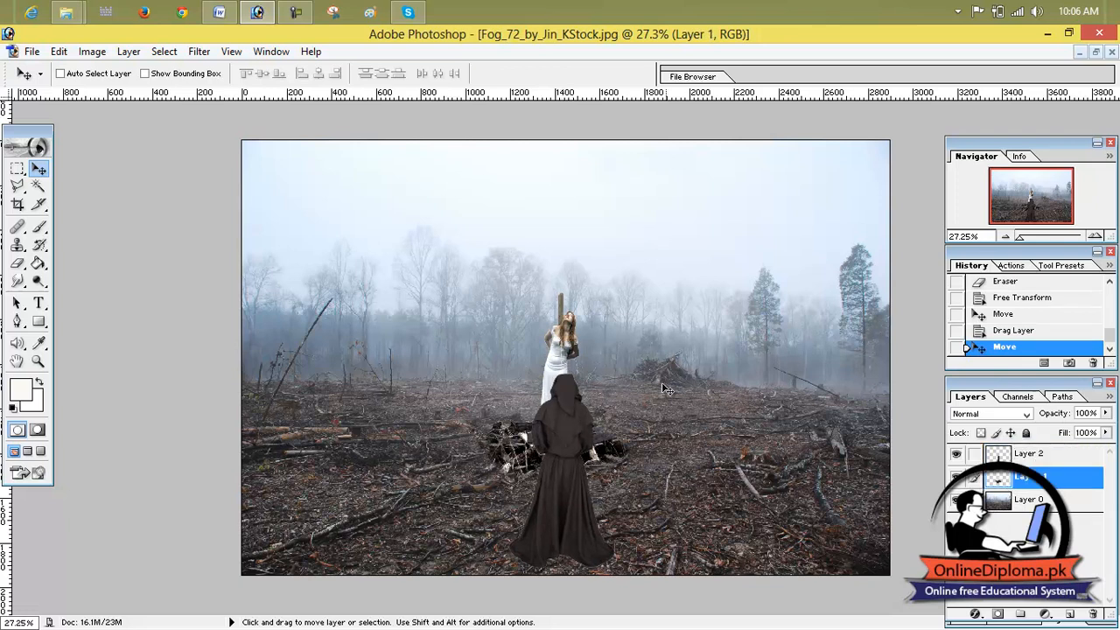
{"action": "mouse_move", "coordinate": [557, 359]}
{"action": "left_mouse_down"}
{"action": "mouse_move", "coordinate": [576, 359]}
{"action": "mouse_move", "coordinate": [564, 358]}
{"action": "left_mouse_up"}
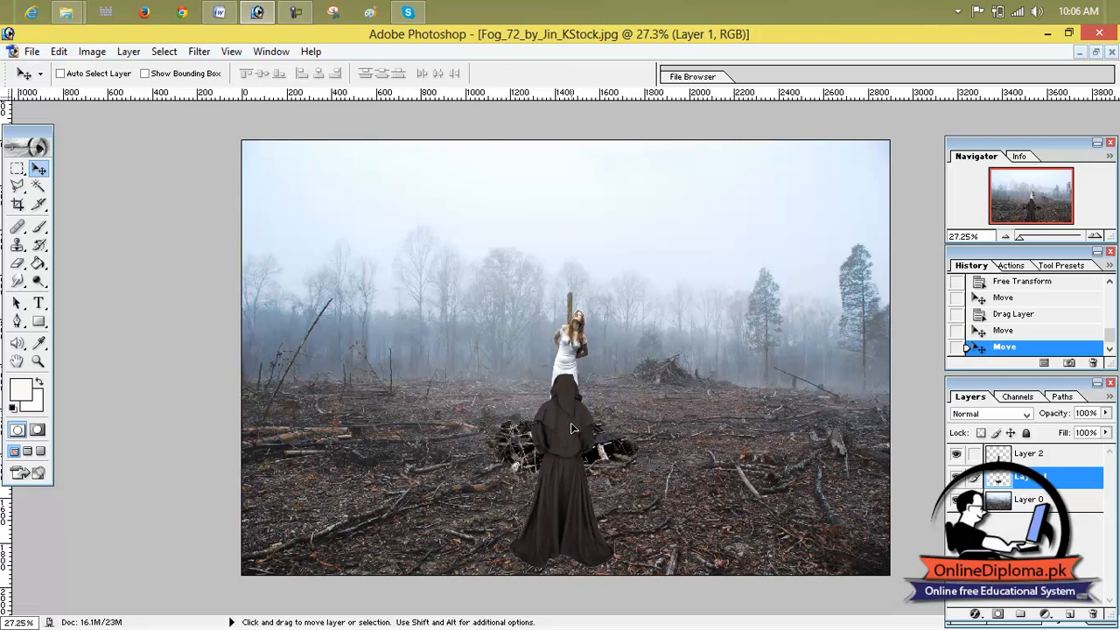
{"action": "left_click", "coordinate": [1004, 456]}
{"action": "left_click_drag", "start_coordinate": [566, 463], "coordinate": [568, 450]}
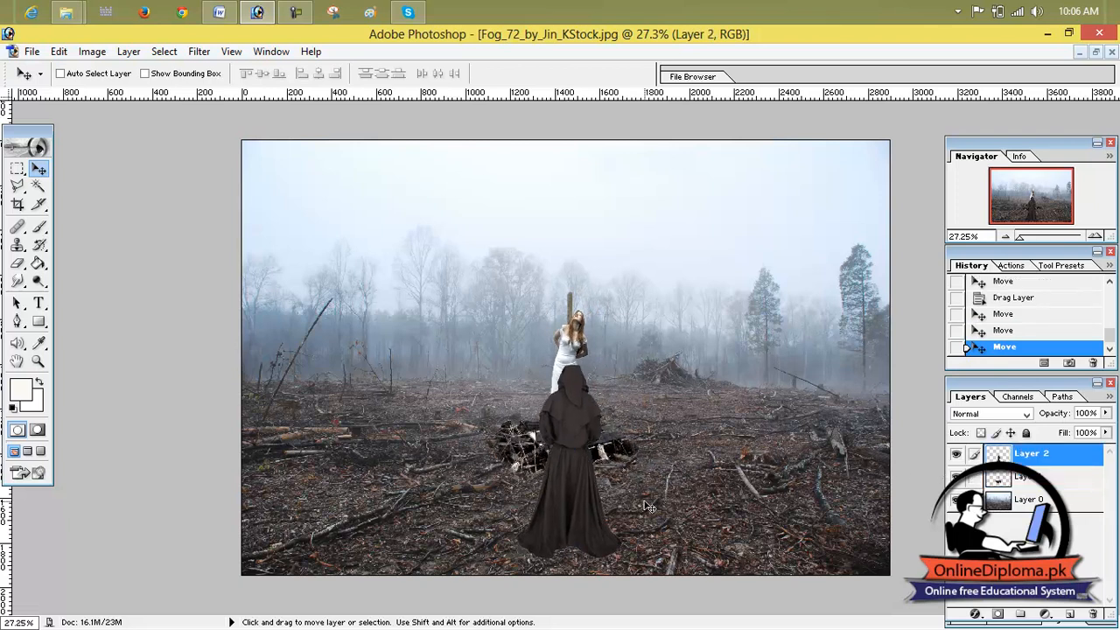
Colorize the robed figure on Layer 2 with Hue/Saturation at hue 25, saturation 9 and lightness +4.
{"action": "right_click", "coordinate": [1017, 462]}
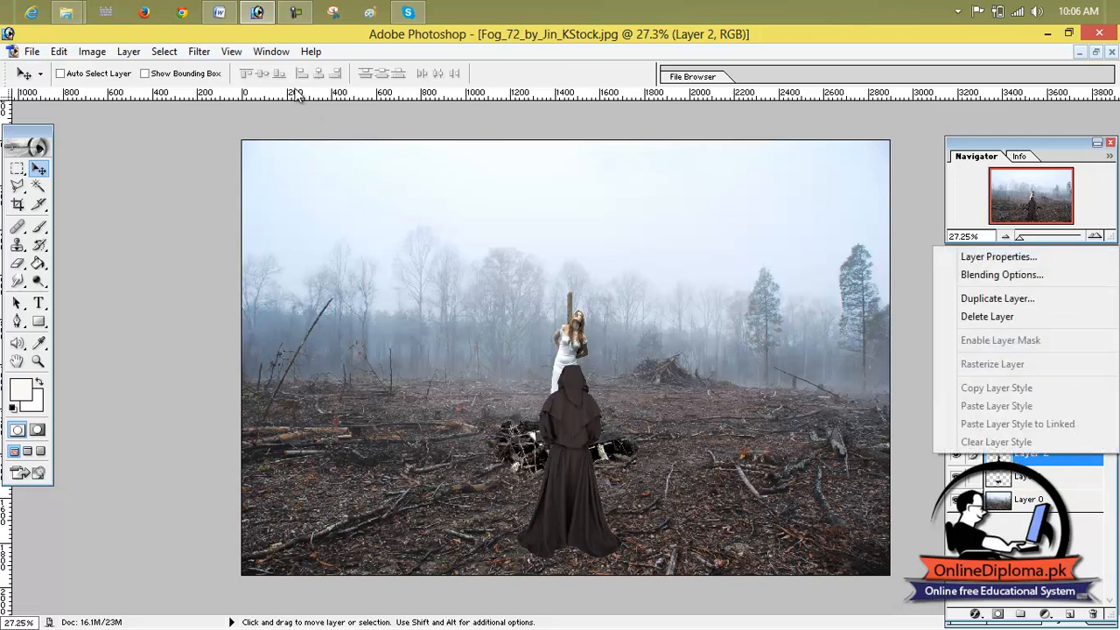
{"action": "left_click", "coordinate": [196, 54]}
{"action": "left_click", "coordinate": [103, 54]}
{"action": "left_click", "coordinate": [103, 54]}
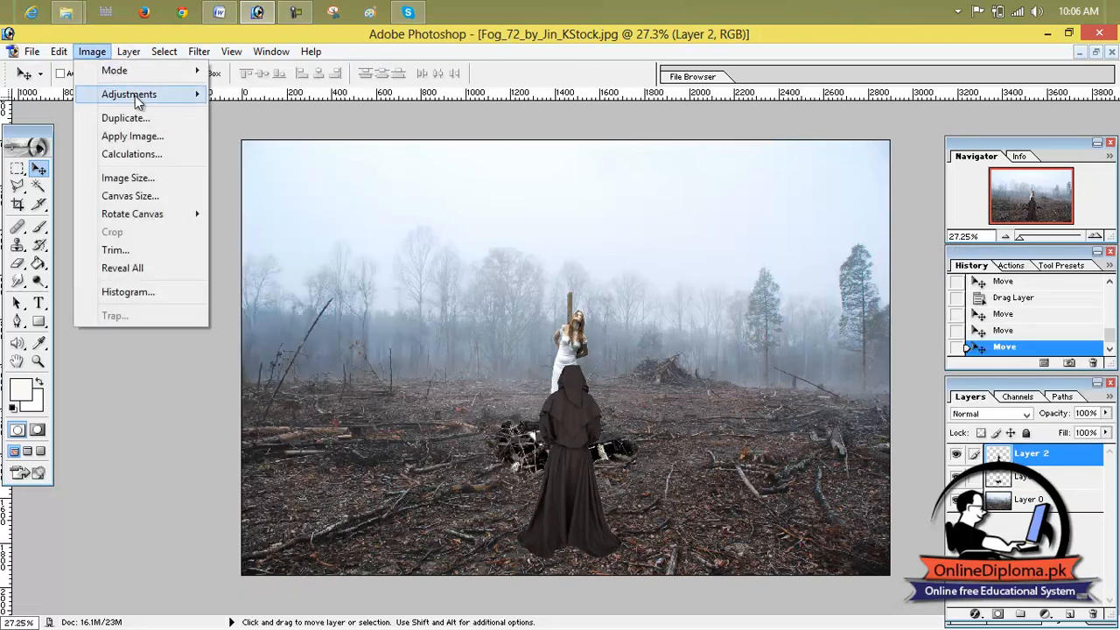
{"action": "mouse_move", "coordinate": [135, 95]}
{"action": "left_click", "coordinate": [340, 225]}
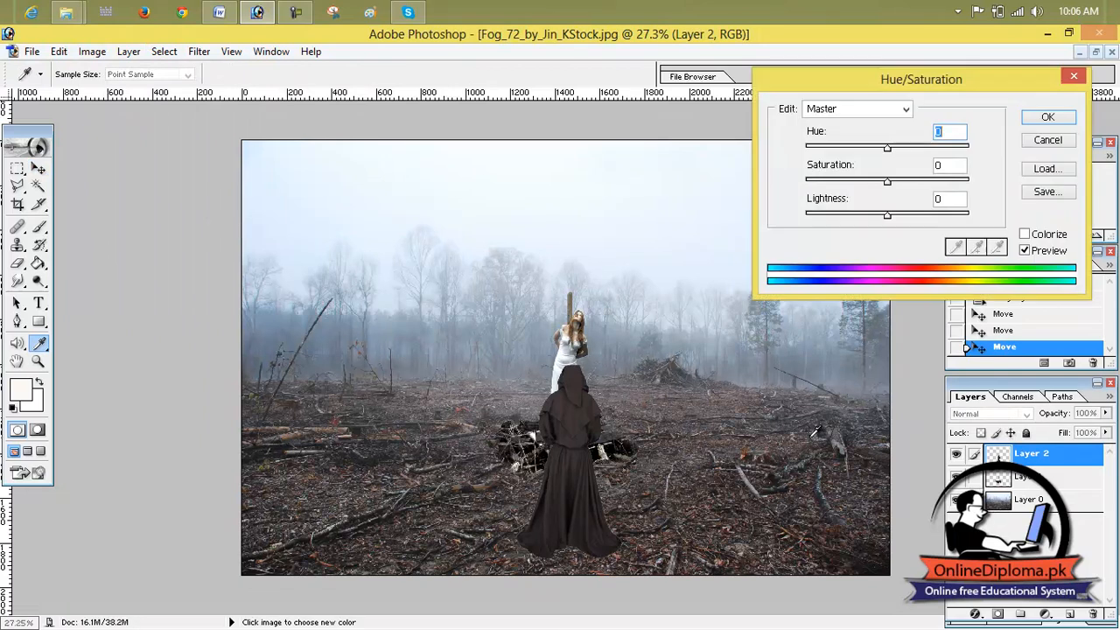
{"action": "left_click", "coordinate": [1024, 235]}
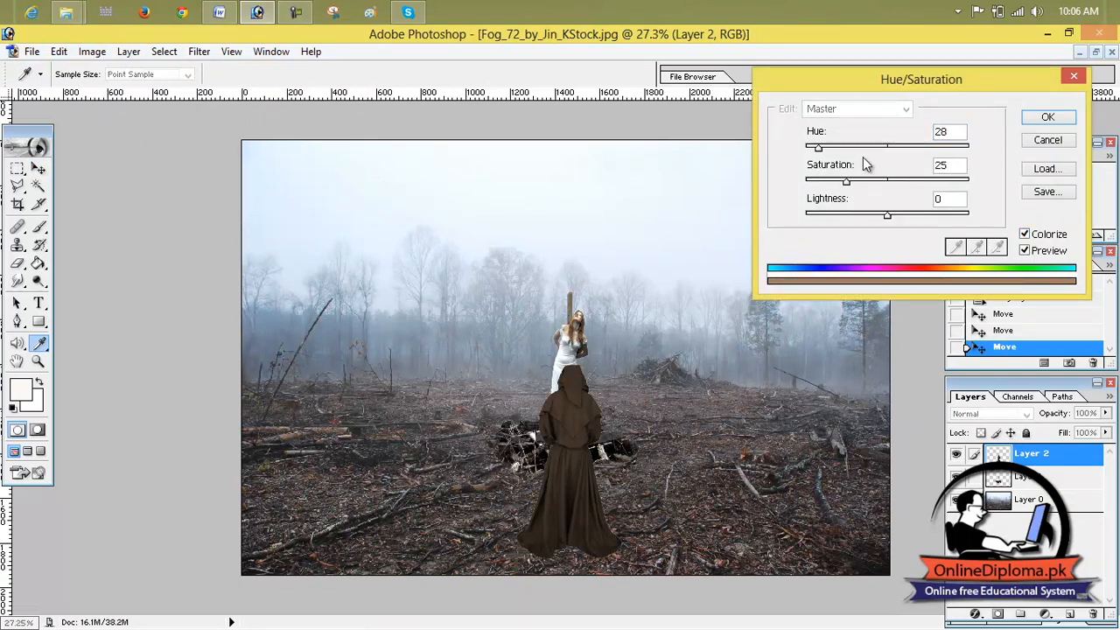
{"action": "left_click_drag", "start_coordinate": [842, 147], "coordinate": [820, 149]}
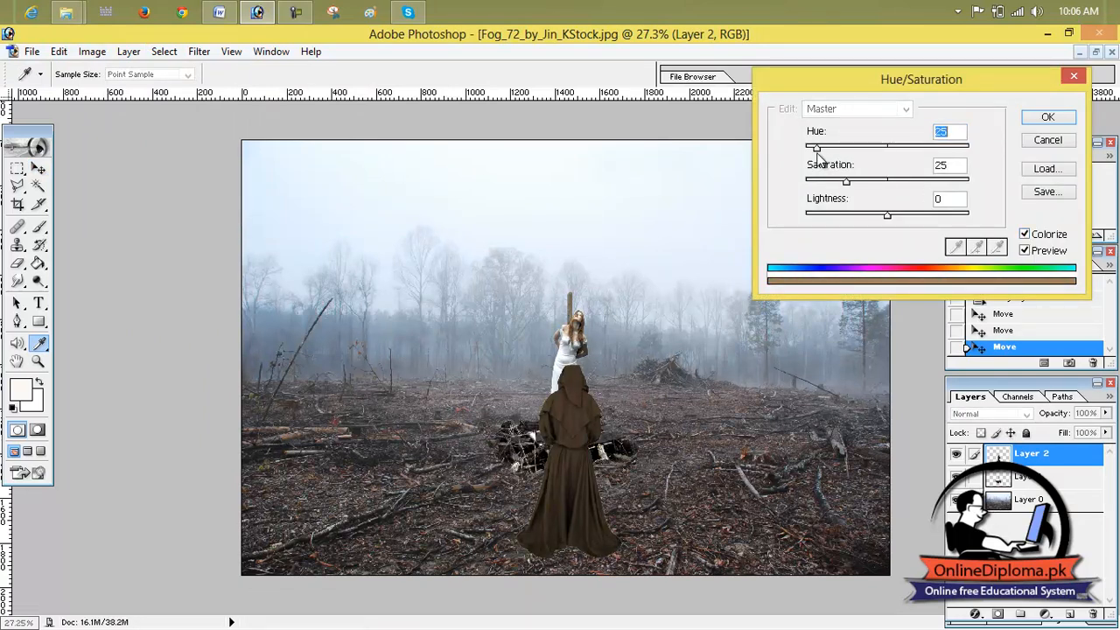
{"action": "left_click_drag", "start_coordinate": [856, 190], "coordinate": [824, 198]}
{"action": "mouse_move", "coordinate": [888, 215]}
{"action": "left_mouse_down"}
{"action": "mouse_move", "coordinate": [849, 219]}
{"action": "mouse_move", "coordinate": [913, 216]}
{"action": "mouse_move", "coordinate": [890, 217]}
{"action": "left_mouse_up"}
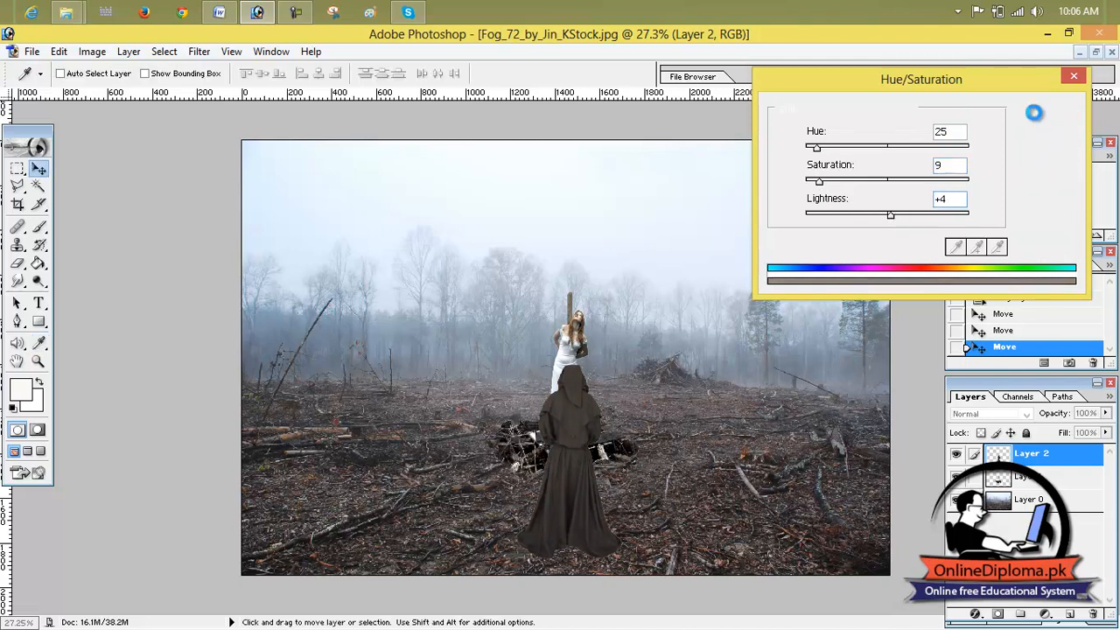
{"action": "left_click", "coordinate": [1048, 116]}
{"action": "key", "text": "v"}
Open 7.jpg, the side-facing robed figure, from the valley of death folder.
{"action": "left_click", "coordinate": [31, 51]}
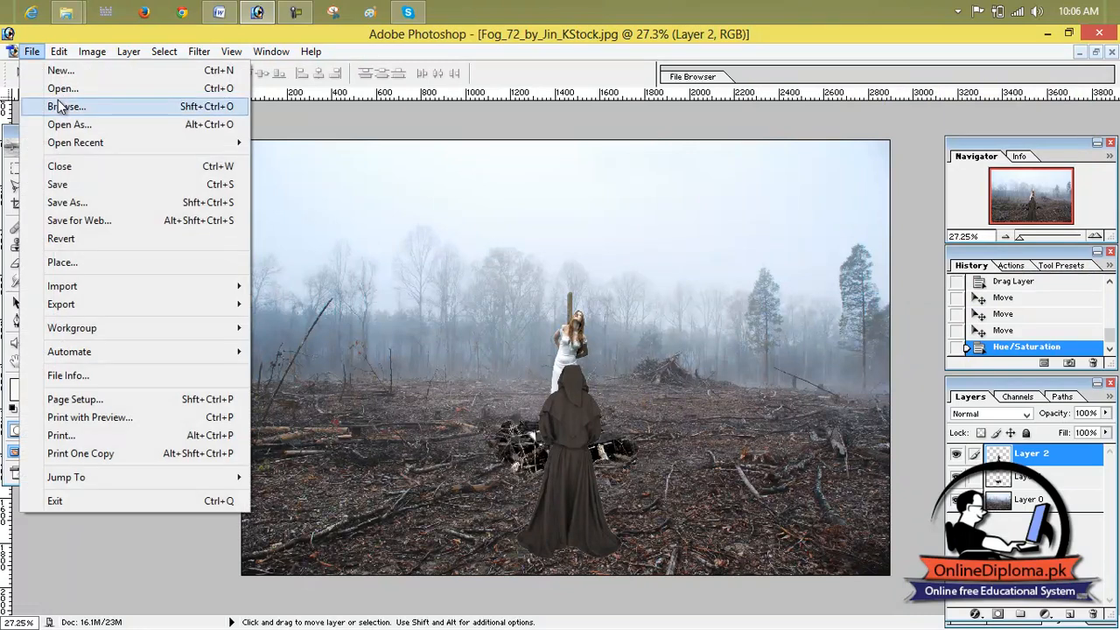
{"action": "left_click", "coordinate": [70, 87]}
{"action": "left_click_drag", "start_coordinate": [770, 290], "coordinate": [781, 356]}
{"action": "left_click", "coordinate": [627, 326]}
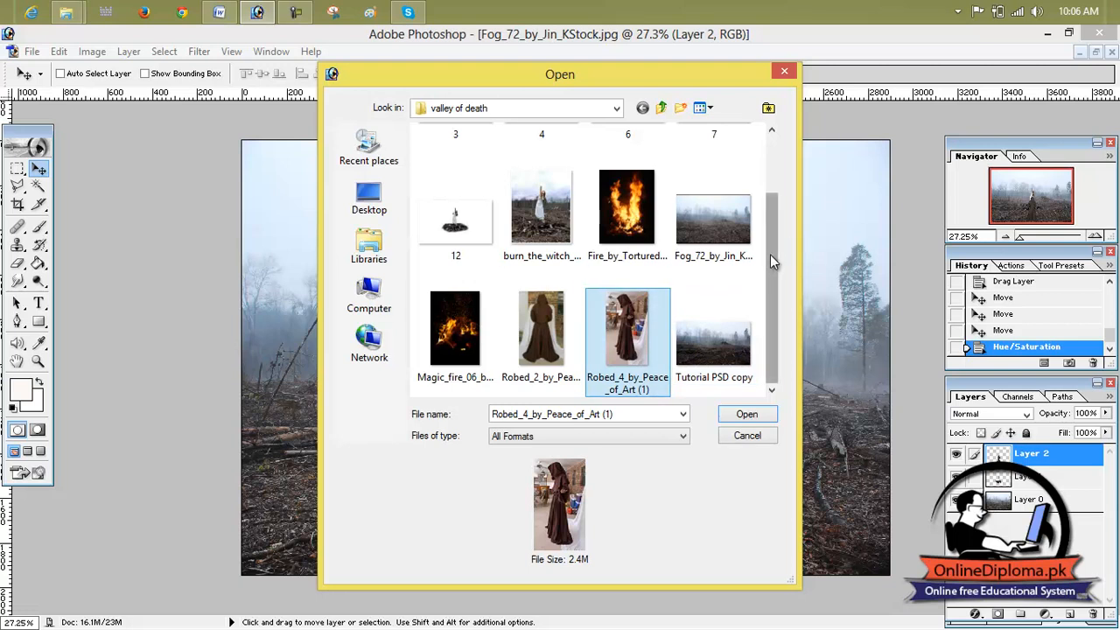
{"action": "scroll", "coordinate": [779, 239], "scroll_direction": "up", "scroll_amount": 1}
{"action": "scroll", "coordinate": [779, 210], "scroll_direction": "up", "scroll_amount": 1}
{"action": "double_click", "coordinate": [753, 186]}
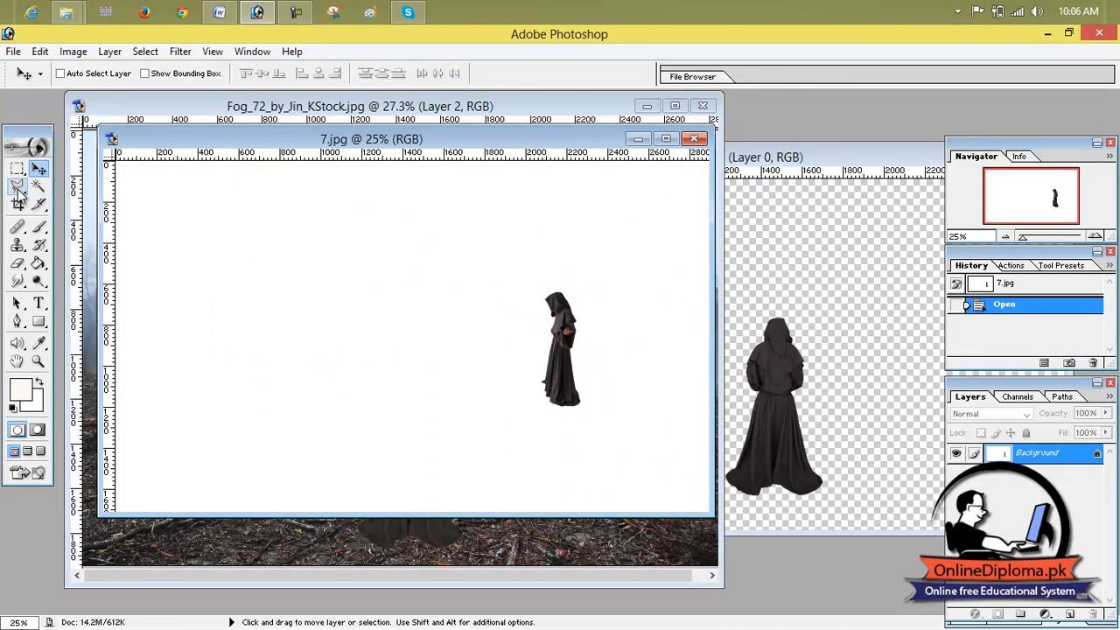
Convert the Background of 7.jpg to a regular layer and remove its white backdrop with the Magic Eraser.
{"action": "double_click", "coordinate": [1050, 455]}
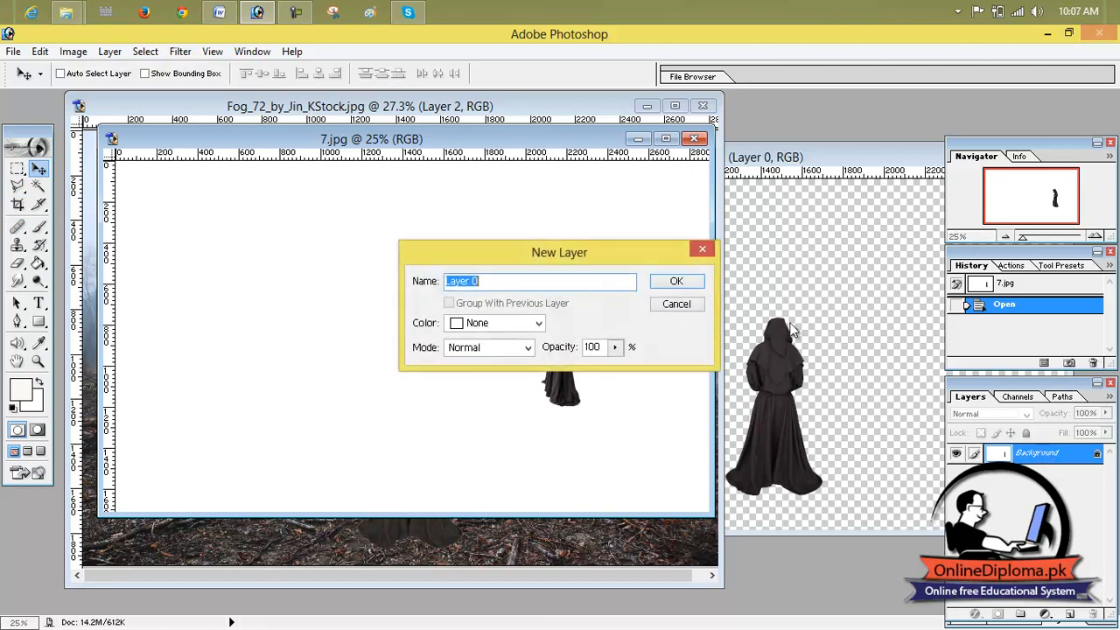
{"action": "left_click", "coordinate": [669, 280]}
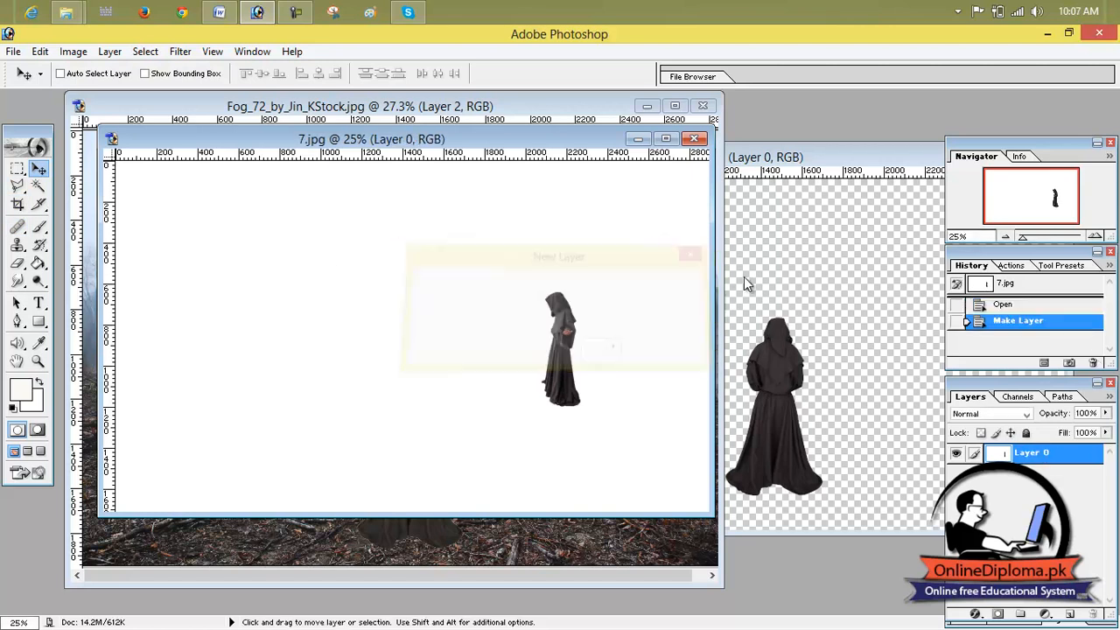
{"action": "left_click", "coordinate": [17, 263]}
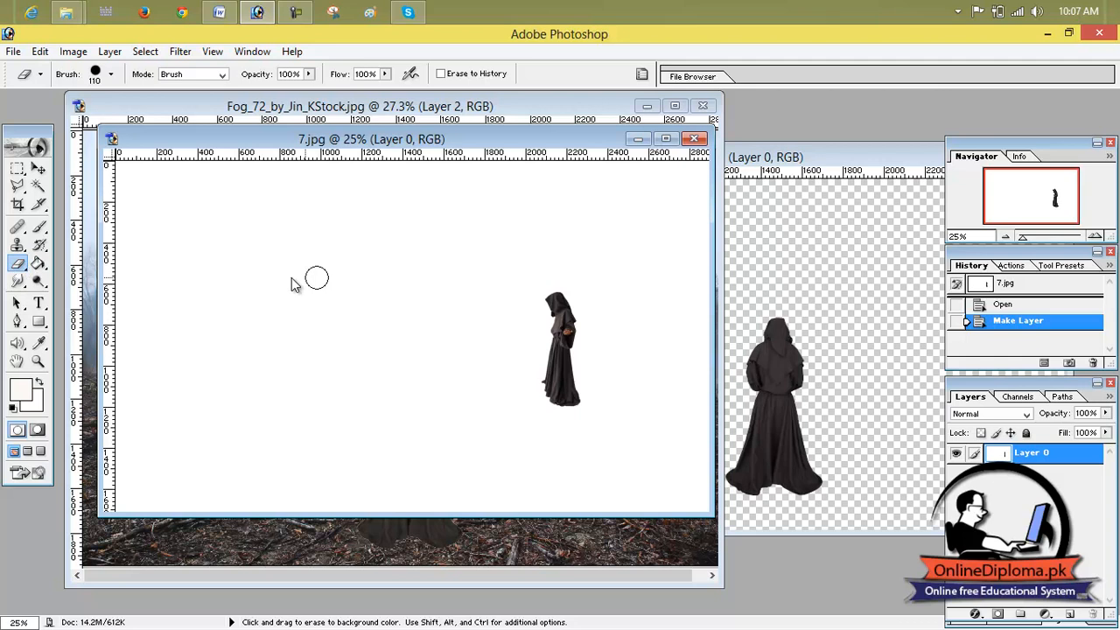
{"action": "right_click", "coordinate": [18, 262]}
{"action": "left_click", "coordinate": [88, 296]}
{"action": "left_click", "coordinate": [360, 294]}
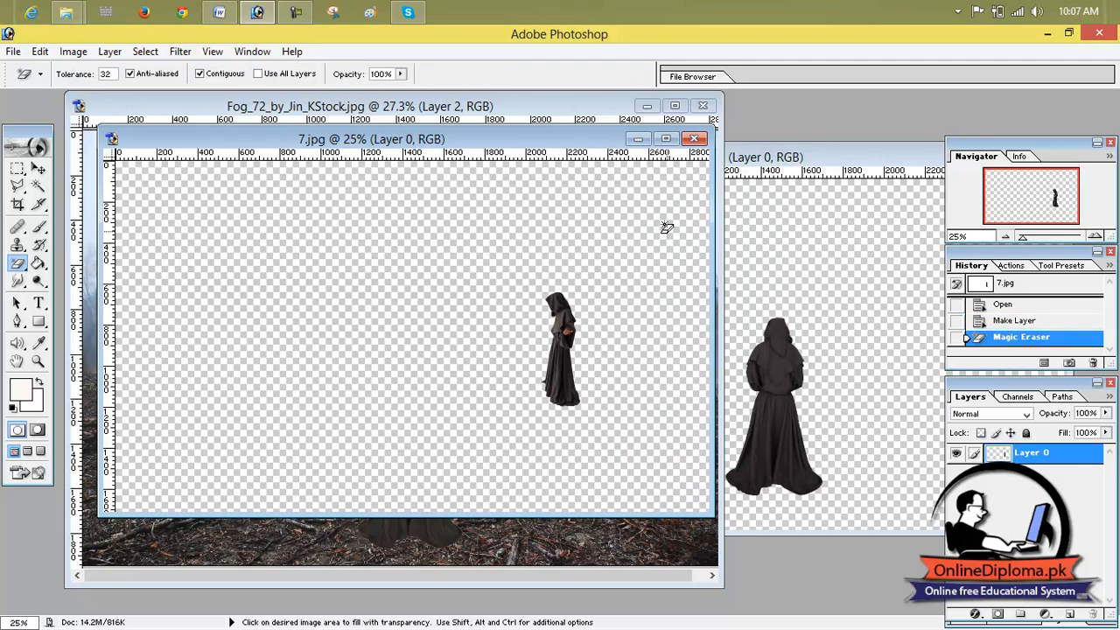
Copy the side-facing robed figure from 7.jpg into the fog composite.
{"action": "left_click_drag", "start_coordinate": [341, 139], "coordinate": [632, 152]}
{"action": "left_click", "coordinate": [38, 169]}
{"action": "left_click_drag", "start_coordinate": [832, 383], "coordinate": [290, 386]}
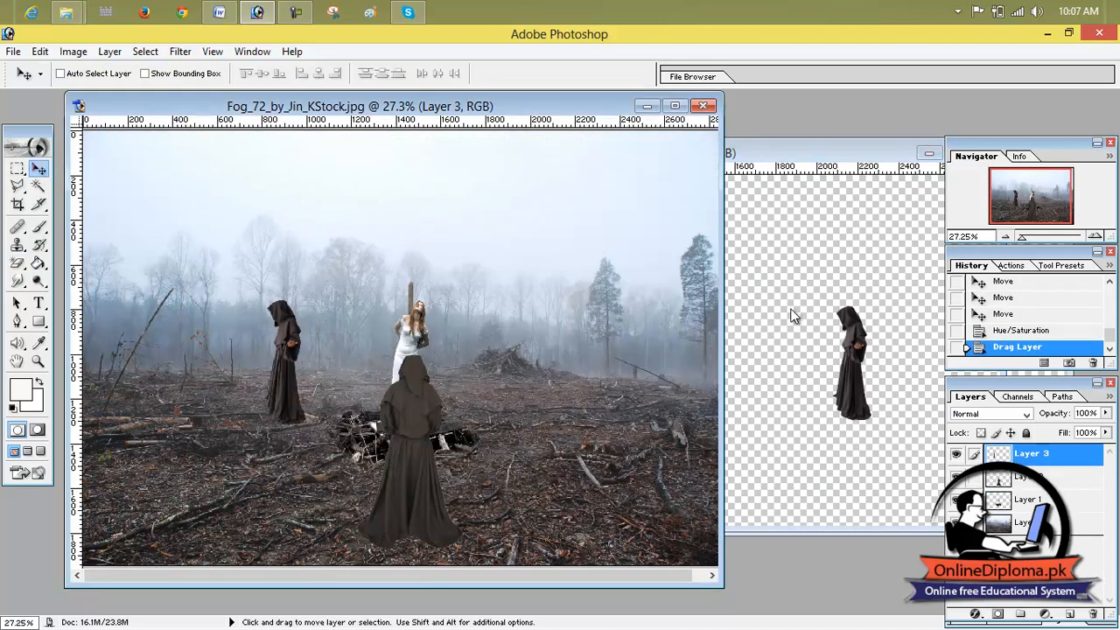
Close 7.jpg and 6.jpg without saving their changes.
{"action": "left_click_drag", "start_coordinate": [858, 163], "coordinate": [615, 166]}
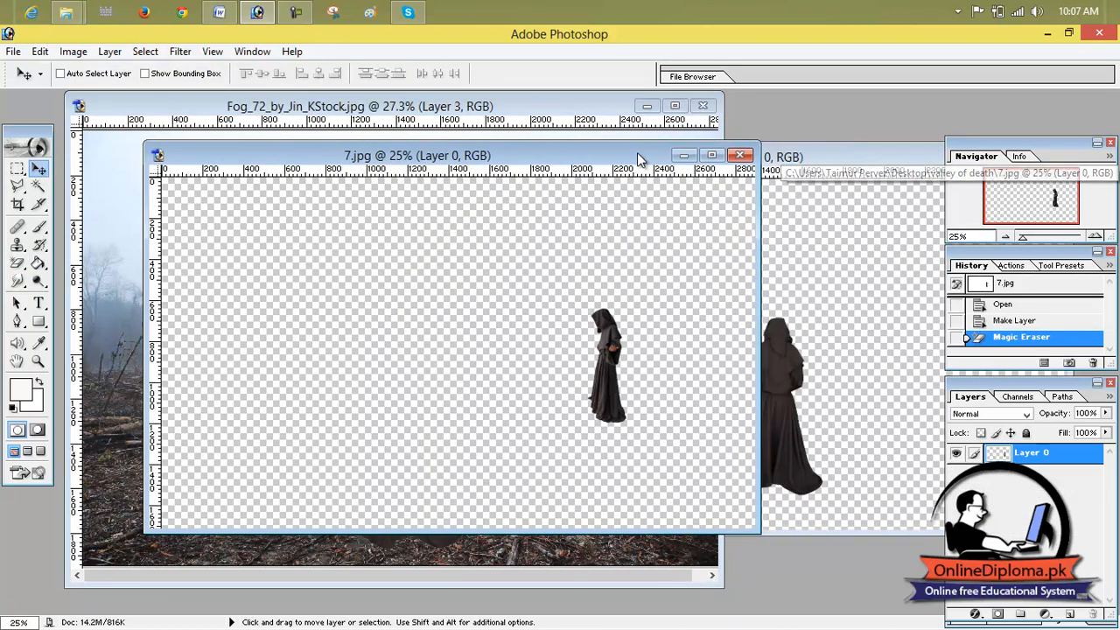
{"action": "left_click", "coordinate": [565, 264]}
{"action": "left_click", "coordinate": [774, 271]}
{"action": "left_click_drag", "start_coordinate": [888, 159], "coordinate": [614, 159]}
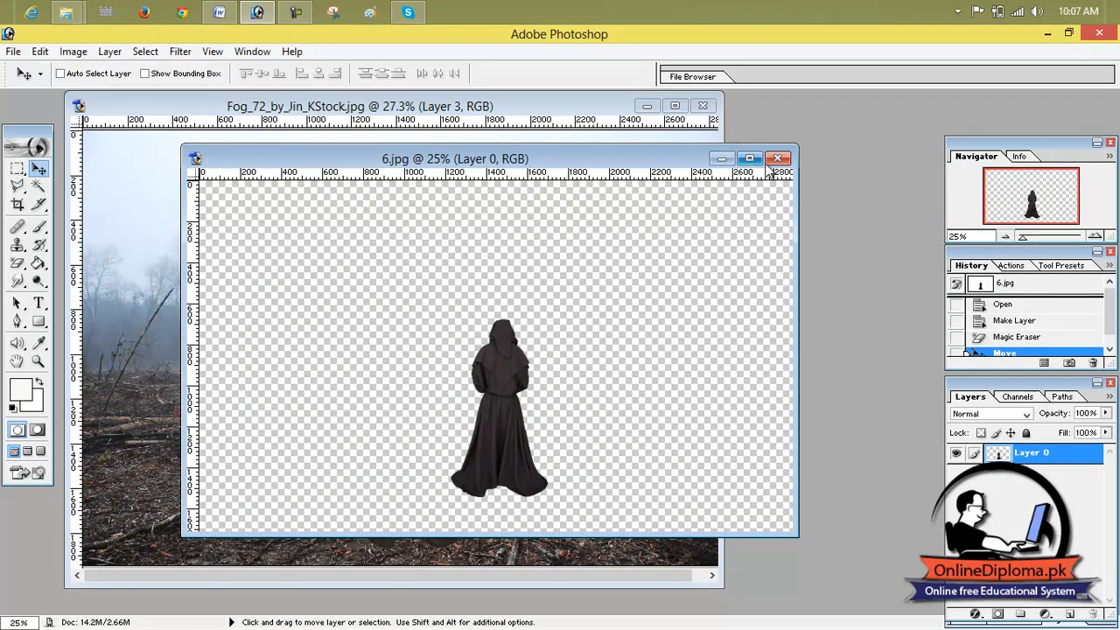
{"action": "left_click", "coordinate": [778, 158]}
{"action": "left_click", "coordinate": [583, 268]}
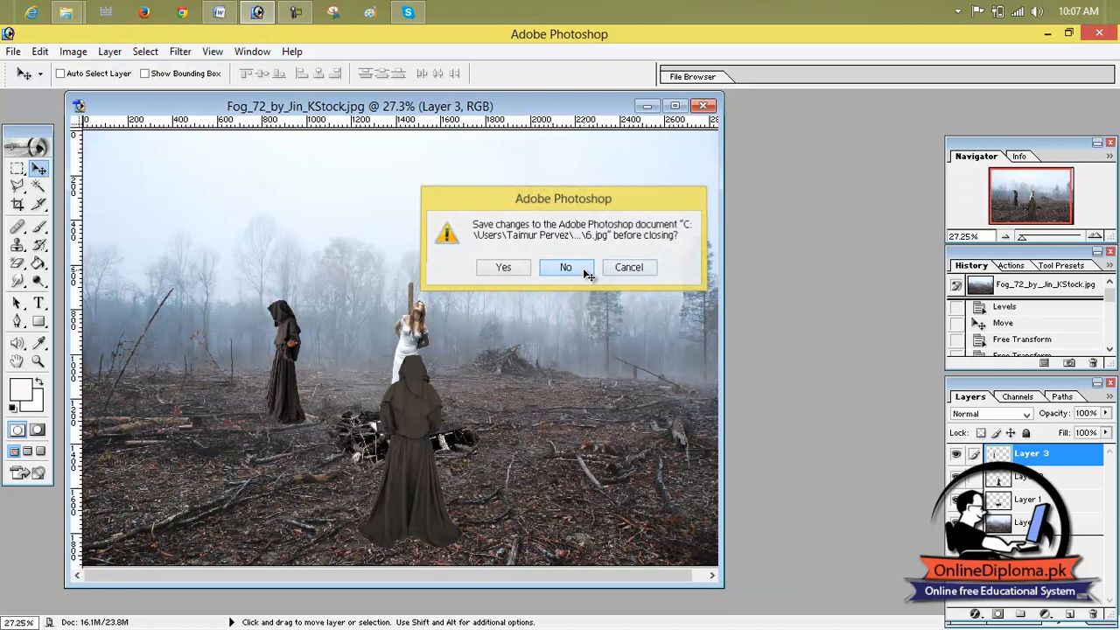
Move the side-facing robed figure to the right of the woodpile and scale it to about 102% width and 93% height.
{"action": "left_click", "coordinate": [674, 106]}
{"action": "left_click_drag", "start_coordinate": [445, 375], "coordinate": [686, 411]}
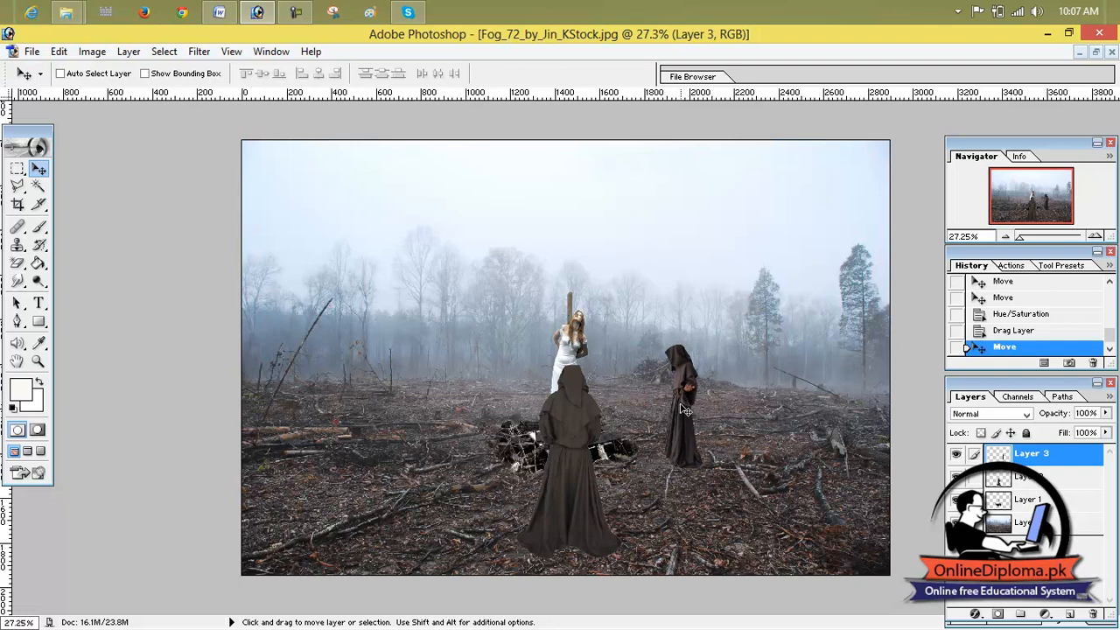
{"action": "key", "text": "ctrl+t"}
{"action": "left_click_drag", "start_coordinate": [702, 345], "coordinate": [703, 353]}
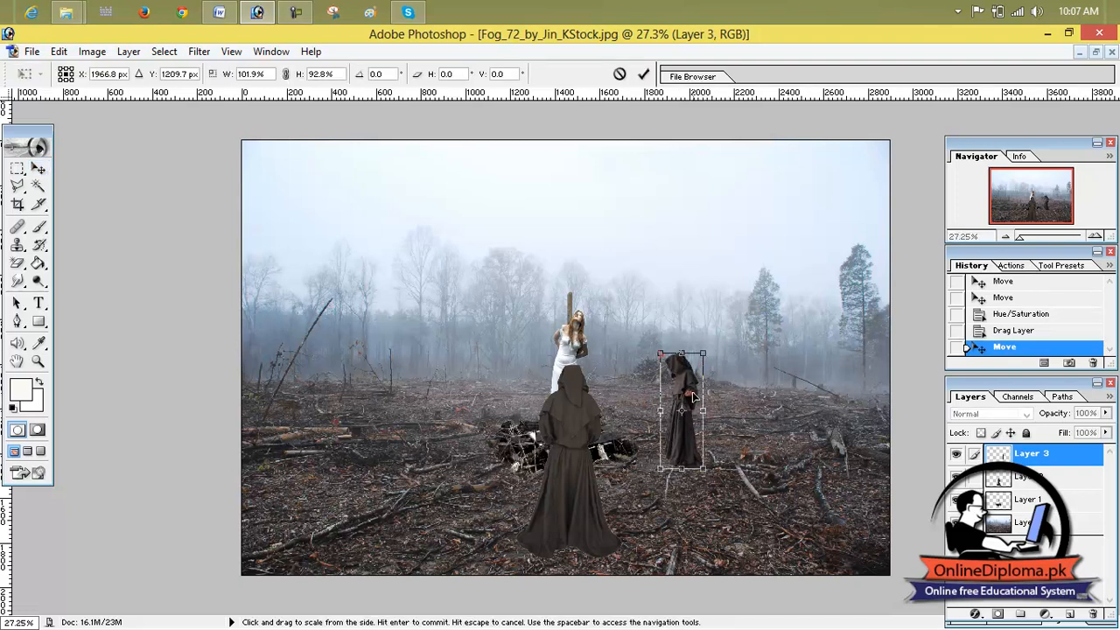
{"action": "left_click", "coordinate": [644, 75]}
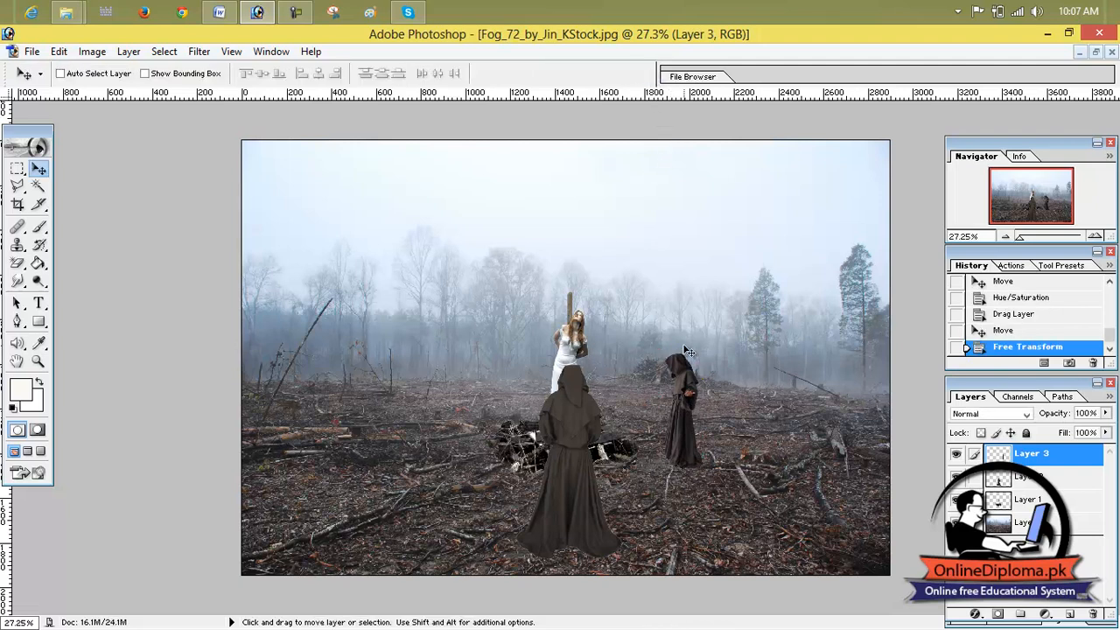
Colorize the side-facing robed figure with Hue/Saturation at hue 28, saturation 14 and lightness -3.
{"action": "left_click", "coordinate": [92, 52]}
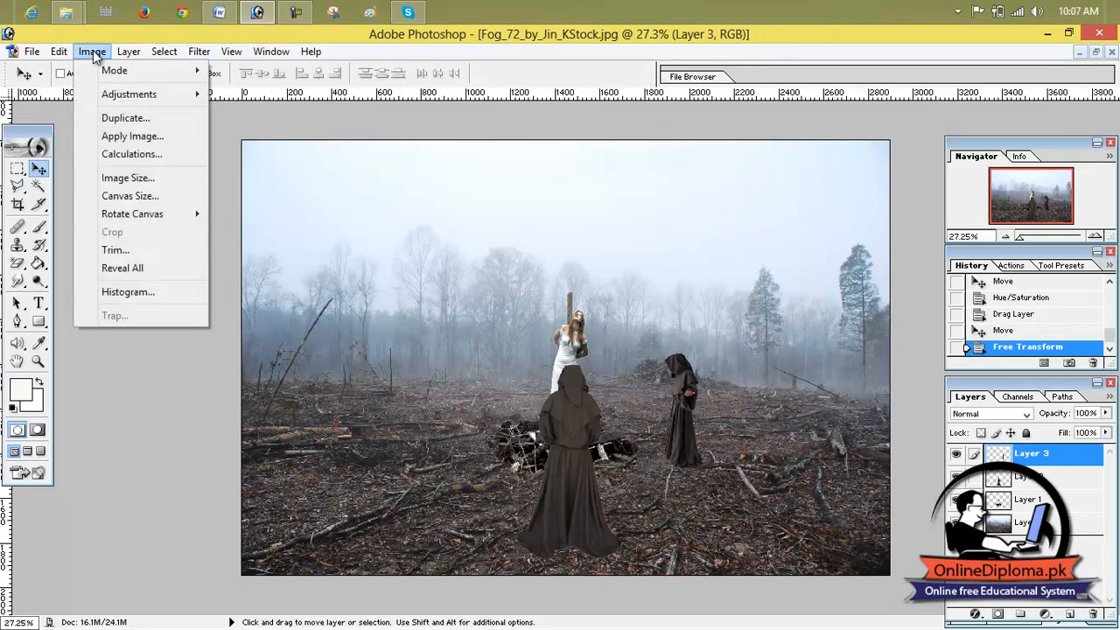
{"action": "mouse_move", "coordinate": [129, 96]}
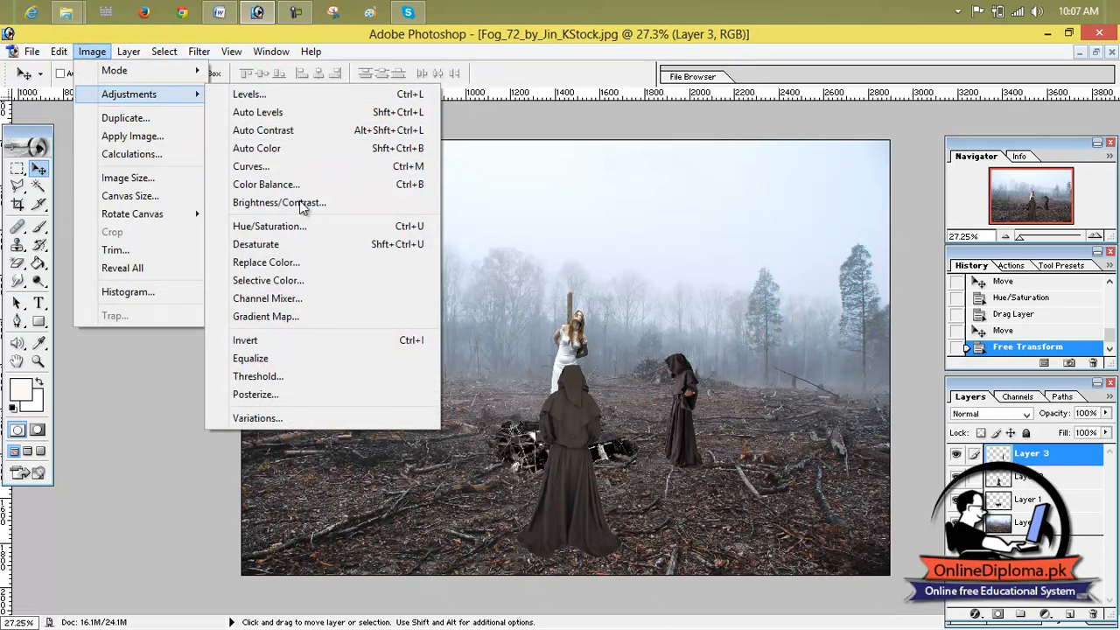
{"action": "left_click", "coordinate": [265, 228]}
{"action": "left_click_drag", "start_coordinate": [888, 214], "coordinate": [830, 185]}
{"action": "left_click", "coordinate": [1025, 235]}
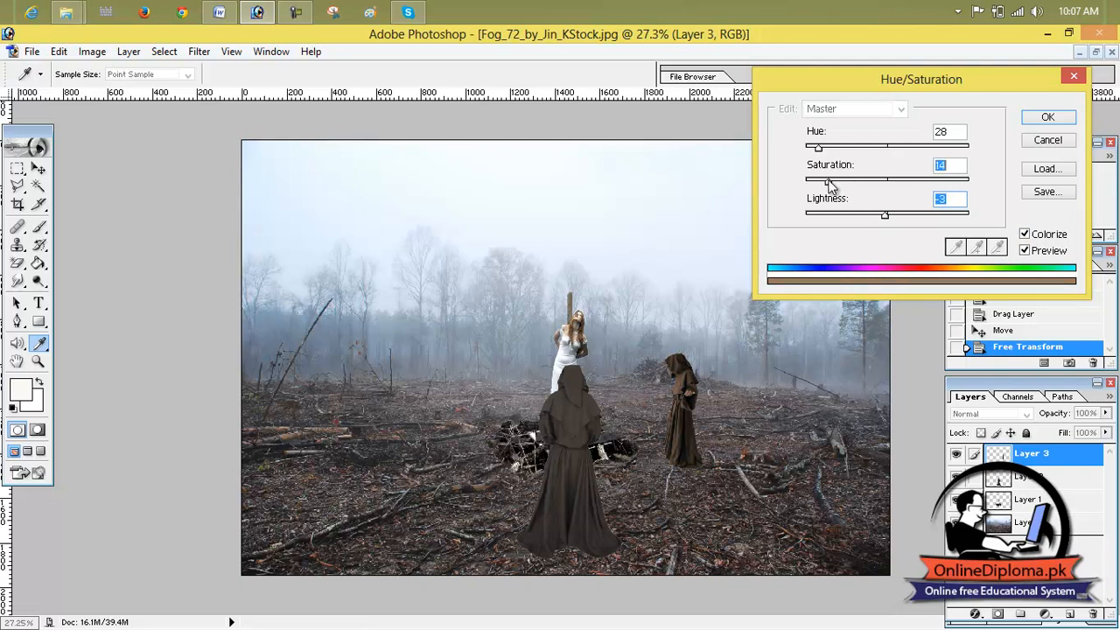
{"action": "left_click", "coordinate": [1044, 121]}
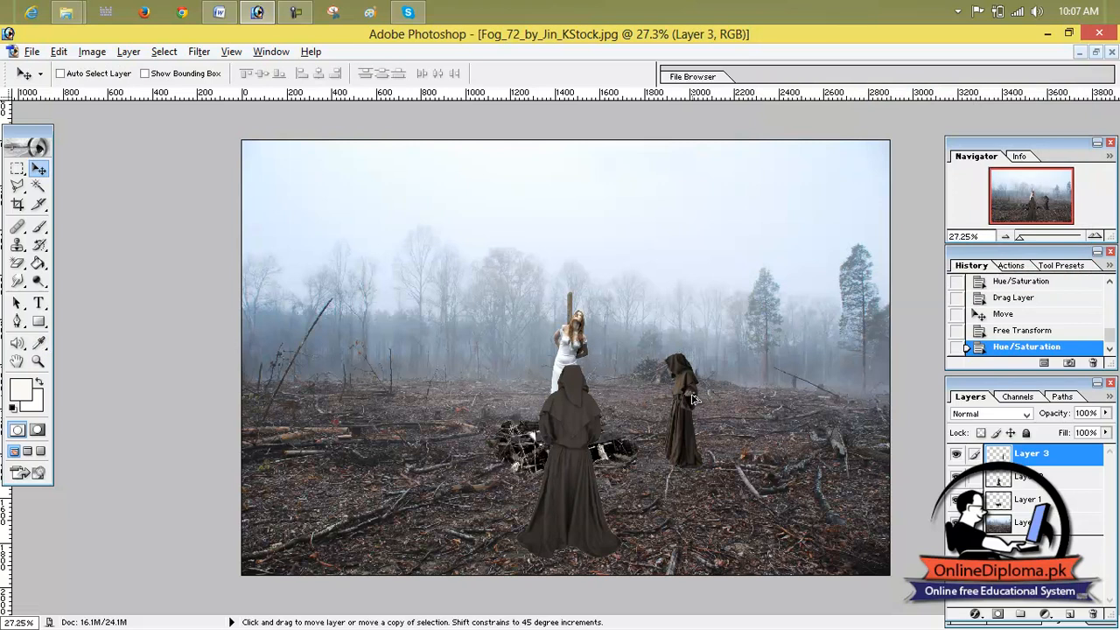
Duplicate the side-facing robed figure to the left of the woodpile, flip the copy horizontally and position it facing the woman.
{"action": "left_click_drag", "start_coordinate": [692, 399], "coordinate": [428, 402]}
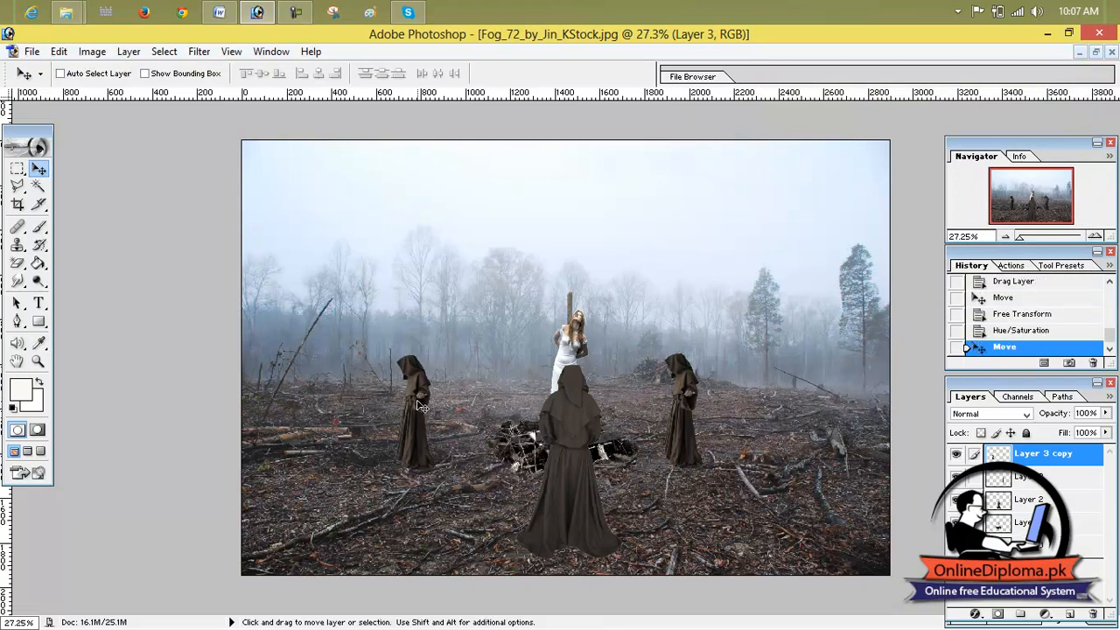
{"action": "key", "text": "ctrl+t"}
{"action": "right_click", "coordinate": [418, 404]}
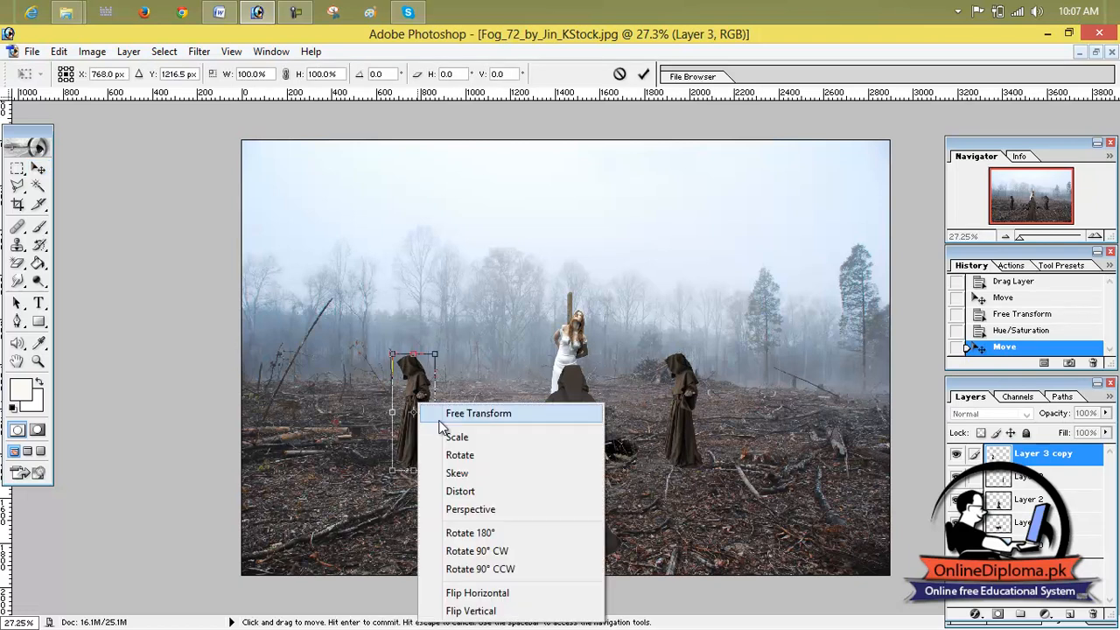
{"action": "left_click", "coordinate": [503, 598]}
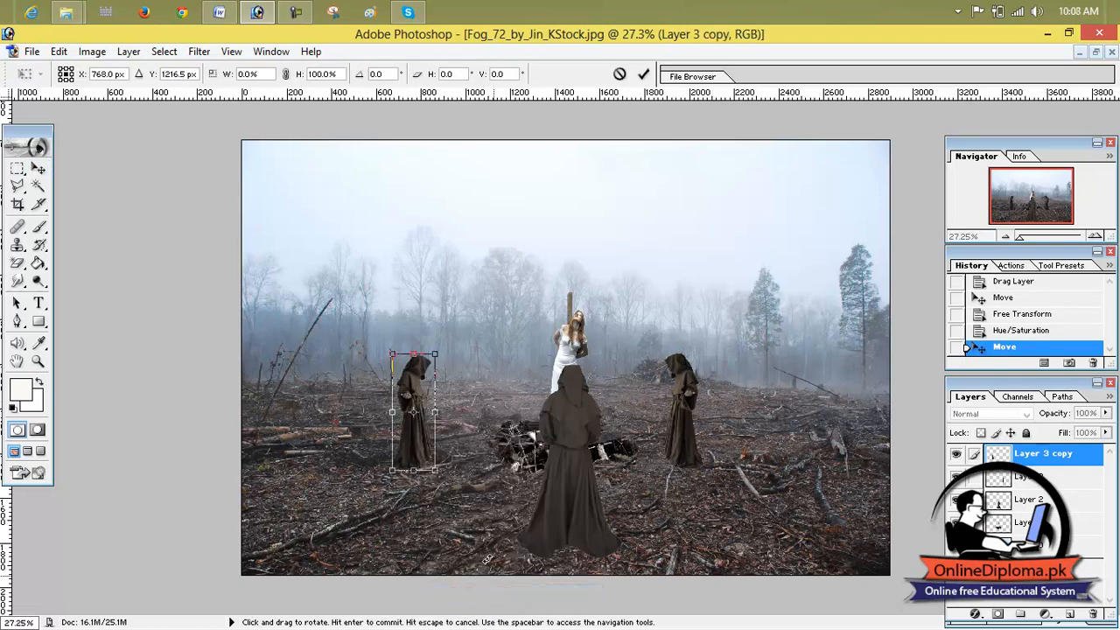
{"action": "mouse_move", "coordinate": [414, 420]}
{"action": "left_mouse_down"}
{"action": "mouse_move", "coordinate": [425, 417]}
{"action": "mouse_move", "coordinate": [407, 413]}
{"action": "left_mouse_up"}
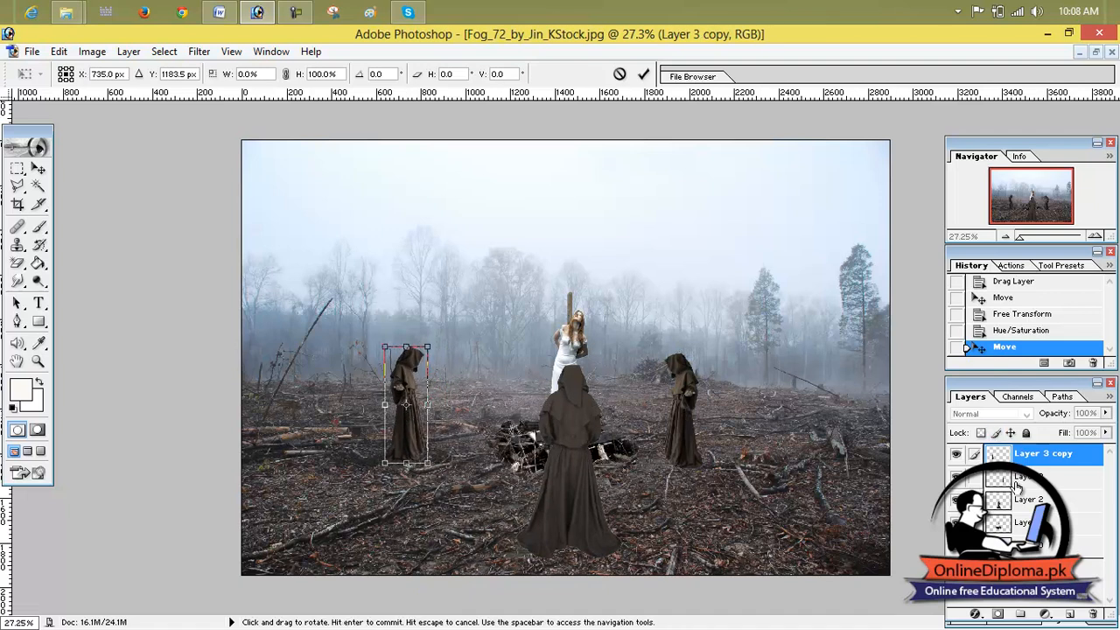
{"action": "left_click", "coordinate": [643, 73]}
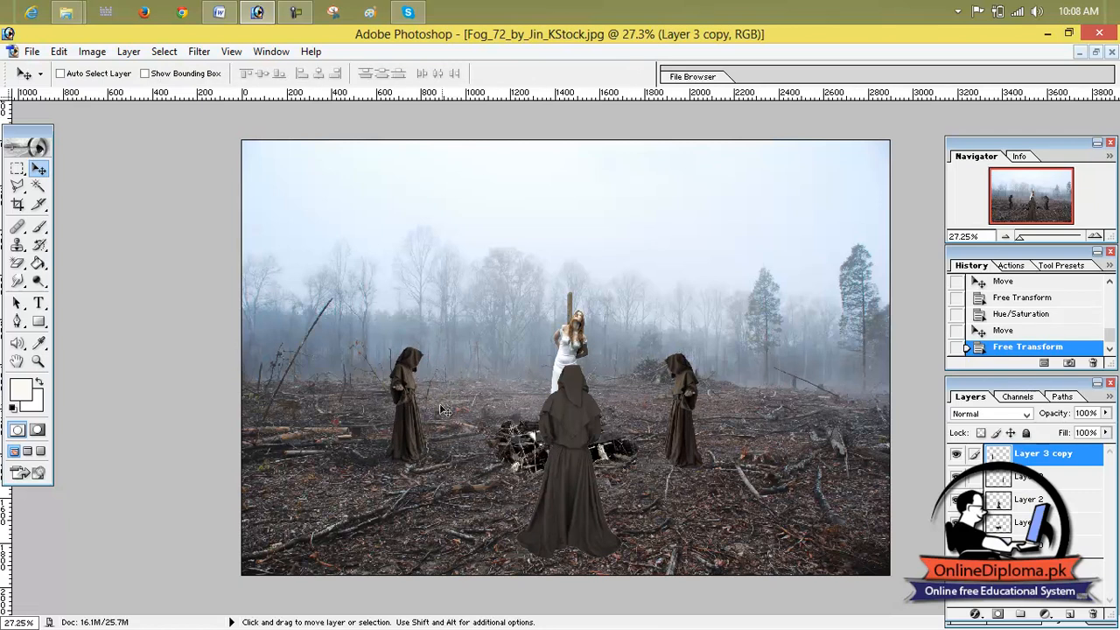
{"action": "left_click_drag", "start_coordinate": [411, 414], "coordinate": [385, 431]}
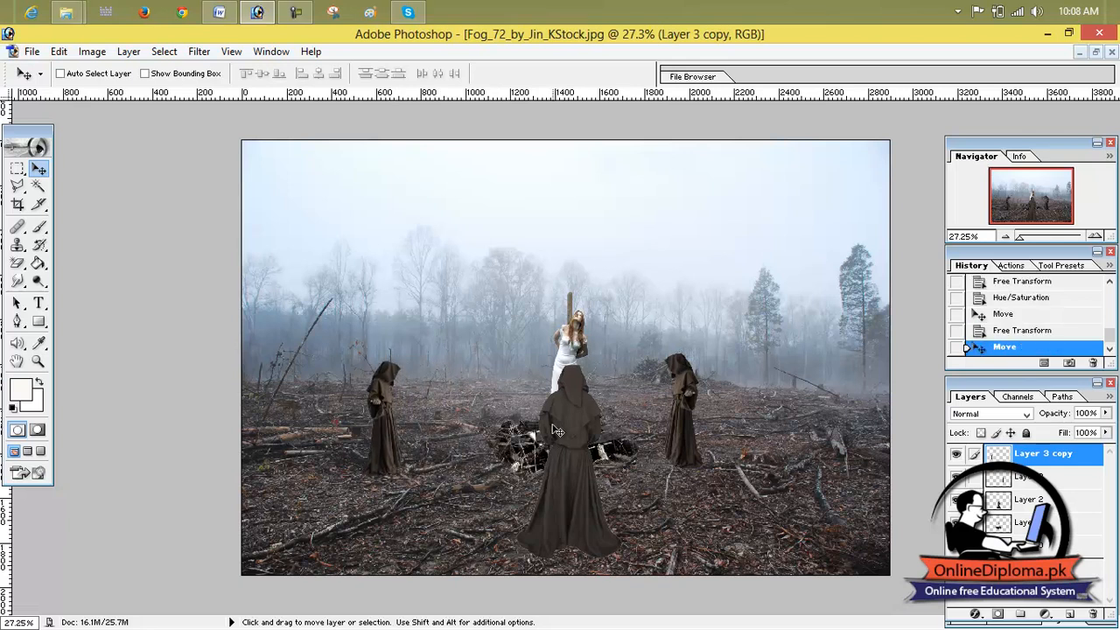
Move the original side-facing figure on Layer 3 farther right, roughly level with its mirrored copy.
{"action": "left_click", "coordinate": [998, 484]}
{"action": "left_click_drag", "start_coordinate": [686, 425], "coordinate": [733, 425]}
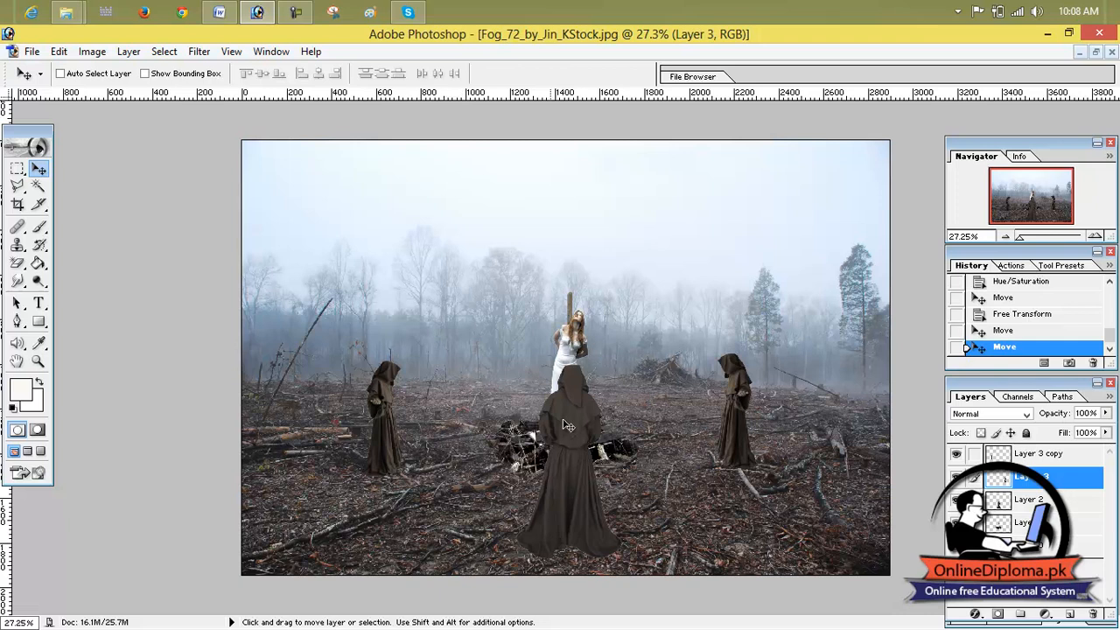
{"action": "left_click_drag", "start_coordinate": [732, 427], "coordinate": [739, 448]}
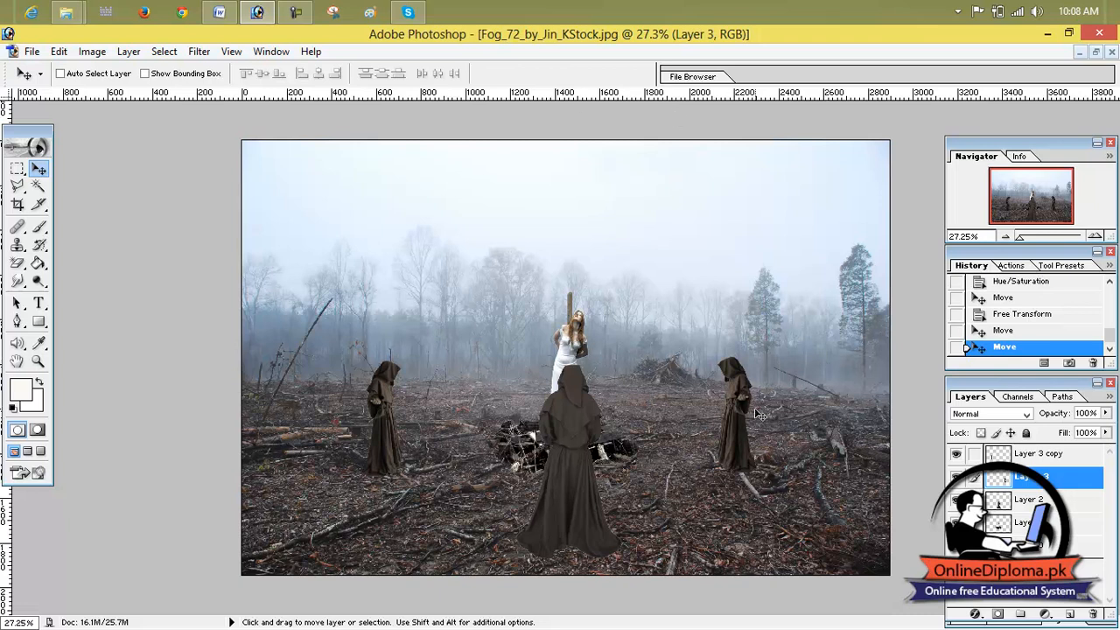
{"action": "left_click_drag", "start_coordinate": [747, 420], "coordinate": [740, 426]}
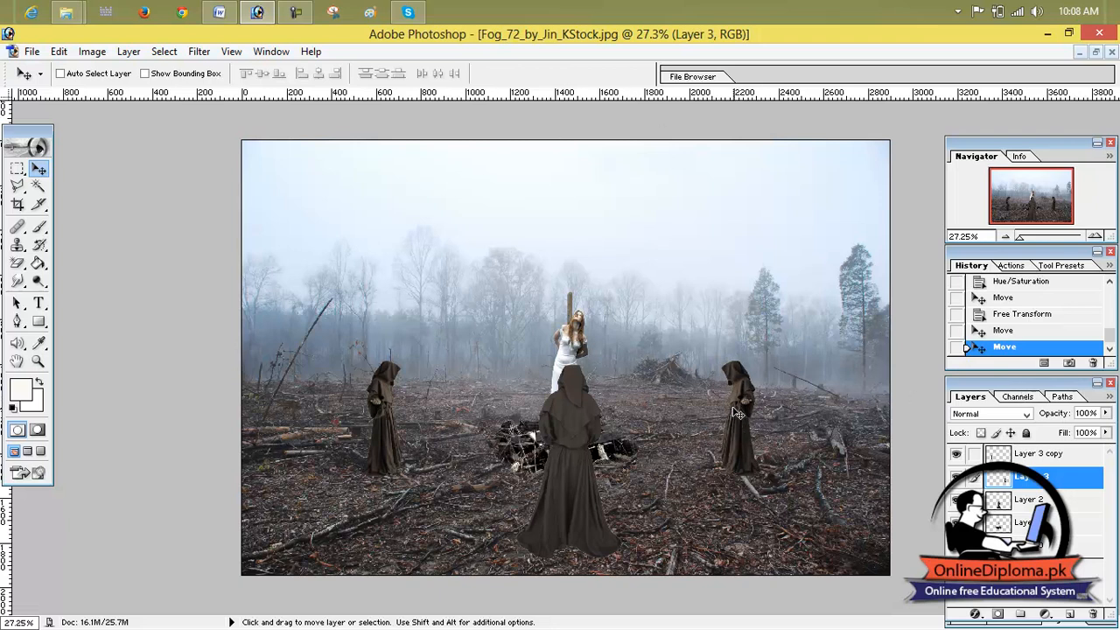
{"action": "left_click_drag", "start_coordinate": [739, 418], "coordinate": [746, 414]}
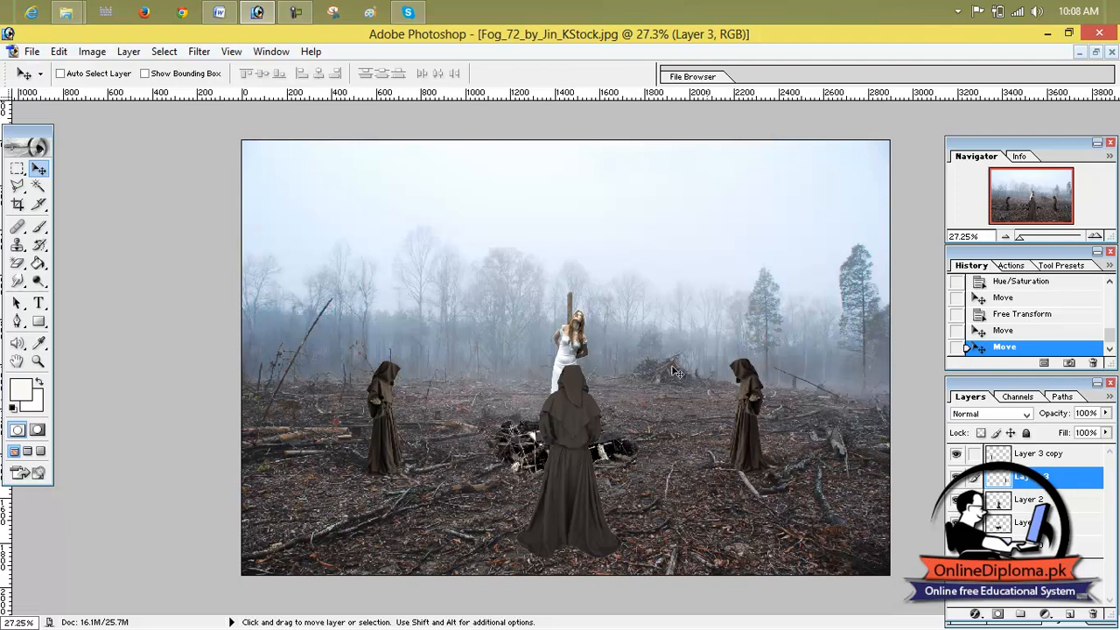
Try adding the fire from 3.jpg to the fog composite and delete the copied layer.
{"action": "left_click", "coordinate": [59, 52]}
{"action": "mouse_move", "coordinate": [31, 52]}
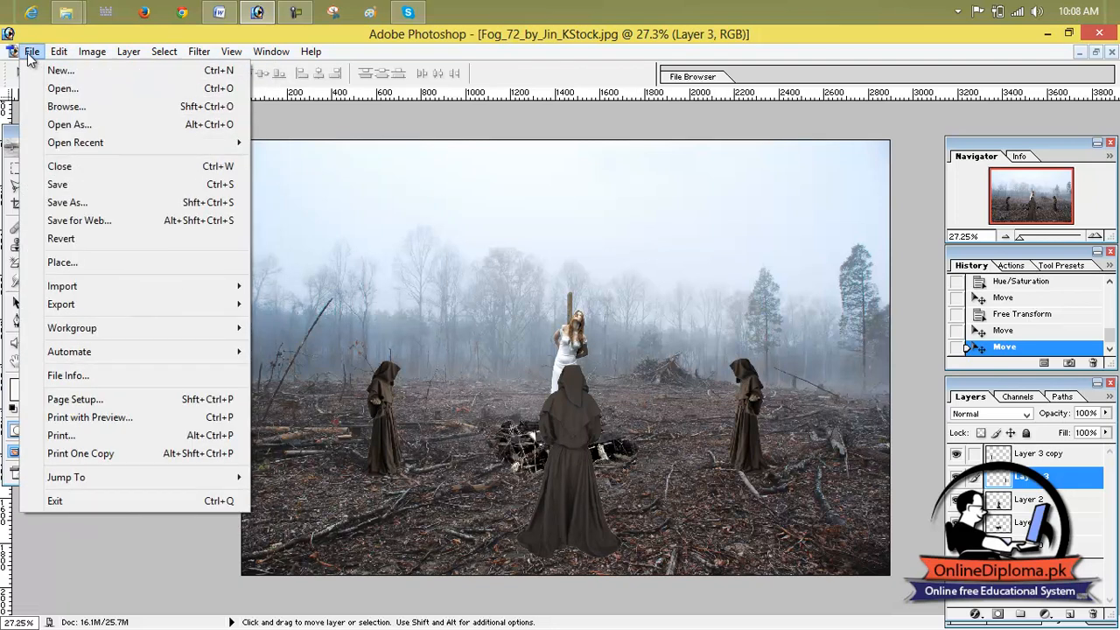
{"action": "left_click", "coordinate": [57, 90]}
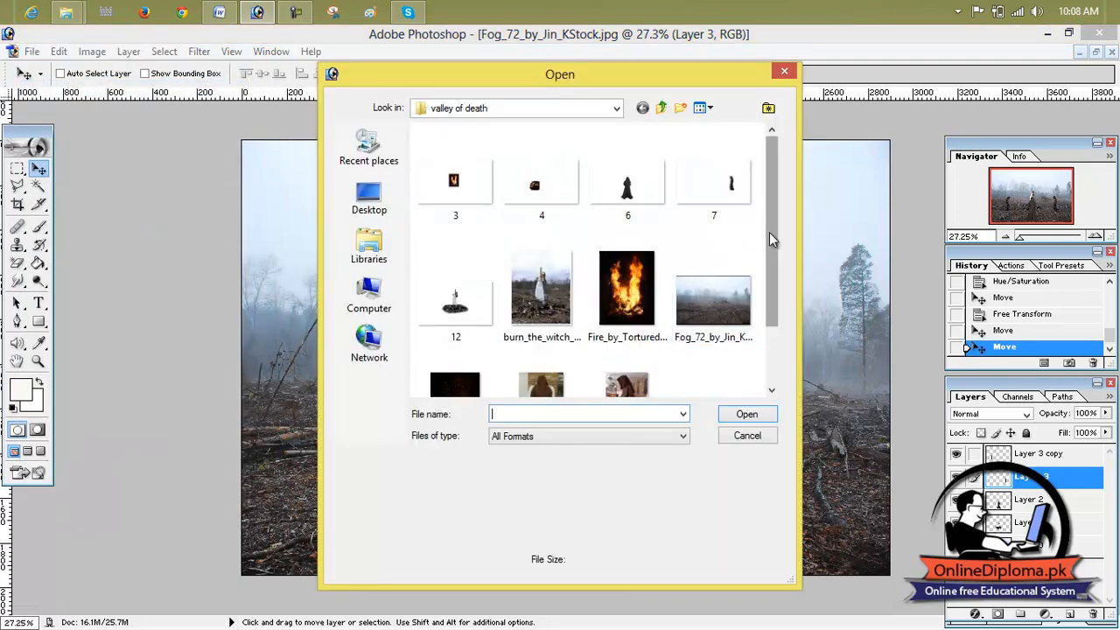
{"action": "mouse_move", "coordinate": [771, 232]}
{"action": "left_mouse_down"}
{"action": "mouse_move", "coordinate": [780, 285]}
{"action": "mouse_move", "coordinate": [783, 233]}
{"action": "left_mouse_up"}
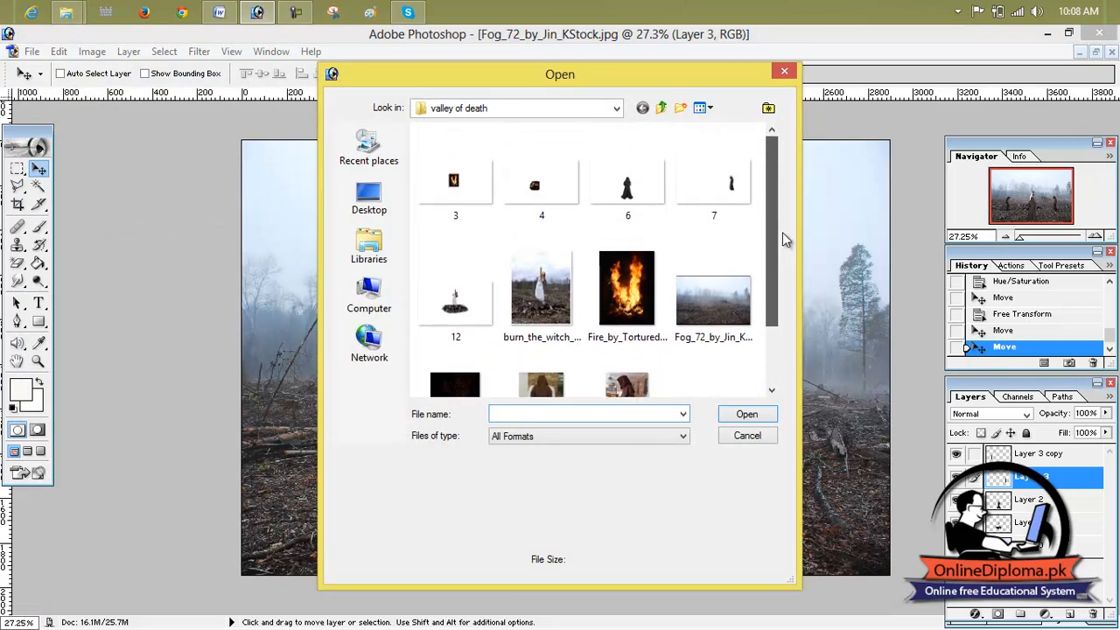
{"action": "left_click", "coordinate": [447, 180]}
{"action": "double_click", "coordinate": [455, 180]}
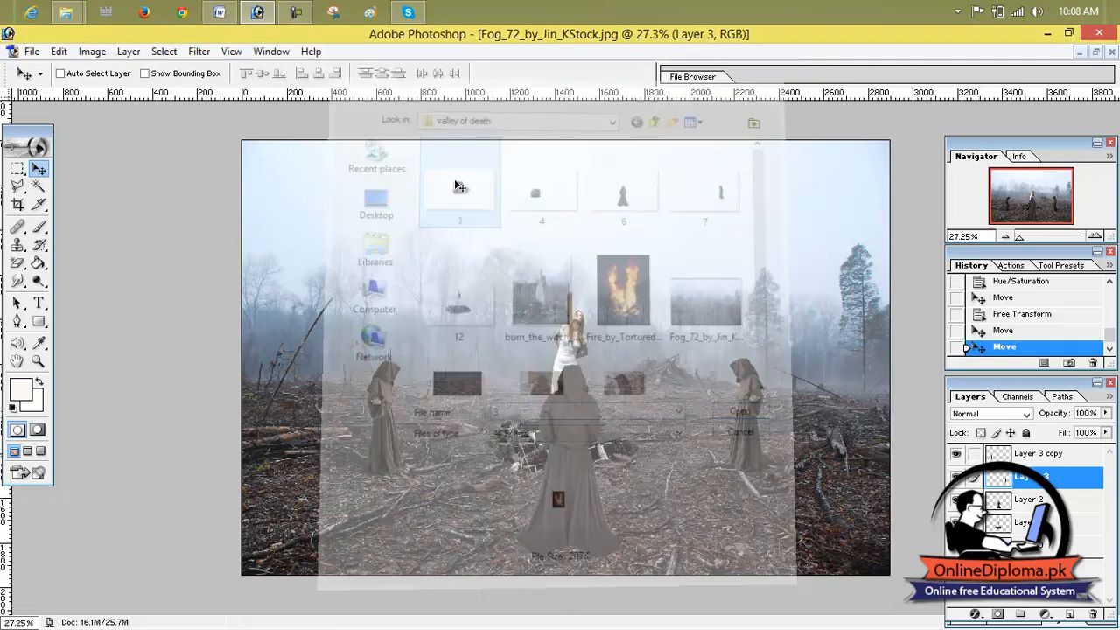
{"action": "left_click_drag", "start_coordinate": [613, 154], "coordinate": [836, 184]}
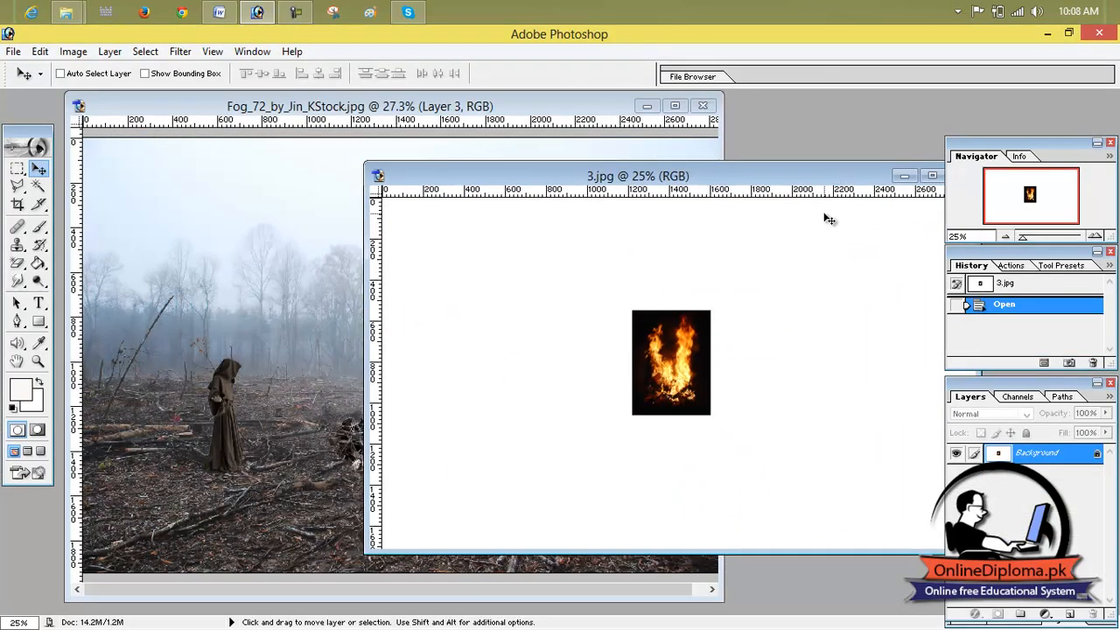
{"action": "left_click_drag", "start_coordinate": [678, 352], "coordinate": [330, 379]}
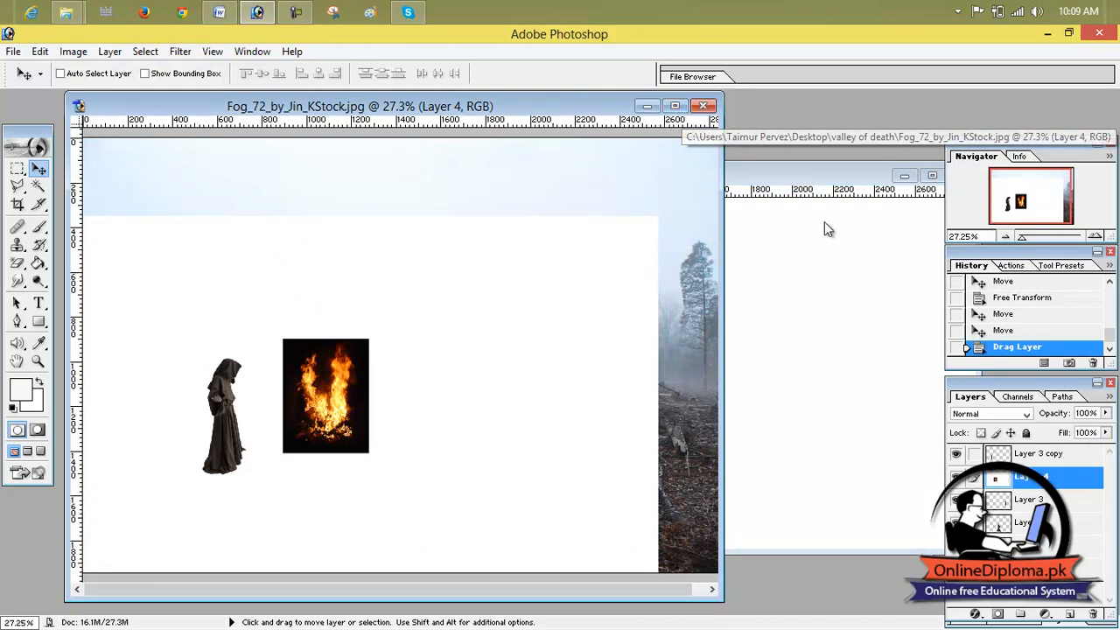
{"action": "left_click", "coordinate": [1093, 614]}
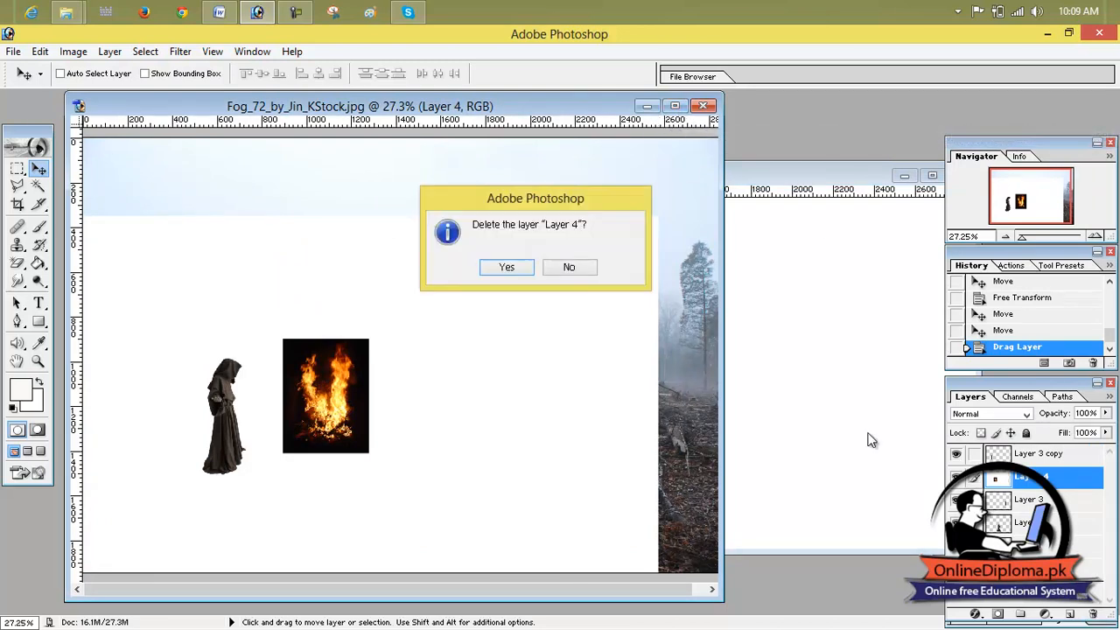
{"action": "left_click", "coordinate": [515, 268]}
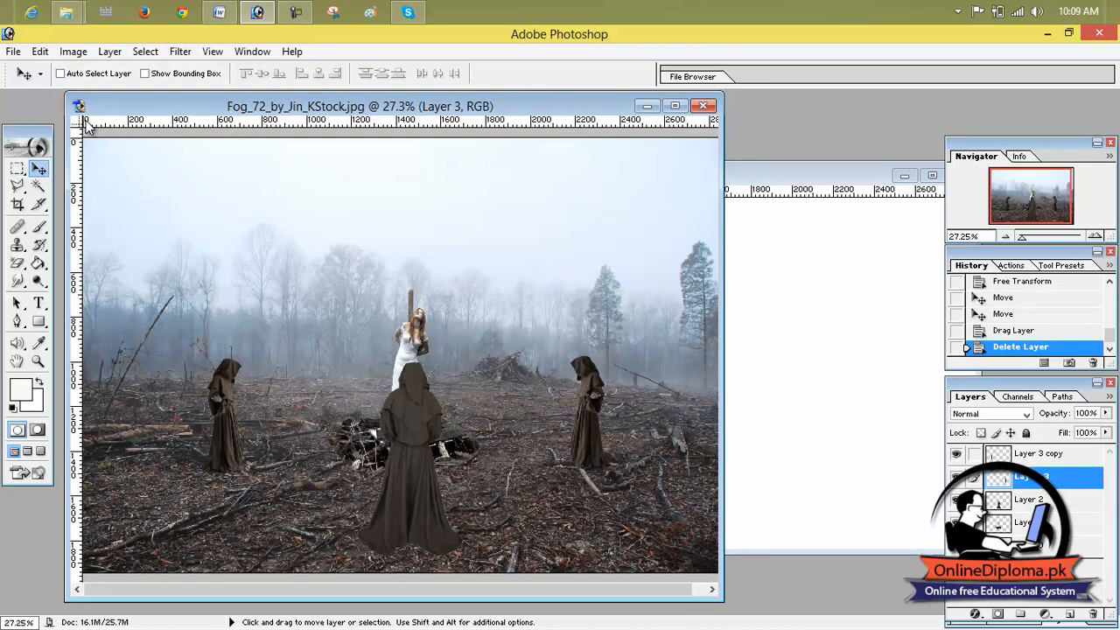
Open Fire_by_Tortured_Raven_Stock.jpg and copy its fire image into the fog composite.
{"action": "left_click", "coordinate": [13, 51]}
{"action": "left_click", "coordinate": [35, 87]}
{"action": "double_click", "coordinate": [639, 298]}
{"action": "left_click_drag", "start_coordinate": [324, 141], "coordinate": [848, 253]}
{"action": "left_click_drag", "start_coordinate": [796, 371], "coordinate": [477, 351]}
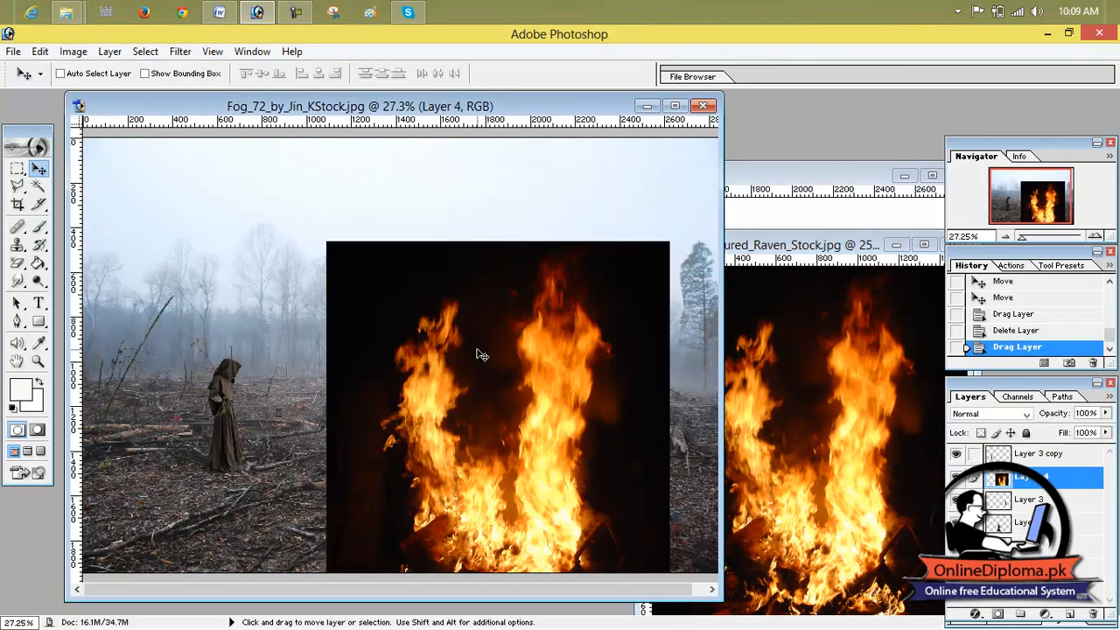
Center the fire image over the woodpile and place its layer below the front robed figure's layer.
{"action": "left_click", "coordinate": [677, 107]}
{"action": "left_click_drag", "start_coordinate": [635, 367], "coordinate": [519, 263]}
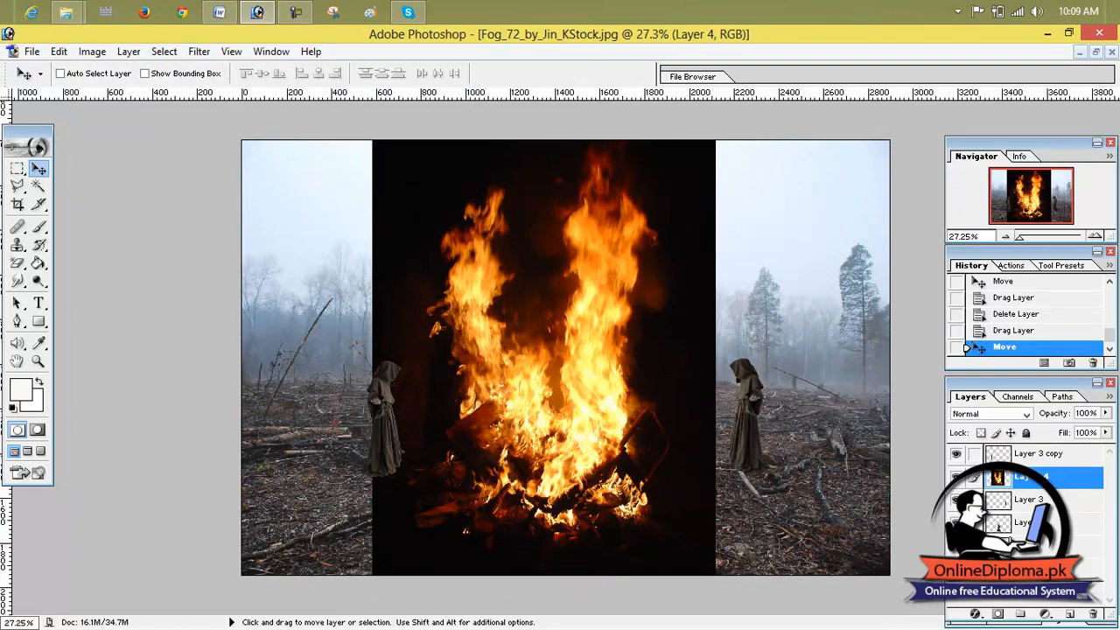
{"action": "left_click_drag", "start_coordinate": [1000, 480], "coordinate": [1006, 536]}
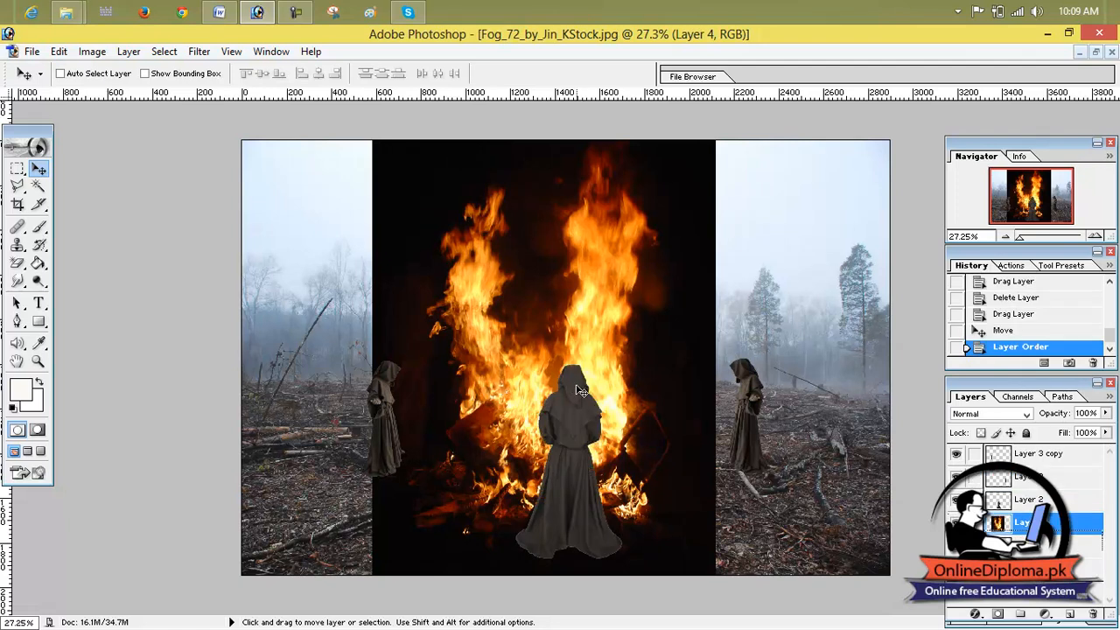
{"action": "left_click_drag", "start_coordinate": [616, 386], "coordinate": [633, 383]}
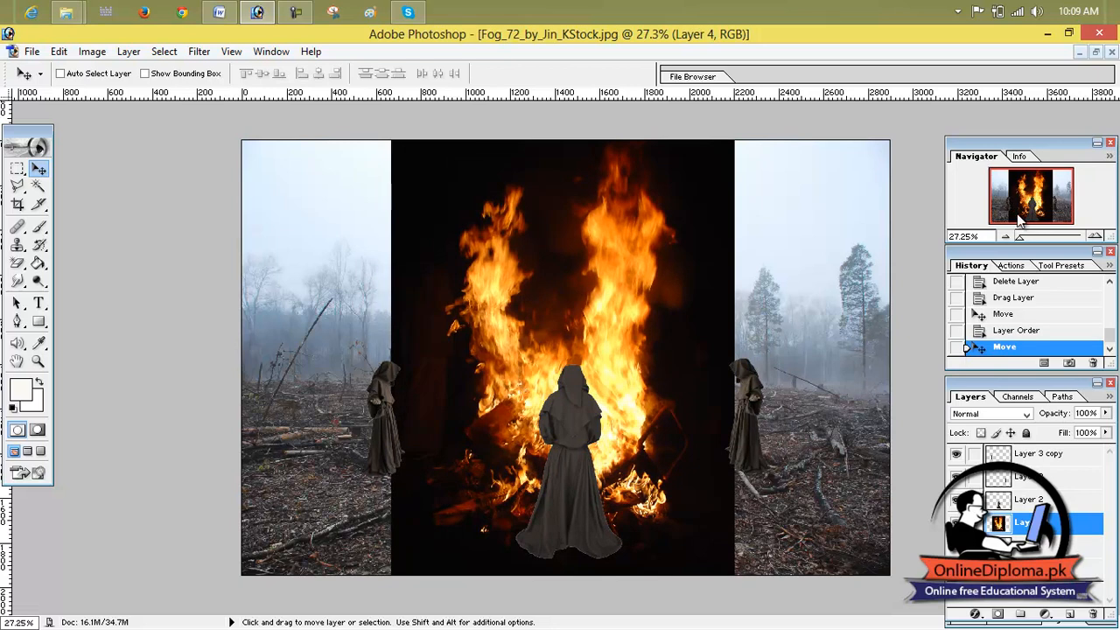
Set the fire layer's blending mode to Screen and nudge the flames slightly down and right.
{"action": "left_click", "coordinate": [993, 416]}
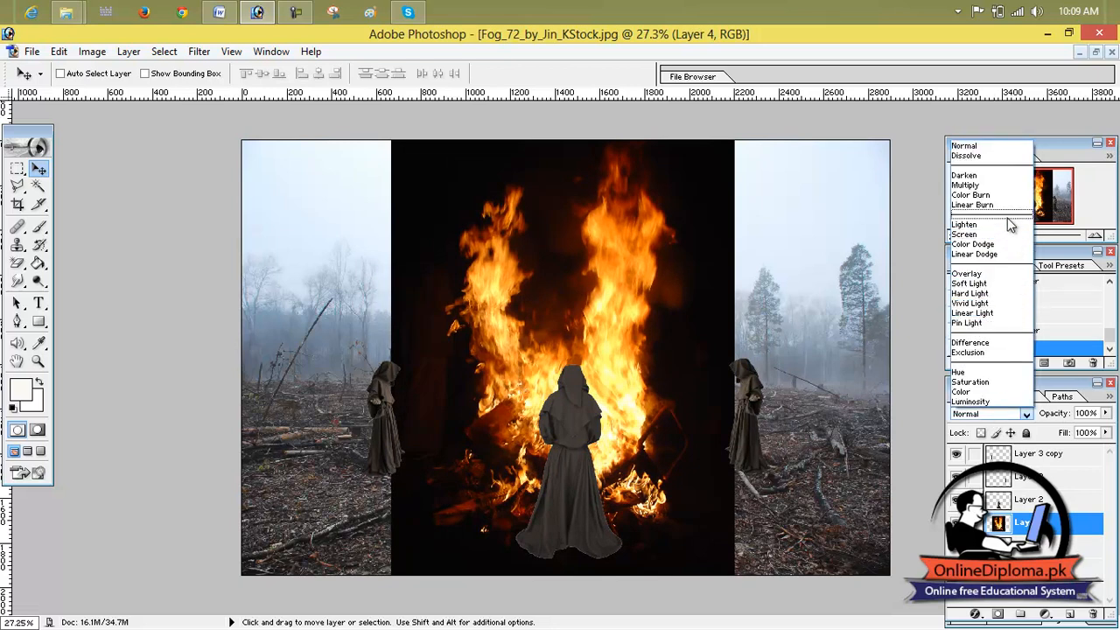
{"action": "left_click", "coordinate": [1011, 242]}
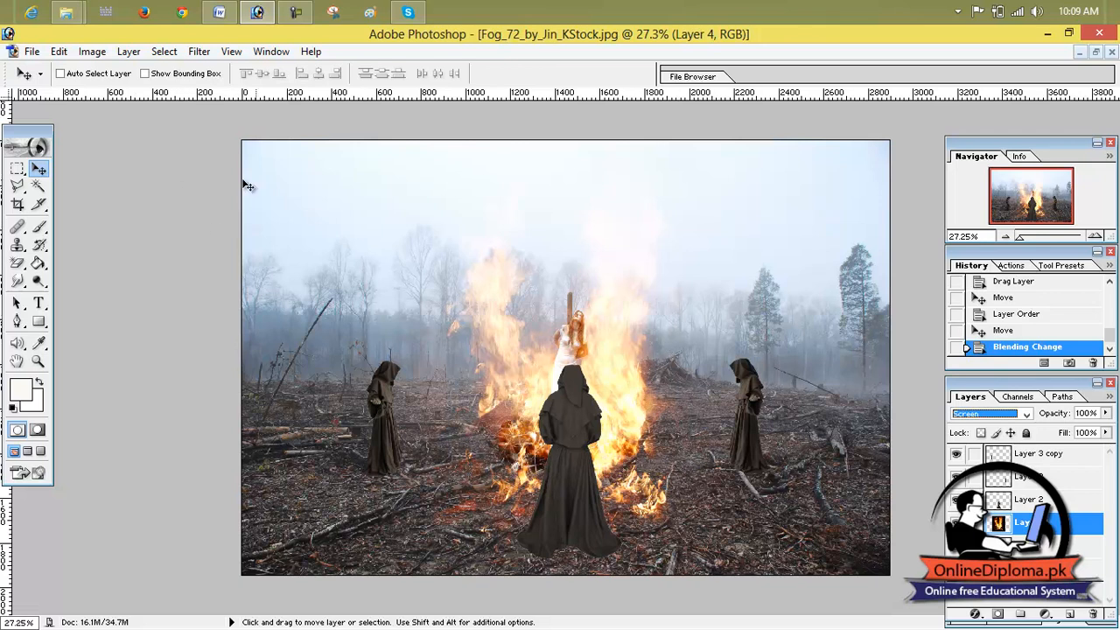
{"action": "left_click_drag", "start_coordinate": [606, 293], "coordinate": [610, 304]}
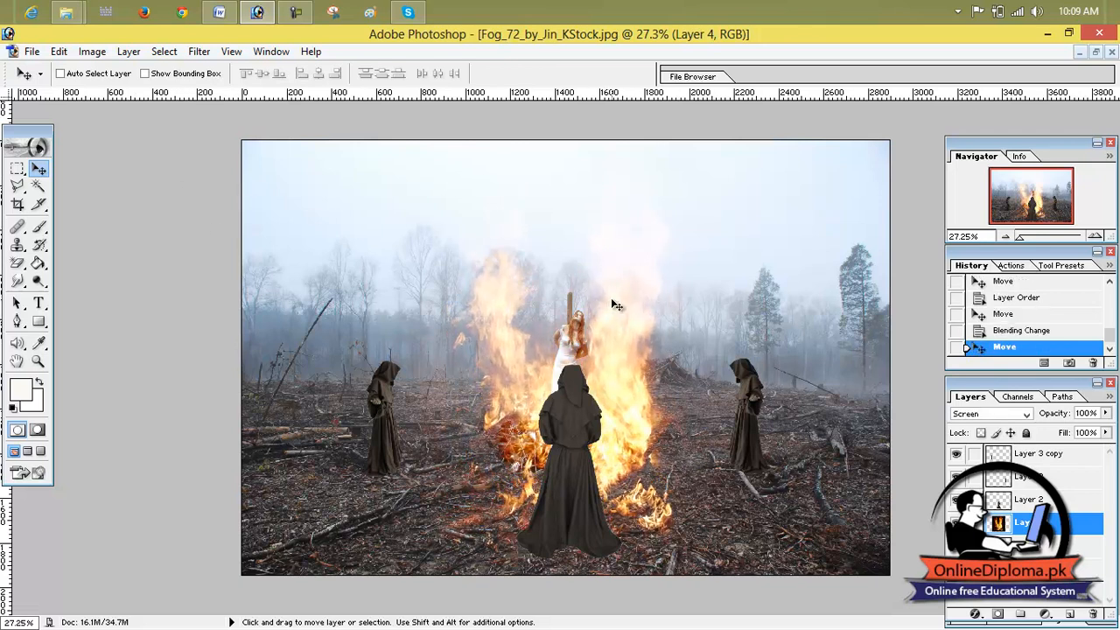
Scale the fire to about 32% width and 32.3% height and position it on the woodpile around the woman.
{"action": "key", "text": "ctrl+t"}
{"action": "left_click_drag", "start_coordinate": [741, 140], "coordinate": [673, 242]}
{"action": "left_click_drag", "start_coordinate": [602, 297], "coordinate": [631, 272]}
{"action": "left_click_drag", "start_coordinate": [704, 213], "coordinate": [554, 400]}
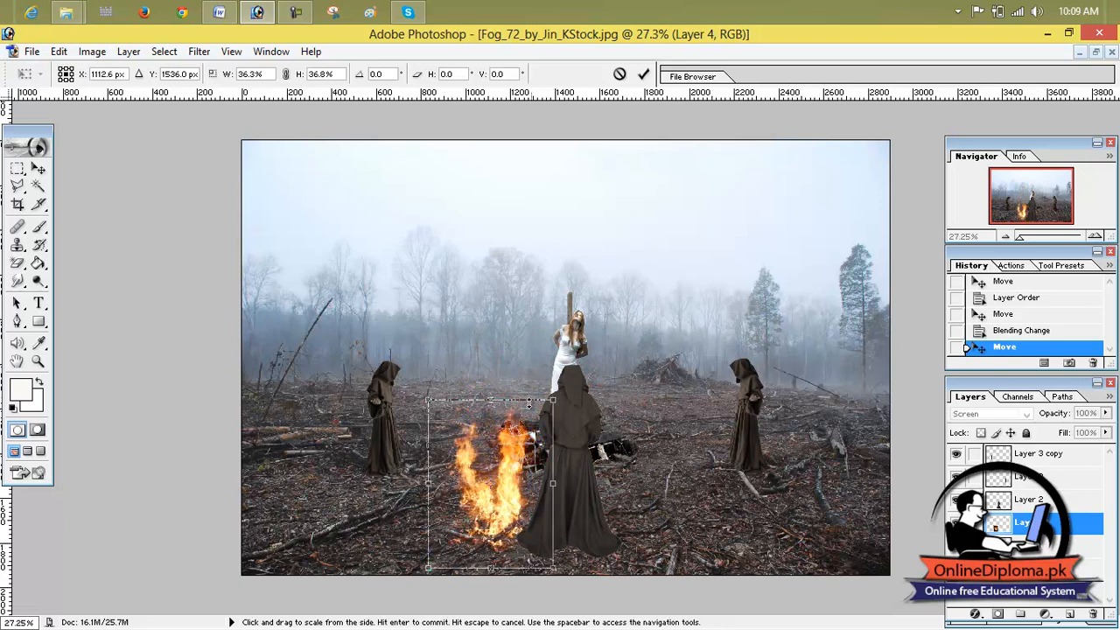
{"action": "left_click_drag", "start_coordinate": [523, 470], "coordinate": [597, 386]}
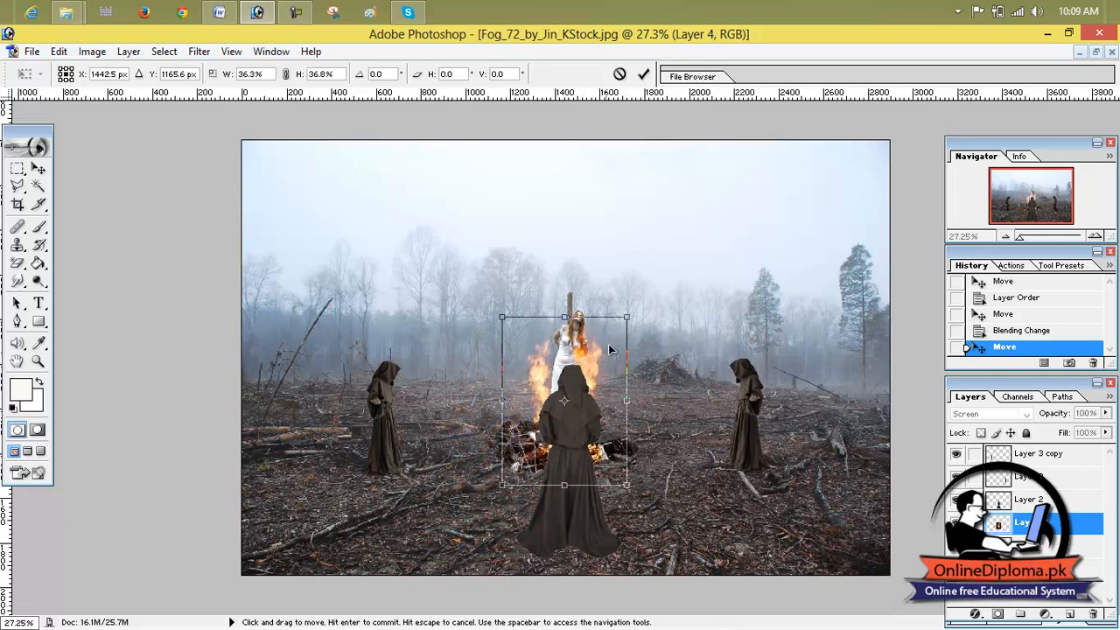
{"action": "left_click_drag", "start_coordinate": [628, 311], "coordinate": [626, 330]}
{"action": "left_click_drag", "start_coordinate": [594, 378], "coordinate": [594, 375]}
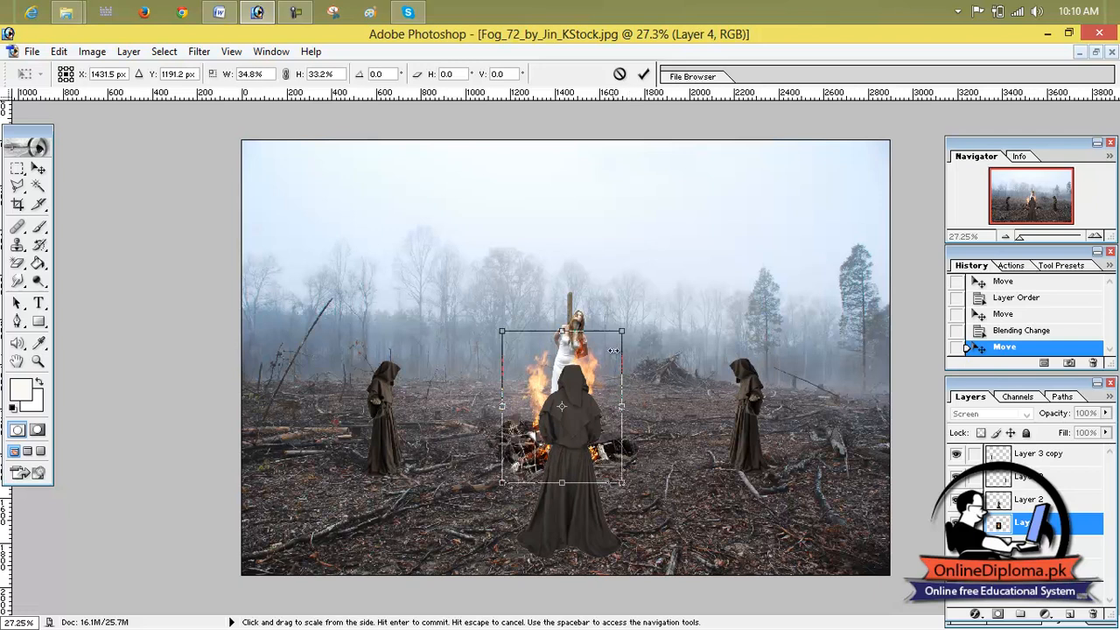
{"action": "left_click_drag", "start_coordinate": [623, 331], "coordinate": [619, 335]}
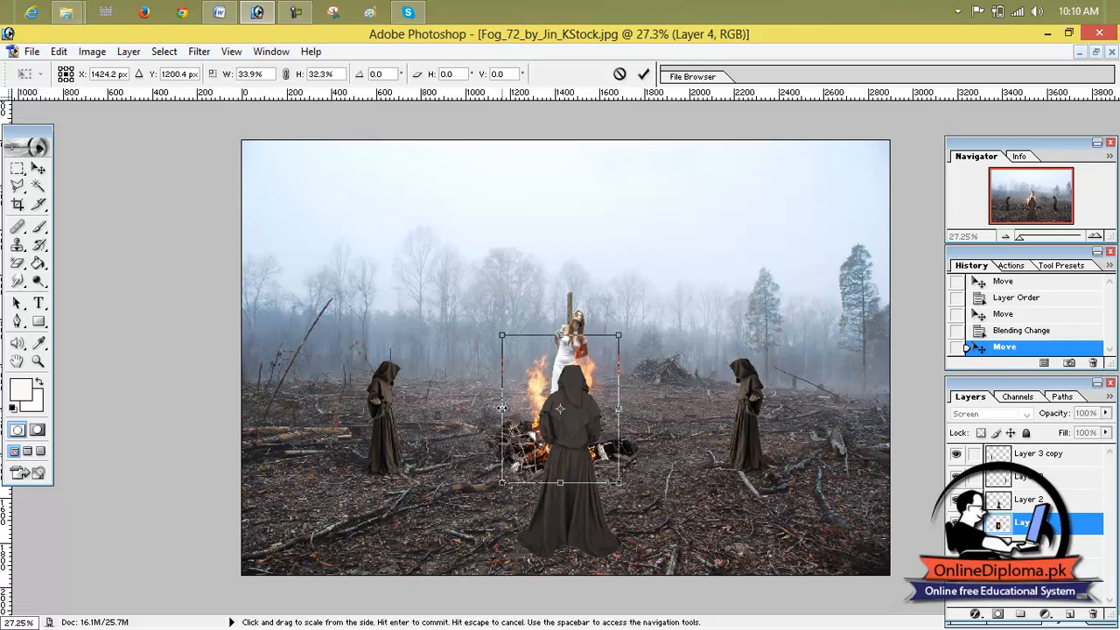
{"action": "left_click_drag", "start_coordinate": [502, 408], "coordinate": [508, 408]}
{"action": "left_click_drag", "start_coordinate": [602, 388], "coordinate": [605, 388]}
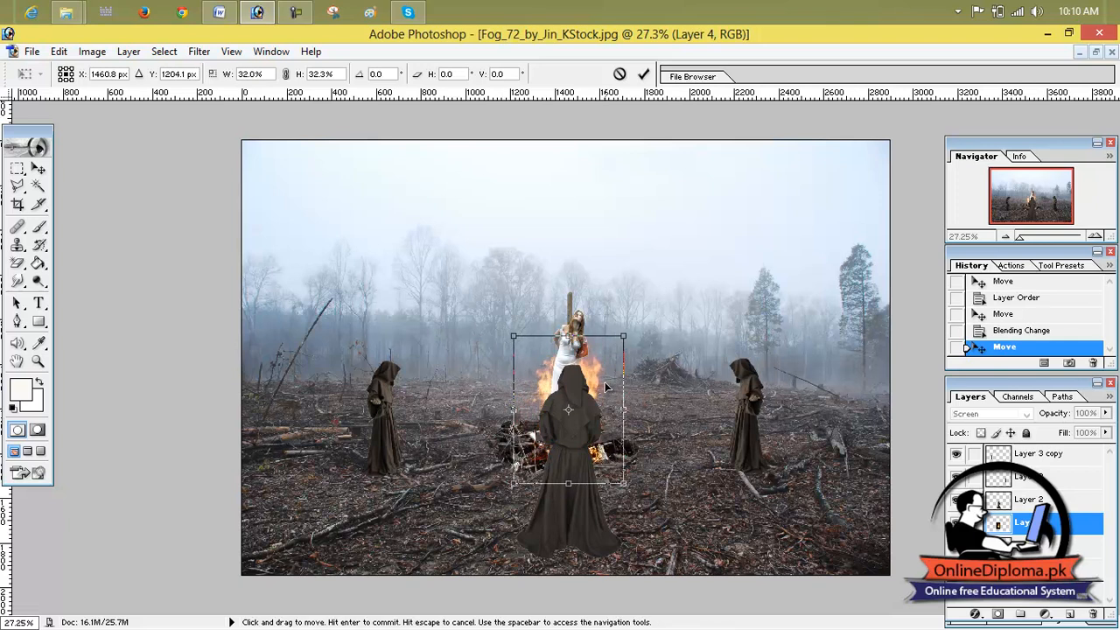
{"action": "left_click", "coordinate": [643, 73]}
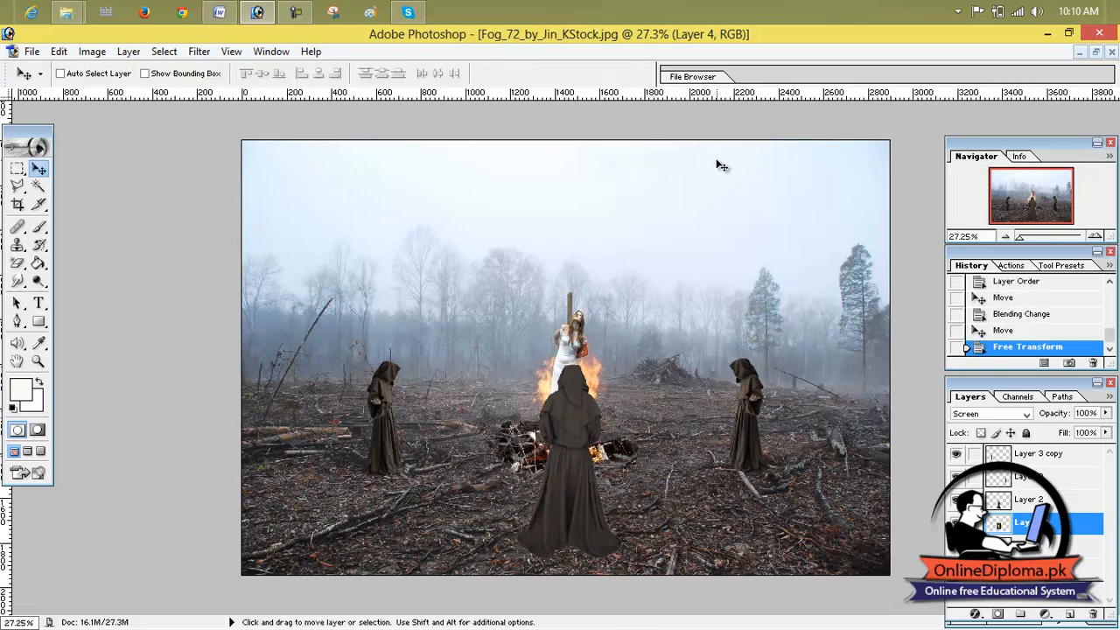
{"action": "left_click", "coordinate": [94, 50]}
{"action": "mouse_move", "coordinate": [124, 95]}
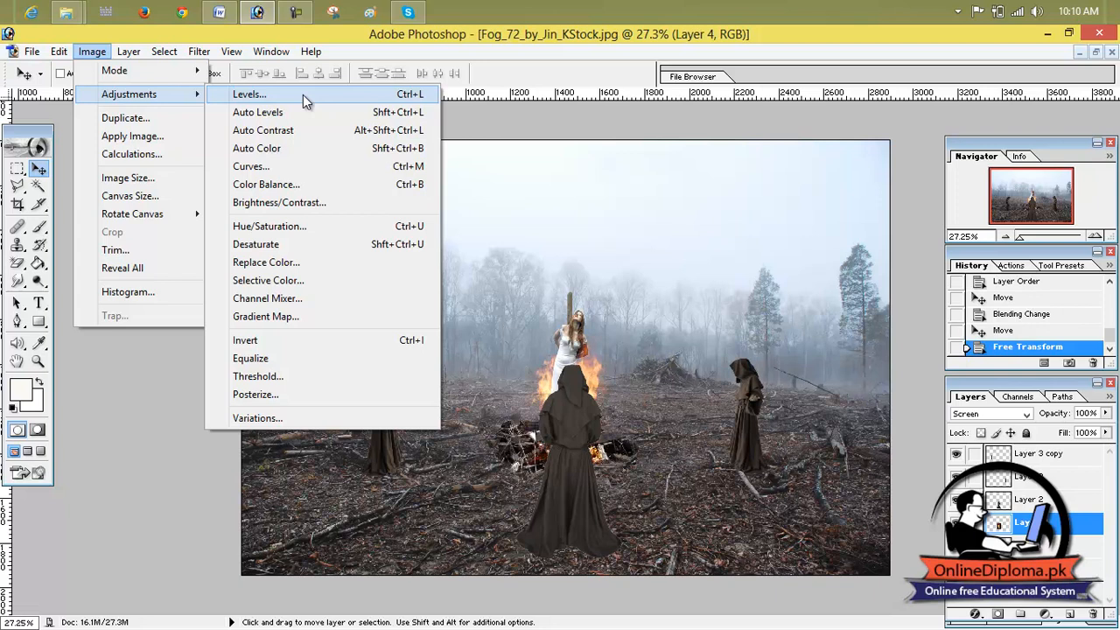
{"action": "mouse_move", "coordinate": [193, 71]}
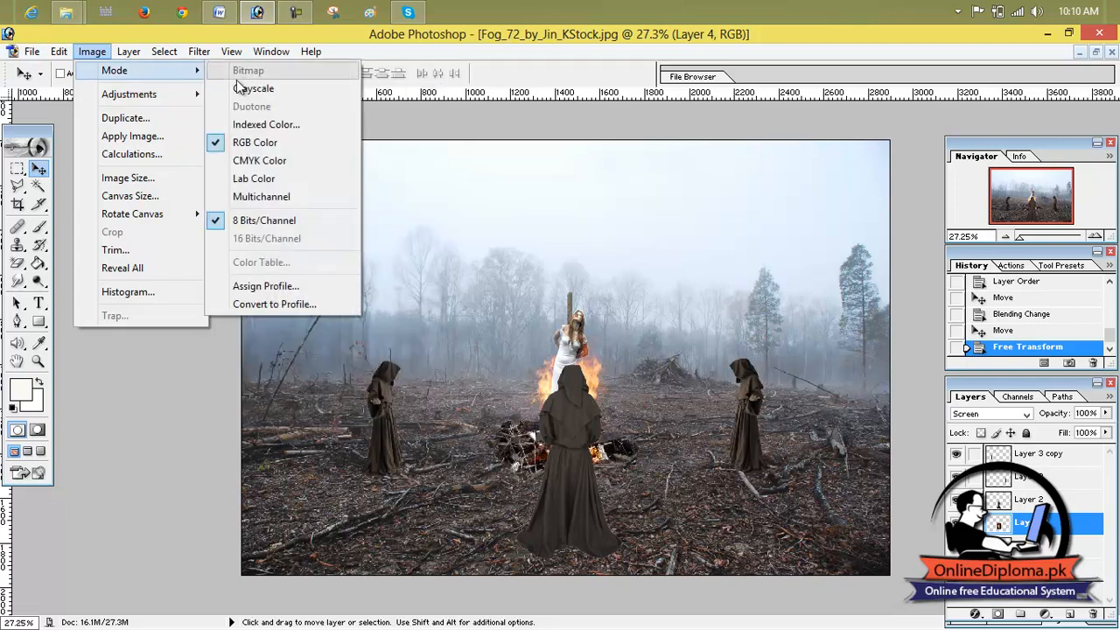
{"action": "left_click", "coordinate": [282, 125]}
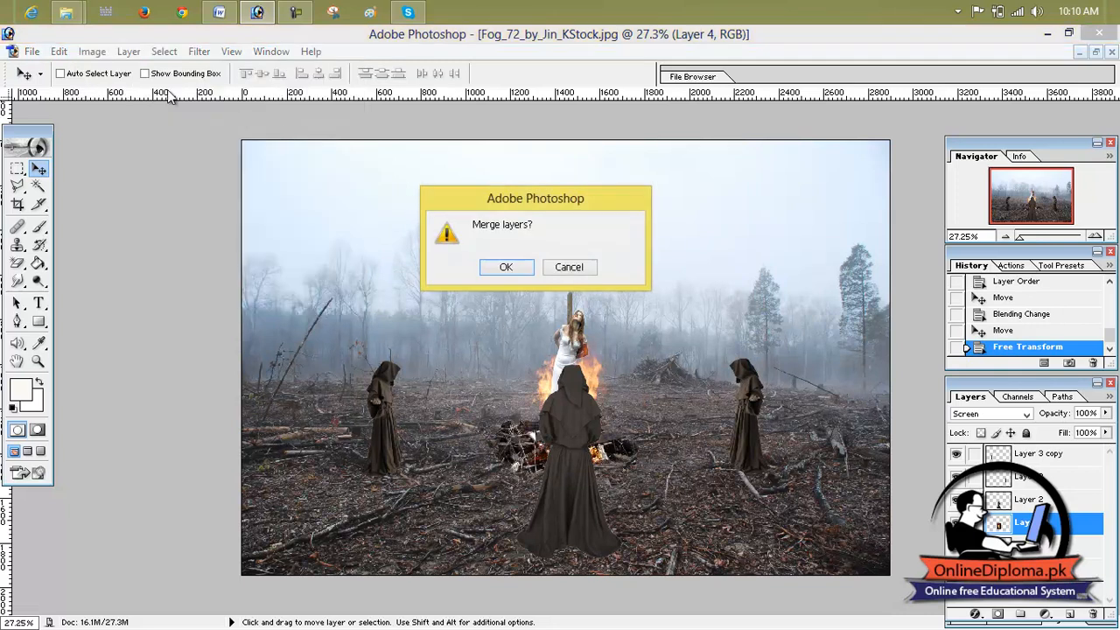
{"action": "left_click", "coordinate": [517, 266]}
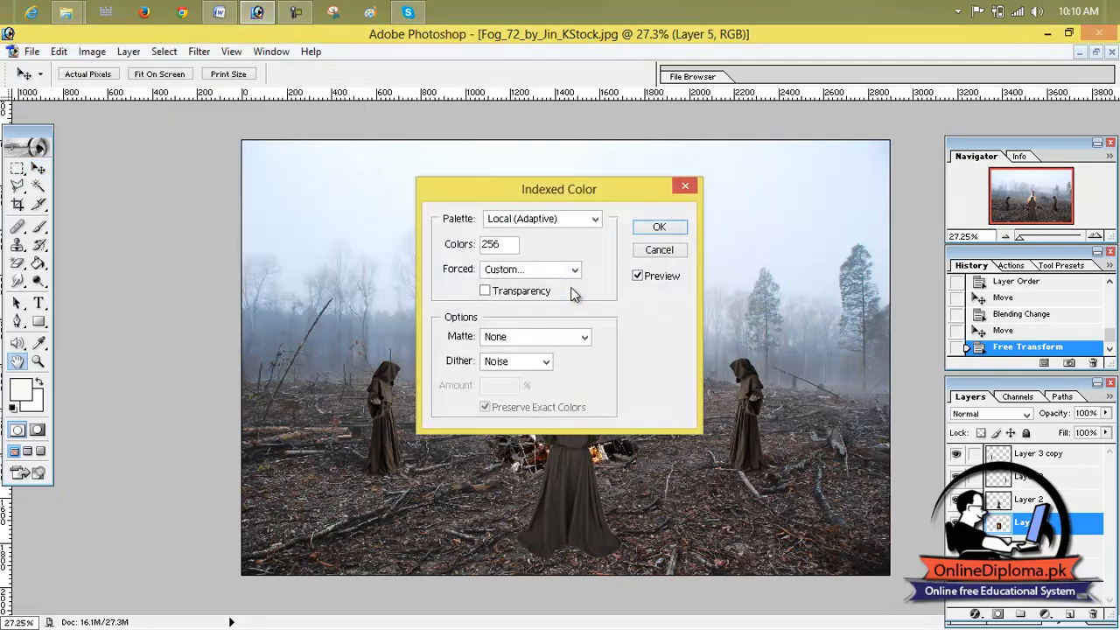
{"action": "left_click", "coordinate": [686, 188]}
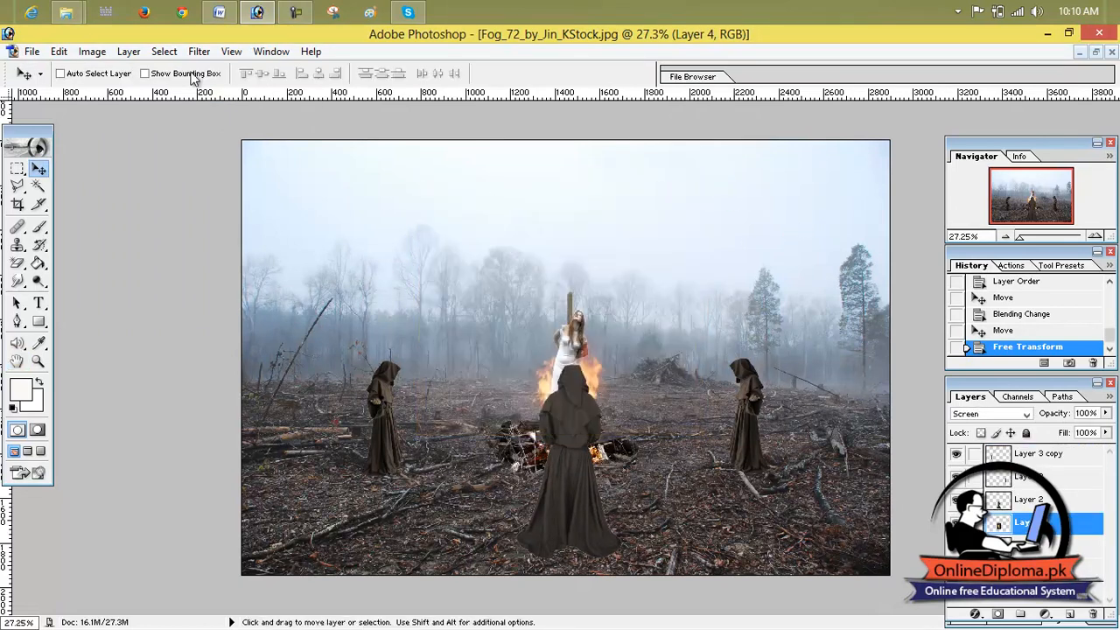
{"action": "left_click", "coordinate": [128, 51]}
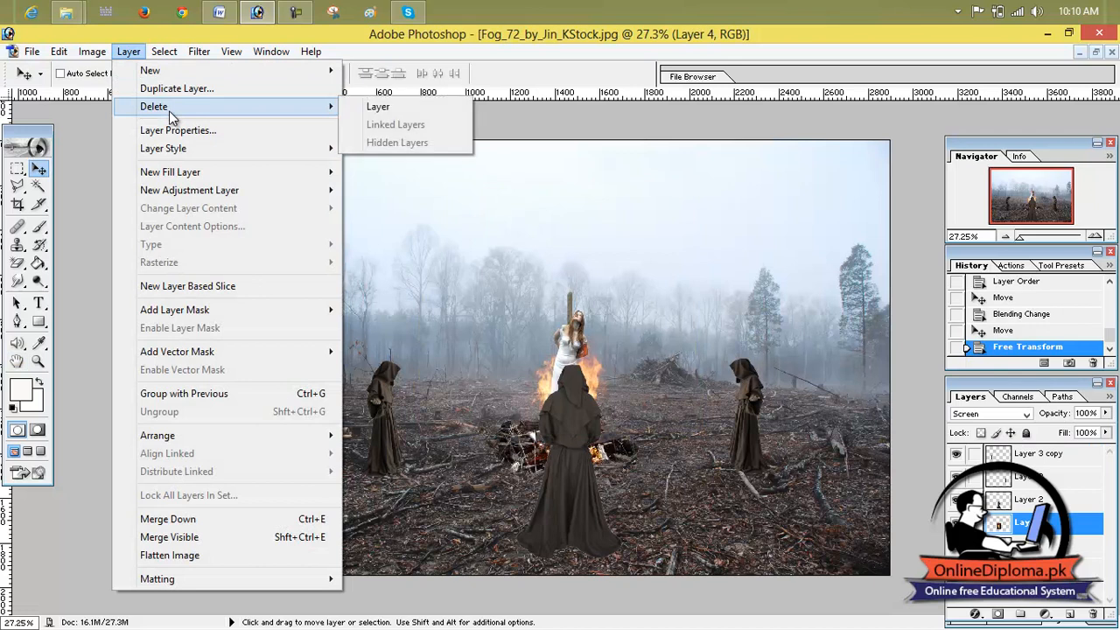
{"action": "mouse_move", "coordinate": [92, 51]}
{"action": "mouse_move", "coordinate": [113, 72]}
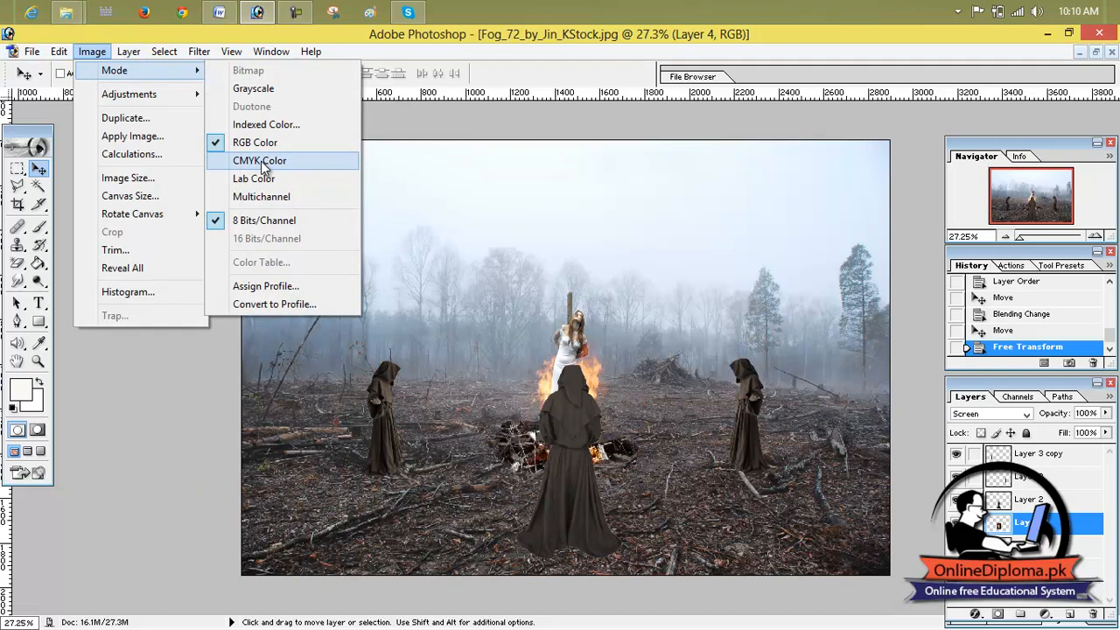
{"action": "left_click", "coordinate": [263, 89]}
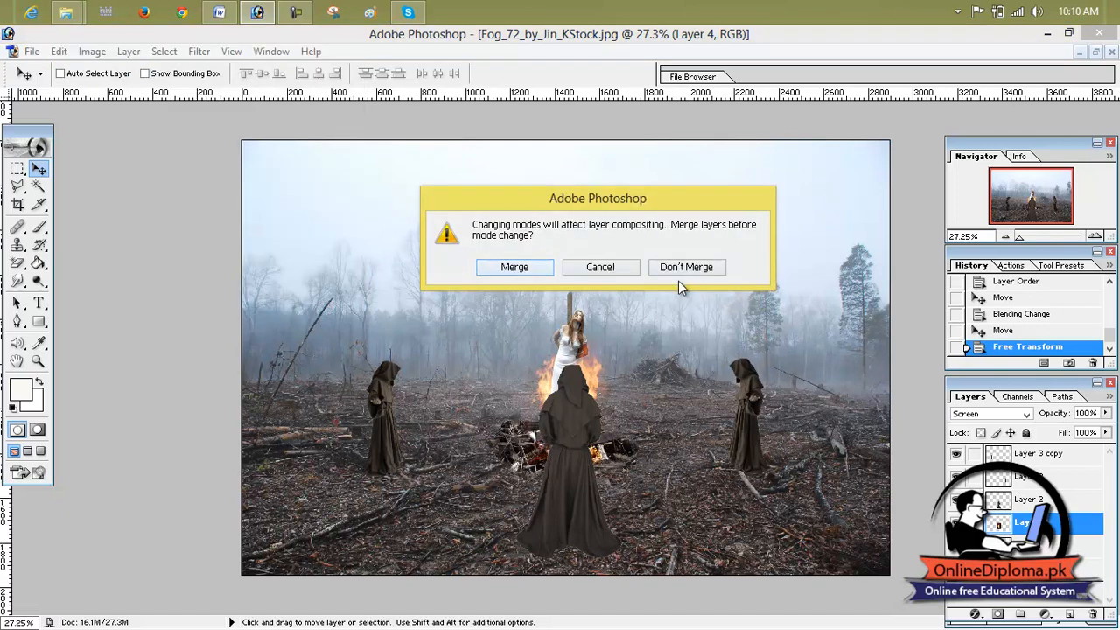
{"action": "left_click", "coordinate": [618, 266]}
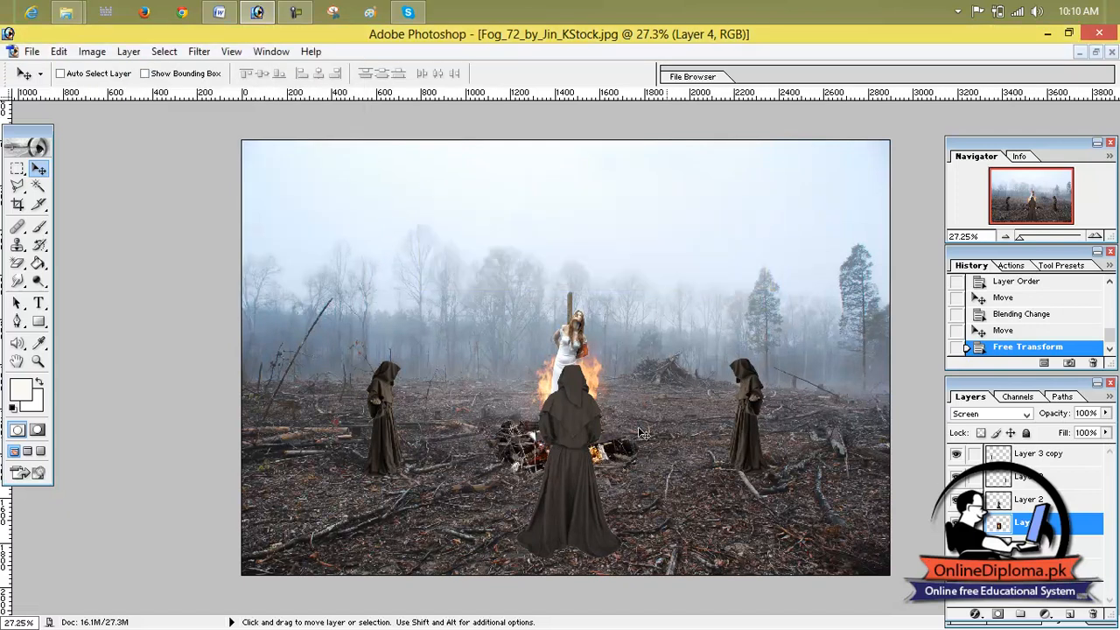
Try colorizing the fire layer with Hue/Saturation at hue 28, saturation 90 and lightness -18.
{"action": "left_click", "coordinate": [129, 51]}
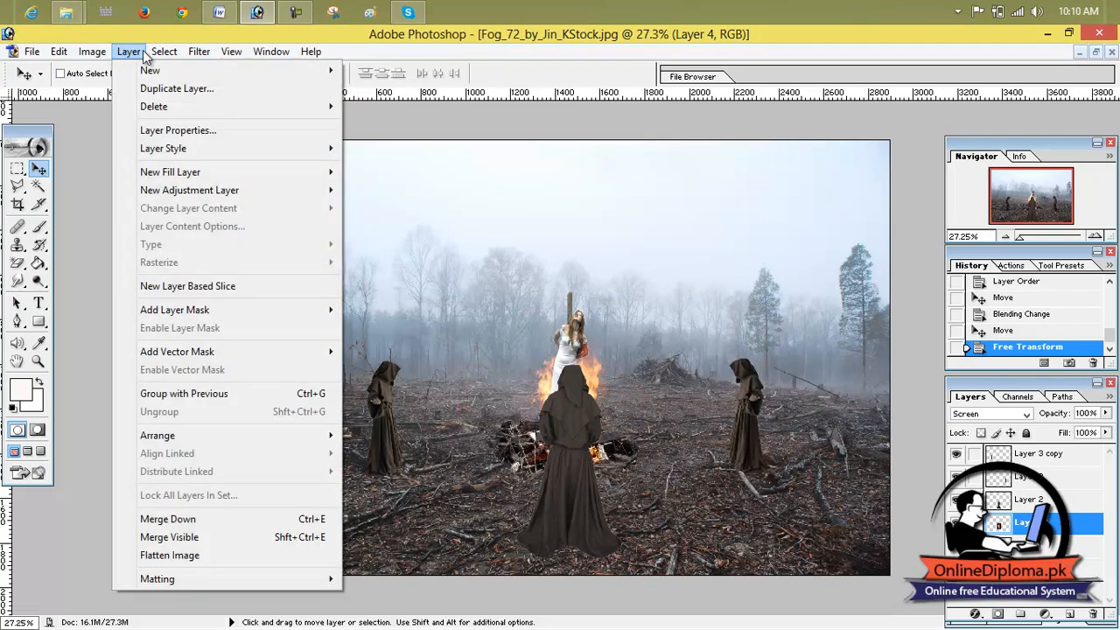
{"action": "mouse_move", "coordinate": [123, 94]}
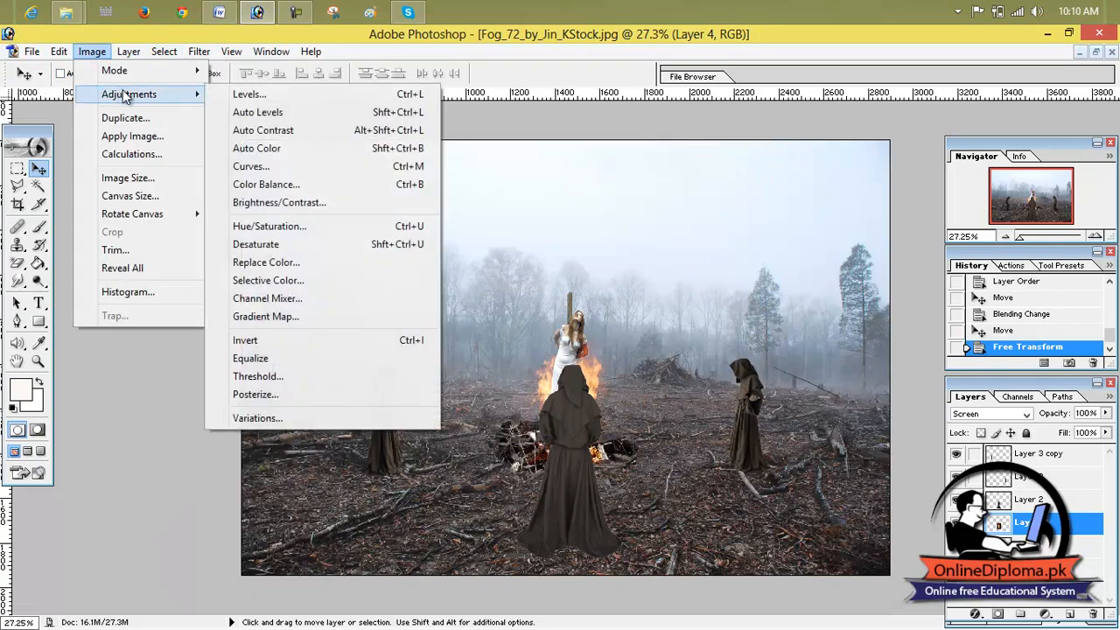
{"action": "left_click", "coordinate": [314, 229]}
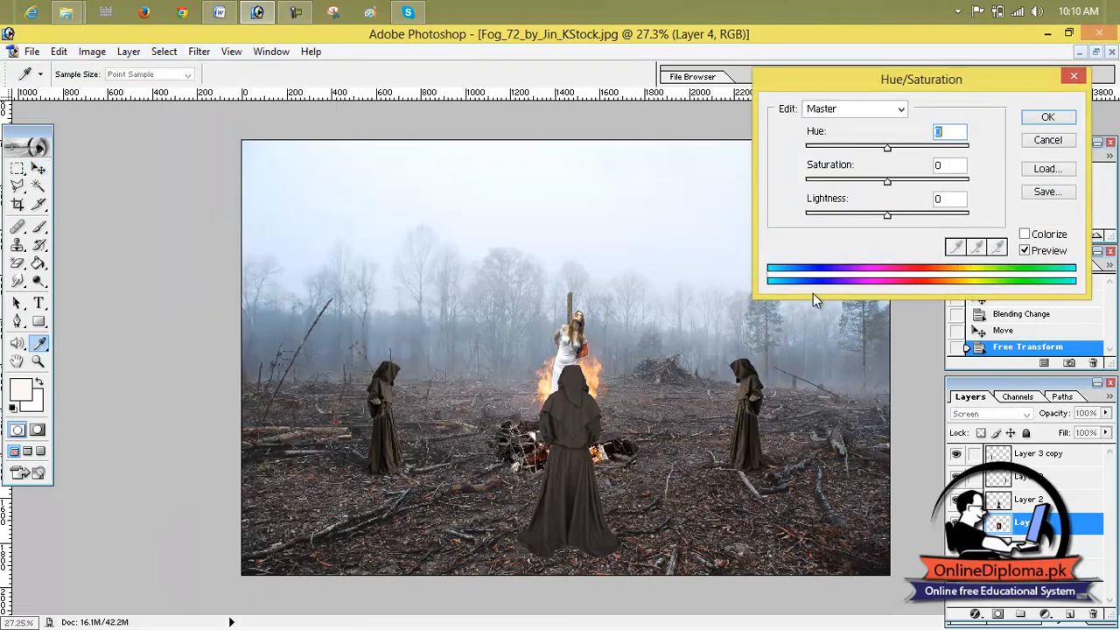
{"action": "left_click", "coordinate": [1024, 234]}
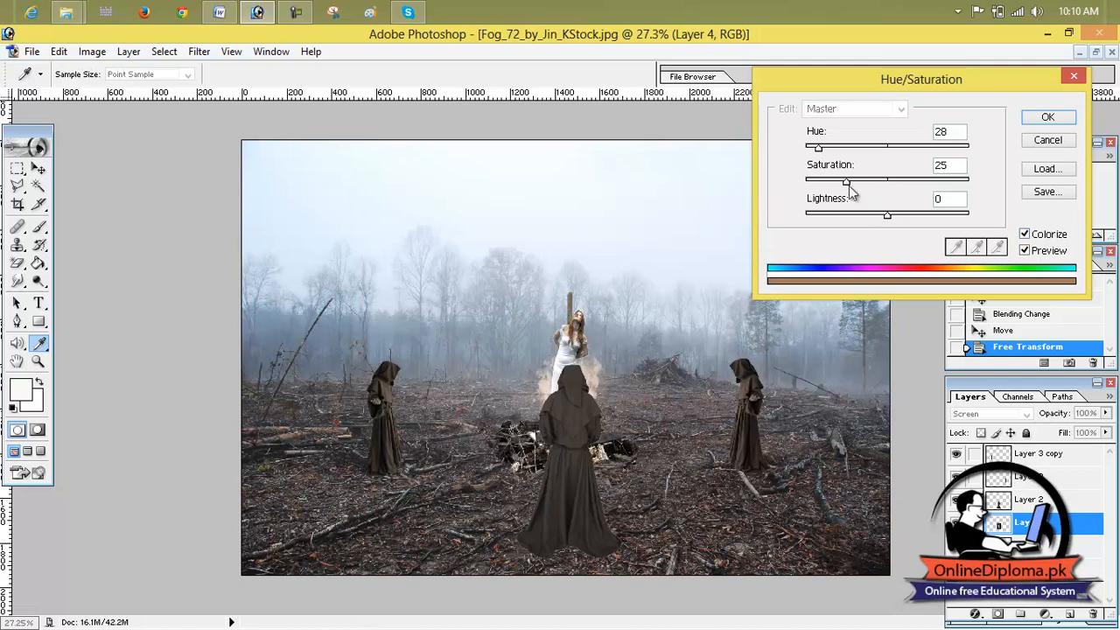
{"action": "left_click_drag", "start_coordinate": [849, 181], "coordinate": [954, 219]}
{"action": "mouse_move", "coordinate": [886, 219]}
{"action": "left_mouse_down"}
{"action": "mouse_move", "coordinate": [925, 220]}
{"action": "mouse_move", "coordinate": [870, 219]}
{"action": "left_mouse_up"}
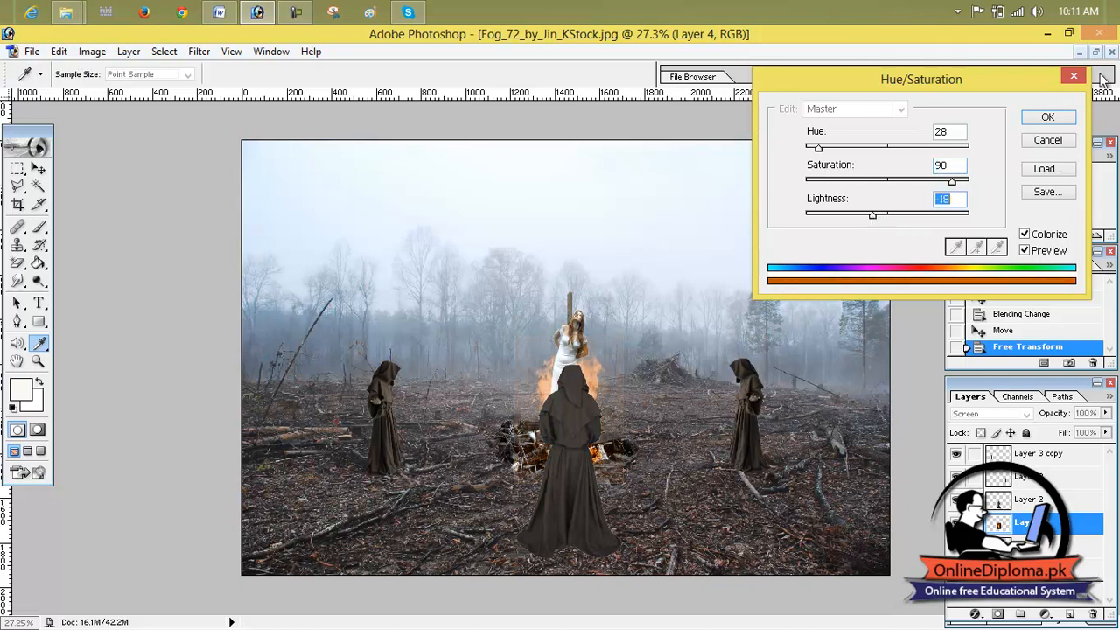
{"action": "left_click", "coordinate": [1053, 116]}
{"action": "key", "text": "v"}
Adjust the fire layer's Color Balance highlights to color levels -31, +75 and -59.
{"action": "left_click", "coordinate": [164, 51]}
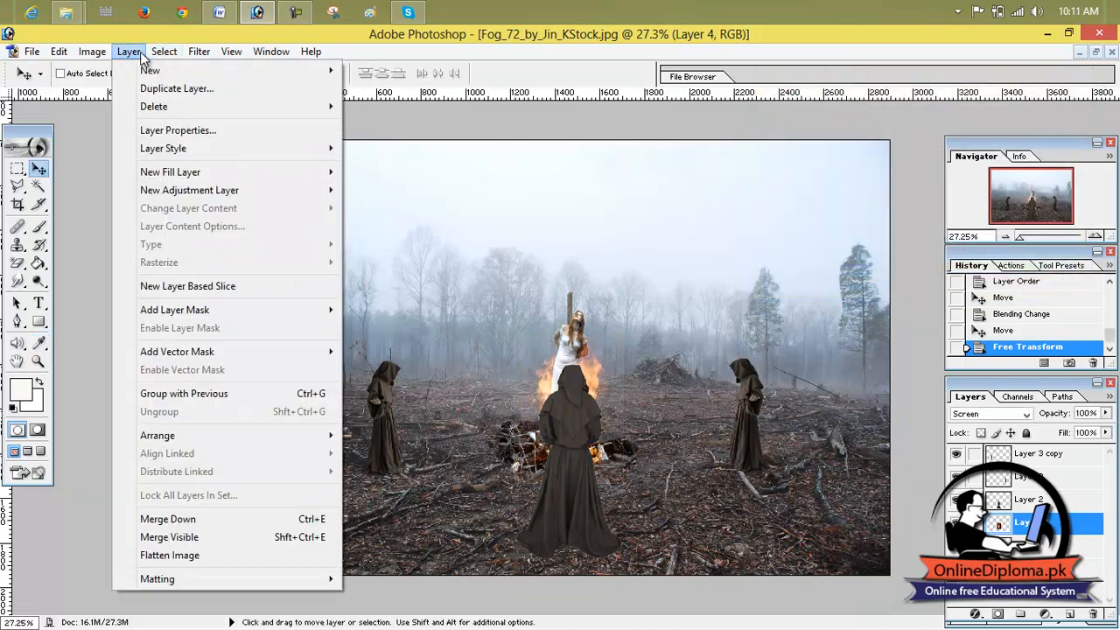
{"action": "mouse_move", "coordinate": [124, 93]}
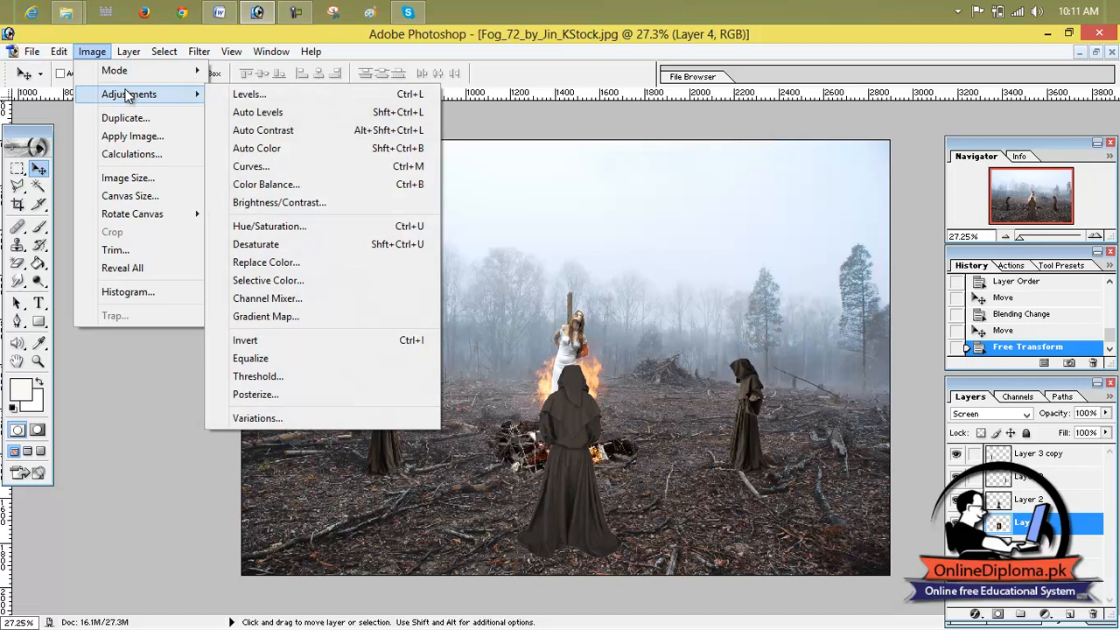
{"action": "left_click", "coordinate": [351, 184]}
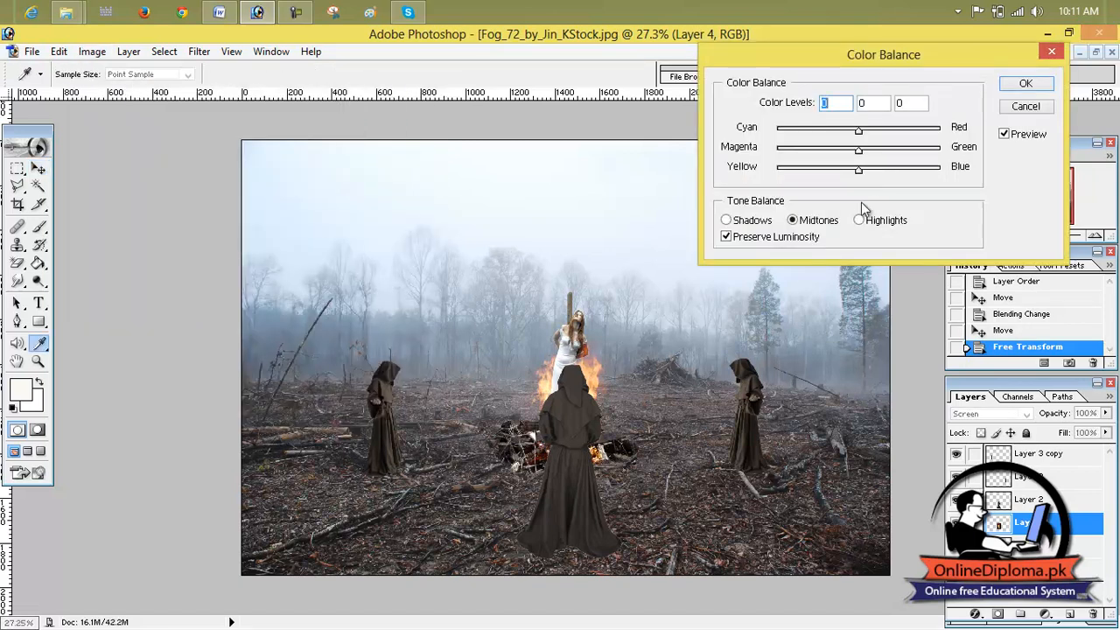
{"action": "left_click_drag", "start_coordinate": [852, 138], "coordinate": [945, 158]}
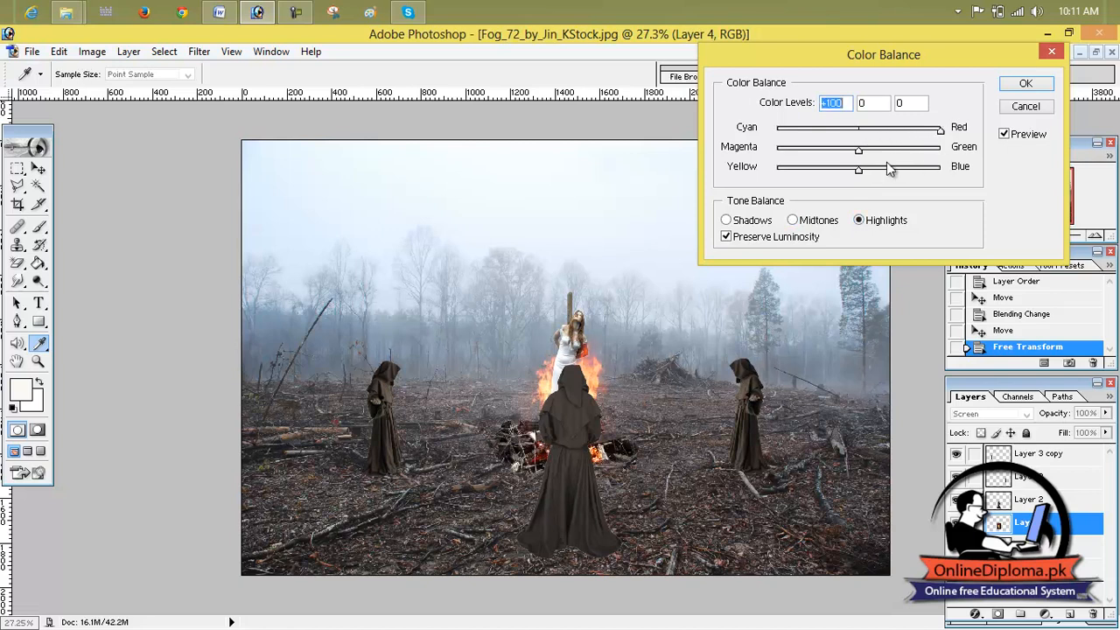
{"action": "left_click_drag", "start_coordinate": [859, 151], "coordinate": [919, 175]}
Set the fire's shadow color levels to -71, -52 and +74, fine-tune the highlights' cyan-red level, and apply the Color Balance.
{"action": "left_click", "coordinate": [725, 220]}
{"action": "left_click_drag", "start_coordinate": [860, 151], "coordinate": [817, 172]}
{"action": "left_click_drag", "start_coordinate": [861, 132], "coordinate": [801, 132]}
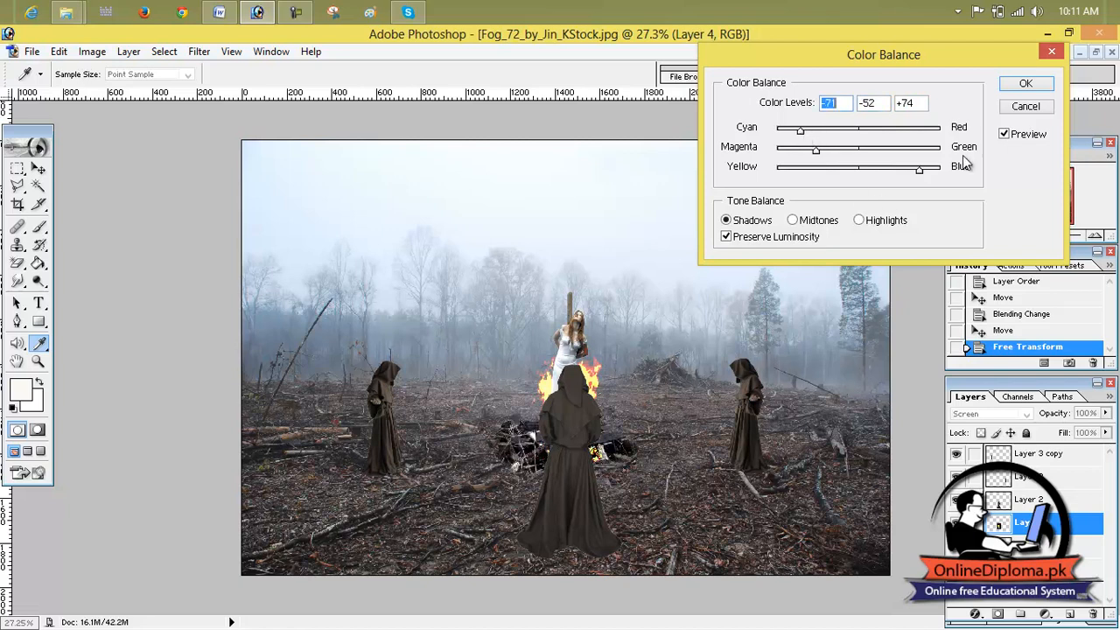
{"action": "left_click", "coordinate": [861, 220]}
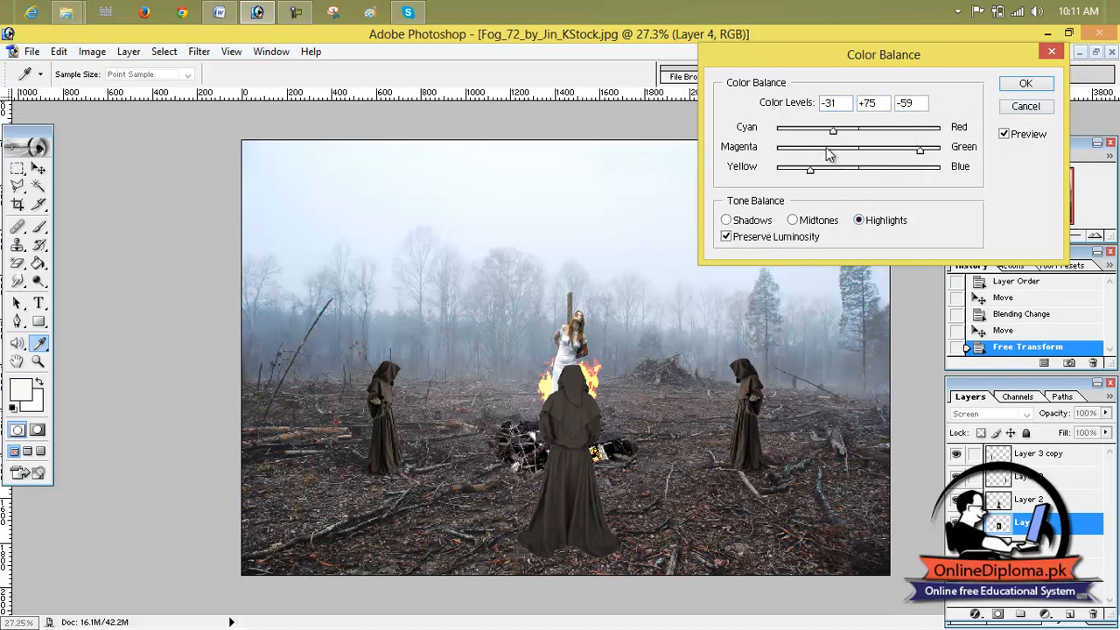
{"action": "mouse_move", "coordinate": [836, 133]}
{"action": "left_mouse_down"}
{"action": "mouse_move", "coordinate": [882, 134]}
{"action": "mouse_move", "coordinate": [802, 138]}
{"action": "mouse_move", "coordinate": [834, 141]}
{"action": "left_mouse_up"}
{"action": "left_click", "coordinate": [1024, 85]}
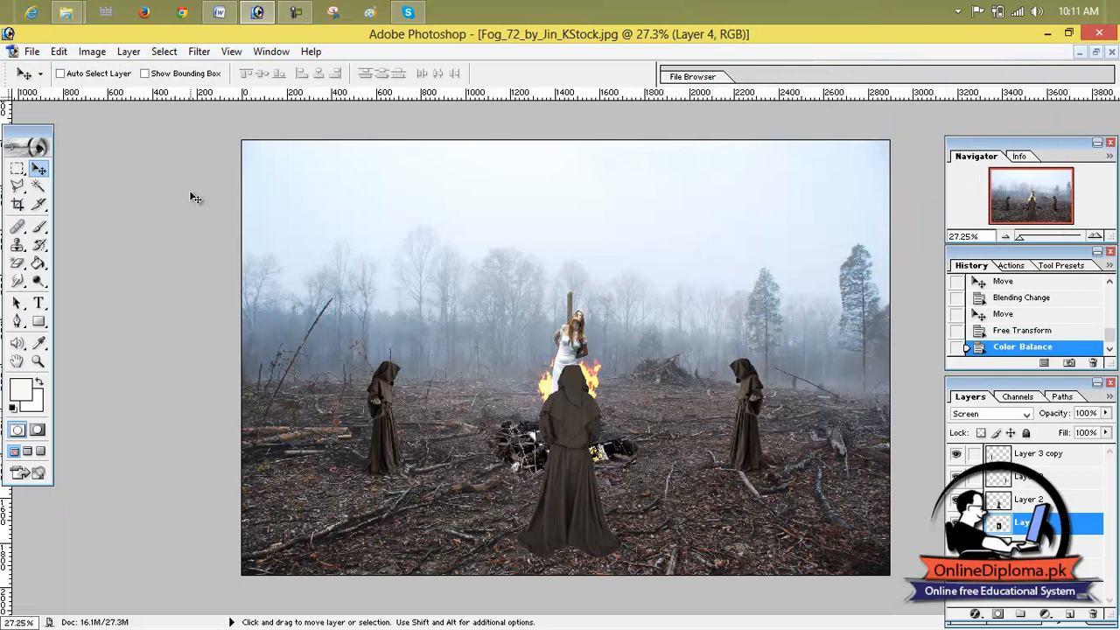
Open the fire cutout image 4.jpg from the valley of death folder.
{"action": "left_click", "coordinate": [35, 51]}
{"action": "left_click", "coordinate": [52, 91]}
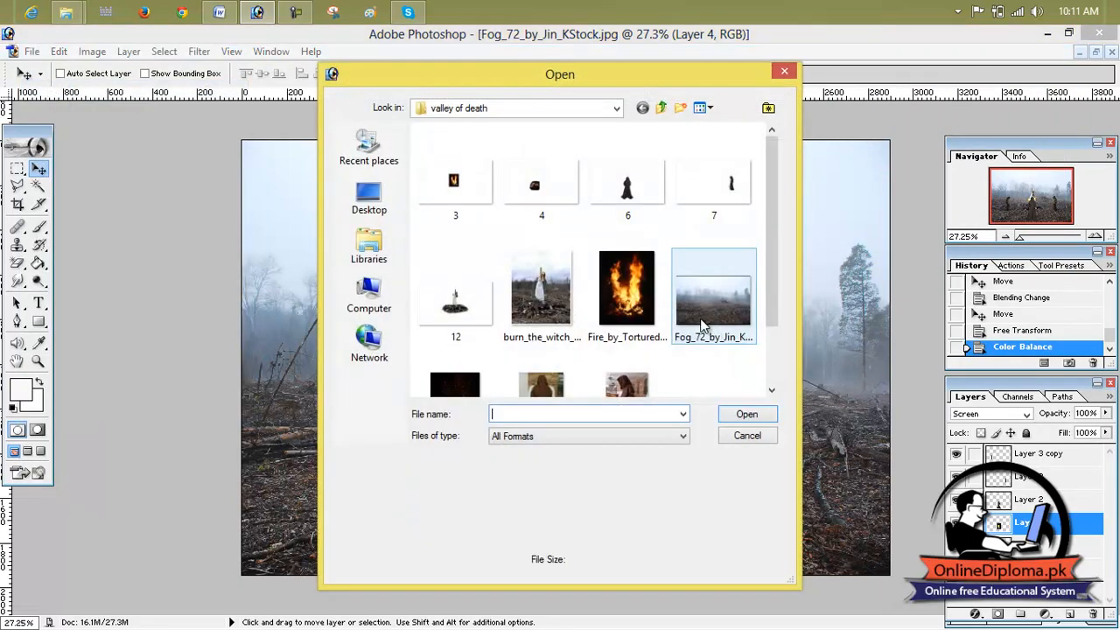
{"action": "mouse_move", "coordinate": [772, 216]}
{"action": "left_mouse_down"}
{"action": "mouse_move", "coordinate": [765, 321]}
{"action": "mouse_move", "coordinate": [783, 213]}
{"action": "left_mouse_up"}
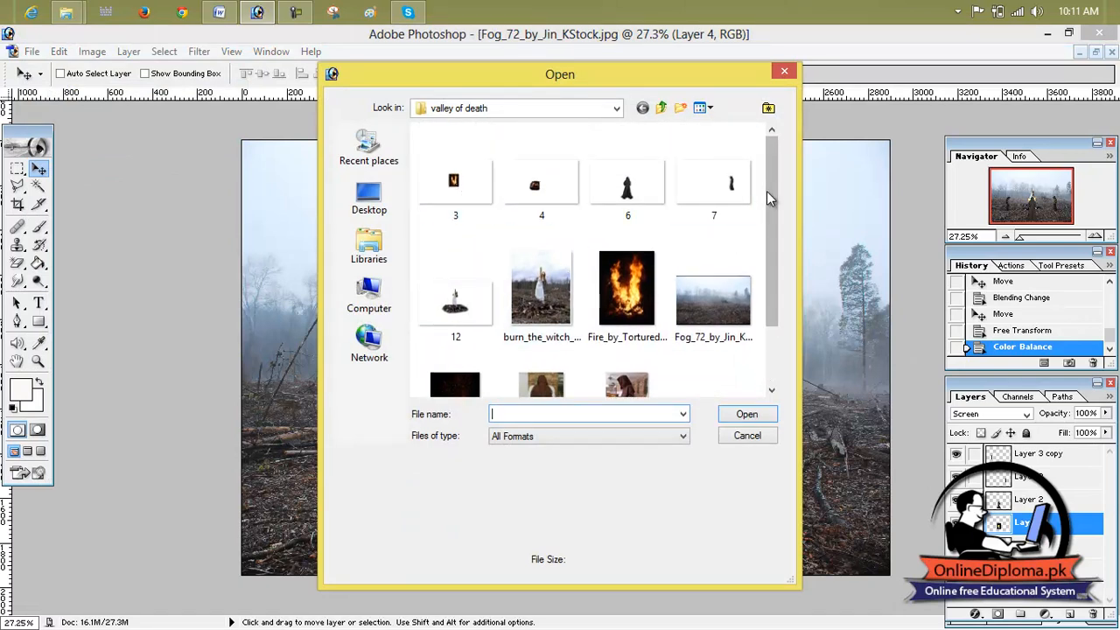
{"action": "left_click", "coordinate": [564, 191]}
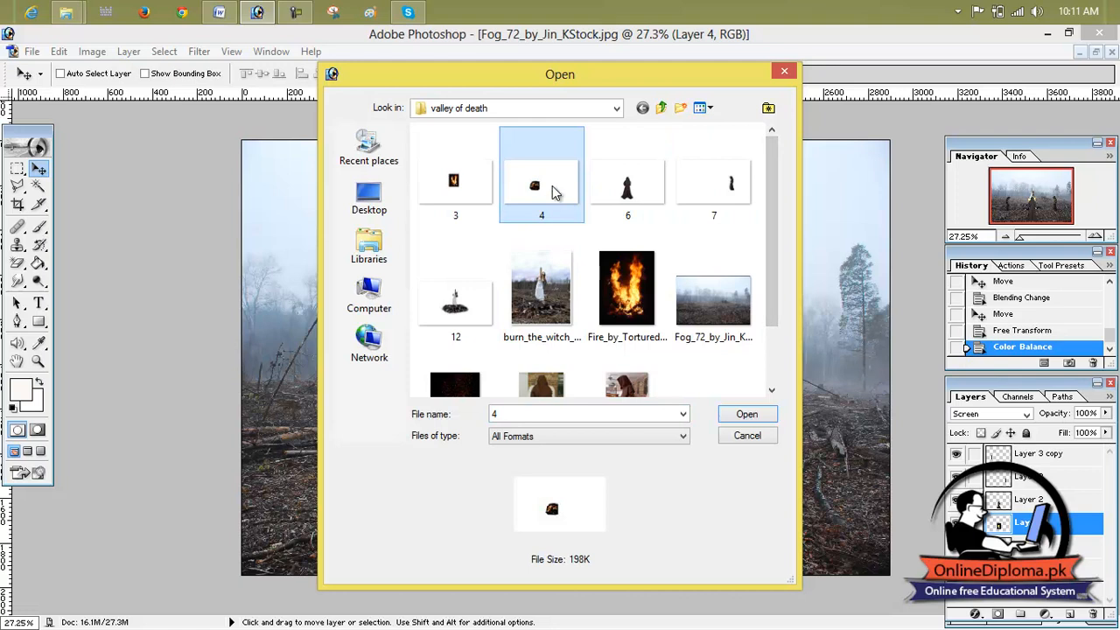
{"action": "double_click", "coordinate": [562, 196]}
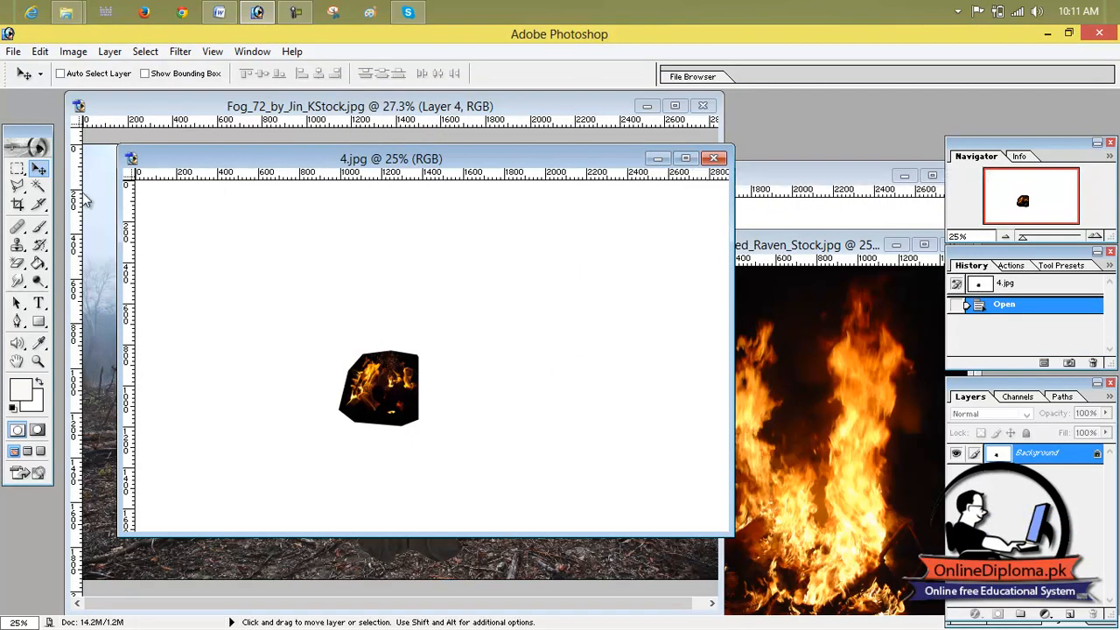
Convert the background of 4.jpg into a regular layer and remove its white area with the Magic Eraser.
{"action": "left_click", "coordinate": [685, 158]}
{"action": "double_click", "coordinate": [1011, 453]}
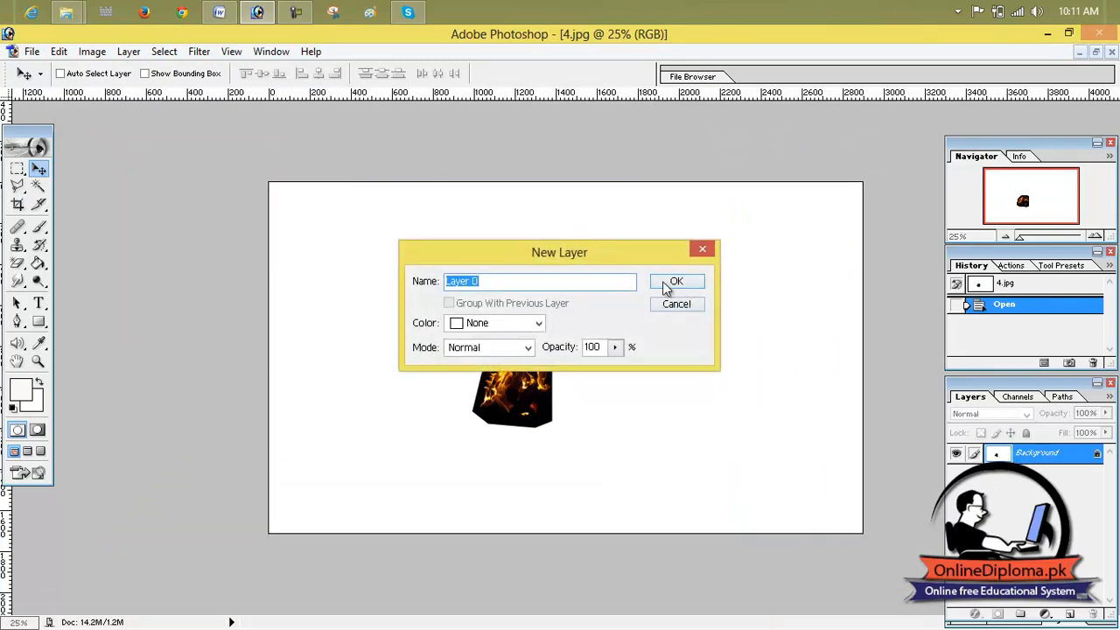
{"action": "left_click", "coordinate": [667, 284]}
{"action": "left_click", "coordinate": [18, 262]}
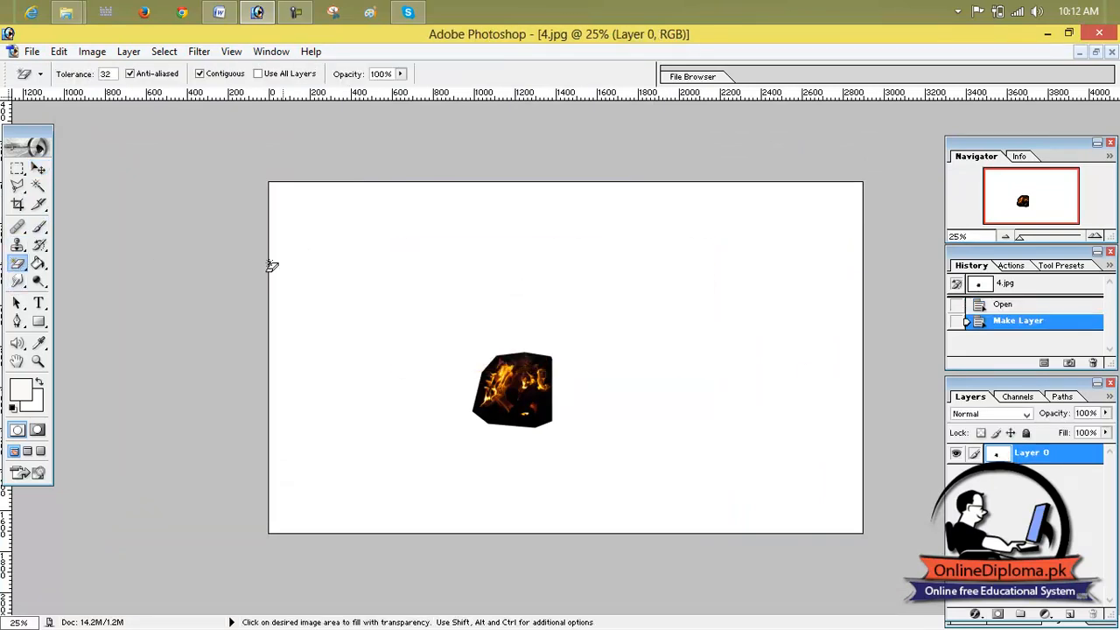
{"action": "left_click", "coordinate": [721, 413]}
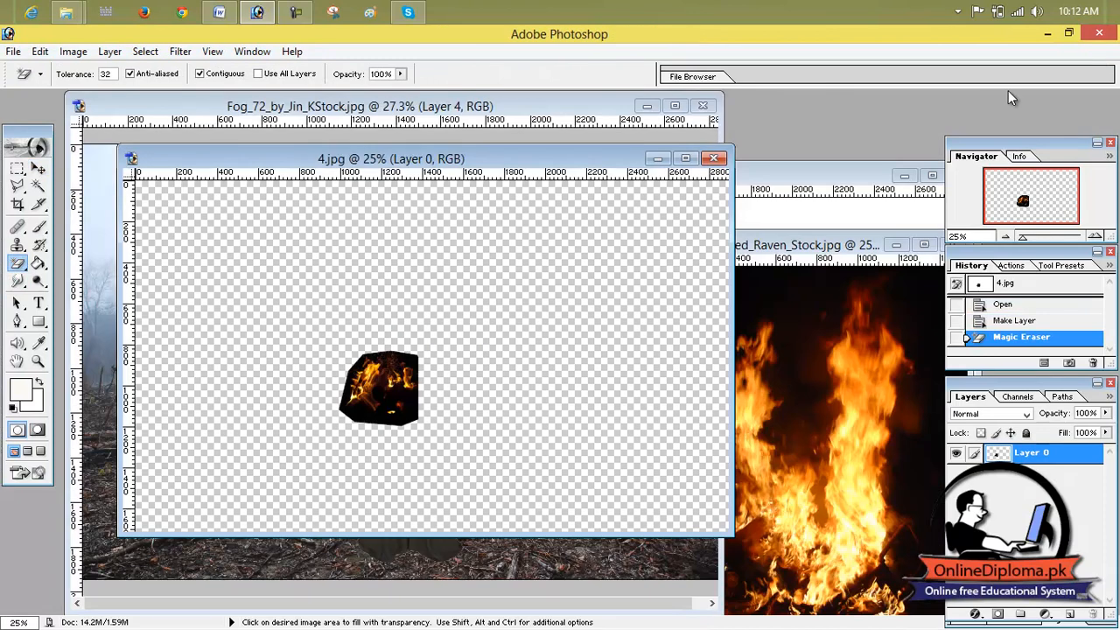
Copy the fire cutout into the fog composite and place it on the woodpile just left of the front robed figure.
{"action": "left_click", "coordinate": [1096, 51]}
{"action": "left_click", "coordinate": [40, 168]}
{"action": "left_click_drag", "start_coordinate": [308, 372], "coordinate": [226, 525]}
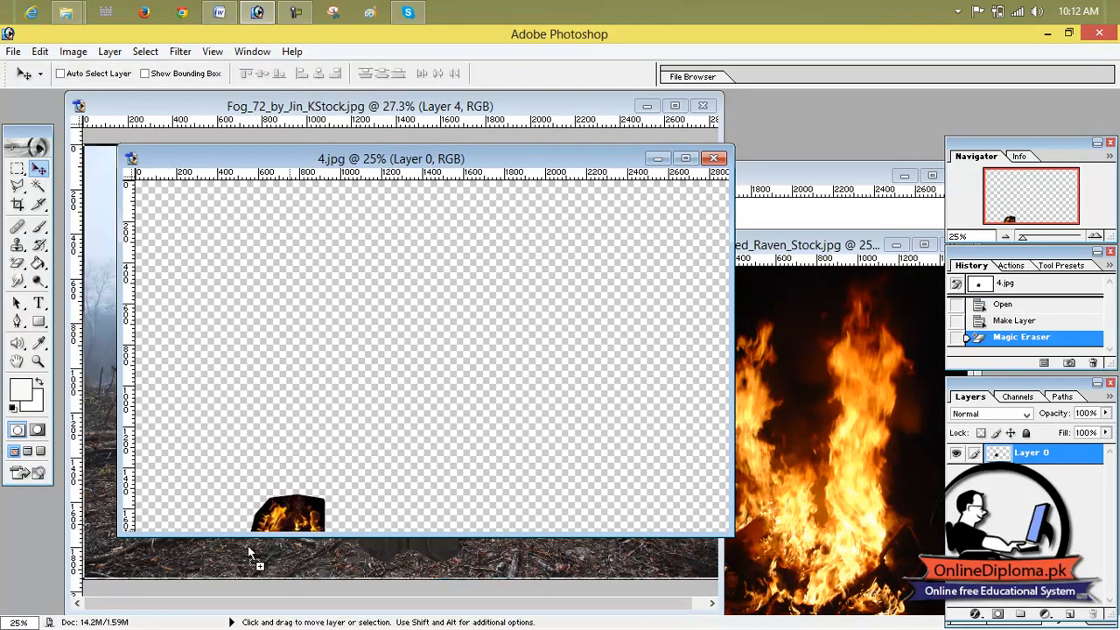
{"action": "left_click", "coordinate": [675, 106]}
{"action": "left_click_drag", "start_coordinate": [433, 543], "coordinate": [540, 447]}
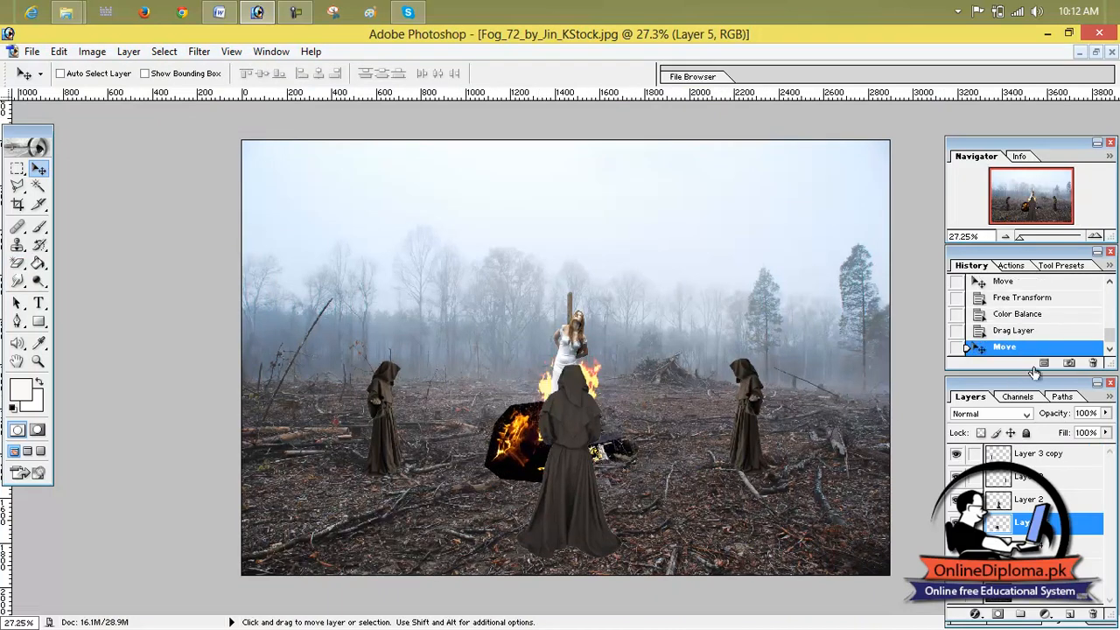
Set the fire cutout's blending mode to Screen and duplicate the flames across the woodpile on both sides of the front robed figure.
{"action": "left_click", "coordinate": [1011, 414]}
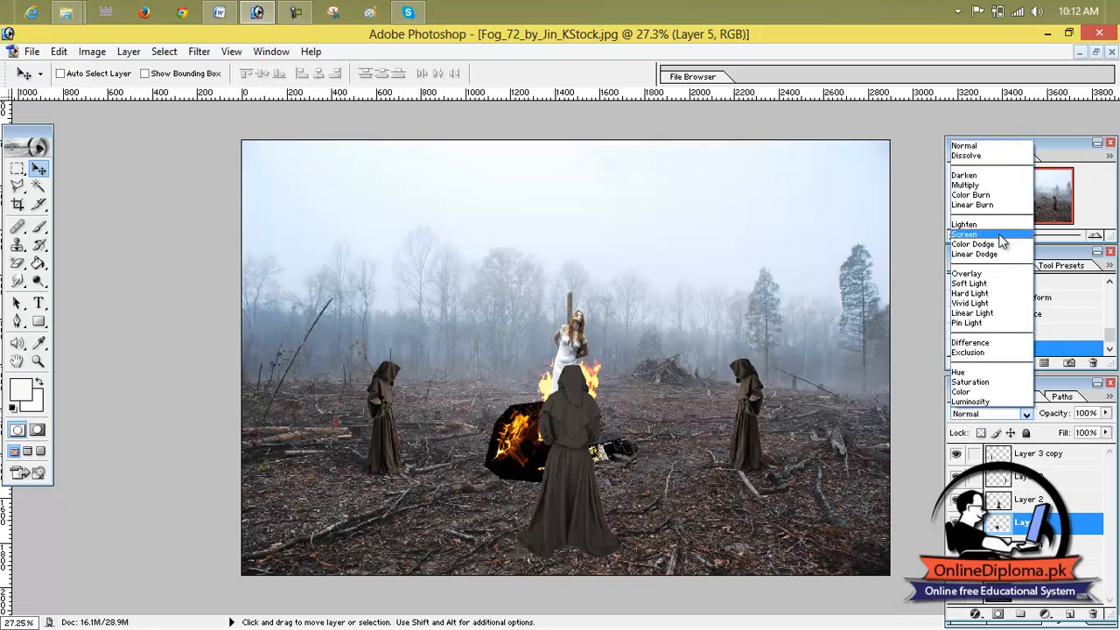
{"action": "left_click", "coordinate": [972, 234]}
{"action": "left_click_drag", "start_coordinate": [525, 435], "coordinate": [611, 452]}
{"action": "key", "text": "alt"}
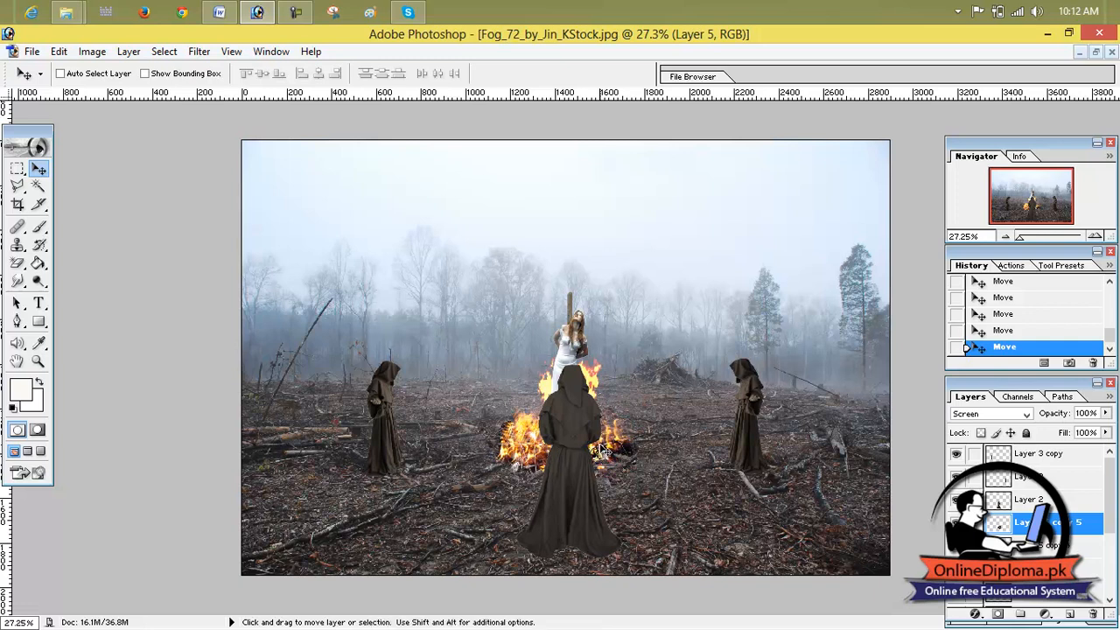
Flip the topmost flame copy horizontally and move it slightly up and right, to about X 1592 px, Y 1311 px.
{"action": "key", "text": "ctrl+t"}
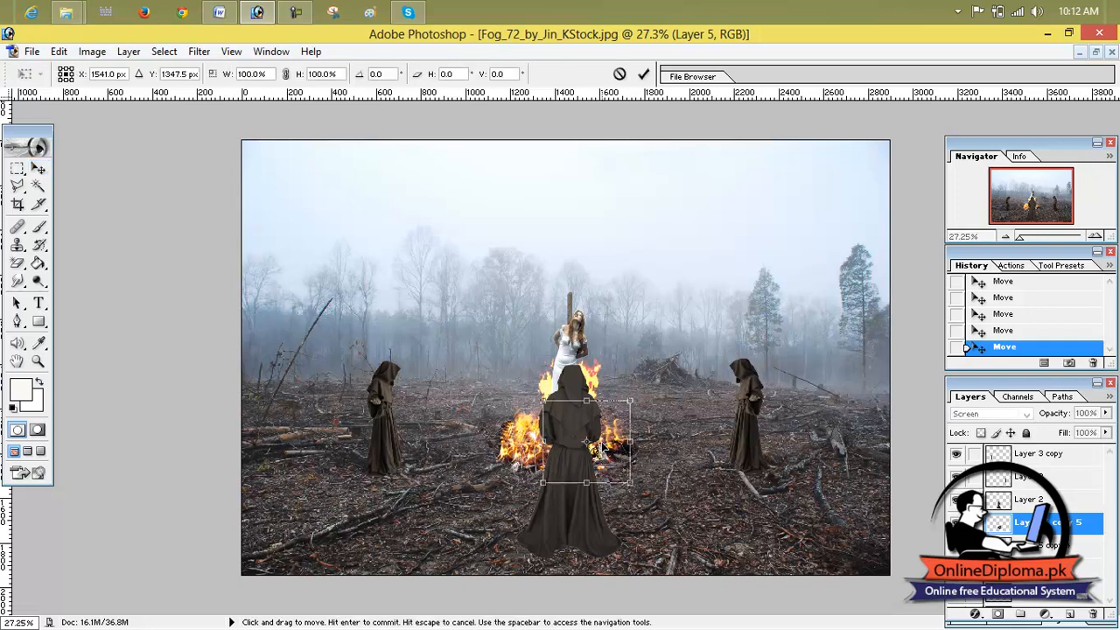
{"action": "right_click", "coordinate": [603, 447]}
{"action": "left_click", "coordinate": [654, 412]}
{"action": "left_click_drag", "start_coordinate": [616, 445], "coordinate": [623, 436]}
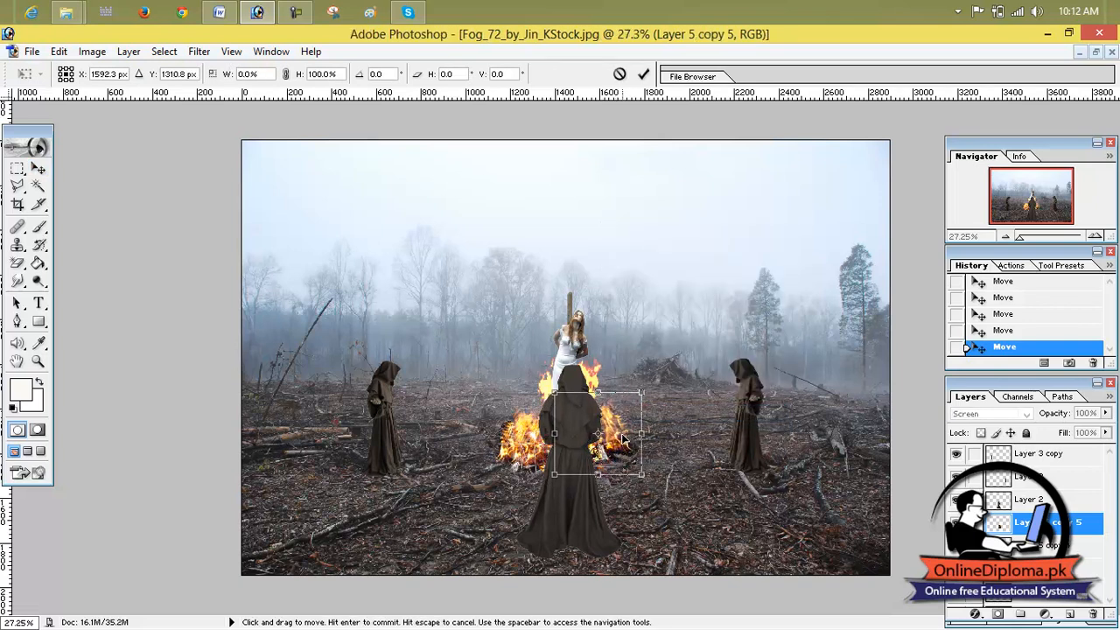
{"action": "left_click", "coordinate": [643, 74]}
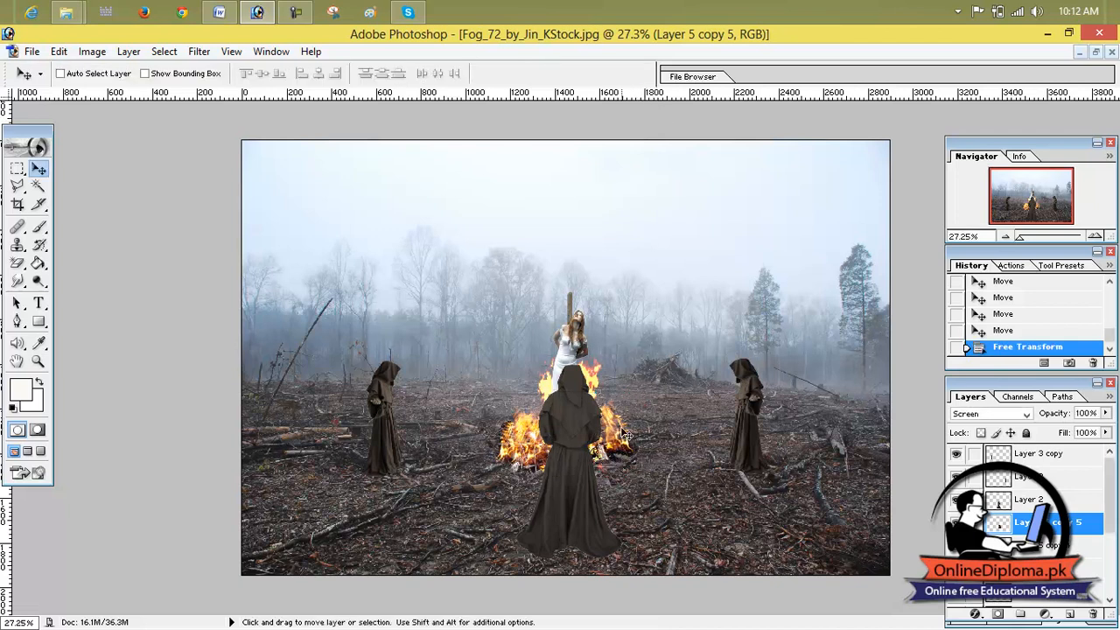
Duplicate the topmost flame copy and shift the duplicate slightly down and left on the woodpile, right of the front robed figure.
{"action": "left_click_drag", "start_coordinate": [627, 435], "coordinate": [617, 442]}
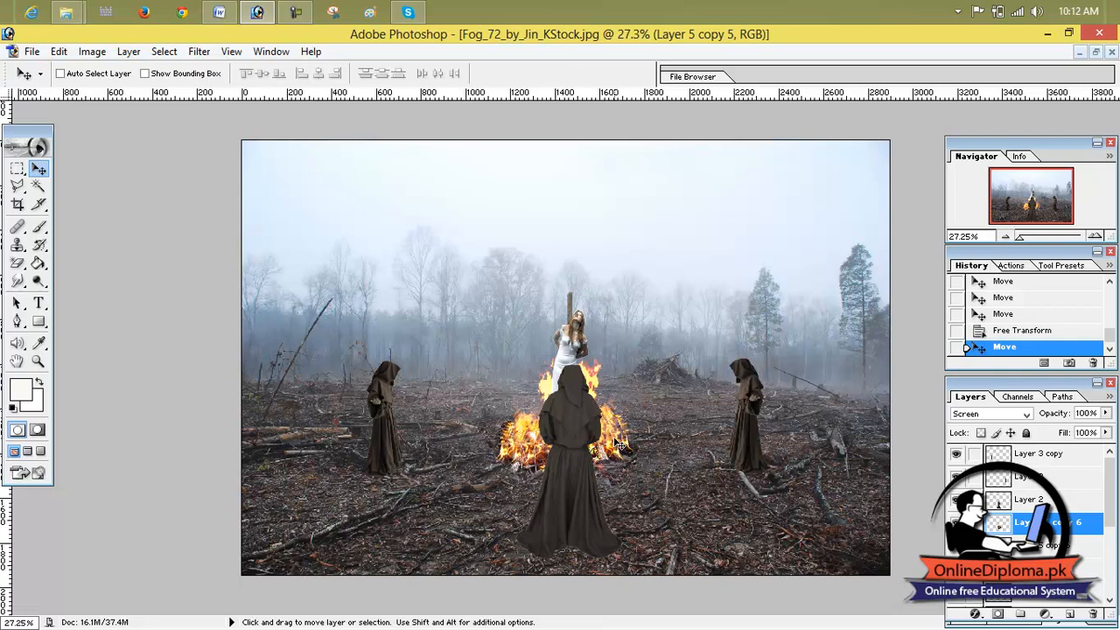
{"action": "left_click_drag", "start_coordinate": [619, 447], "coordinate": [622, 449]}
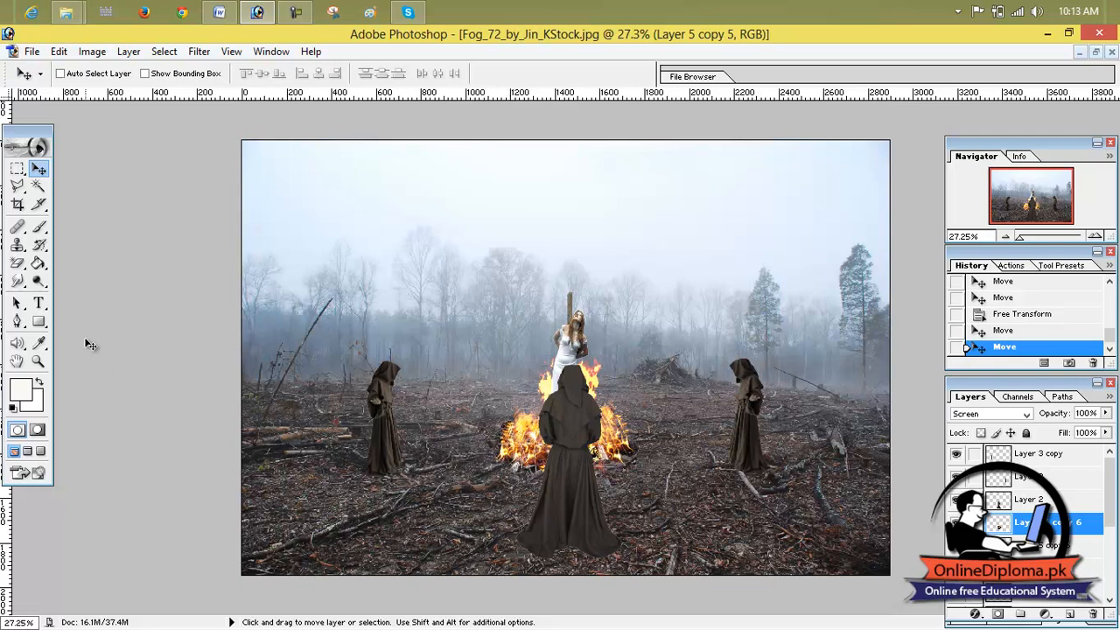
Sample a dark red from the edge of the flames in the fire stock photo as the foreground colour and return to the fog composite.
{"action": "left_click", "coordinate": [40, 247]}
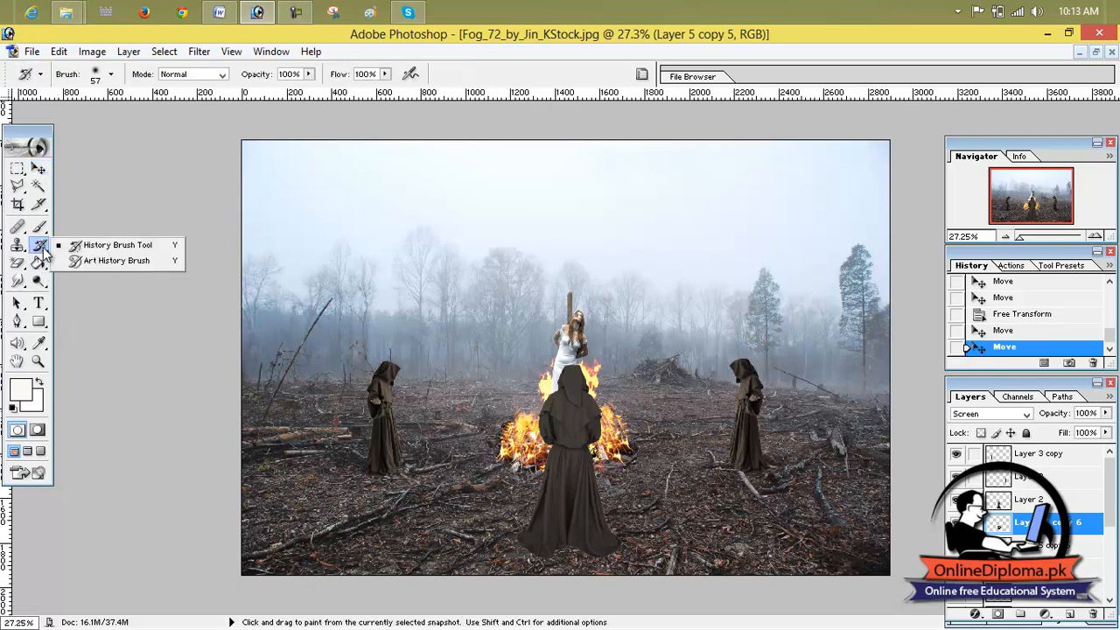
{"action": "left_click", "coordinate": [39, 342]}
{"action": "left_click", "coordinate": [87, 348]}
{"action": "left_click", "coordinate": [521, 427]}
{"action": "left_click_drag", "start_coordinate": [511, 445], "coordinate": [521, 448]}
{"action": "left_click", "coordinate": [529, 439]}
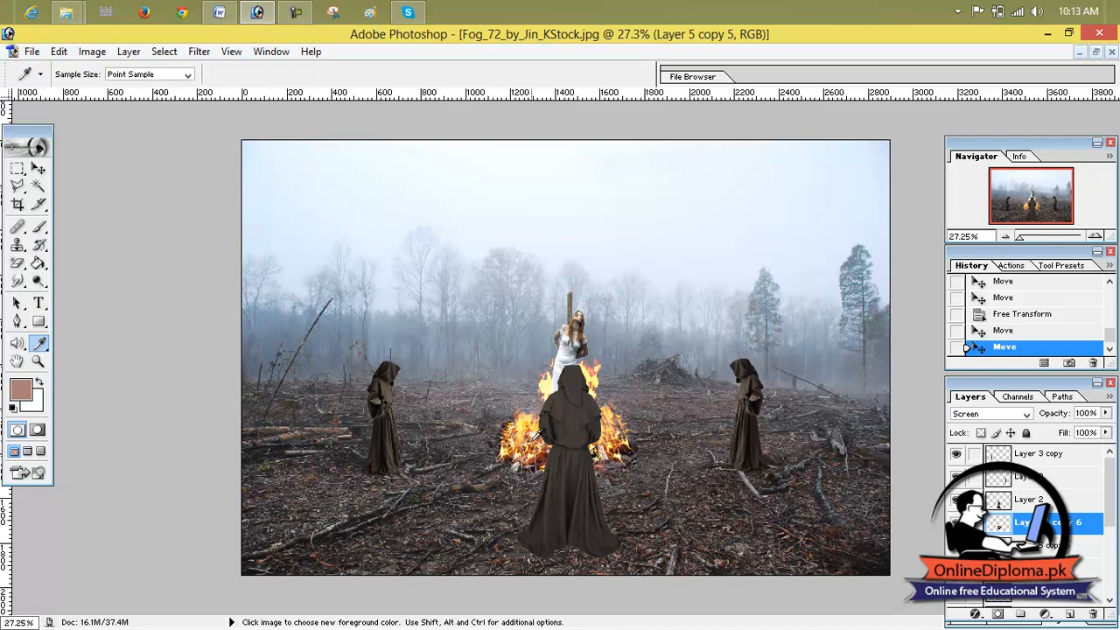
{"action": "left_click", "coordinate": [530, 451]}
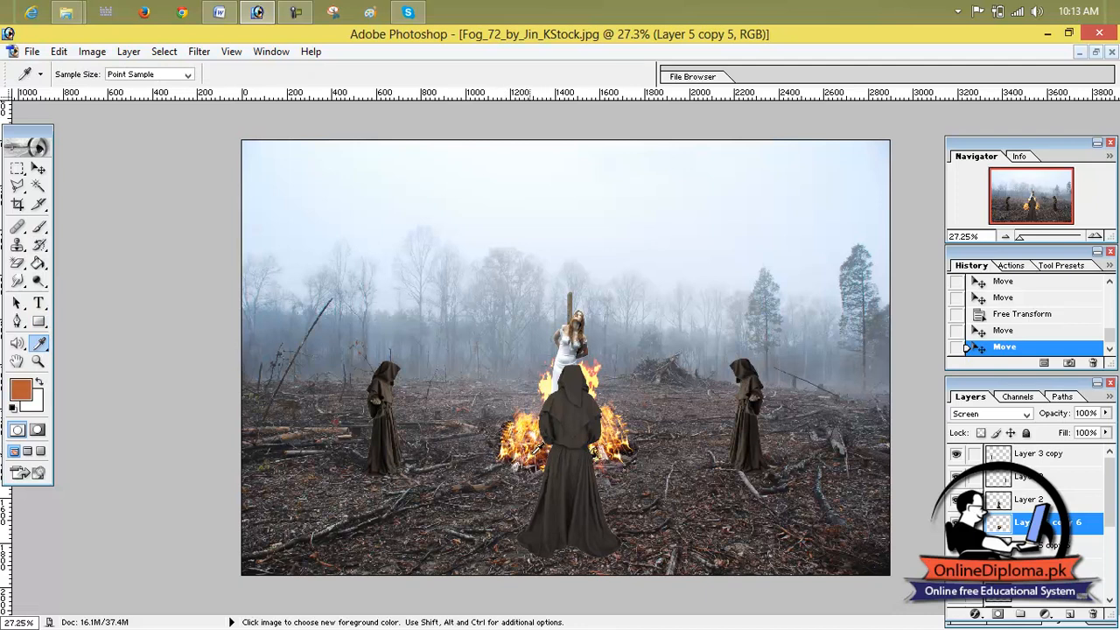
{"action": "left_click", "coordinate": [543, 450]}
{"action": "left_click", "coordinate": [1096, 52]}
{"action": "left_click", "coordinate": [865, 377]}
{"action": "left_click", "coordinate": [871, 320]}
{"action": "left_click", "coordinate": [870, 338]}
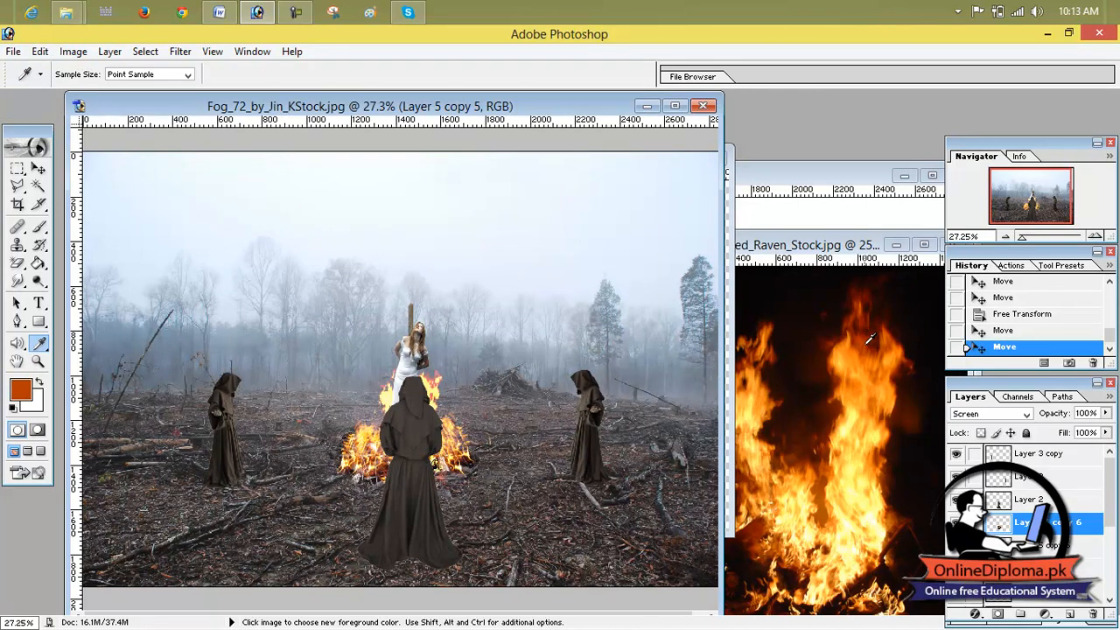
{"action": "left_click", "coordinate": [868, 325]}
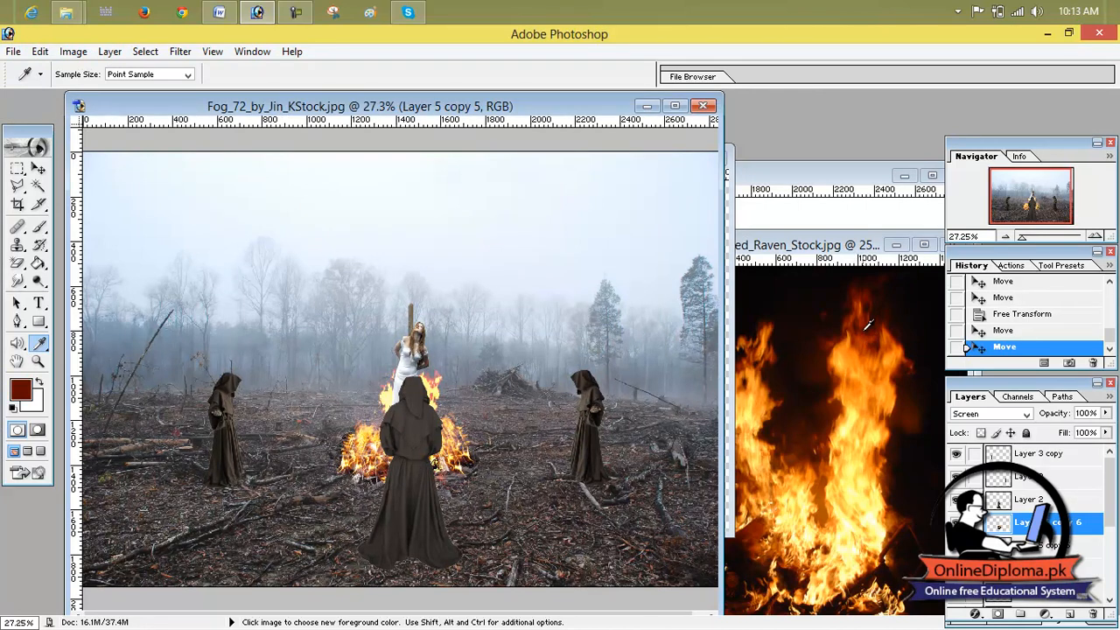
{"action": "left_click", "coordinate": [675, 107]}
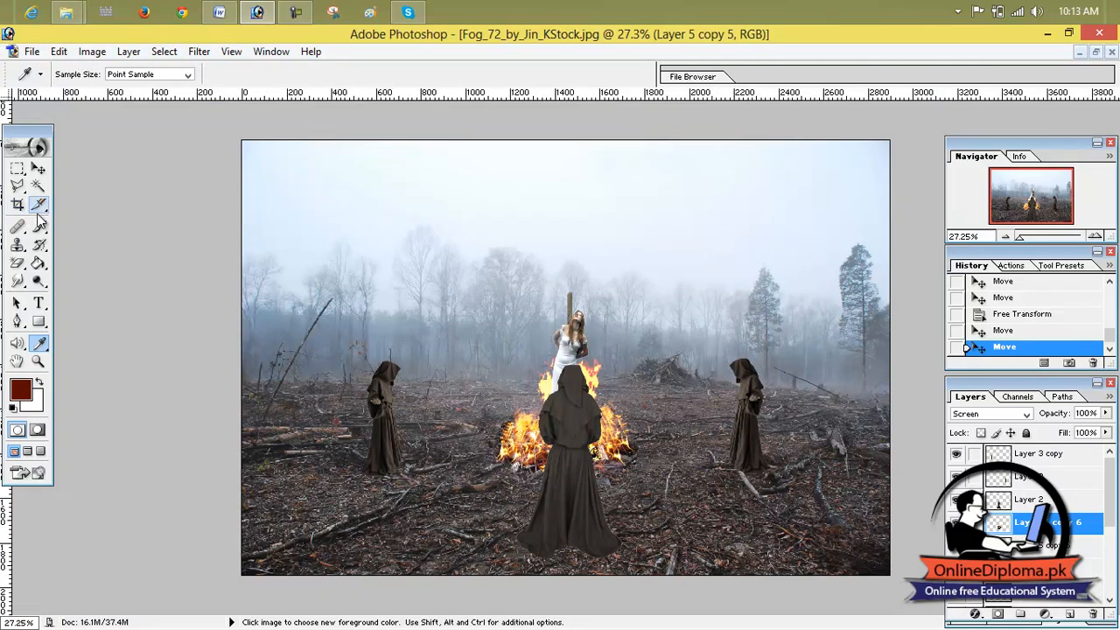
Set up the Brush tool with a soft round tip and a master diameter of 414 px.
{"action": "left_click", "coordinate": [41, 245]}
{"action": "left_click", "coordinate": [41, 244]}
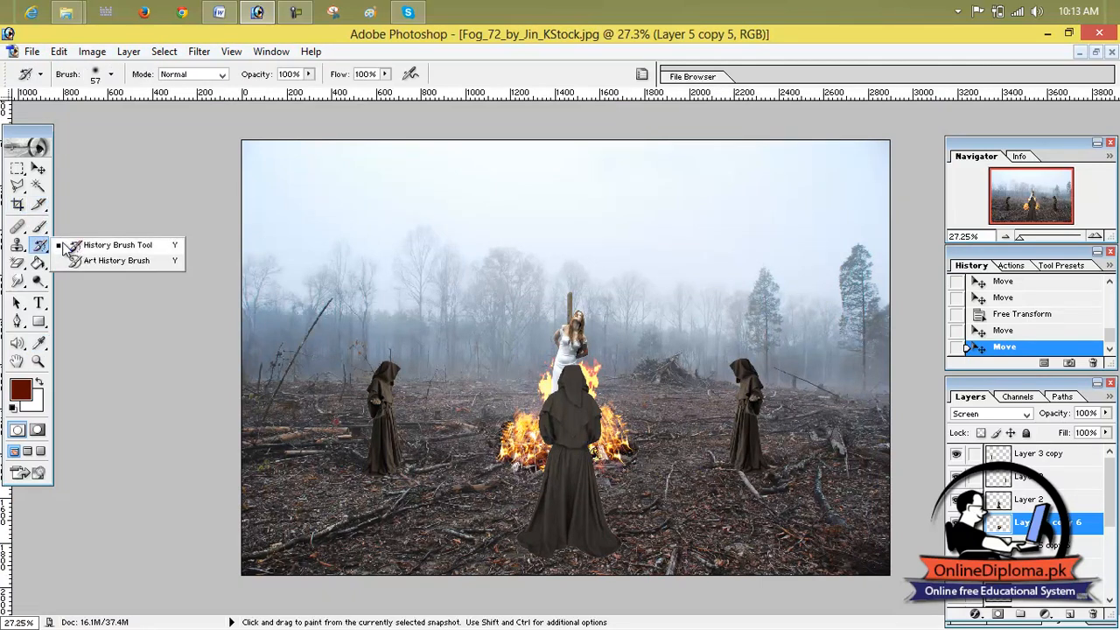
{"action": "left_click", "coordinate": [46, 228]}
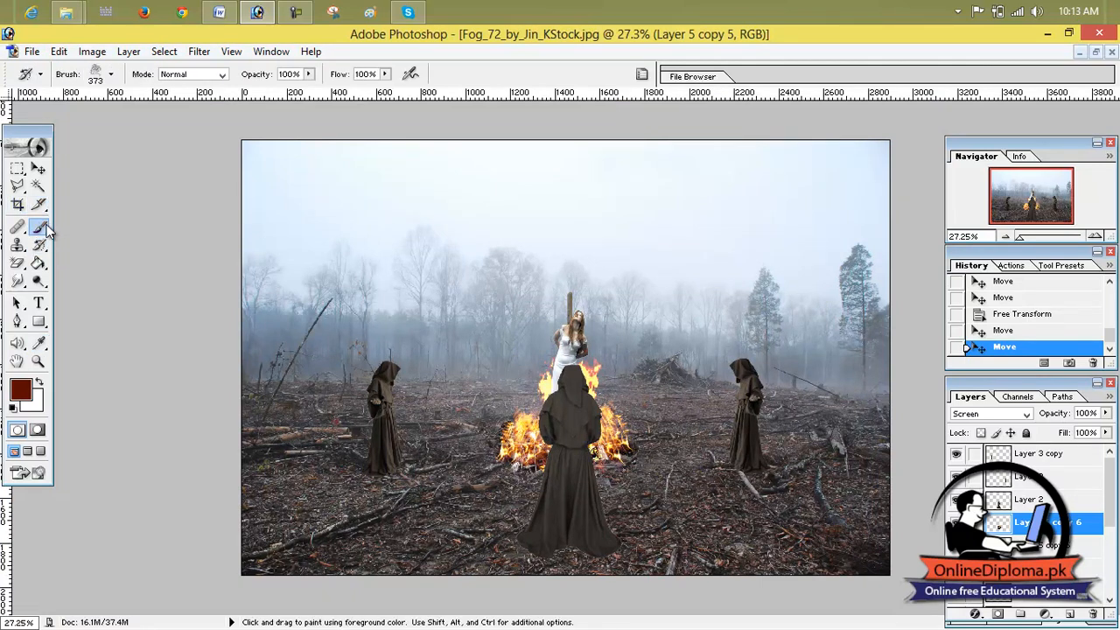
{"action": "left_click", "coordinate": [111, 75]}
{"action": "scroll", "coordinate": [180, 179], "scroll_direction": "down", "scroll_amount": 5}
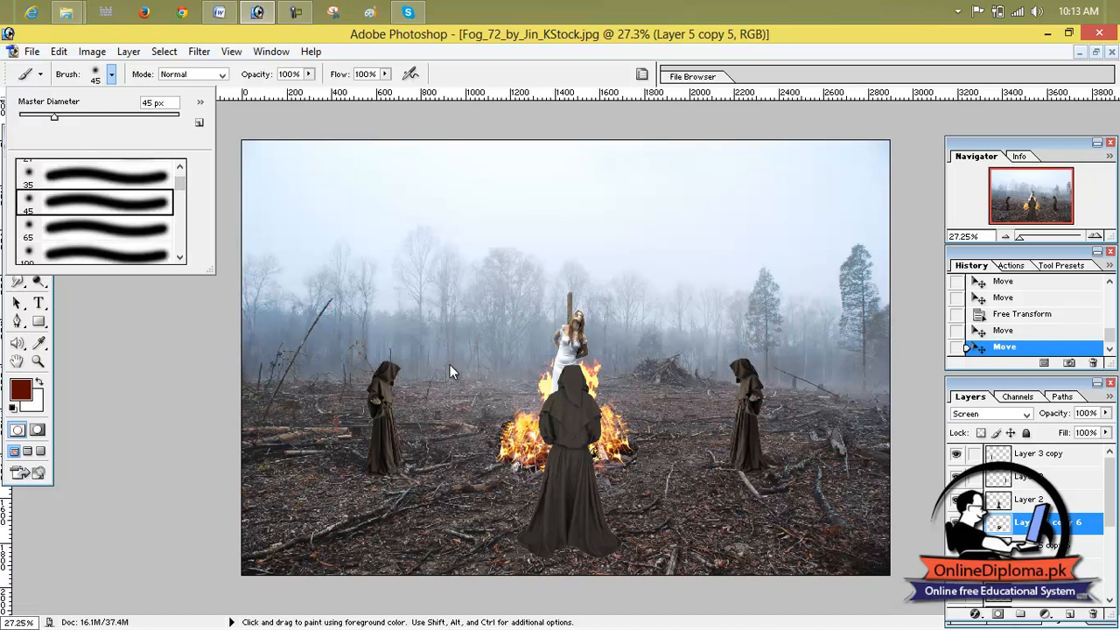
{"action": "left_click_drag", "start_coordinate": [132, 116], "coordinate": [139, 116]}
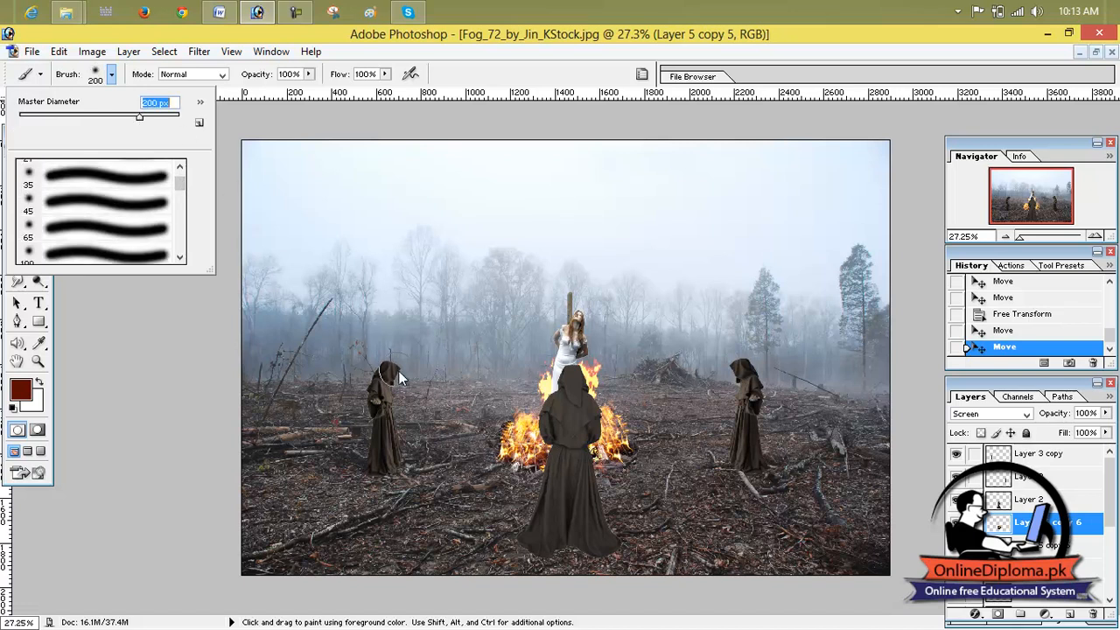
{"action": "left_click", "coordinate": [157, 115]}
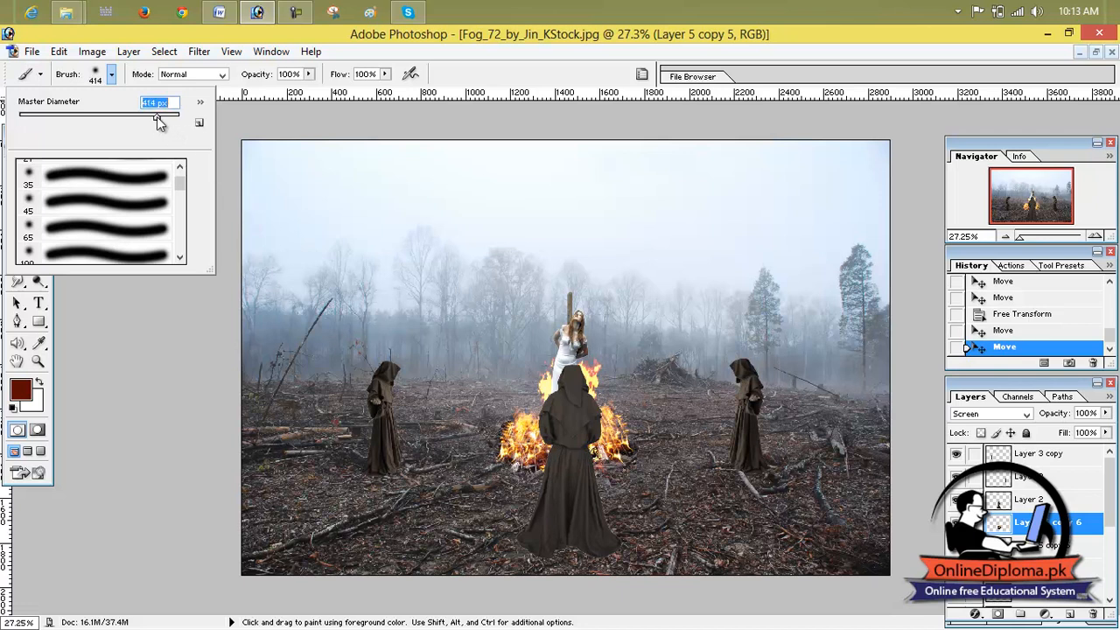
Paint a dark red glow on the newest flame layer, covering the ground around the fire between the robed figures.
{"action": "mouse_move", "coordinate": [504, 445]}
{"action": "left_mouse_down"}
{"action": "mouse_move", "coordinate": [388, 477]}
{"action": "mouse_move", "coordinate": [428, 453]}
{"action": "left_mouse_up"}
{"action": "mouse_move", "coordinate": [470, 483]}
{"action": "left_mouse_down"}
{"action": "mouse_move", "coordinate": [528, 511]}
{"action": "mouse_move", "coordinate": [601, 513]}
{"action": "mouse_move", "coordinate": [636, 469]}
{"action": "mouse_move", "coordinate": [722, 442]}
{"action": "mouse_move", "coordinate": [694, 434]}
{"action": "left_mouse_up"}
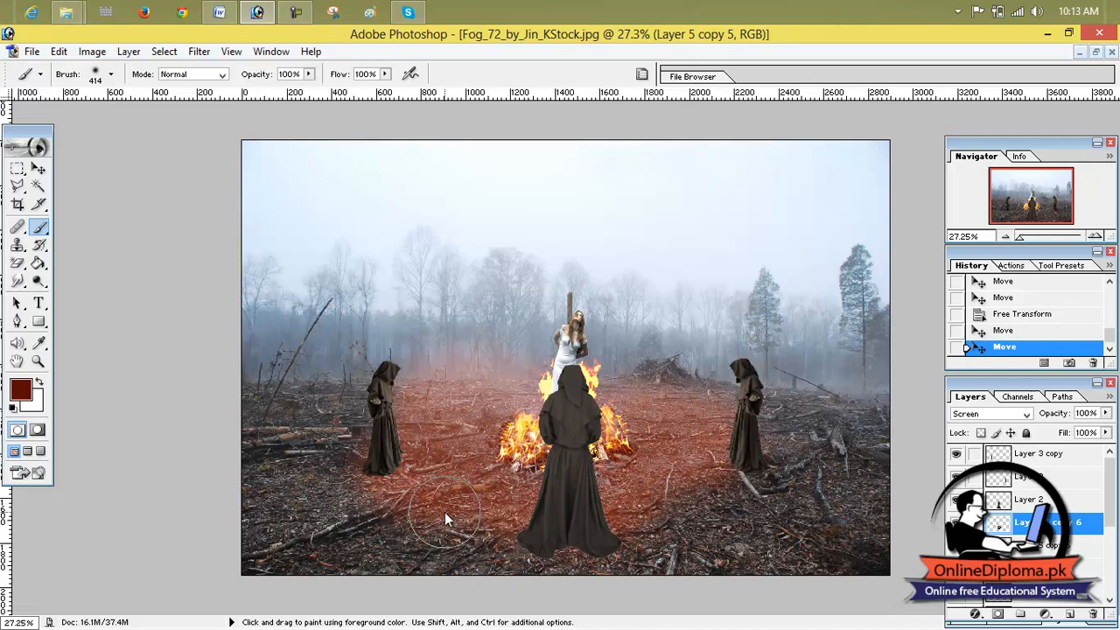
{"action": "mouse_move", "coordinate": [470, 531]}
{"action": "left_mouse_down"}
{"action": "mouse_move", "coordinate": [623, 529]}
{"action": "mouse_move", "coordinate": [692, 480]}
{"action": "left_mouse_up"}
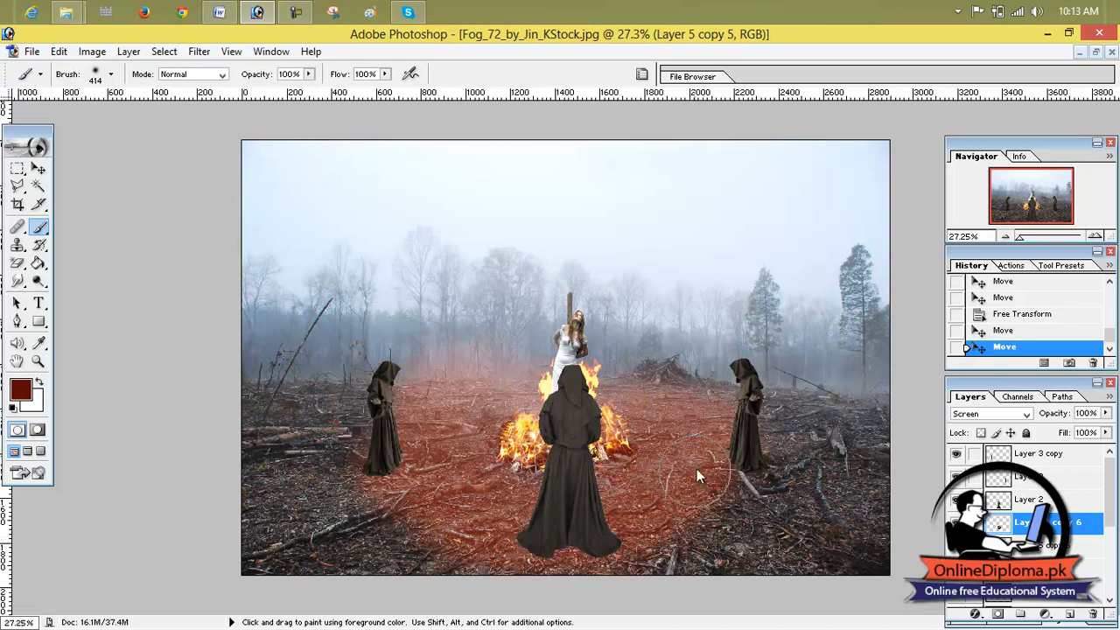
{"action": "left_click_drag", "start_coordinate": [700, 442], "coordinate": [699, 445]}
{"action": "left_click", "coordinate": [422, 412]}
{"action": "left_click", "coordinate": [474, 393]}
{"action": "left_click", "coordinate": [477, 393]}
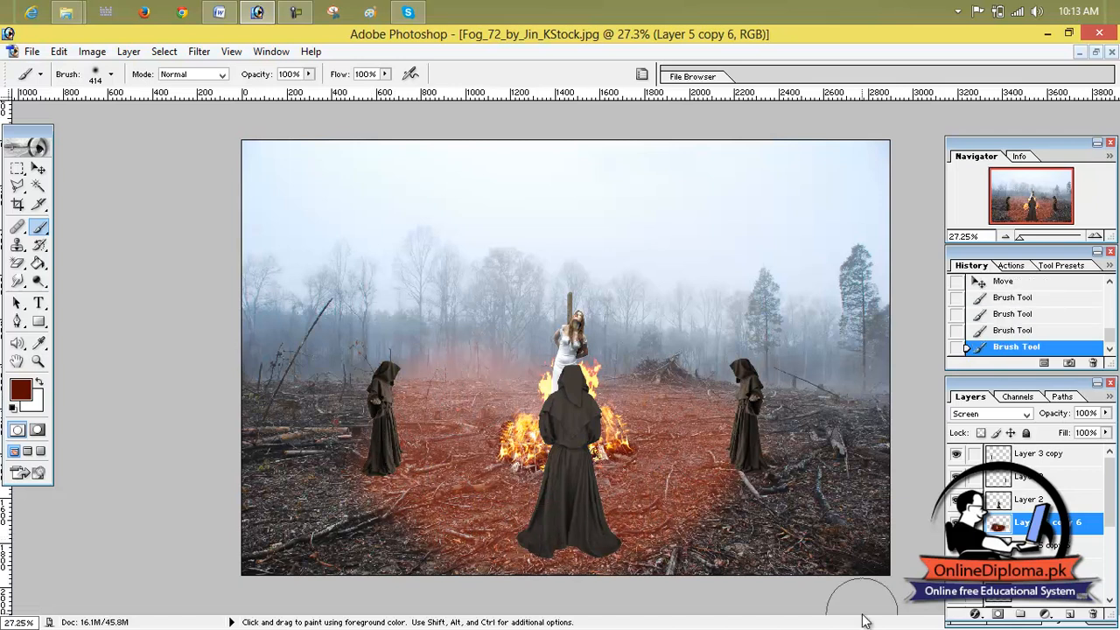
{"action": "left_click", "coordinate": [637, 503]}
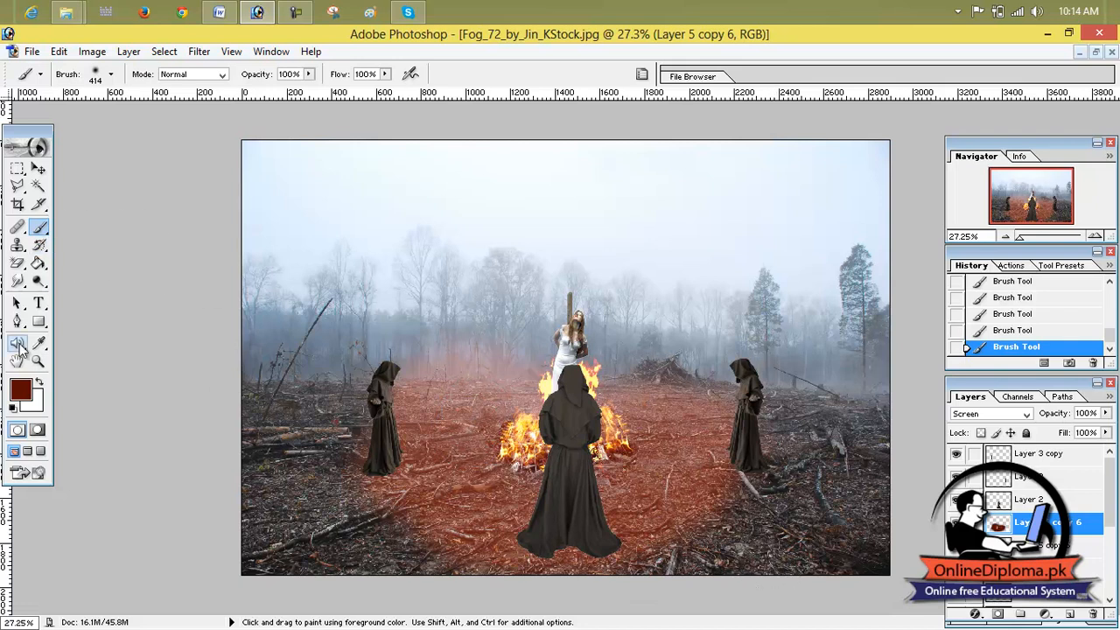
Switch the Brush tool to a hard round tip with a master diameter of 143 px.
{"action": "left_click", "coordinate": [40, 232]}
{"action": "left_click", "coordinate": [110, 74]}
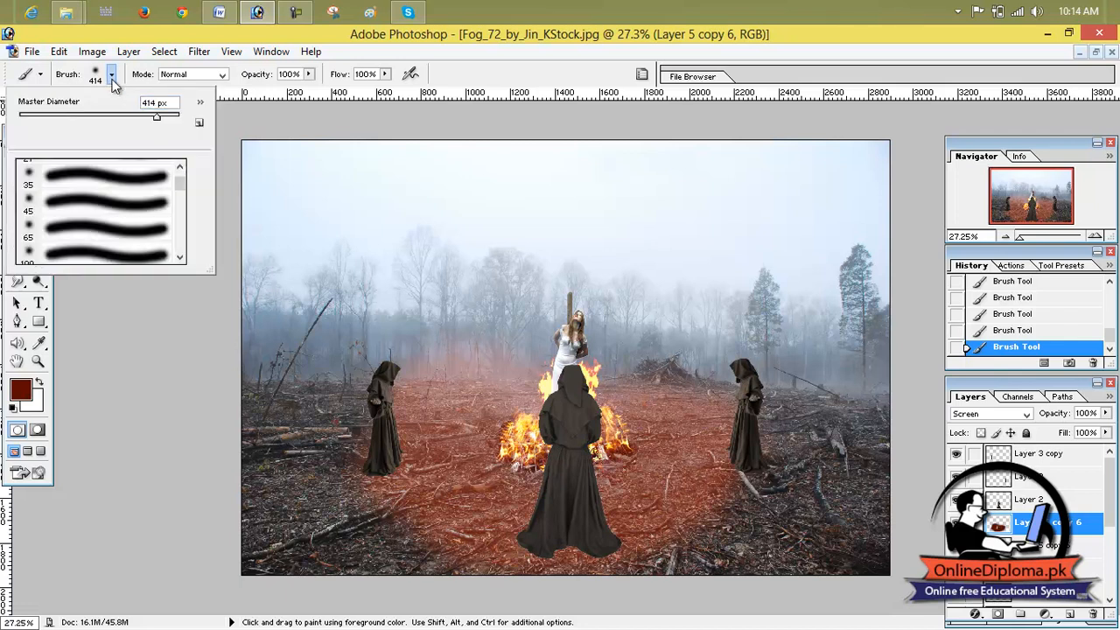
{"action": "left_click", "coordinate": [180, 167]}
{"action": "left_click", "coordinate": [179, 168]}
{"action": "left_click", "coordinate": [179, 167]}
{"action": "left_click", "coordinate": [180, 168]}
{"action": "left_click", "coordinate": [127, 186]}
{"action": "left_click", "coordinate": [118, 116]}
{"action": "key", "text": "Return"}
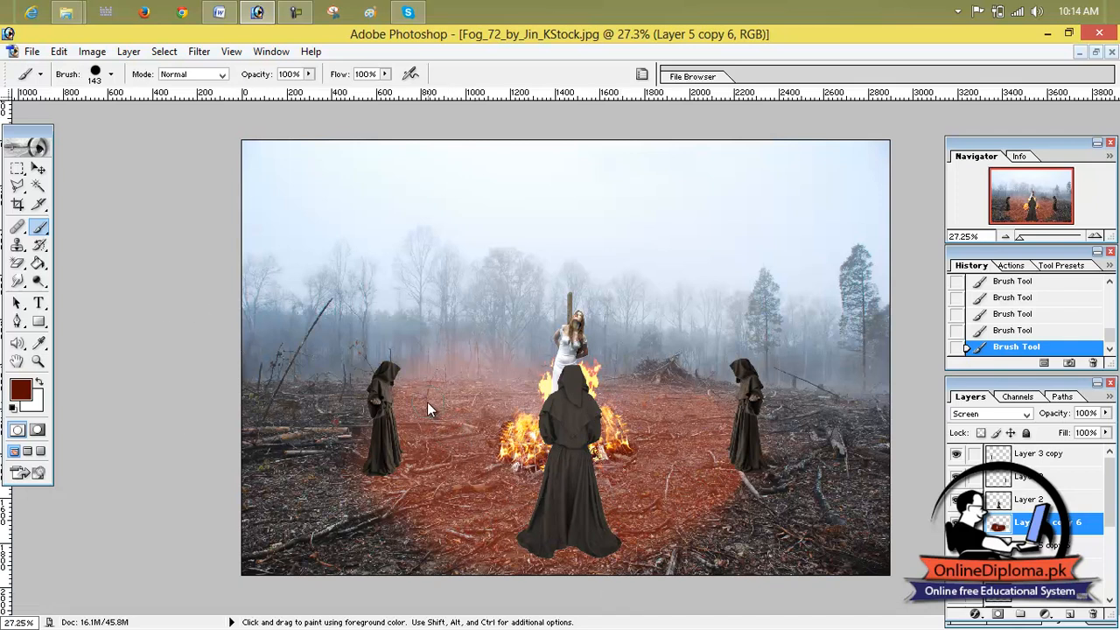
Lower the opacity of the flame layer carrying the red ground glow to 57%.
{"action": "left_click", "coordinate": [38, 168]}
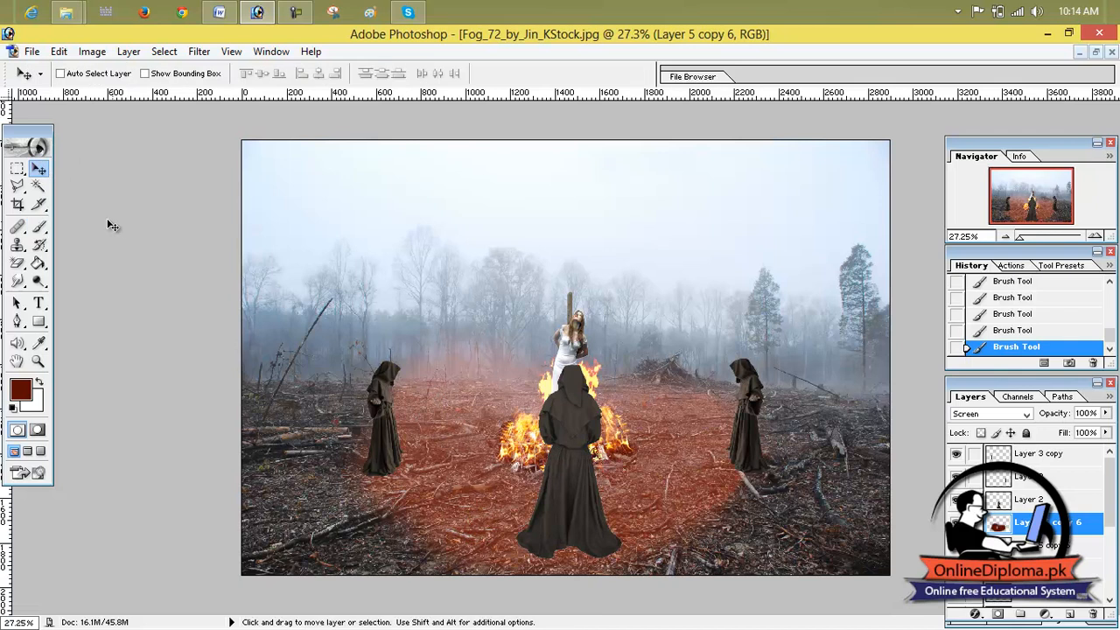
{"action": "left_click", "coordinate": [1105, 413]}
{"action": "left_click_drag", "start_coordinate": [1105, 432], "coordinate": [1073, 438]}
{"action": "left_click", "coordinate": [17, 168]}
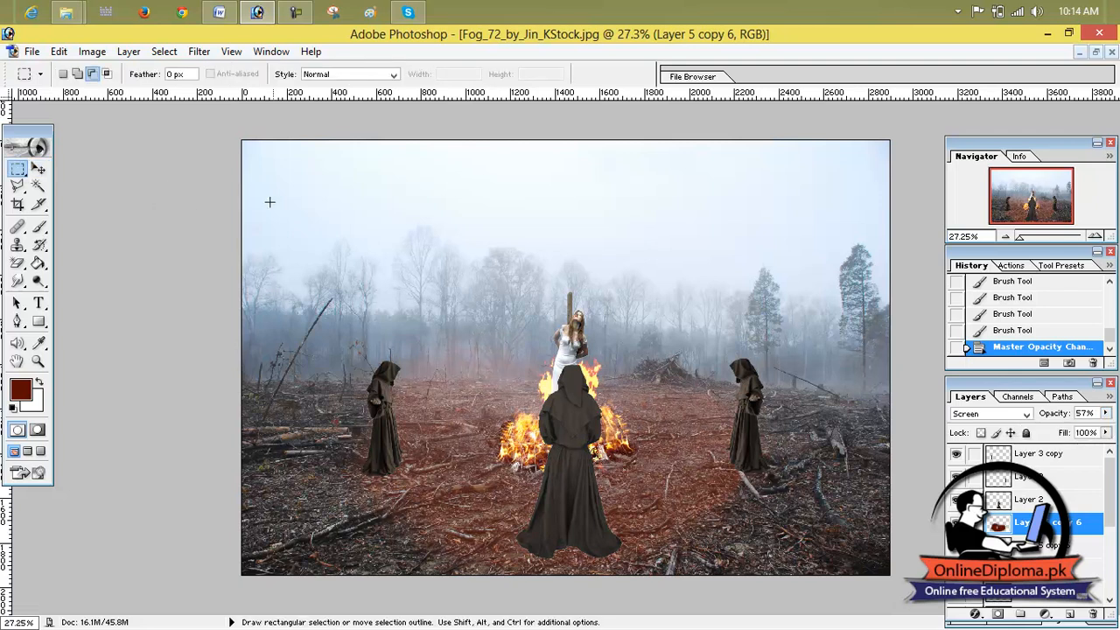
{"action": "left_click_drag", "start_coordinate": [394, 285], "coordinate": [907, 369]}
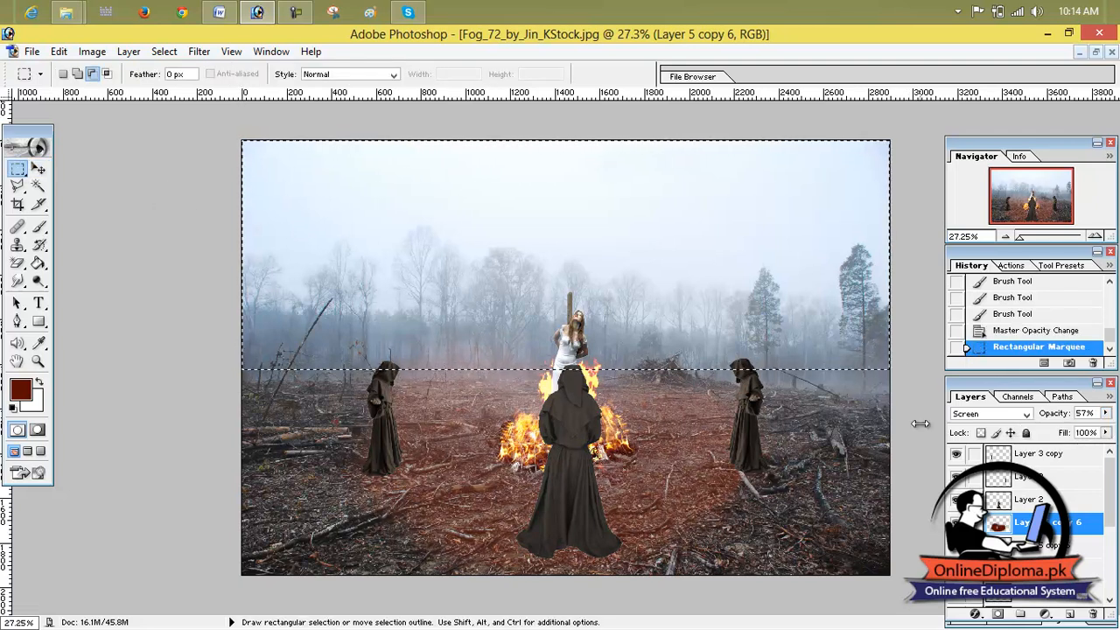
{"action": "left_click", "coordinate": [91, 52]}
{"action": "mouse_move", "coordinate": [140, 94]}
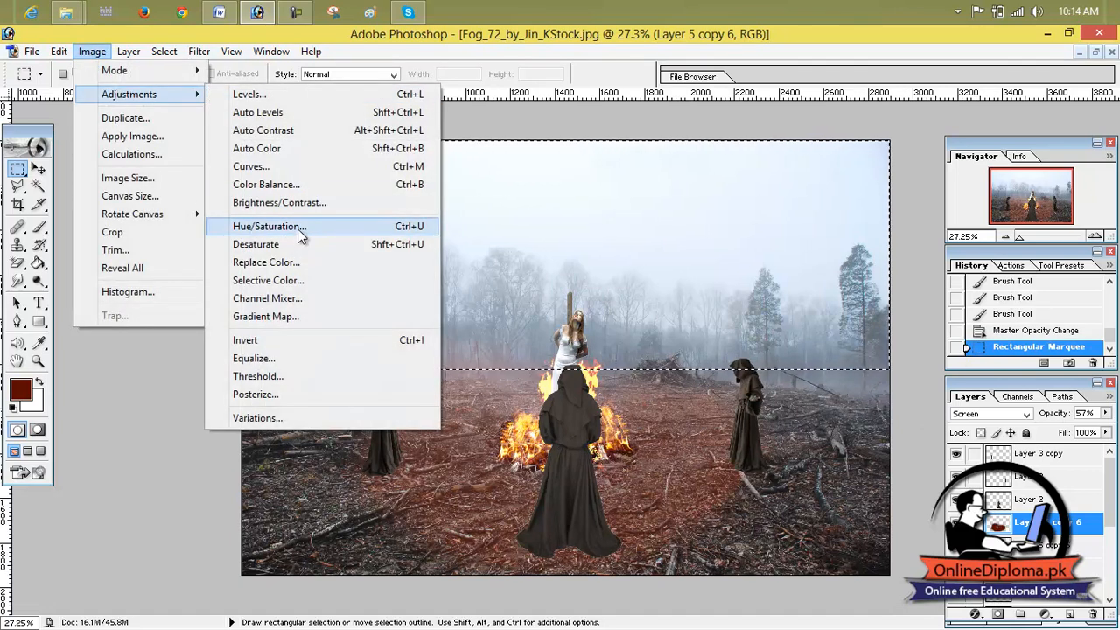
{"action": "left_click", "coordinate": [289, 226]}
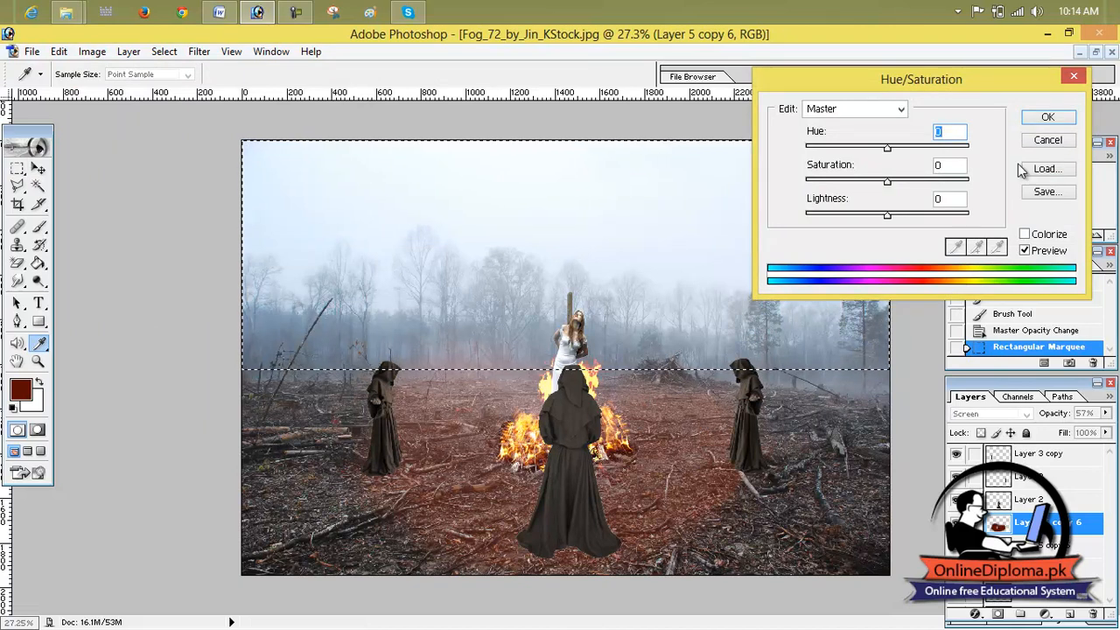
{"action": "left_click", "coordinate": [1025, 235]}
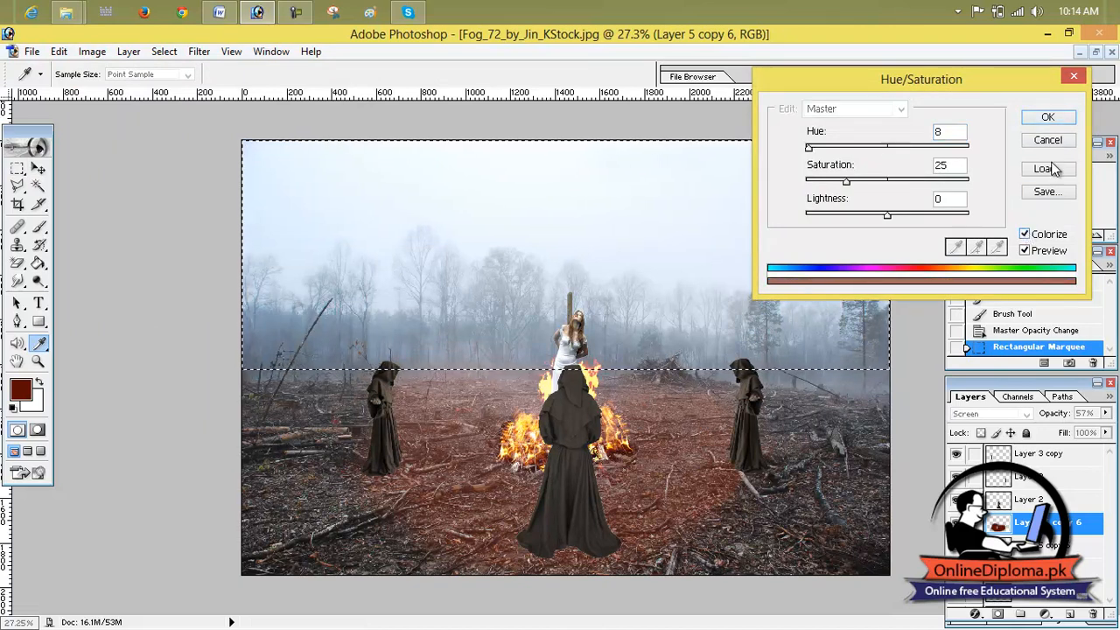
{"action": "left_click_drag", "start_coordinate": [810, 148], "coordinate": [917, 154]}
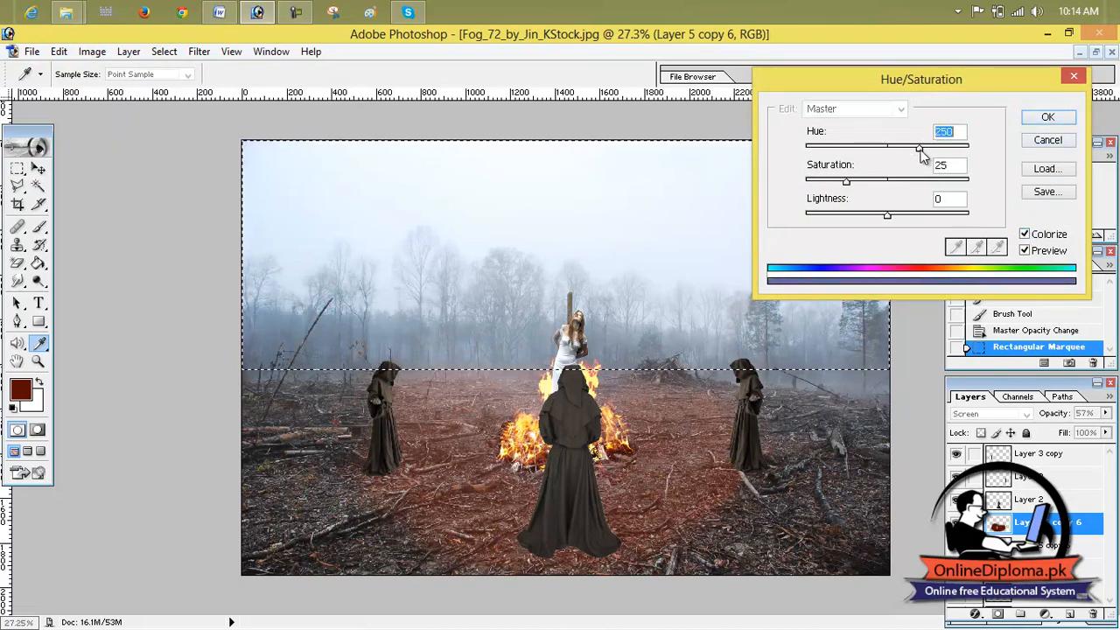
{"action": "left_click", "coordinate": [1074, 77]}
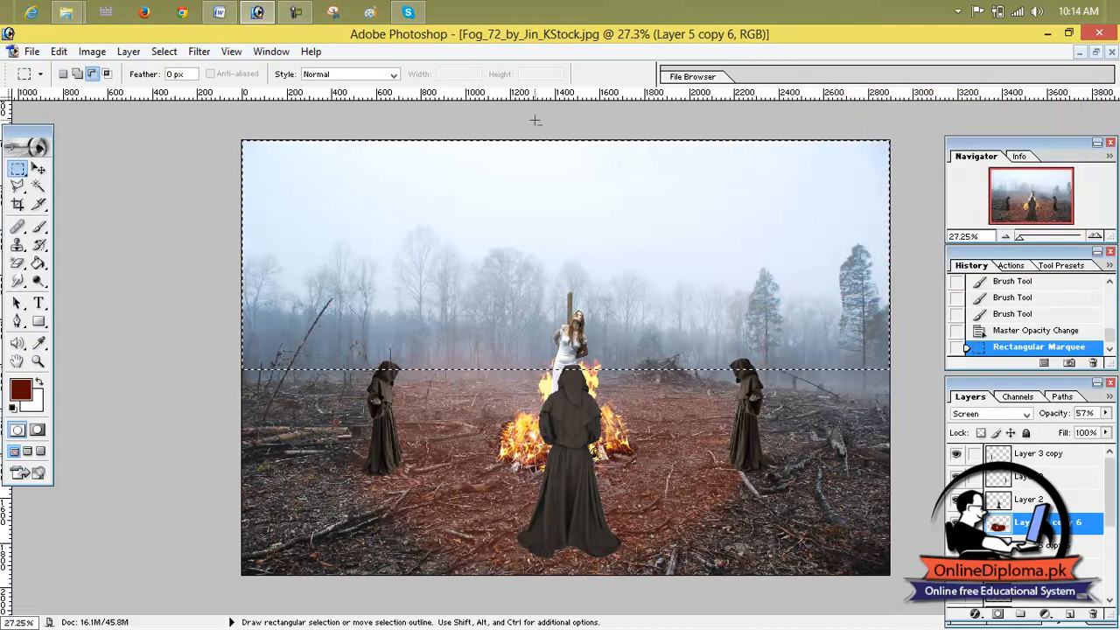
{"action": "scroll", "coordinate": [1030, 499], "scroll_direction": "down", "scroll_amount": 3}
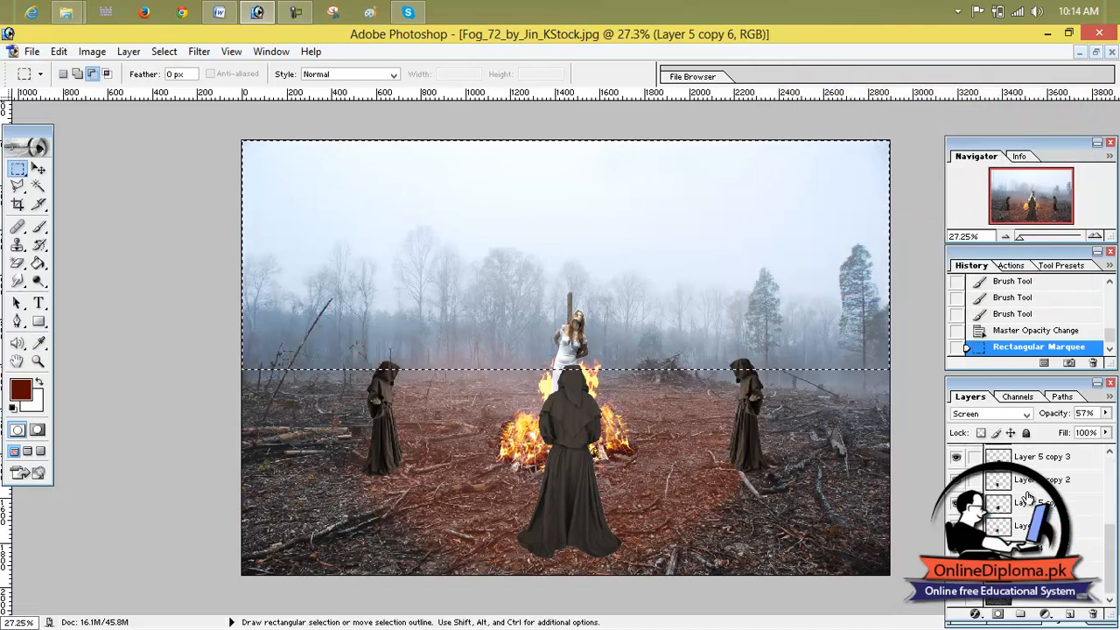
{"action": "scroll", "coordinate": [1030, 497], "scroll_direction": "up", "scroll_amount": 3}
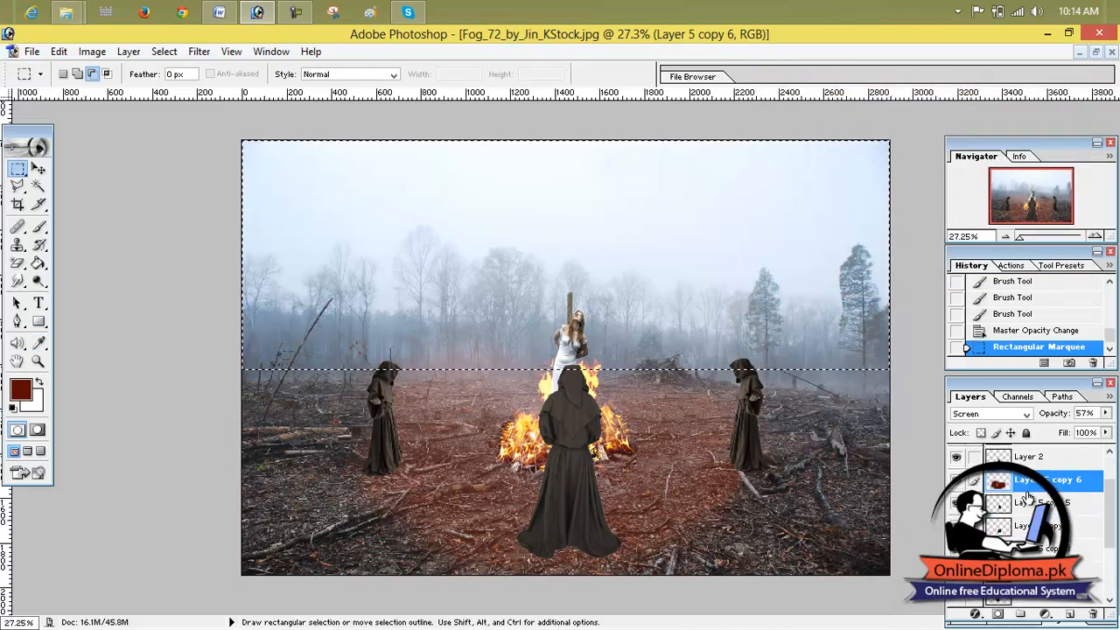
{"action": "left_click", "coordinate": [842, 322]}
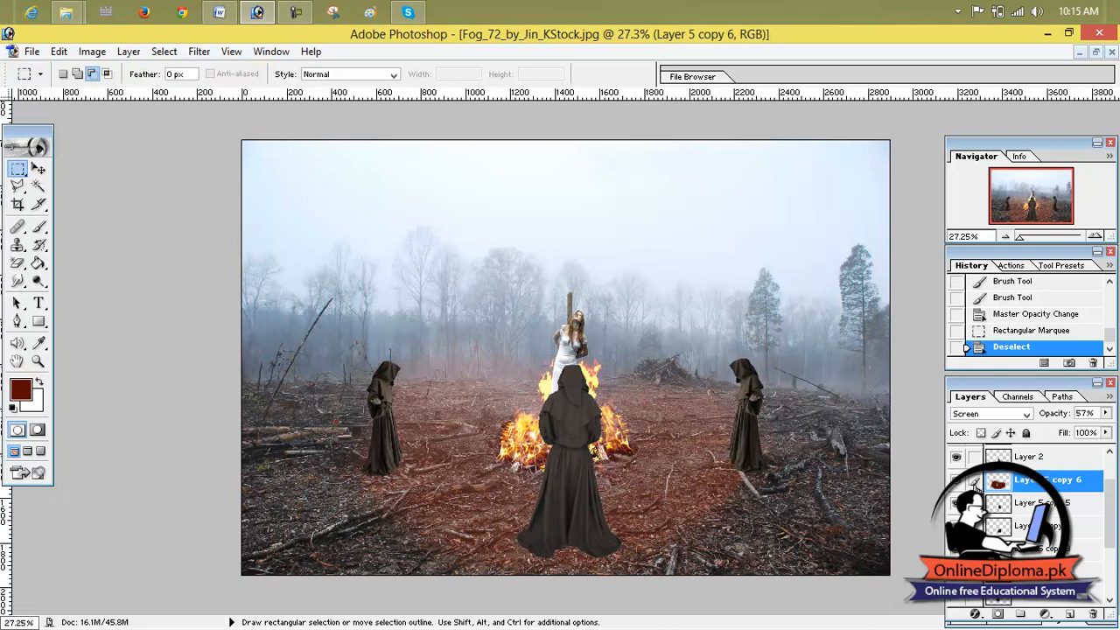
Duplicate Layer 0, the foggy forest background, under the default name.
{"action": "scroll", "coordinate": [999, 486], "scroll_direction": "down", "scroll_amount": 3}
{"action": "scroll", "coordinate": [998, 486], "scroll_direction": "up", "scroll_amount": 3}
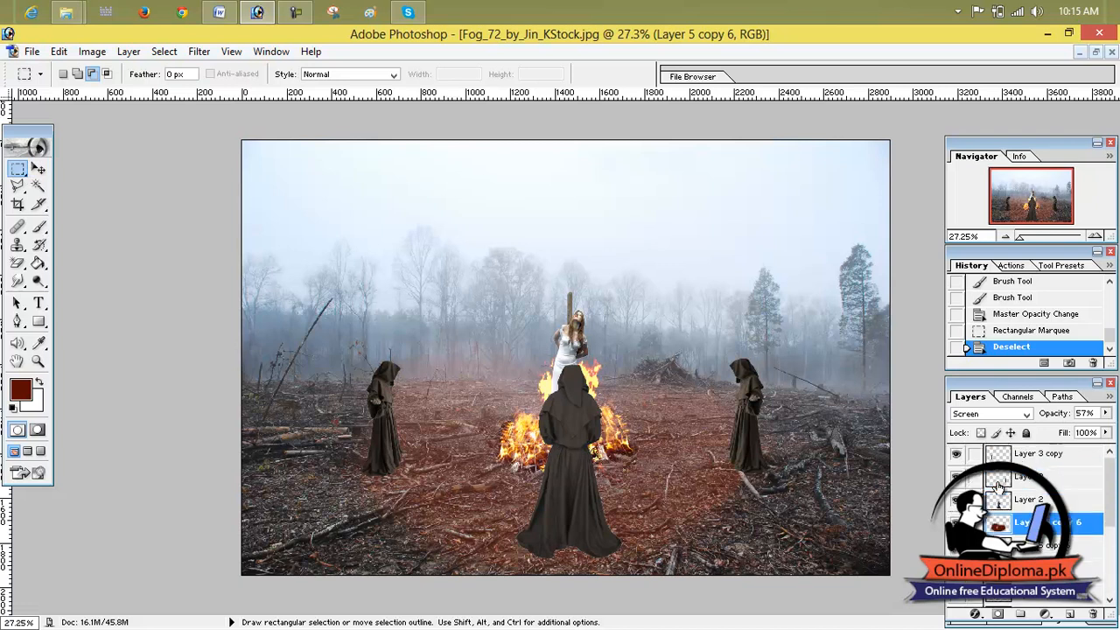
{"action": "scroll", "coordinate": [998, 486], "scroll_direction": "down", "scroll_amount": 3}
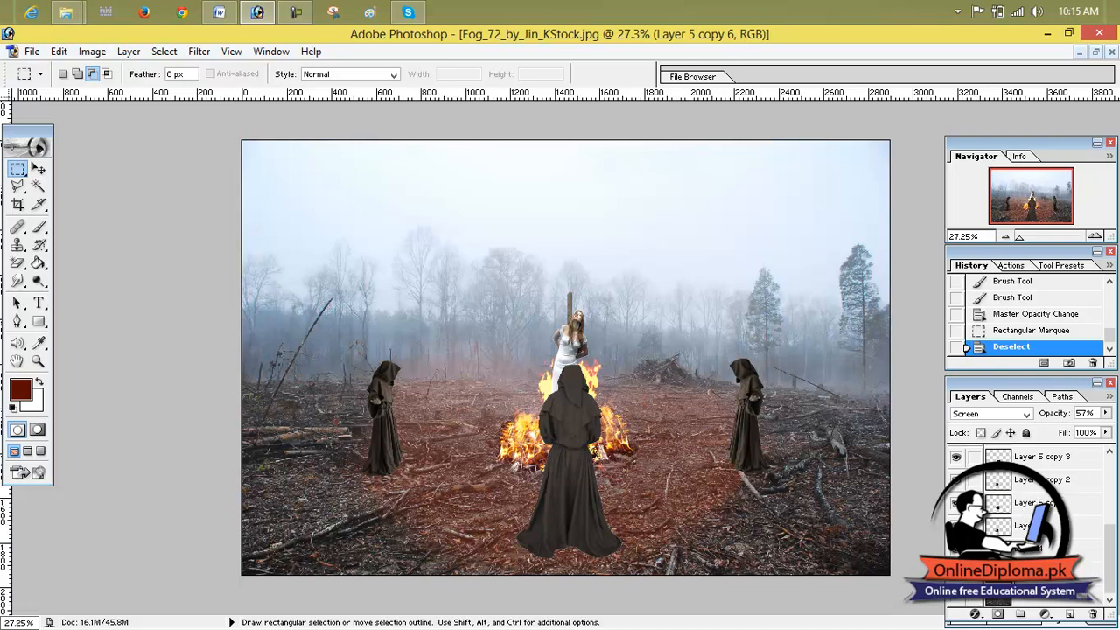
{"action": "left_click", "coordinate": [1009, 604]}
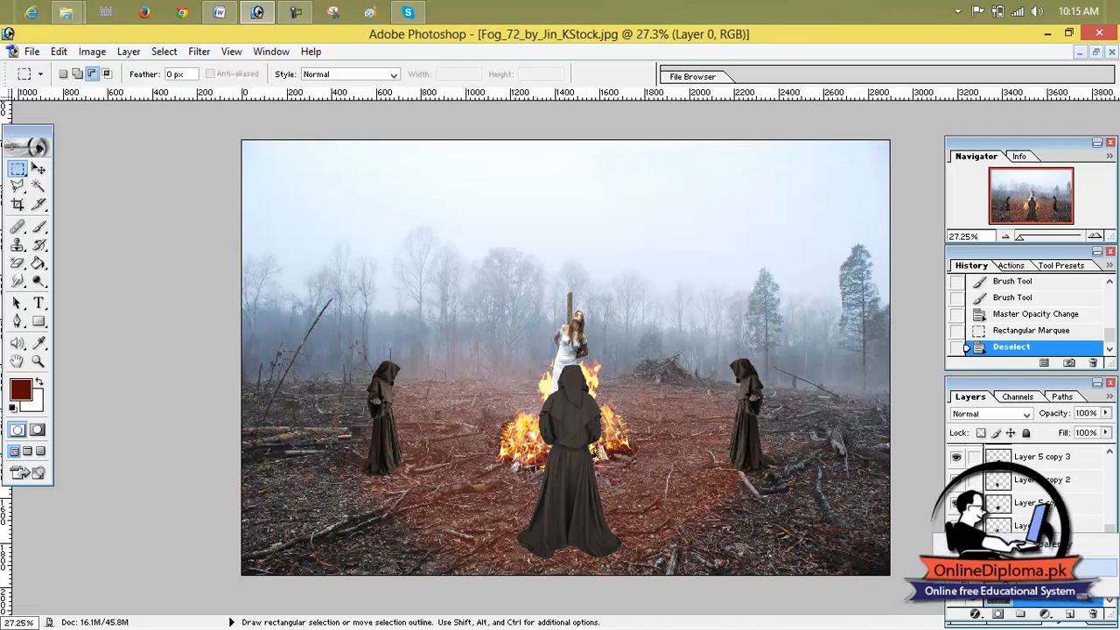
{"action": "right_click", "coordinate": [1035, 603]}
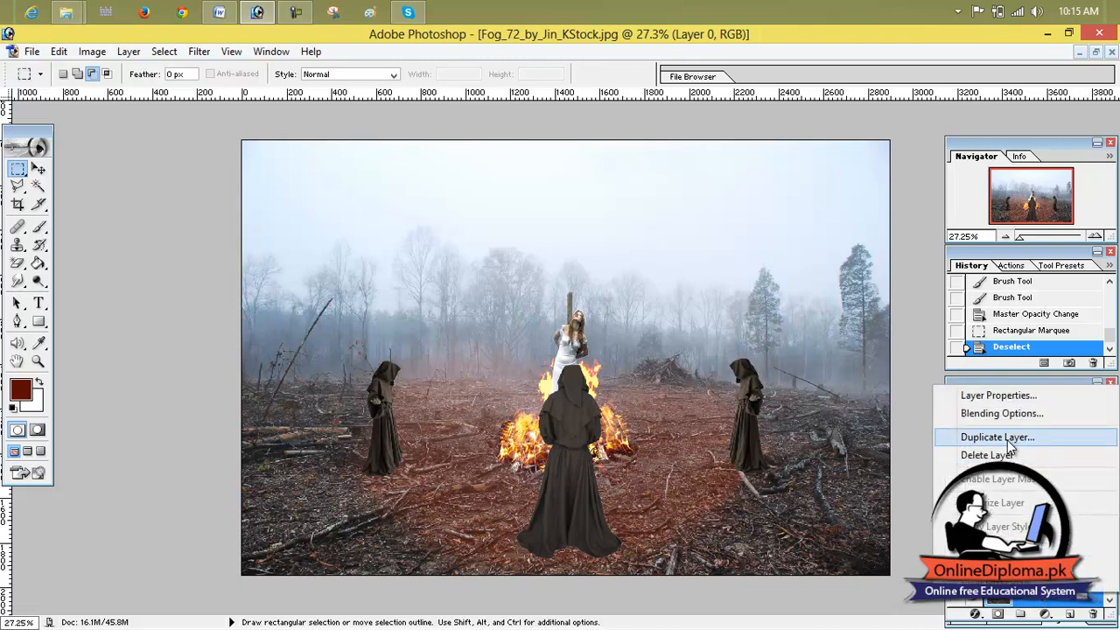
{"action": "left_click", "coordinate": [998, 436]}
{"action": "left_click", "coordinate": [704, 264]}
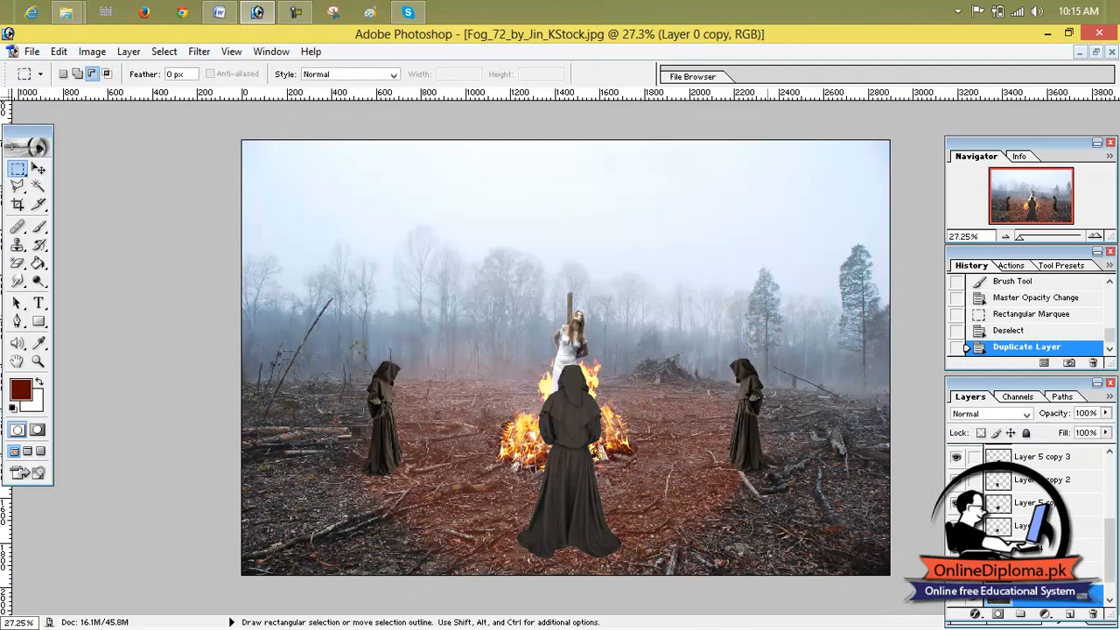
Move the duplicated foggy forest layer, Layer 0 copy, to the top of the layer stack.
{"action": "scroll", "coordinate": [1026, 604], "scroll_direction": "down", "scroll_amount": 1}
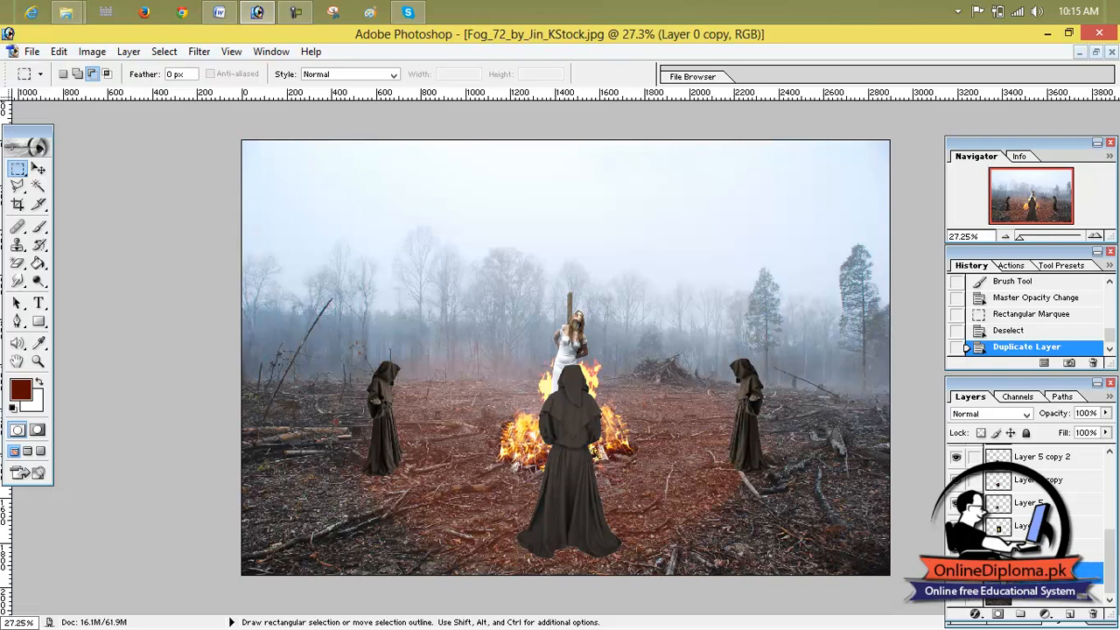
{"action": "left_click", "coordinate": [89, 52]}
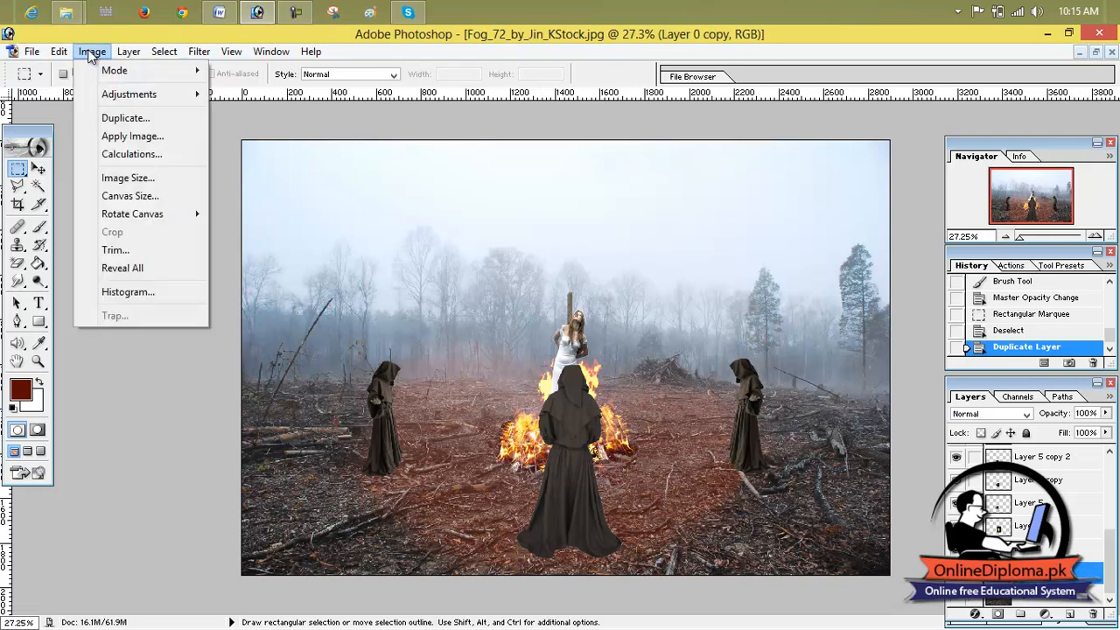
{"action": "left_click", "coordinate": [400, 179]}
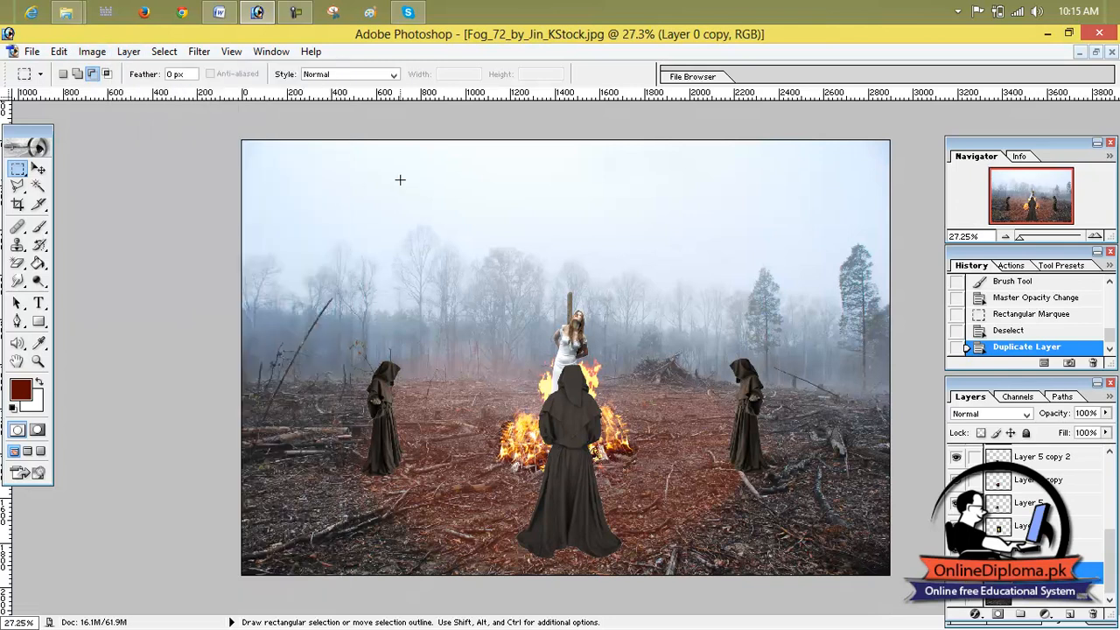
{"action": "scroll", "coordinate": [1018, 492], "scroll_direction": "up", "scroll_amount": 2}
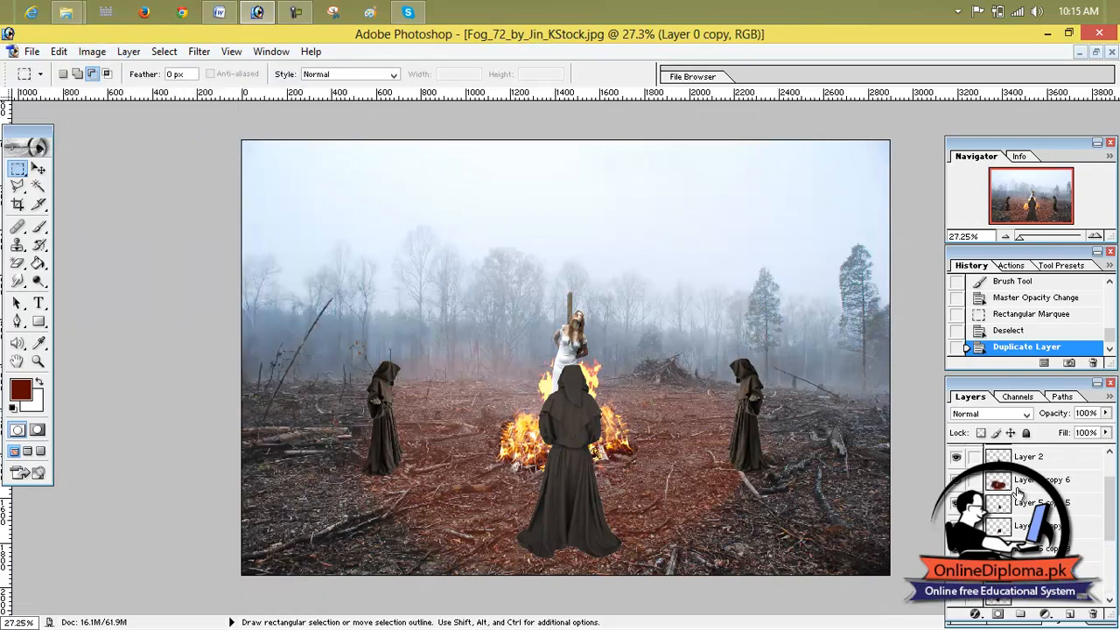
{"action": "scroll", "coordinate": [1018, 492], "scroll_direction": "down", "scroll_amount": 2}
{"action": "left_click_drag", "start_coordinate": [1090, 572], "coordinate": [1023, 464]}
{"action": "left_click_drag", "start_coordinate": [1024, 591], "coordinate": [1013, 450]}
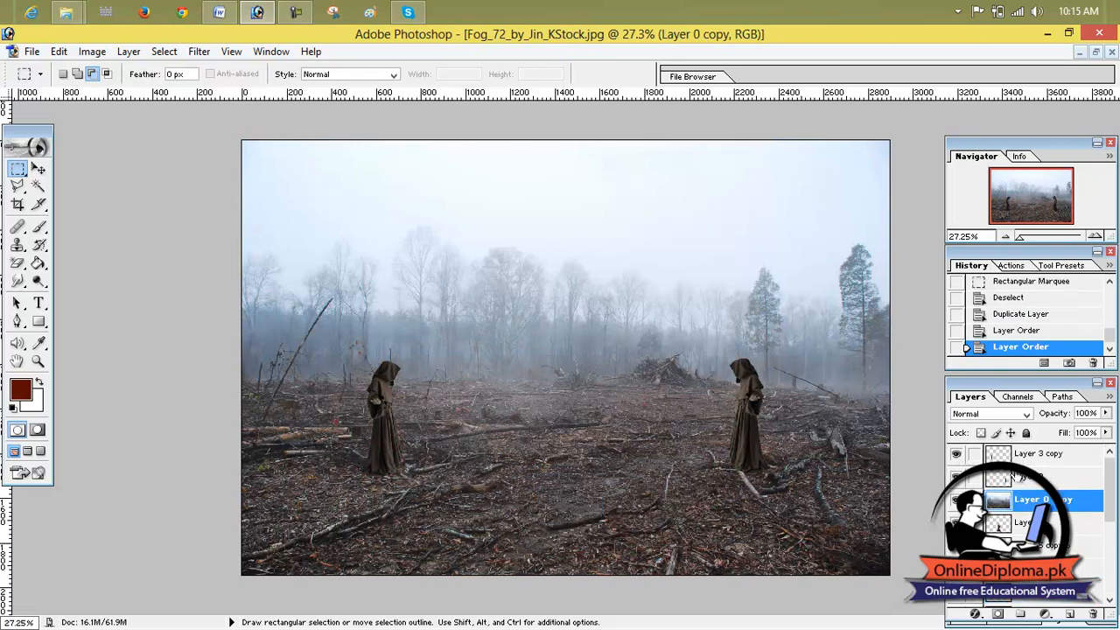
{"action": "left_click_drag", "start_coordinate": [1018, 501], "coordinate": [1011, 450]}
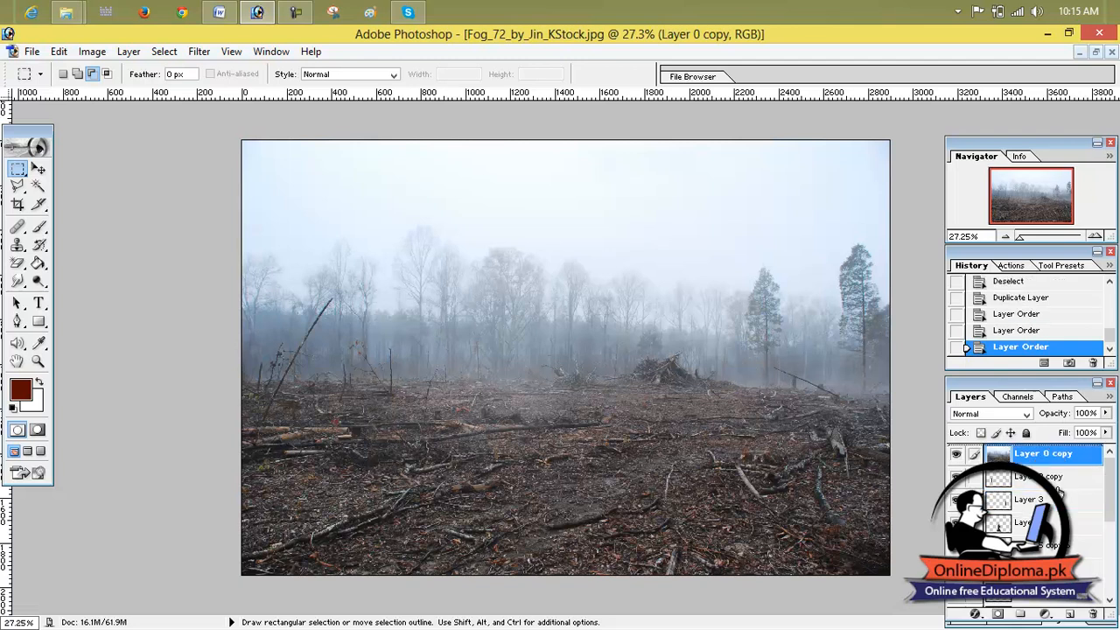
Delete the duplicated foggy forest layer and add a new empty layer above all the robed figures.
{"action": "left_click", "coordinate": [1093, 613]}
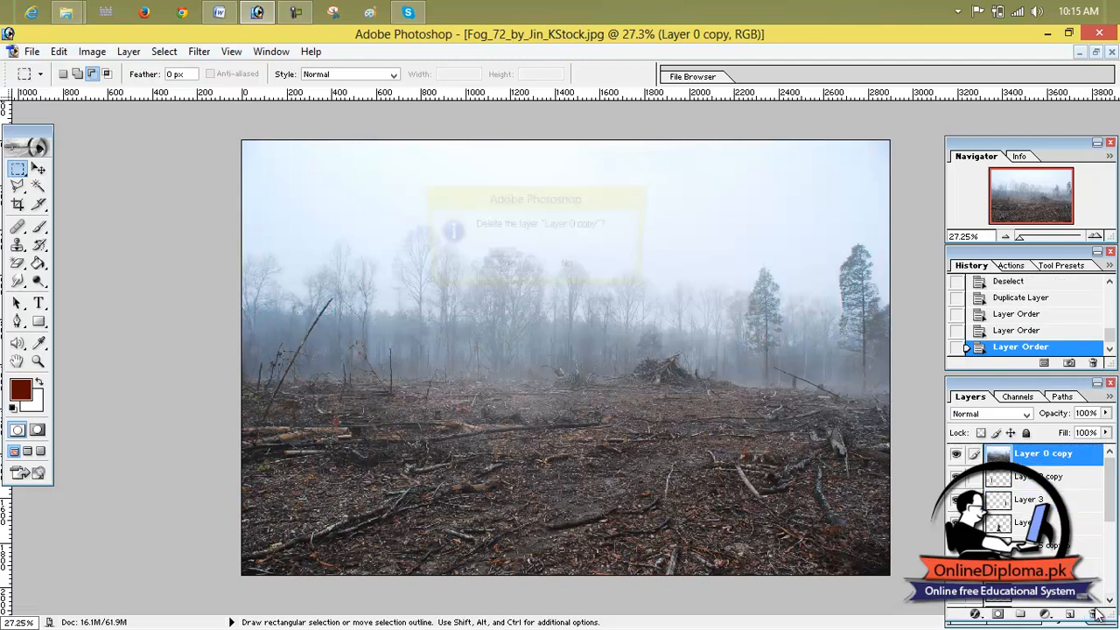
{"action": "left_click", "coordinate": [523, 271]}
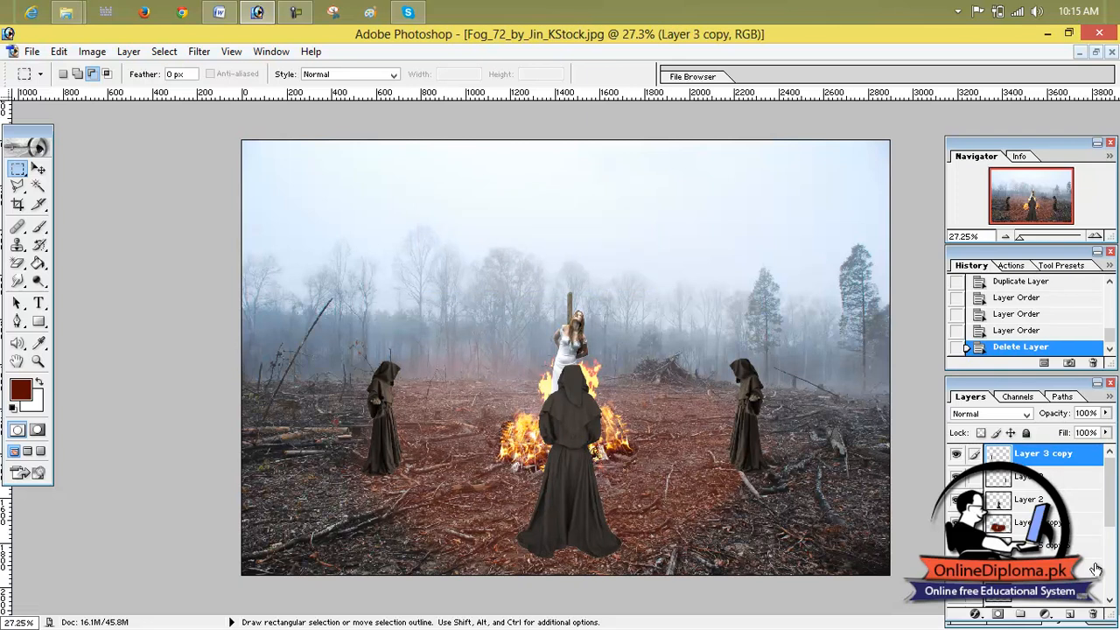
{"action": "left_click", "coordinate": [1071, 614]}
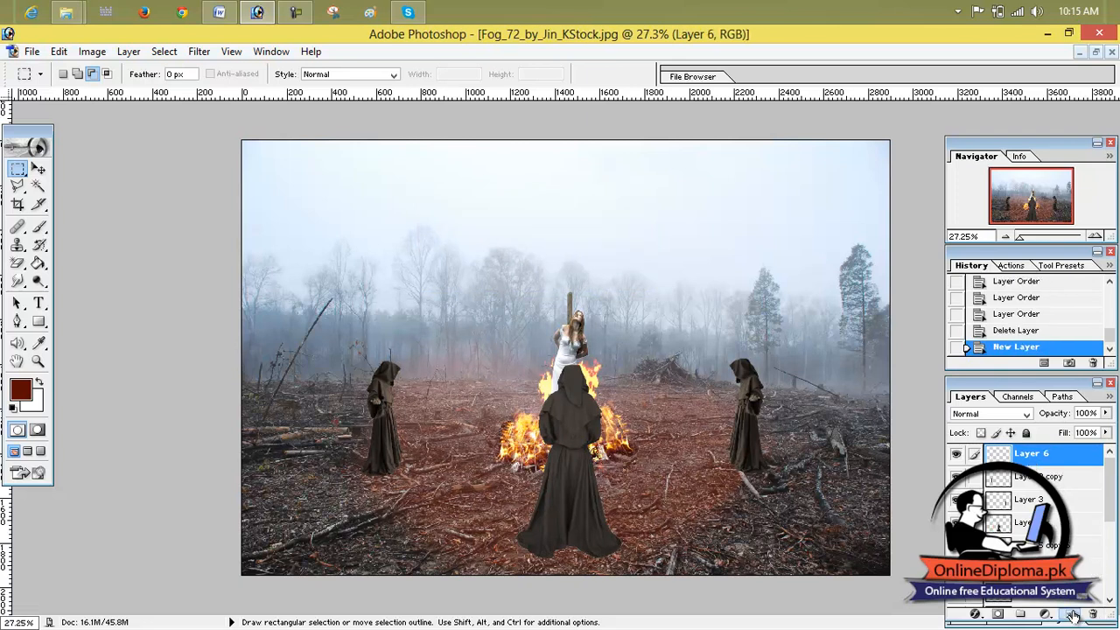
Set the foreground color to dark red 61180D and fill the new top layer with it.
{"action": "left_click", "coordinate": [28, 387]}
{"action": "left_click", "coordinate": [794, 345]}
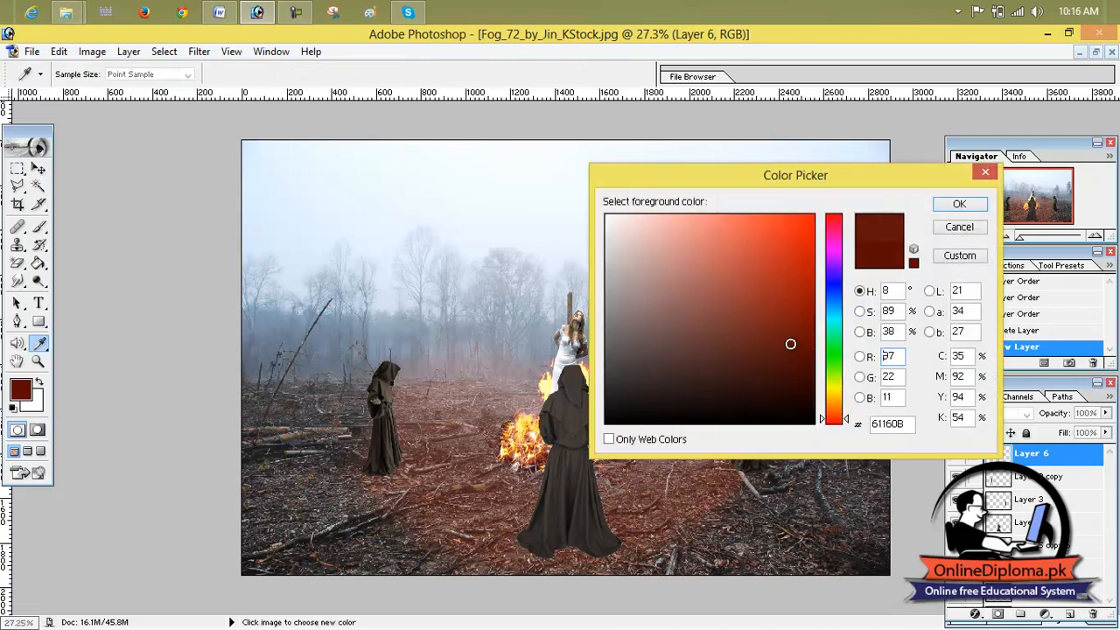
{"action": "left_click", "coordinate": [954, 209]}
{"action": "key", "text": "m"}
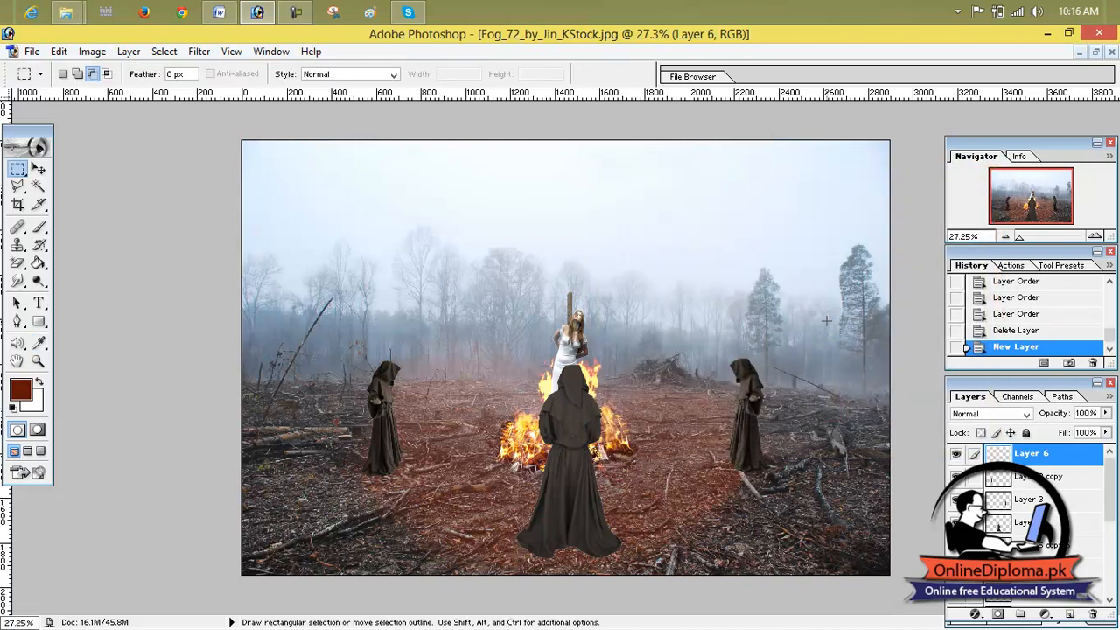
{"action": "key", "text": "alt+BackSpace"}
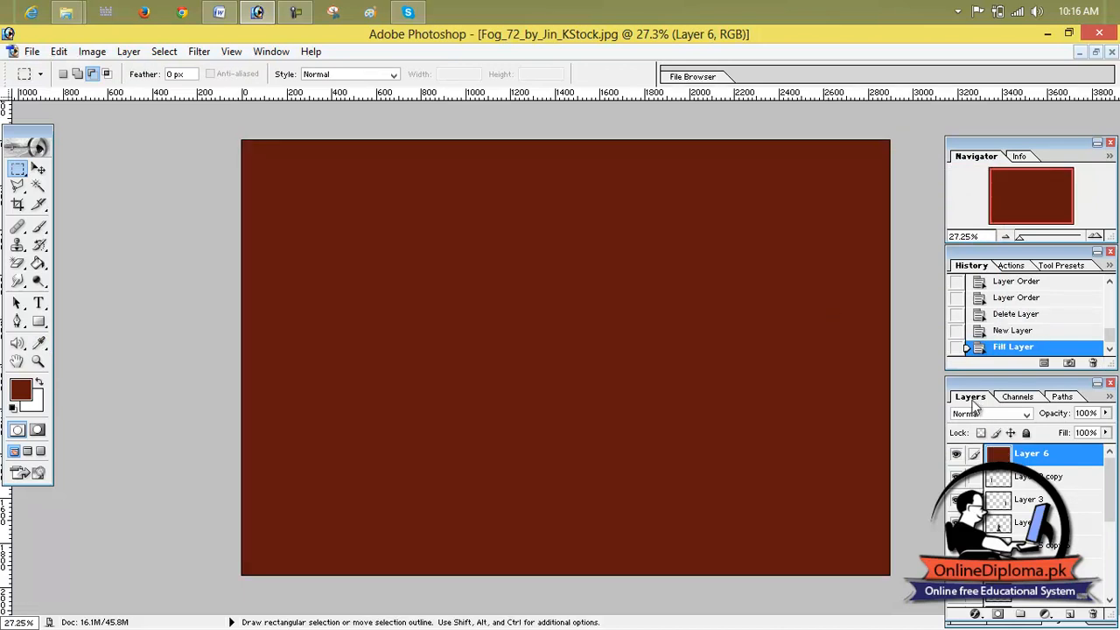
Set the dark red layer's blending mode to Overlay and its opacity to 38%.
{"action": "left_click", "coordinate": [1000, 414]}
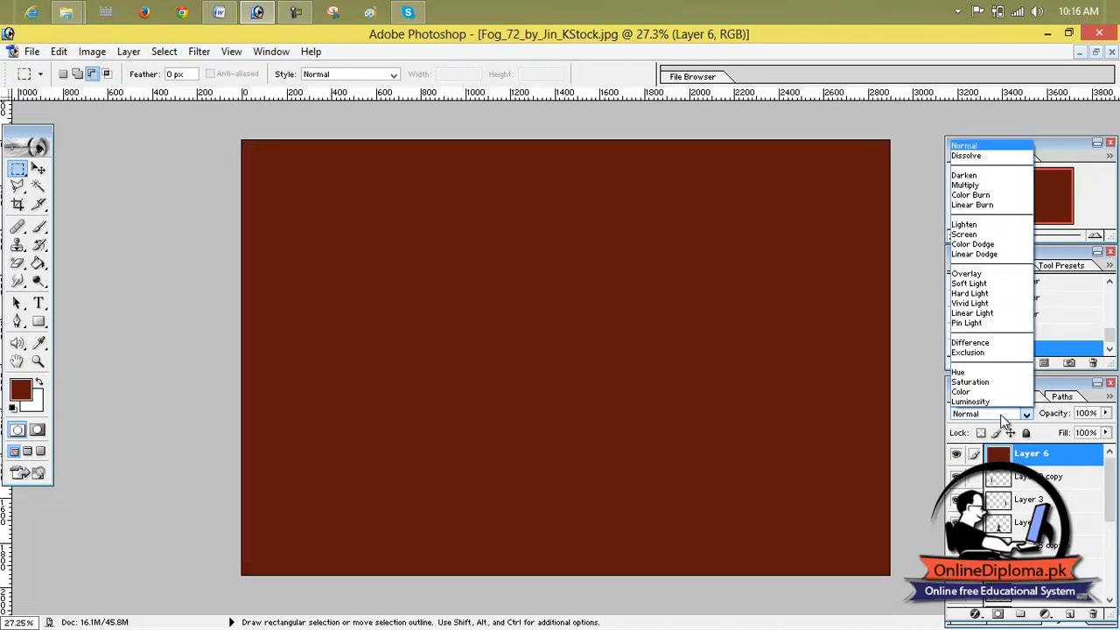
{"action": "left_click", "coordinate": [998, 276]}
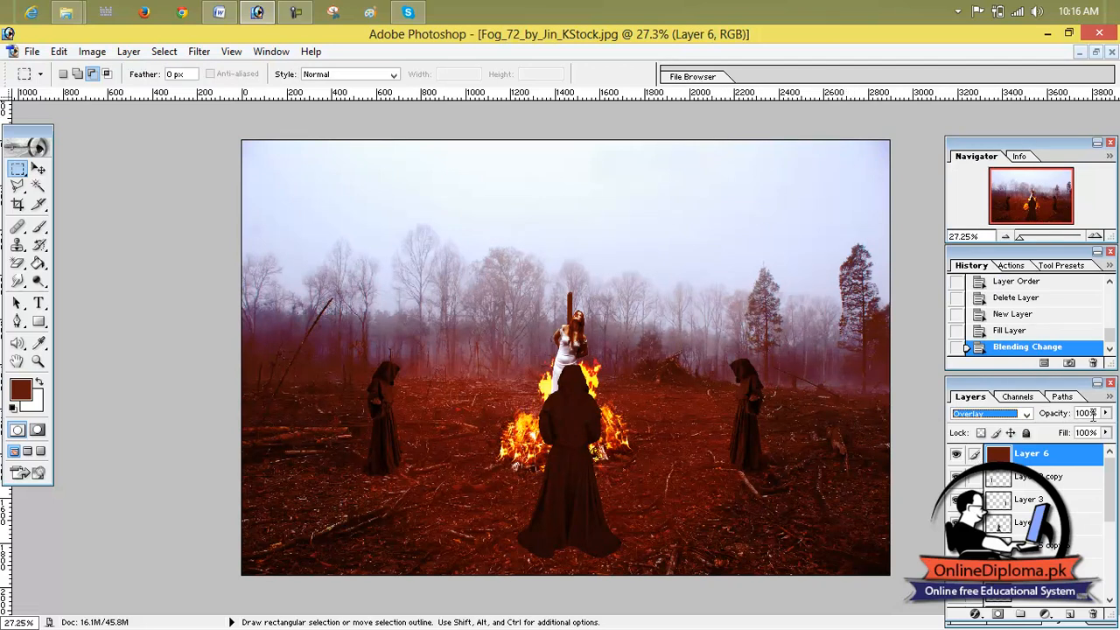
{"action": "left_click", "coordinate": [1106, 413]}
{"action": "left_click_drag", "start_coordinate": [1105, 430], "coordinate": [1071, 433]}
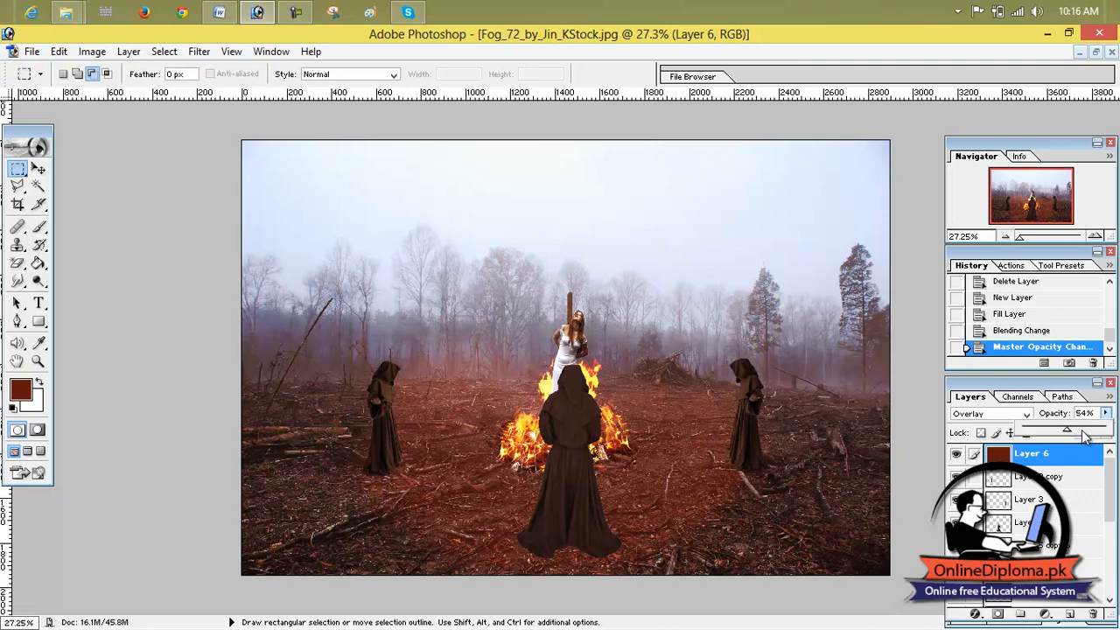
{"action": "left_click_drag", "start_coordinate": [1070, 435], "coordinate": [1063, 435]}
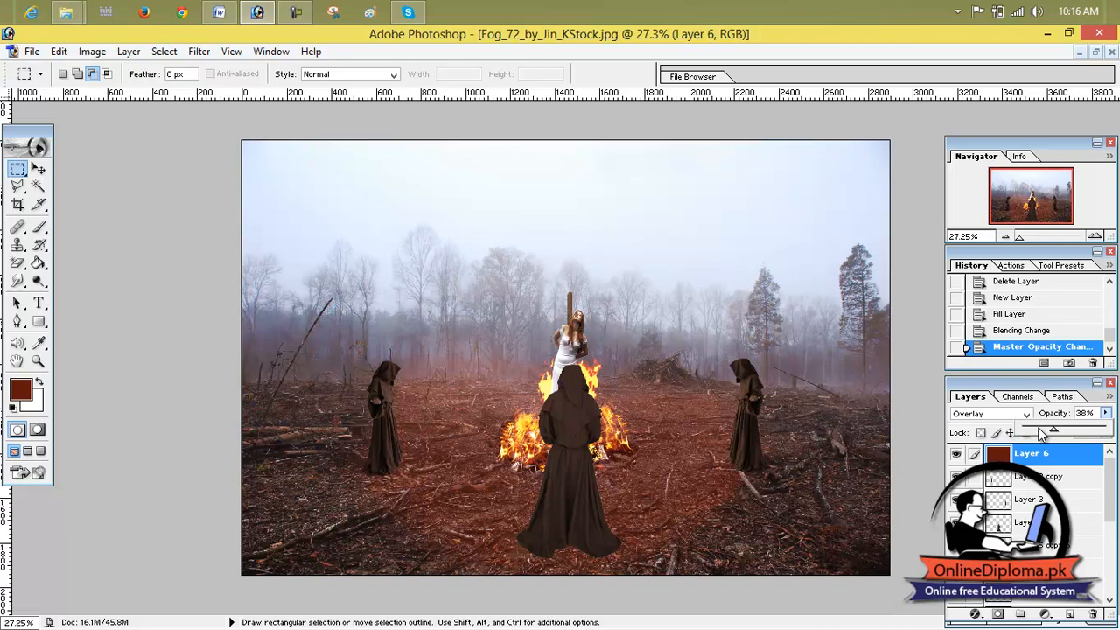
Select the full-width area from the image's upper edge down to the horizon and fill it with black on the overlay layer.
{"action": "left_click", "coordinate": [17, 173]}
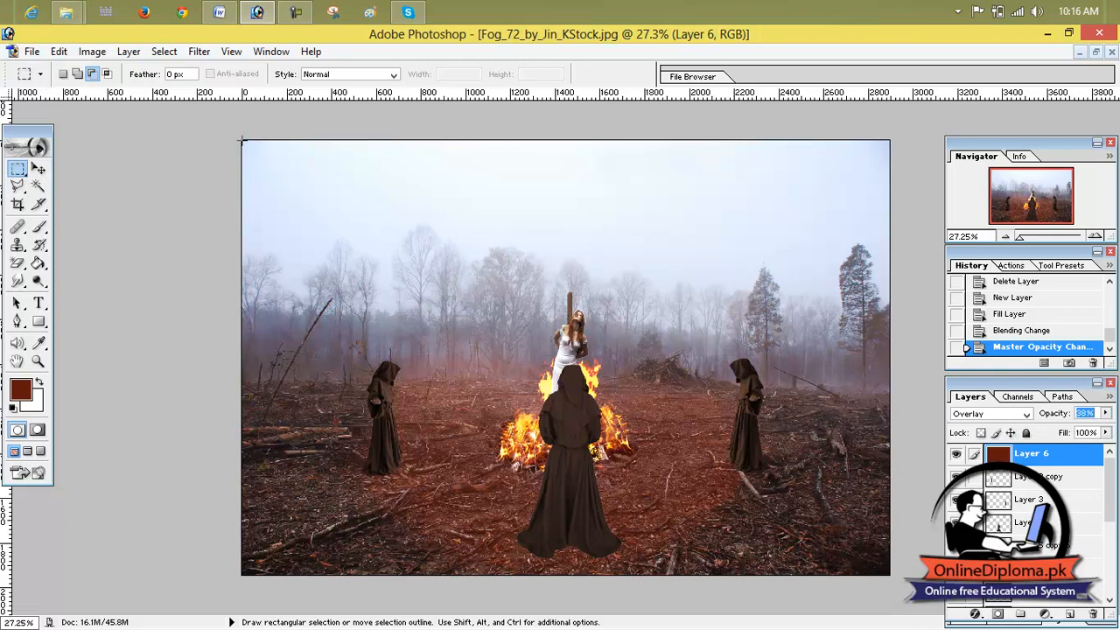
{"action": "left_click_drag", "start_coordinate": [242, 142], "coordinate": [893, 375]}
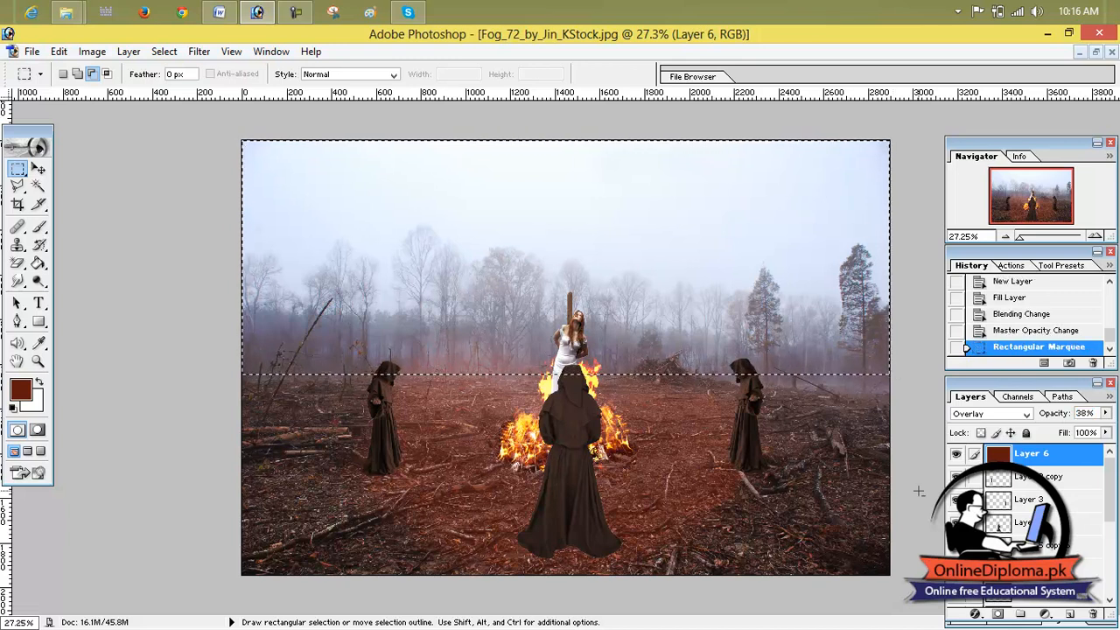
{"action": "left_click", "coordinate": [20, 390]}
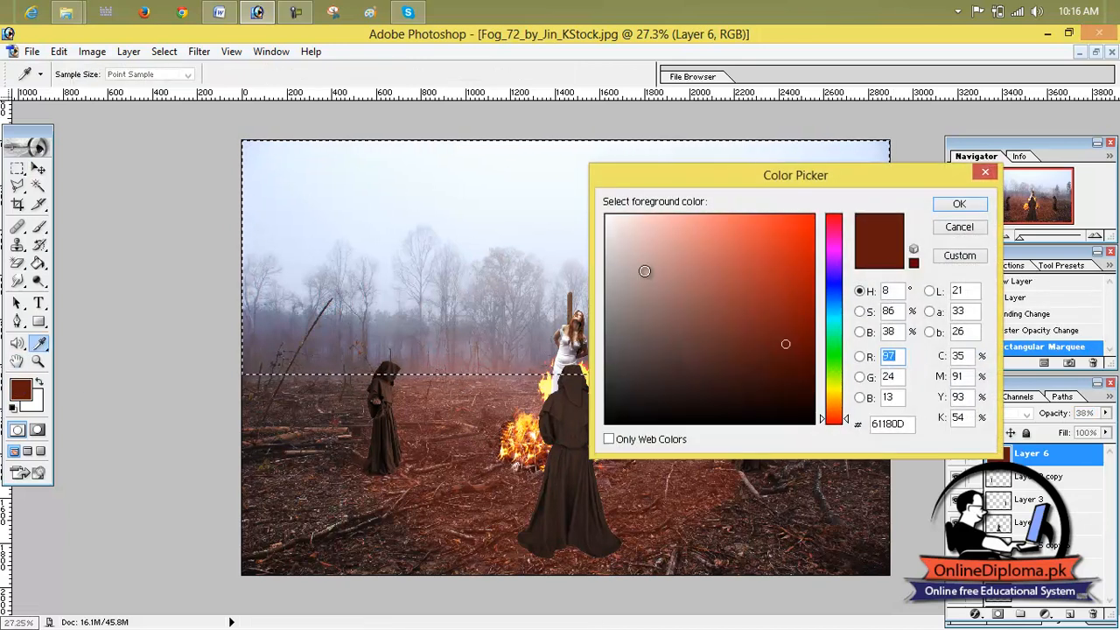
{"action": "left_click_drag", "start_coordinate": [623, 398], "coordinate": [606, 423]}
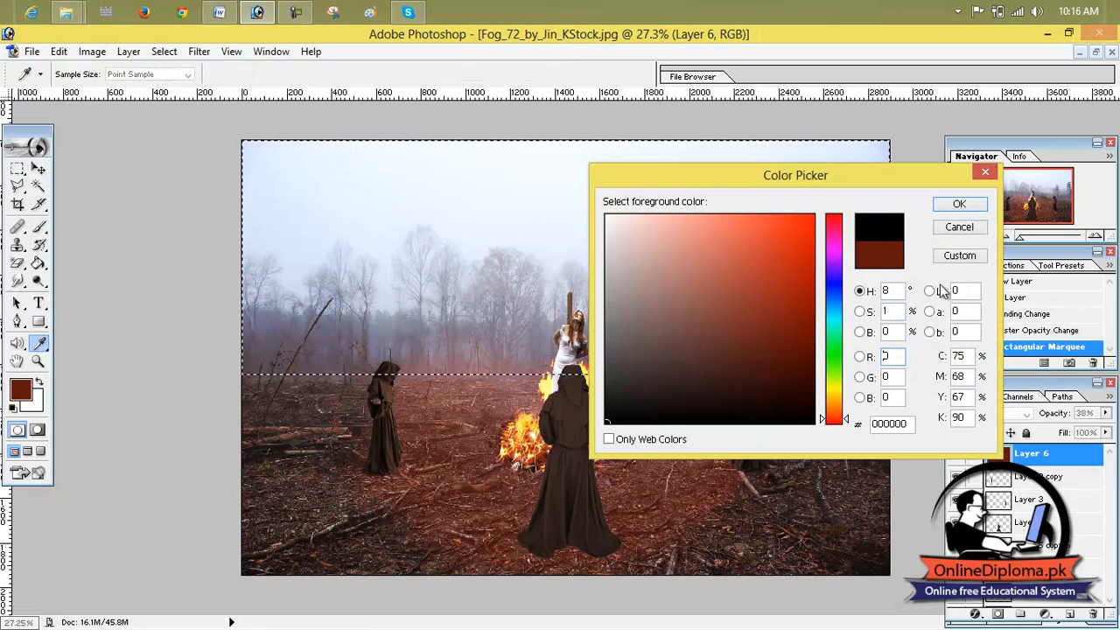
{"action": "left_click", "coordinate": [955, 209]}
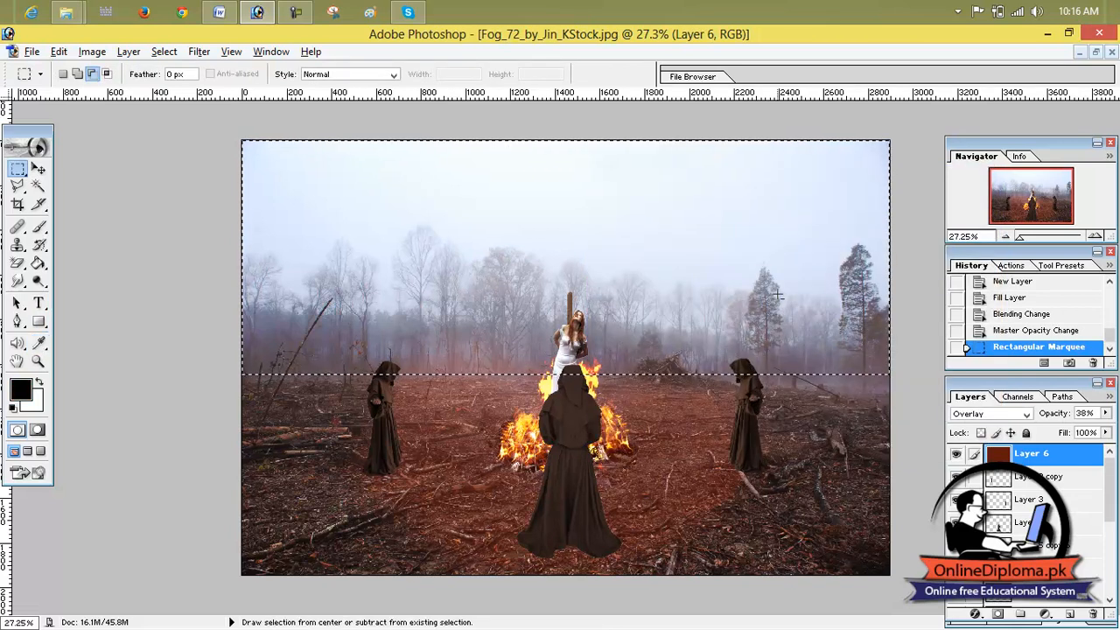
{"action": "key", "text": "alt+BackSpace"}
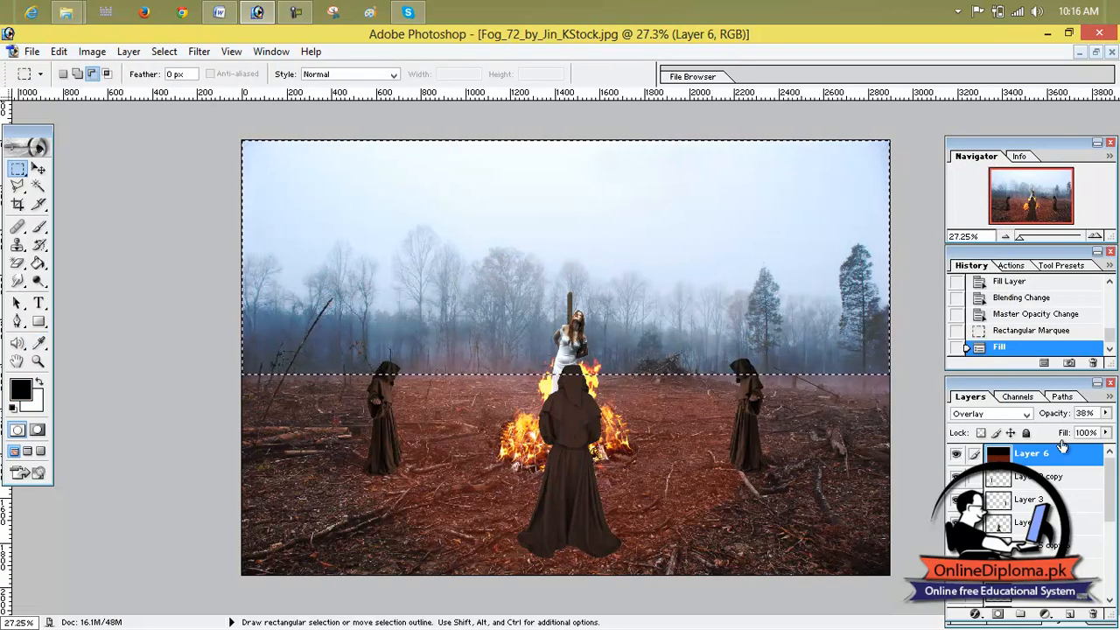
Try the overlay layer at 25% opacity, and return it to 38%.
{"action": "left_click", "coordinate": [1106, 413]}
{"action": "mouse_move", "coordinate": [1089, 435]}
{"action": "left_mouse_down"}
{"action": "mouse_move", "coordinate": [1027, 434]}
{"action": "mouse_move", "coordinate": [1106, 443]}
{"action": "left_mouse_up"}
{"action": "left_click_drag", "start_coordinate": [1105, 442], "coordinate": [1045, 442]}
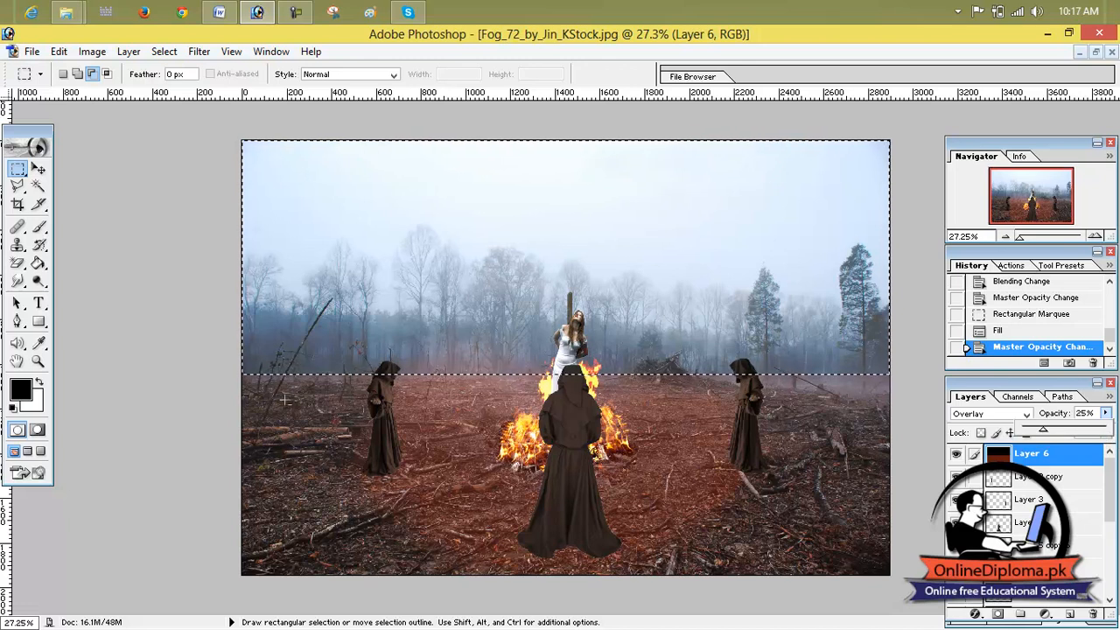
{"action": "left_click_drag", "start_coordinate": [1043, 430], "coordinate": [1054, 429]}
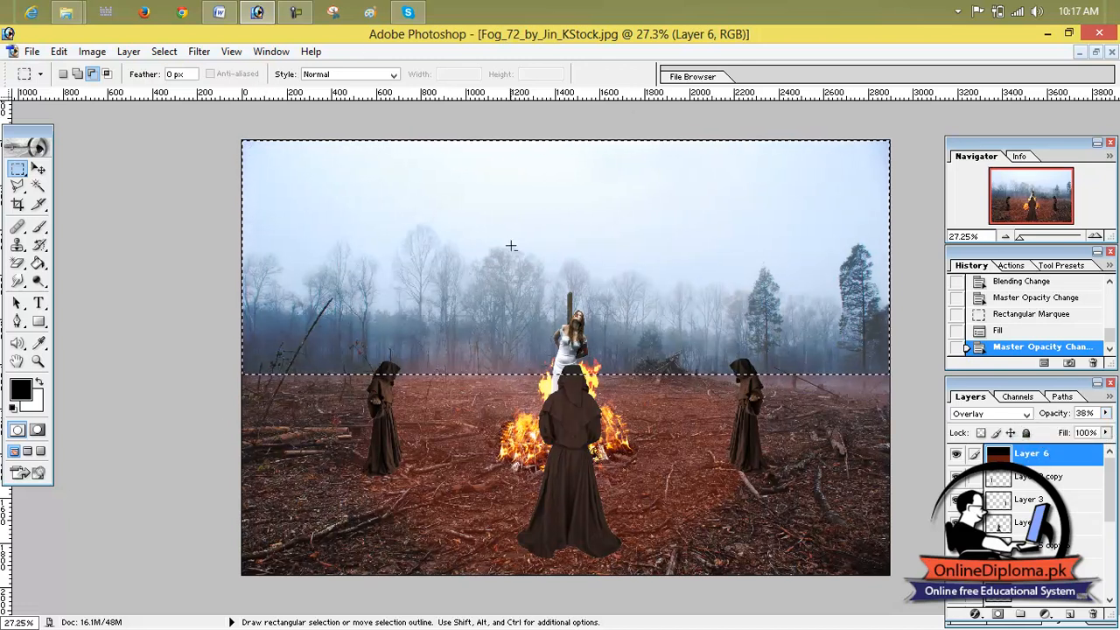
Clear the selection and duplicate Layer 2, the robed figure standing in front of the fire.
{"action": "key", "text": "ctrl+d"}
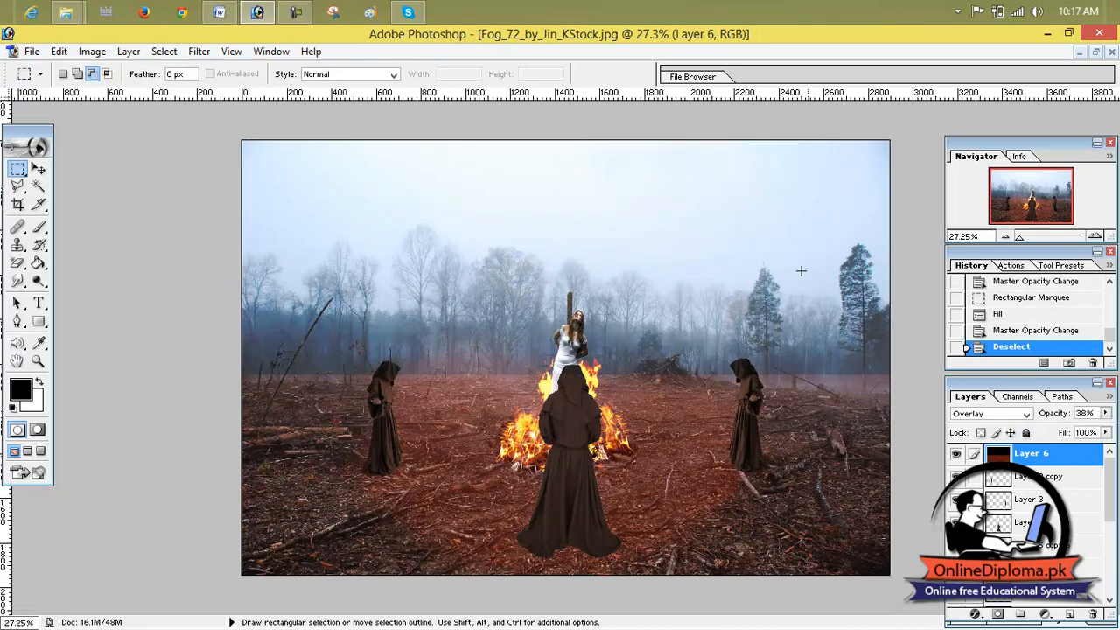
{"action": "left_click", "coordinate": [1019, 523]}
{"action": "left_click", "coordinate": [1016, 503]}
{"action": "left_click", "coordinate": [1005, 481]}
{"action": "left_click", "coordinate": [1005, 523]}
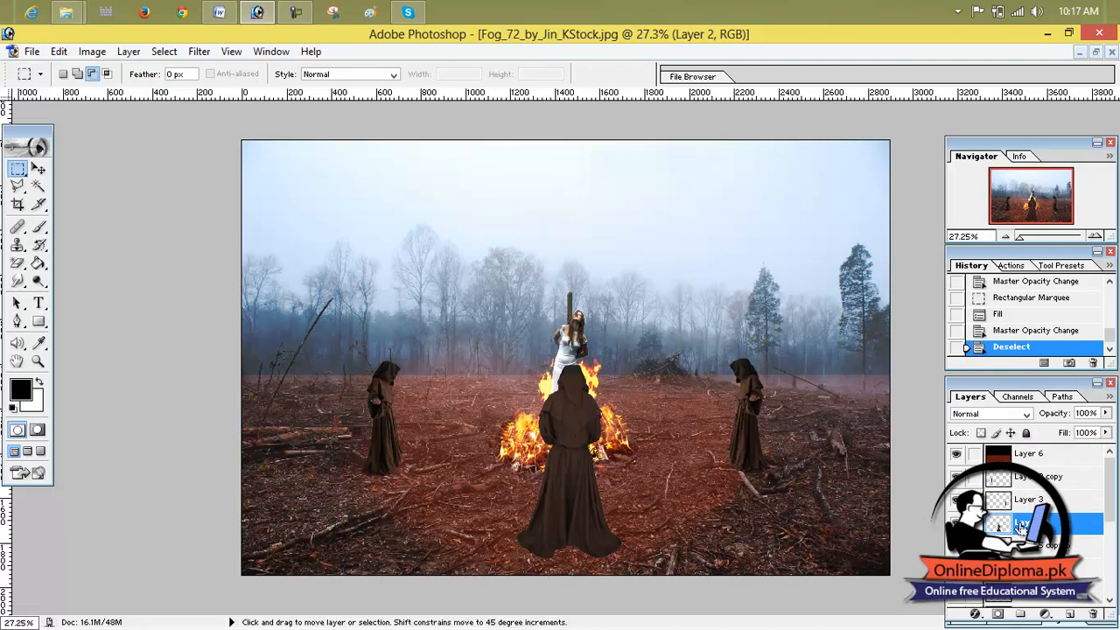
{"action": "key", "text": "ctrl+j"}
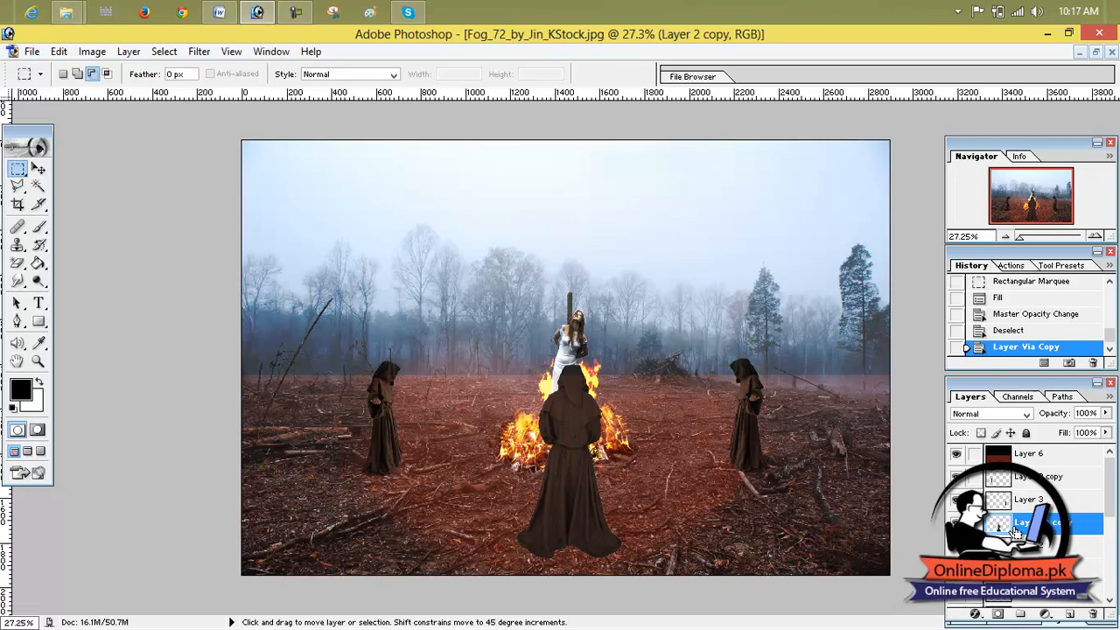
Try painting the duplicated figure solid black with the brush inside its loaded outline, and undo the painting and deselect.
{"action": "left_click", "coordinate": [1021, 531], "text": "ctrl"}
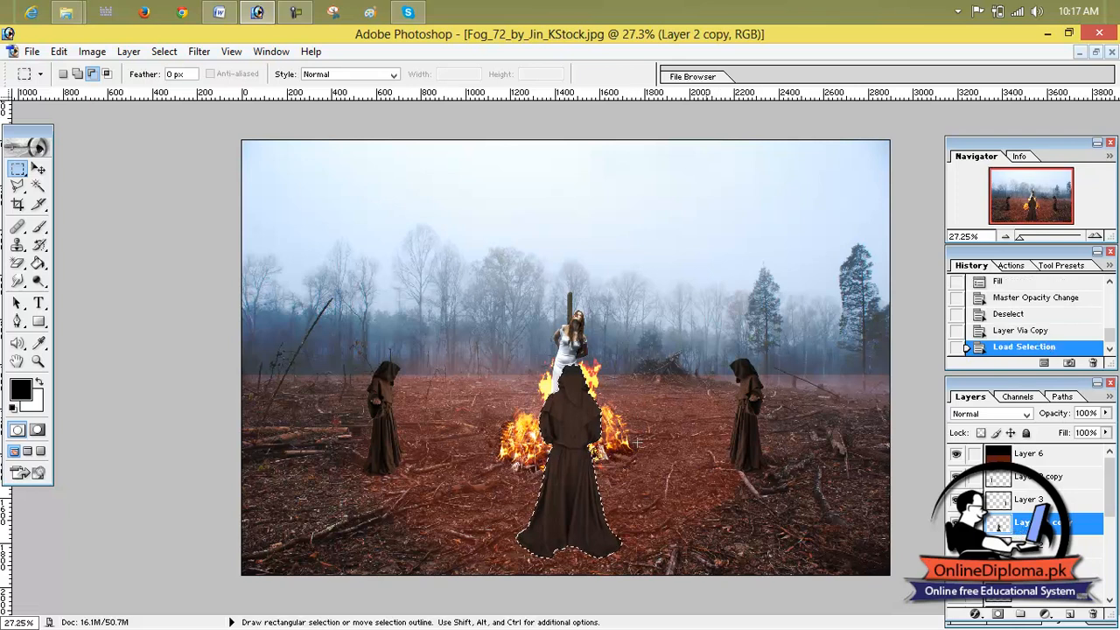
{"action": "left_click", "coordinate": [21, 388]}
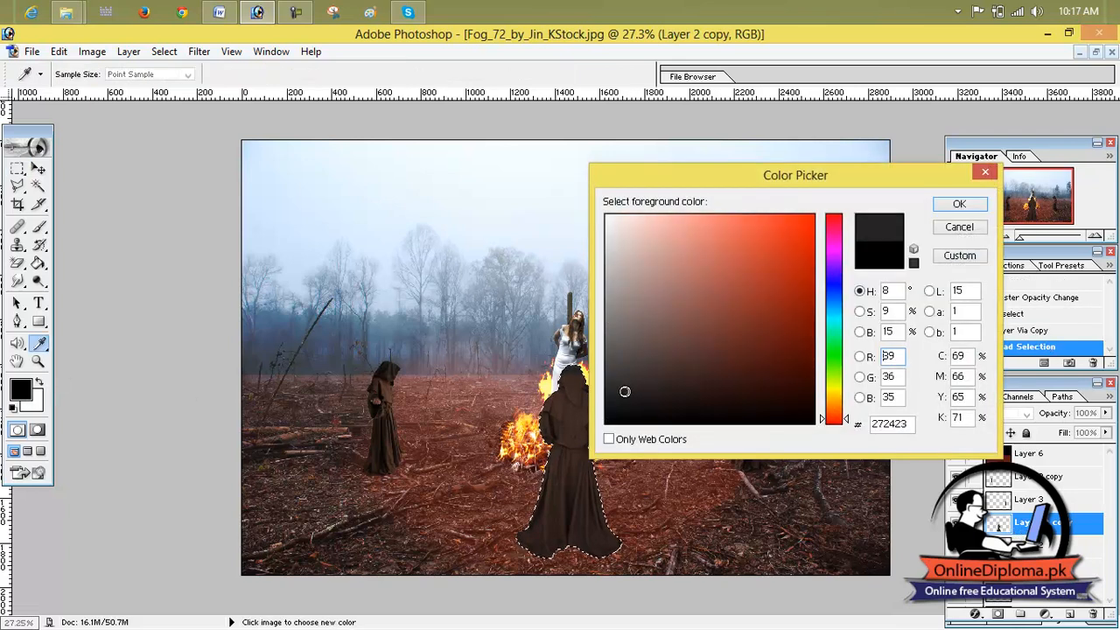
{"action": "left_click", "coordinate": [954, 205]}
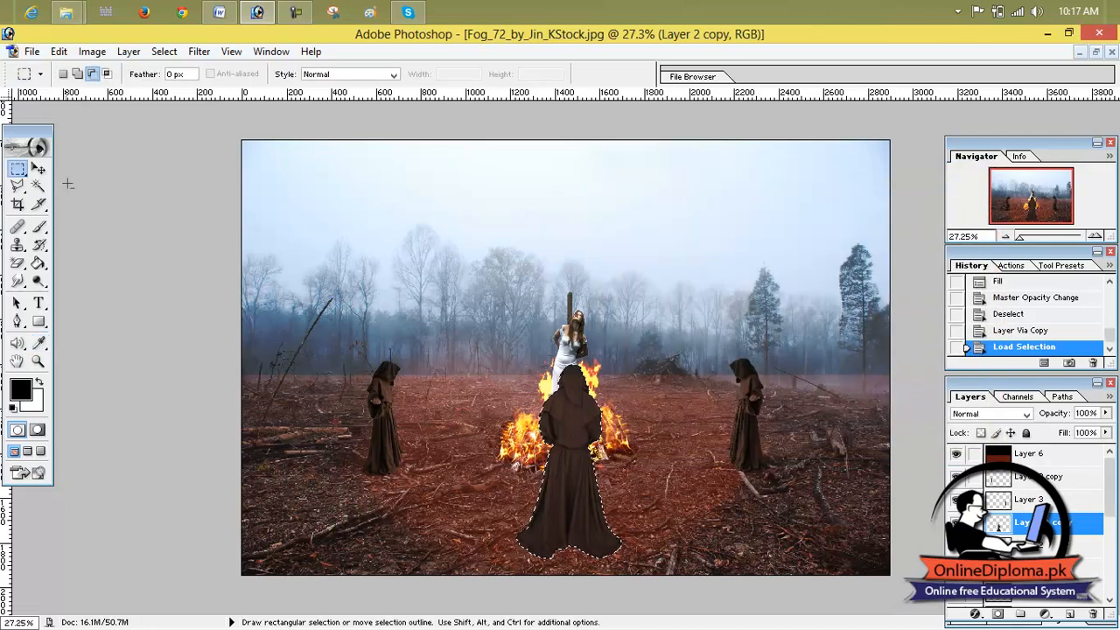
{"action": "left_click", "coordinate": [38, 226]}
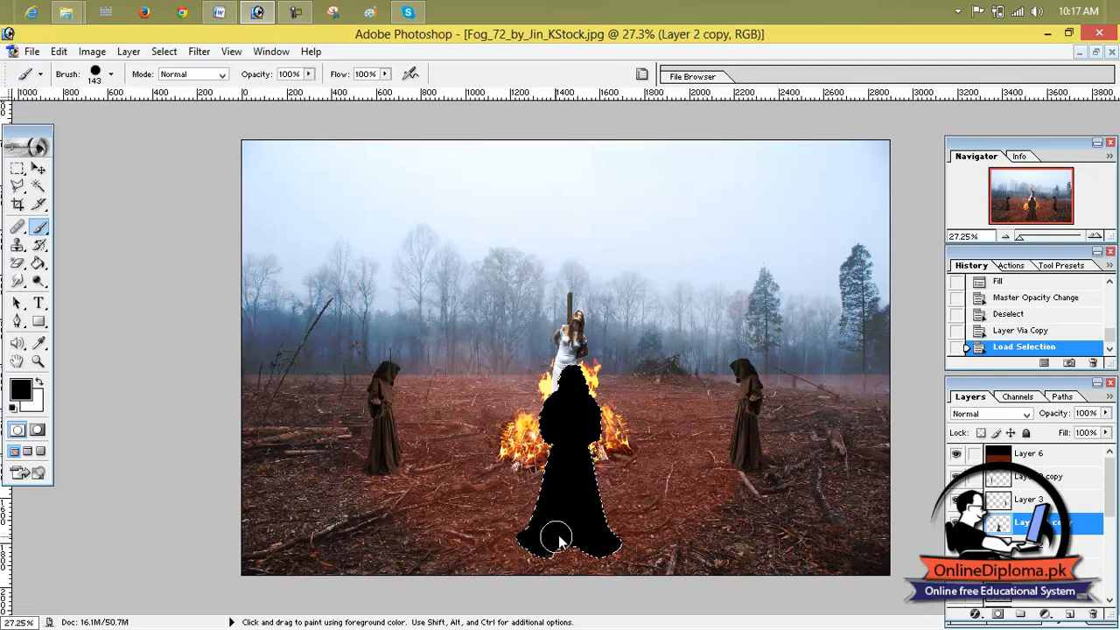
{"action": "left_click_drag", "start_coordinate": [617, 559], "coordinate": [584, 548]}
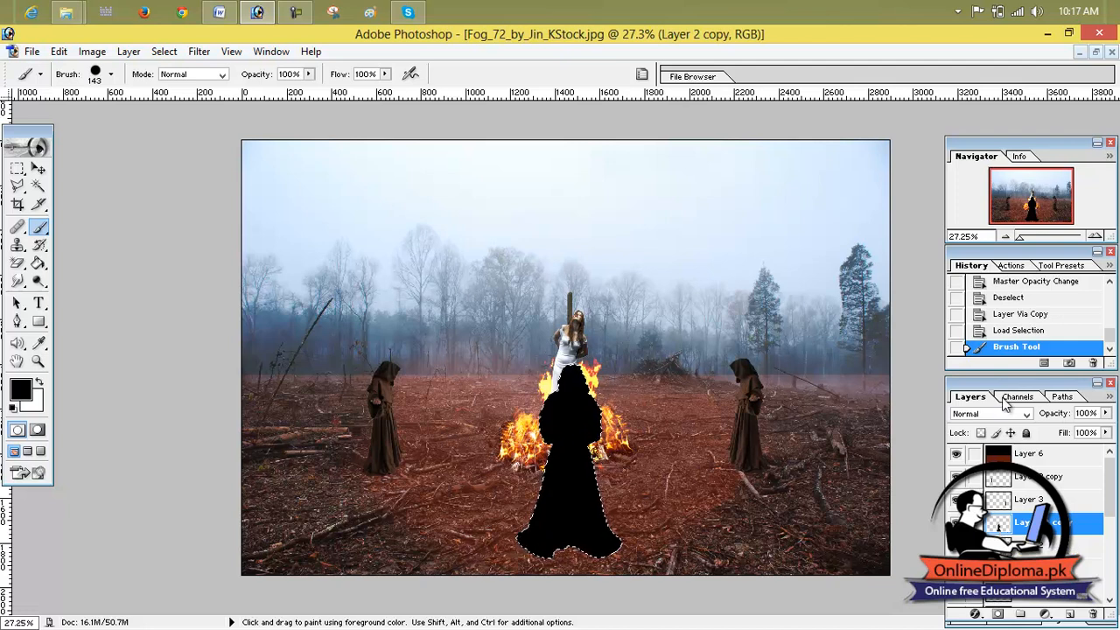
{"action": "left_click", "coordinate": [1005, 330]}
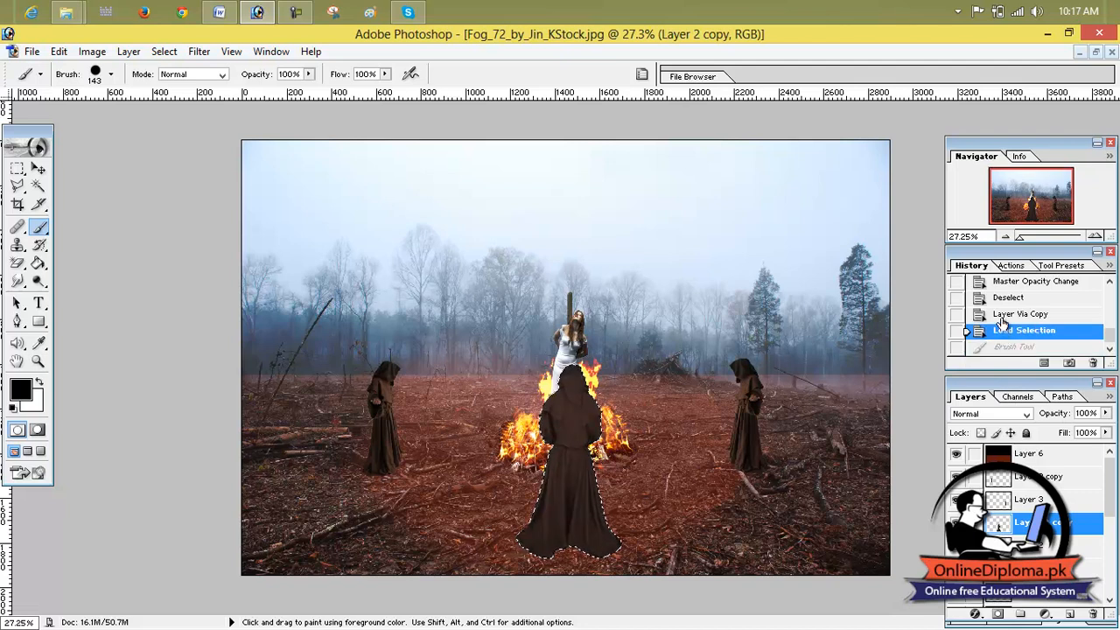
{"action": "key", "text": "ctrl+d"}
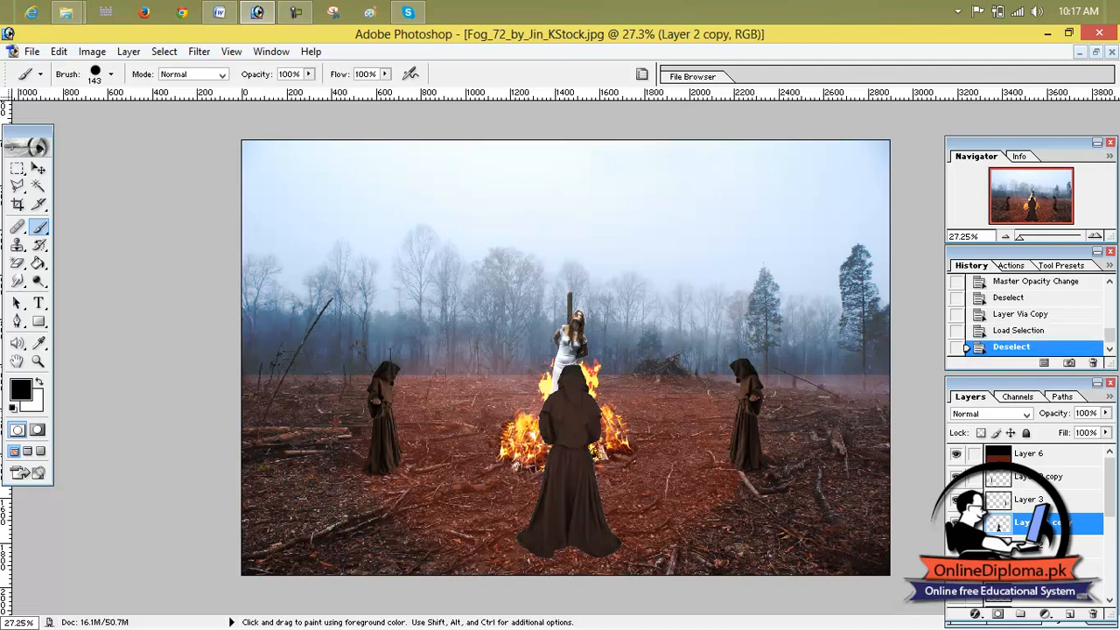
Load the outline of Layer 2, beneath its copy, and paint the front robed figure solid black inside it.
{"action": "left_click", "coordinate": [1024, 546]}
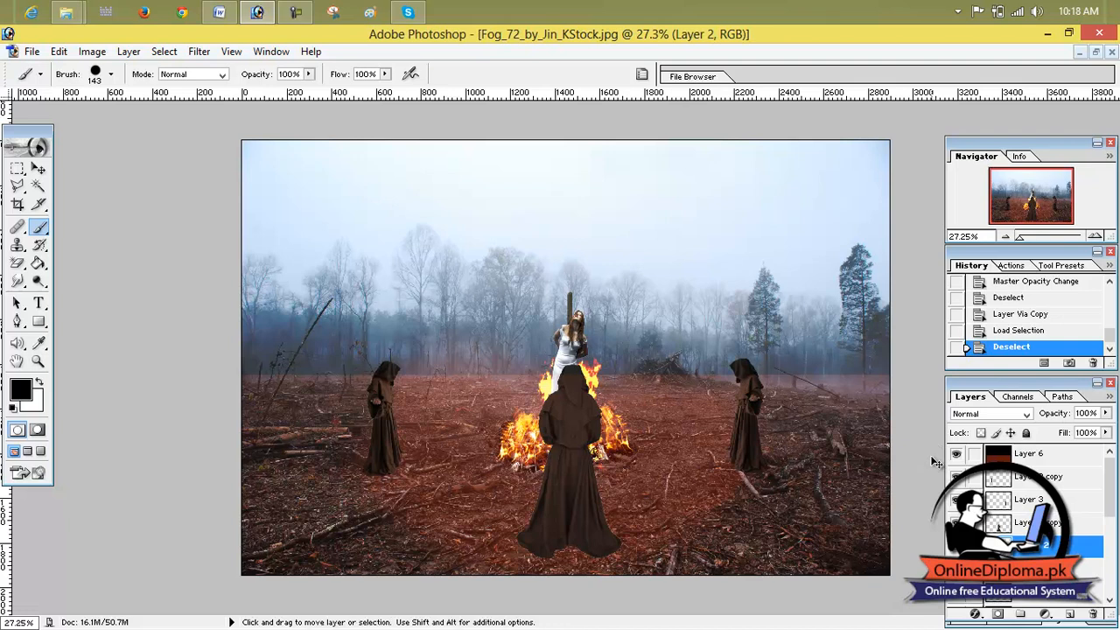
{"action": "left_click", "coordinate": [999, 546], "text": "ctrl"}
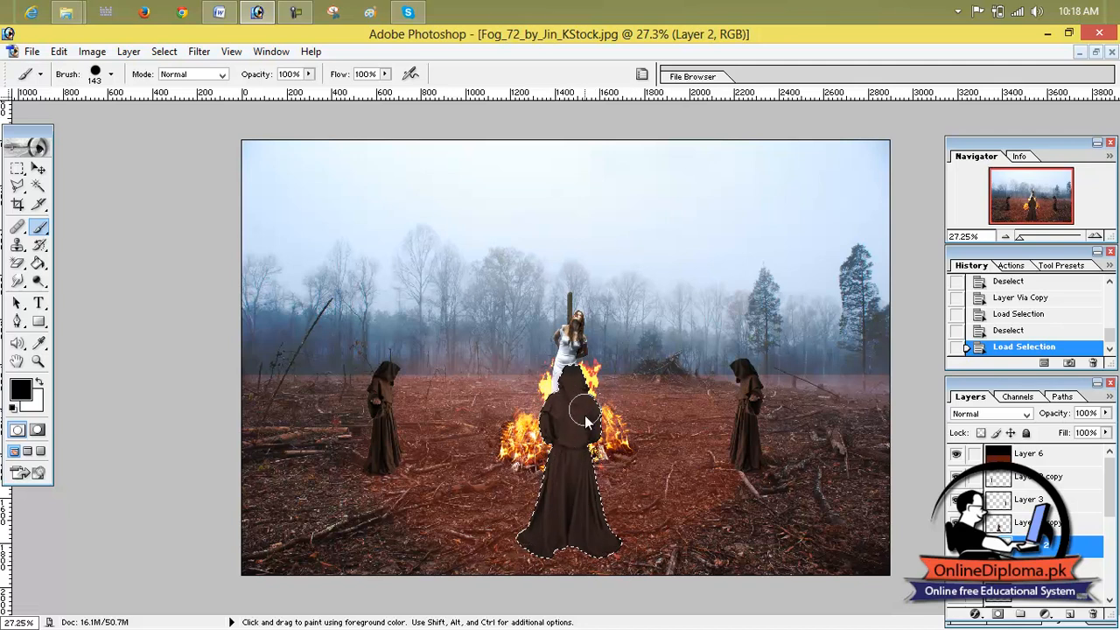
{"action": "left_click_drag", "start_coordinate": [624, 561], "coordinate": [652, 553]}
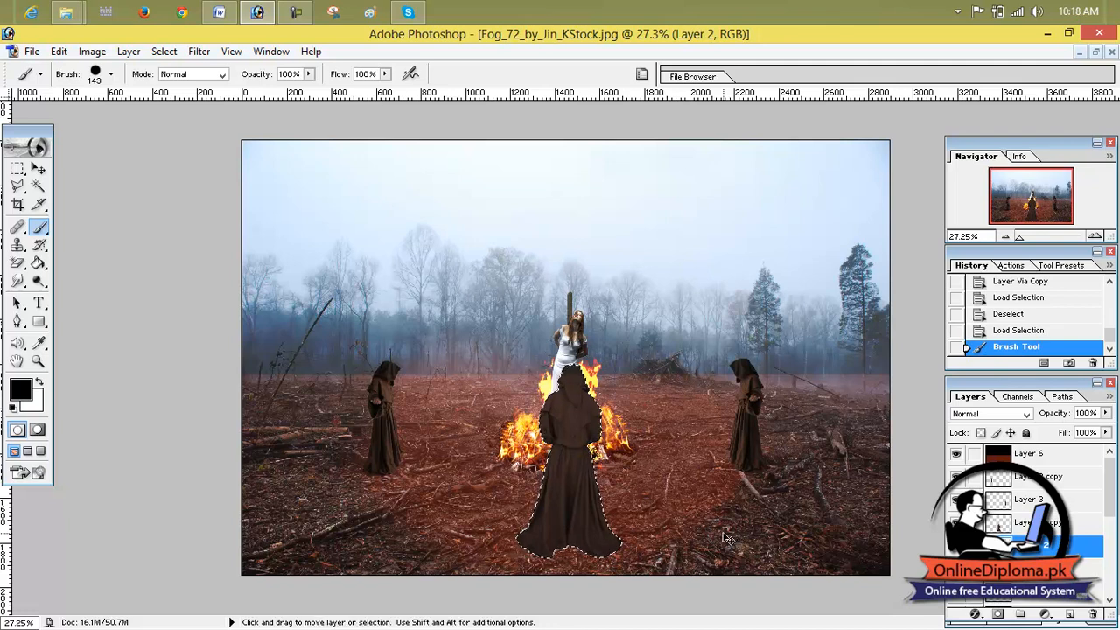
Free-transform the black silhouette to about 59% width and 102% height, and move it partly behind the front robed figure.
{"action": "key", "text": "ctrl+t"}
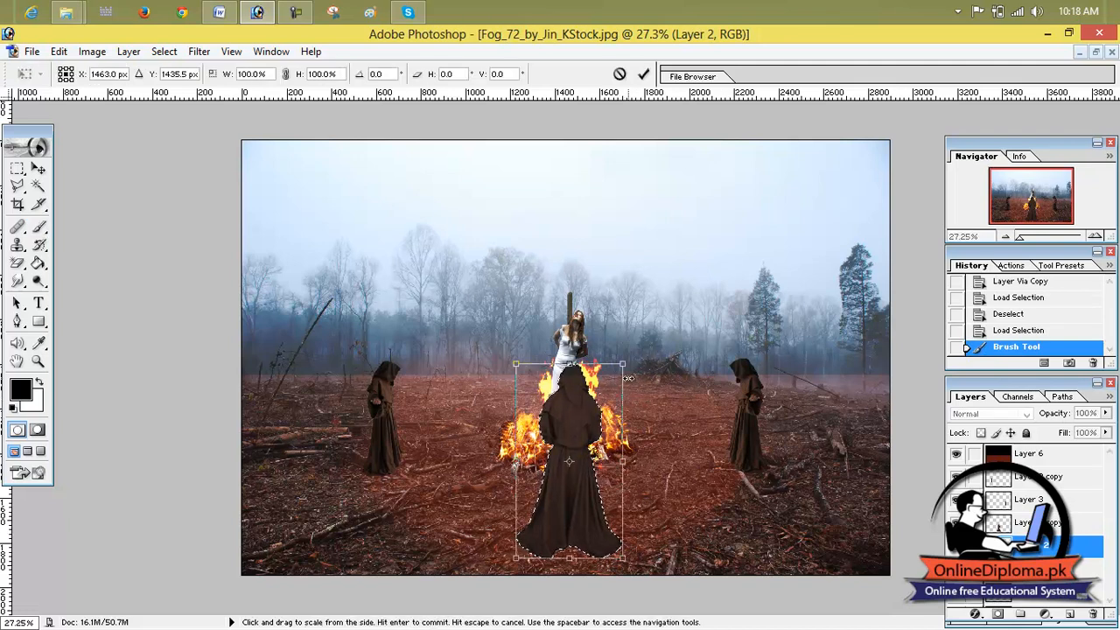
{"action": "left_click_drag", "start_coordinate": [623, 364], "coordinate": [649, 381]}
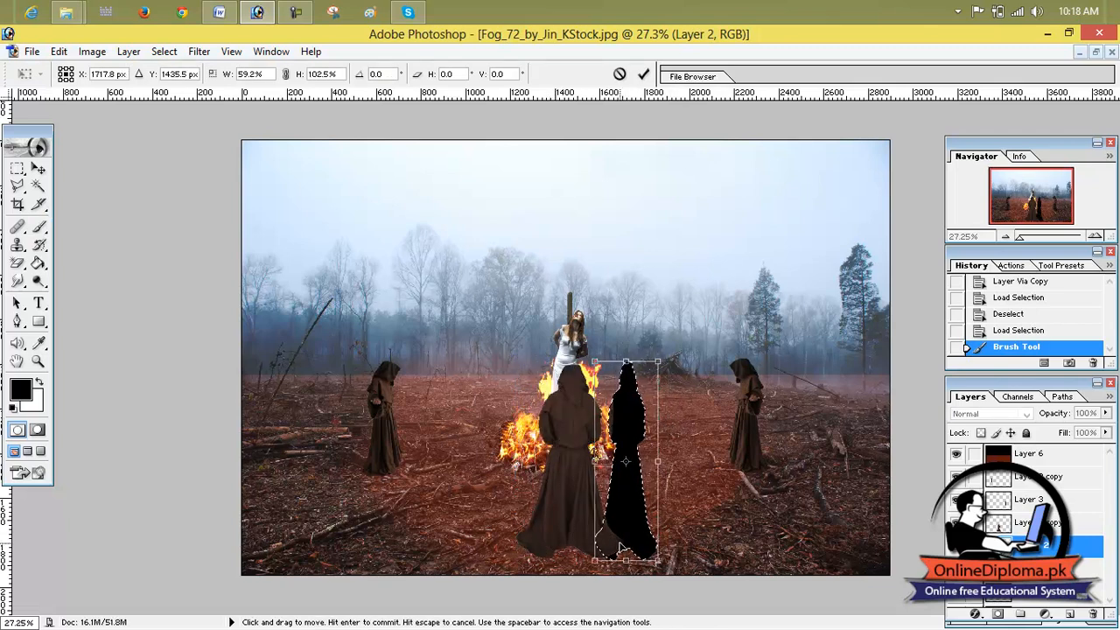
{"action": "left_click_drag", "start_coordinate": [630, 444], "coordinate": [664, 443]}
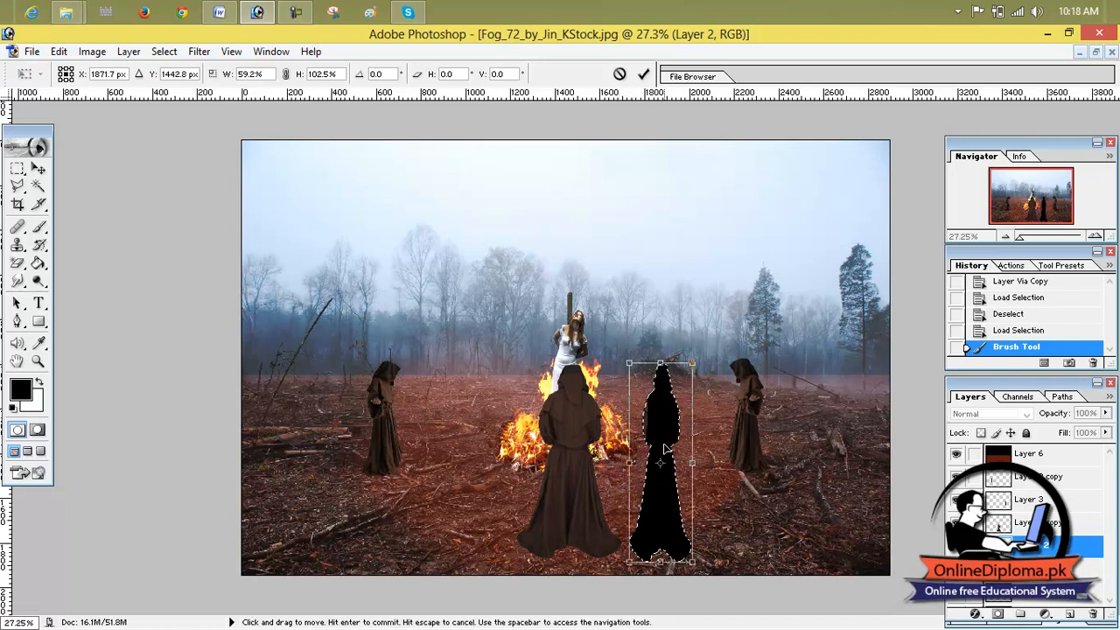
{"action": "left_click_drag", "start_coordinate": [664, 449], "coordinate": [597, 452]}
Distort the silhouette into a slanted shadow of about 50% height beside the front figure's robe, commit the transform and deselect.
{"action": "right_click", "coordinate": [616, 398]}
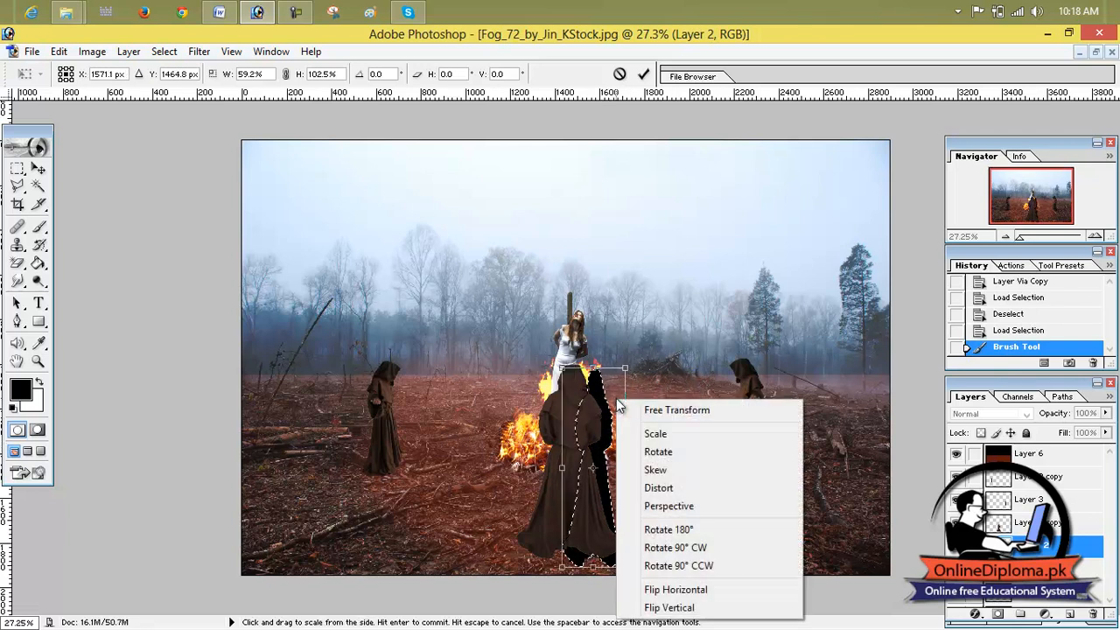
{"action": "left_click", "coordinate": [665, 488]}
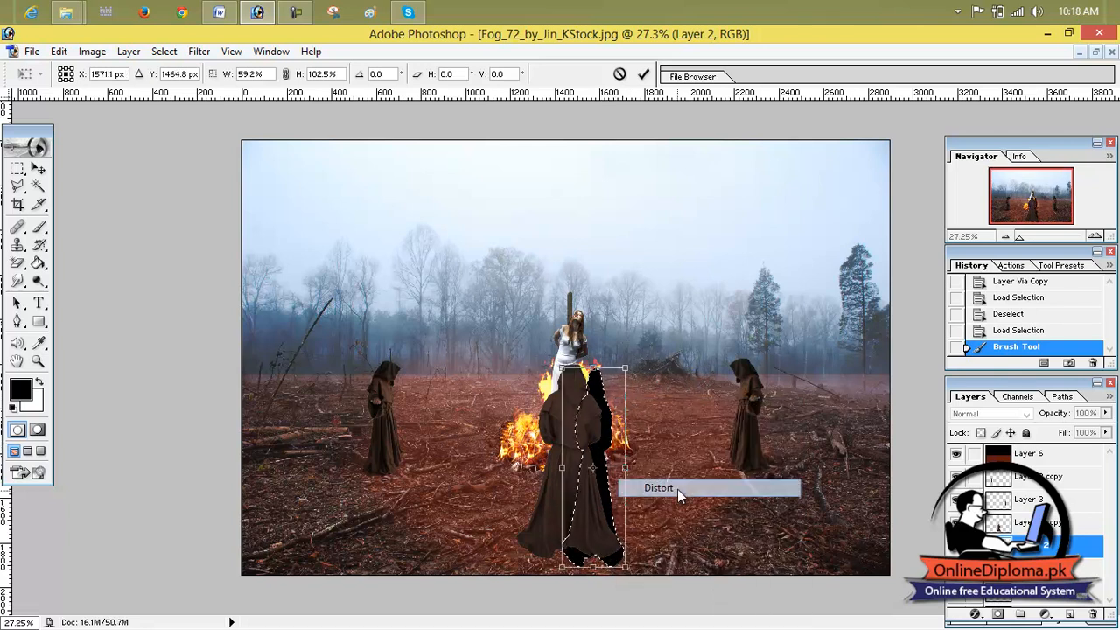
{"action": "left_click_drag", "start_coordinate": [625, 373], "coordinate": [654, 481]}
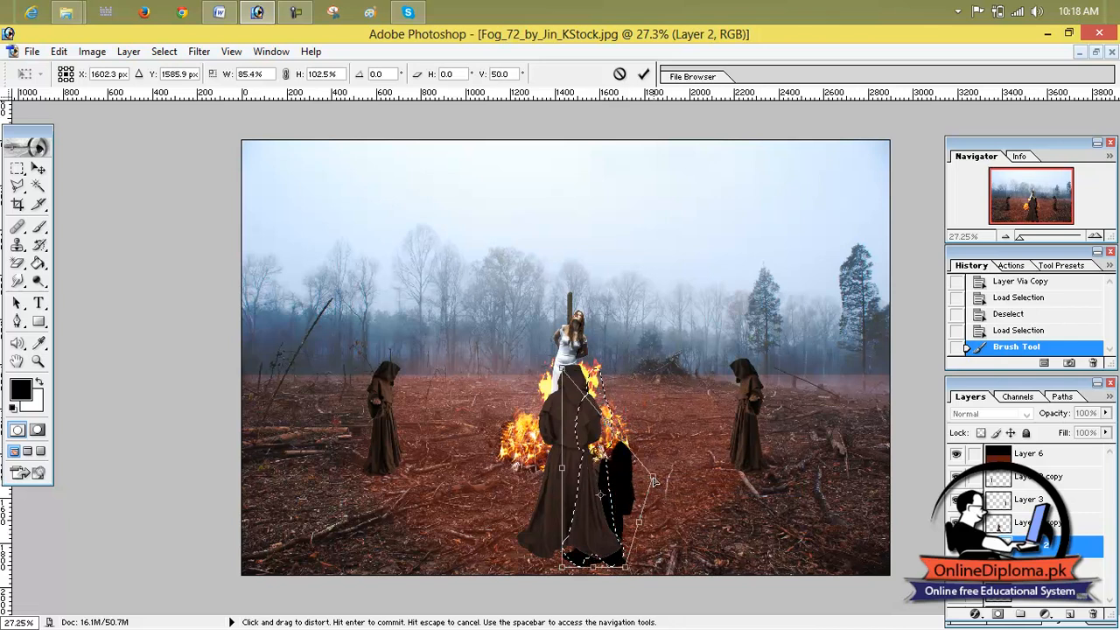
{"action": "left_click_drag", "start_coordinate": [562, 368], "coordinate": [626, 476]}
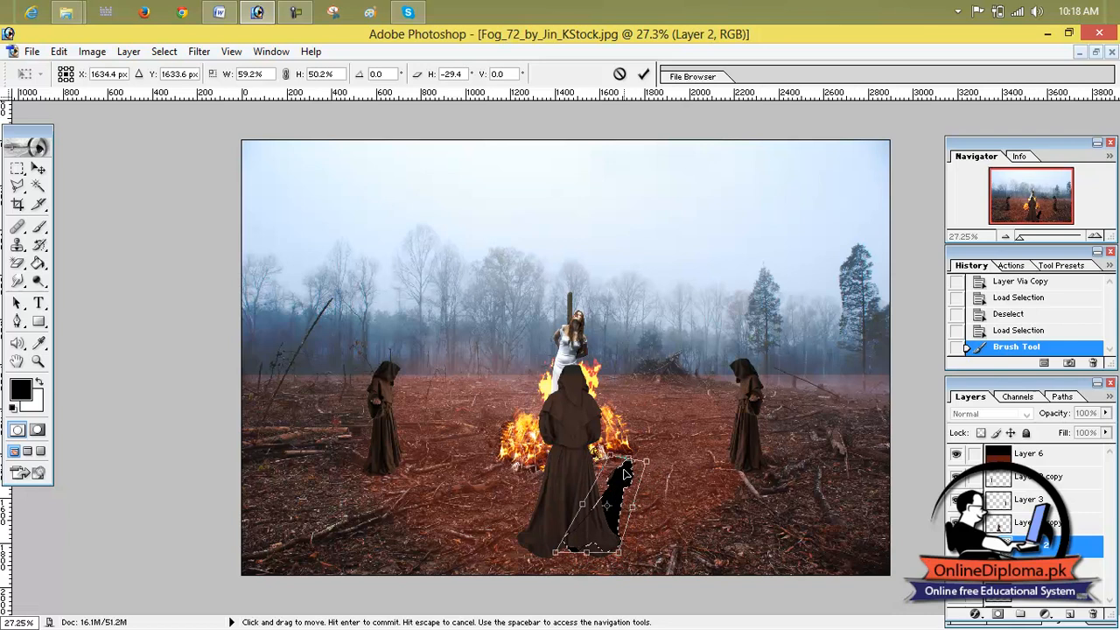
{"action": "left_click", "coordinate": [643, 73]}
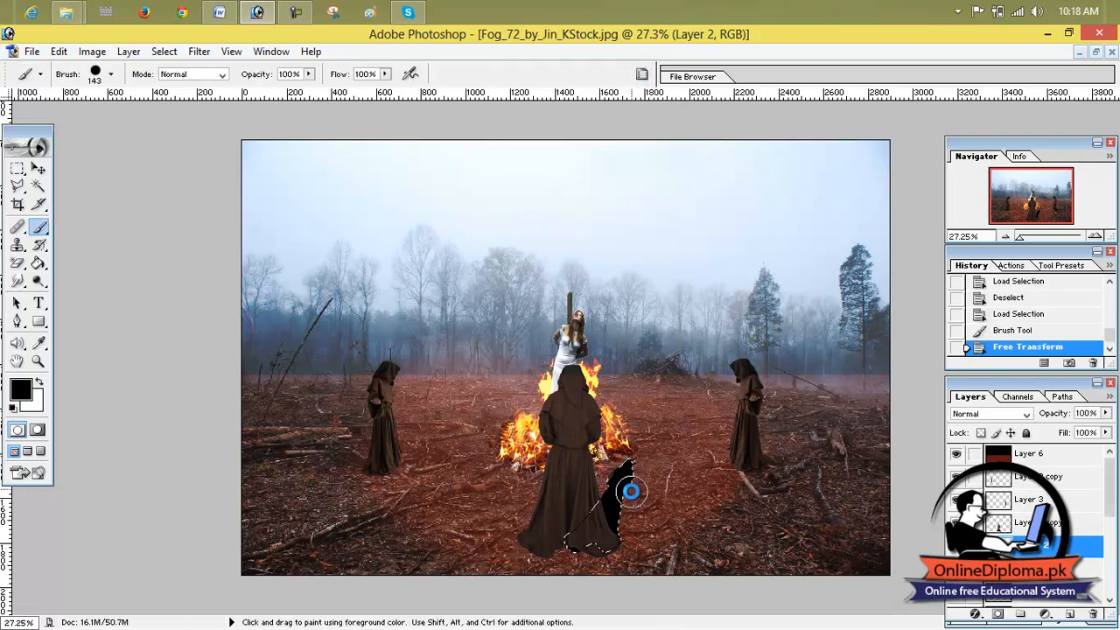
{"action": "key", "text": "ctrl+d"}
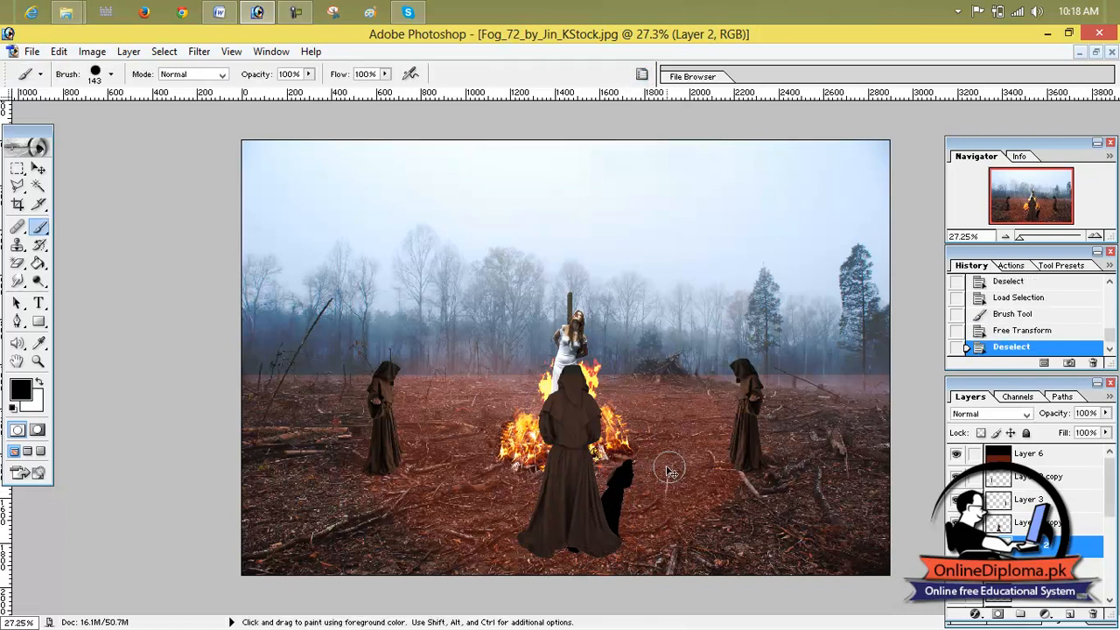
Set the shadow layer's fill to 33% and widen the shadow to about 137%.
{"action": "left_click", "coordinate": [1107, 434]}
{"action": "left_click_drag", "start_coordinate": [1106, 450], "coordinate": [1046, 455]}
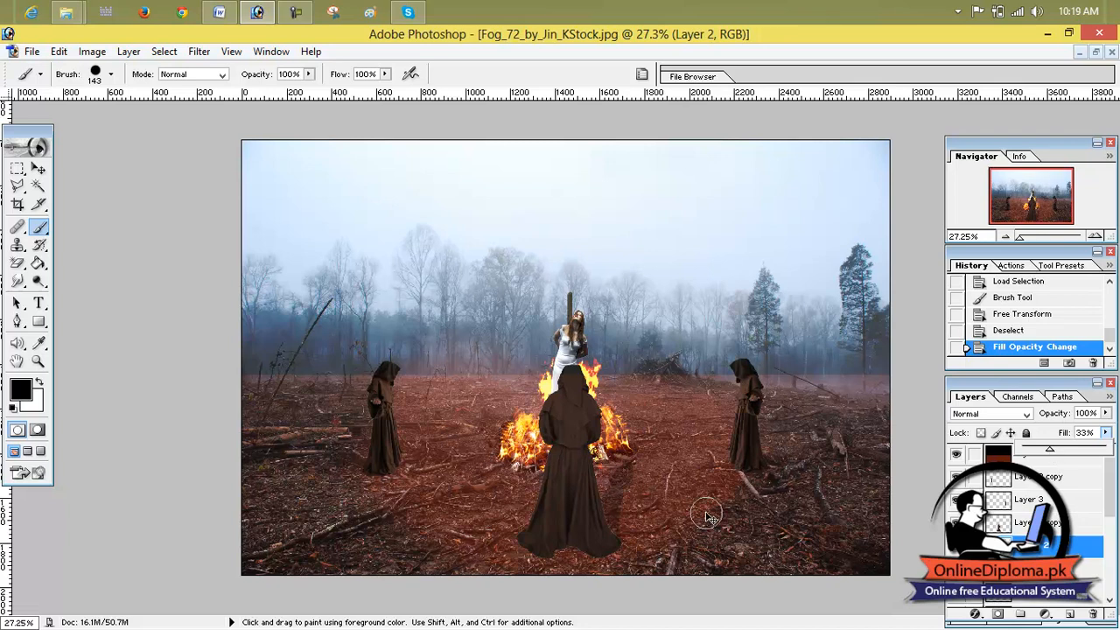
{"action": "key", "text": "ctrl+t"}
{"action": "left_click_drag", "start_coordinate": [519, 462], "coordinate": [474, 462]}
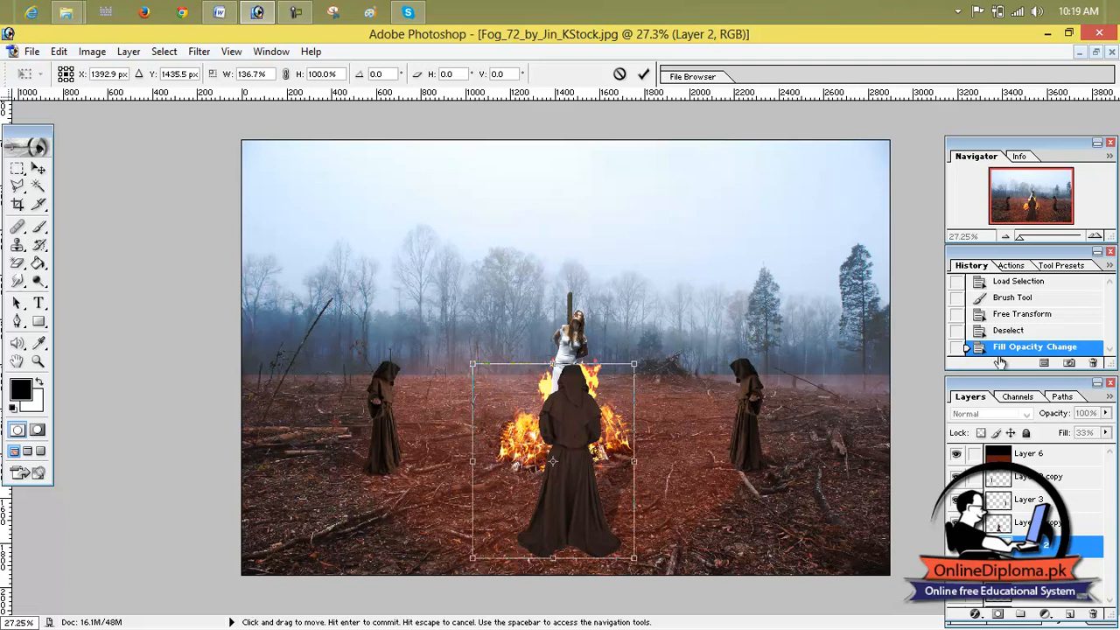
{"action": "left_click", "coordinate": [643, 74]}
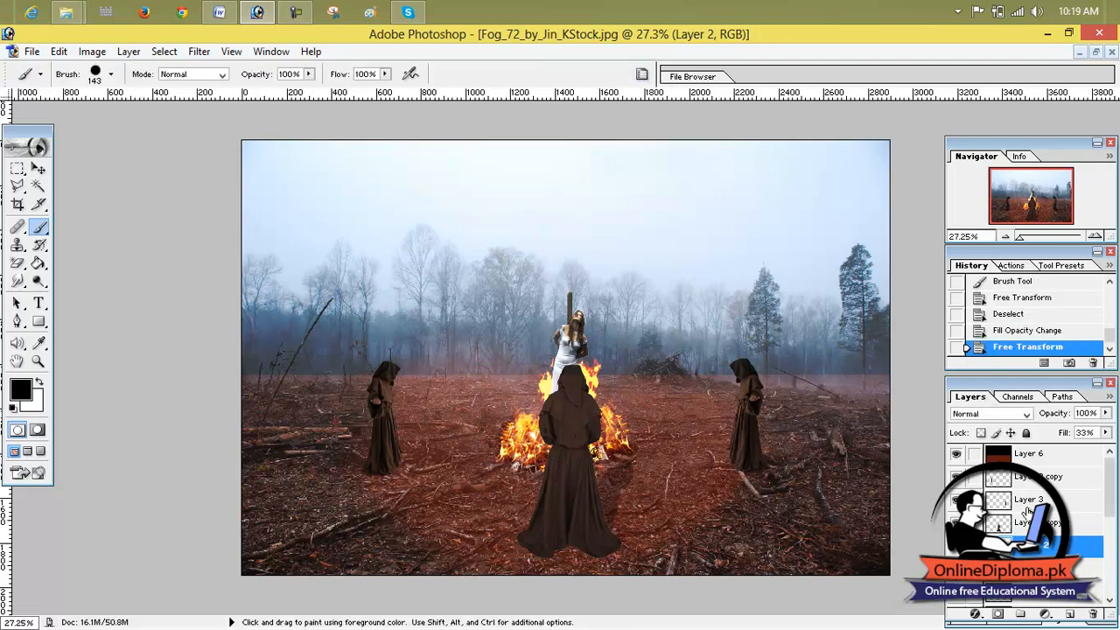
Duplicate Layer 3 copy, the left robed figure, and paint the lower copy solid black inside its loaded outline, leaving nothing selected.
{"action": "left_click", "coordinate": [1015, 477]}
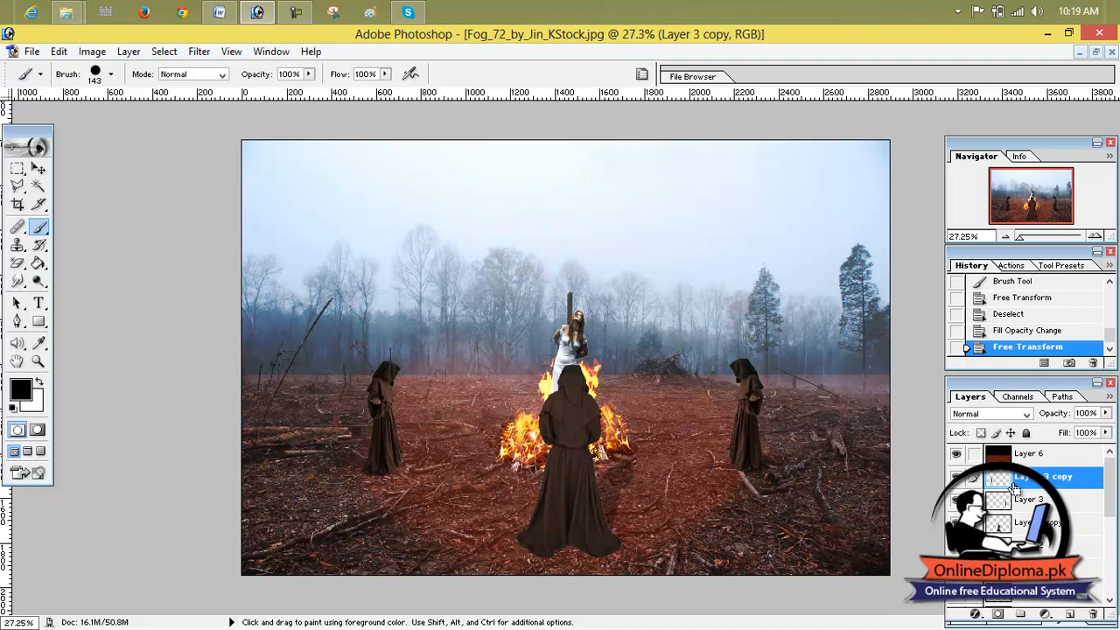
{"action": "key", "text": "ctrl+j"}
{"action": "left_click", "coordinate": [1014, 498]}
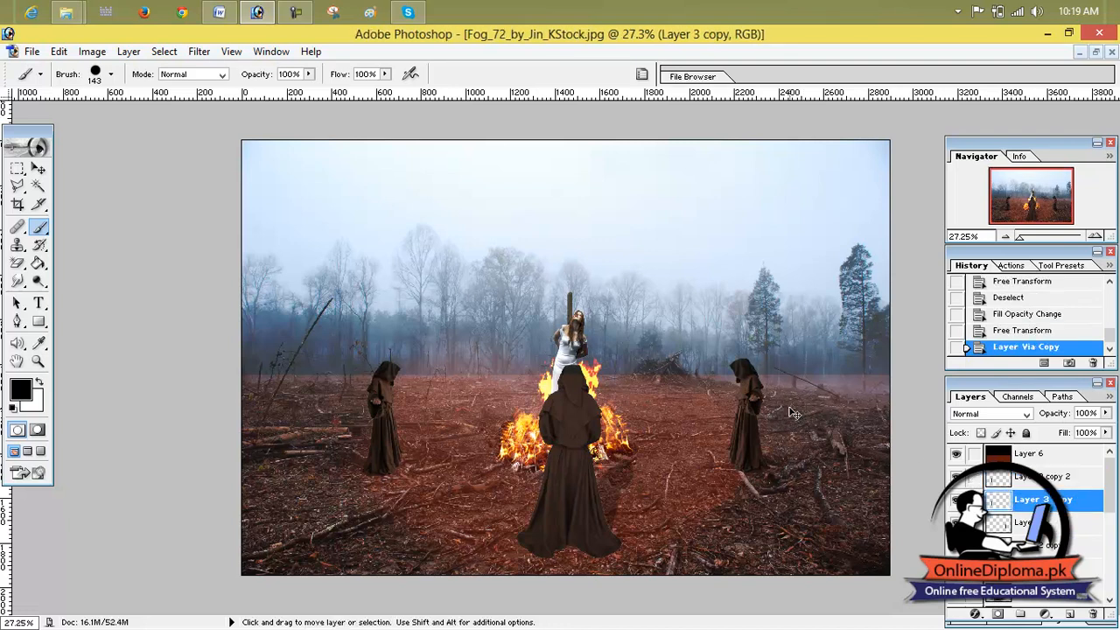
{"action": "left_click", "coordinate": [999, 501], "text": "ctrl"}
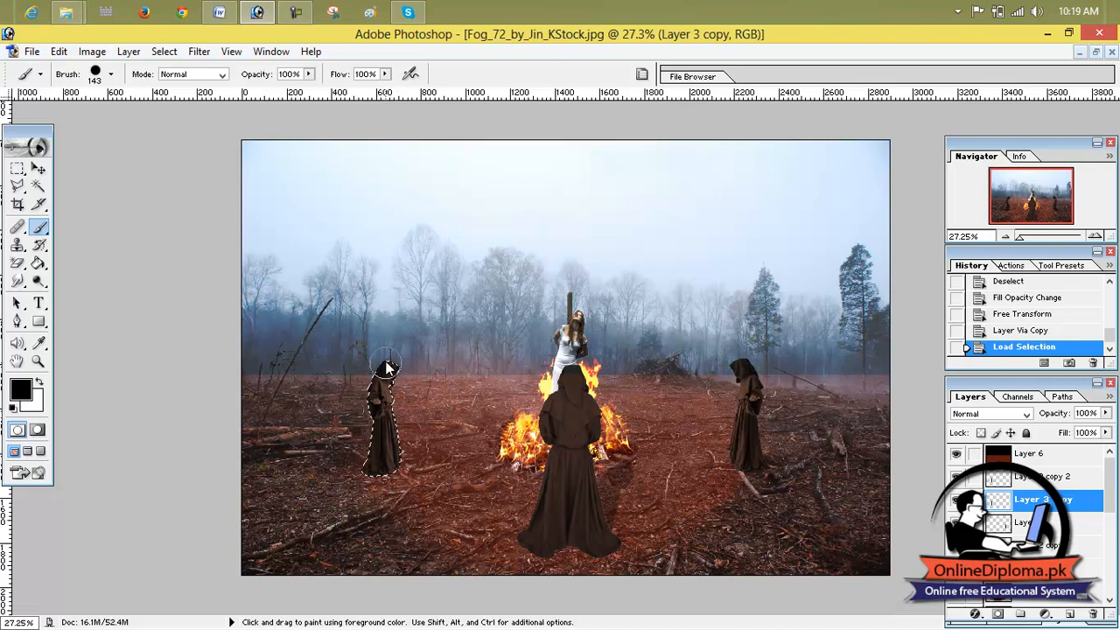
{"action": "mouse_move", "coordinate": [389, 366]}
{"action": "left_mouse_down"}
{"action": "mouse_move", "coordinate": [384, 476]}
{"action": "mouse_move", "coordinate": [378, 438]}
{"action": "left_mouse_up"}
{"action": "key", "text": "ctrl"}
{"action": "key", "text": "ctrl+d"}
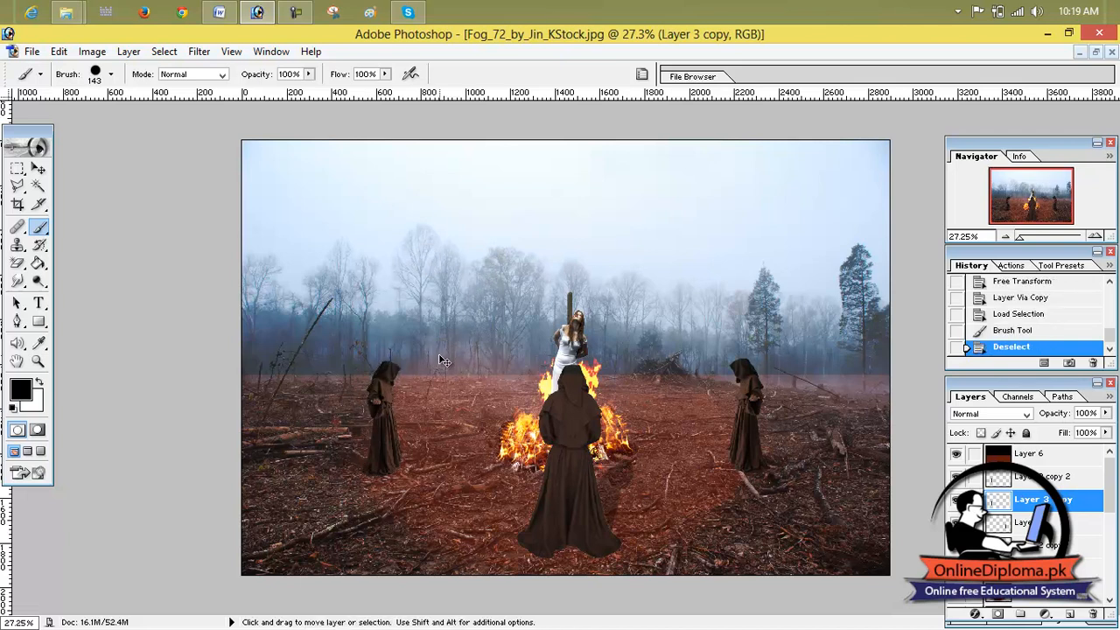
Offset the left figure's black silhouette and distort it downwards into an upside-down shadow on the ground below the figure.
{"action": "key", "text": "ctrl+t"}
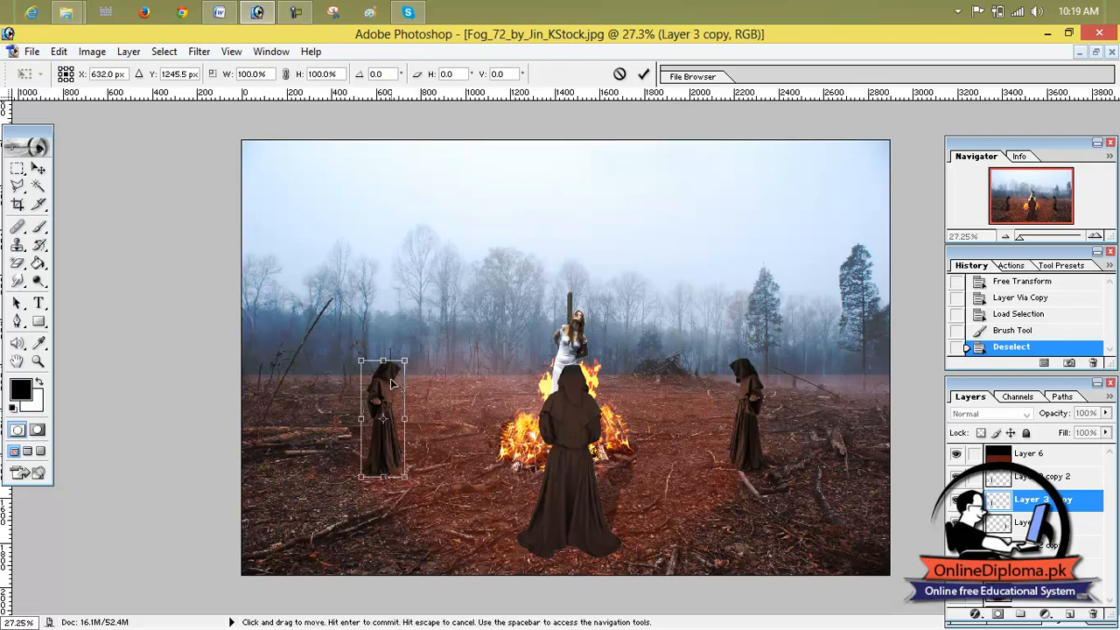
{"action": "left_click_drag", "start_coordinate": [384, 388], "coordinate": [397, 385]}
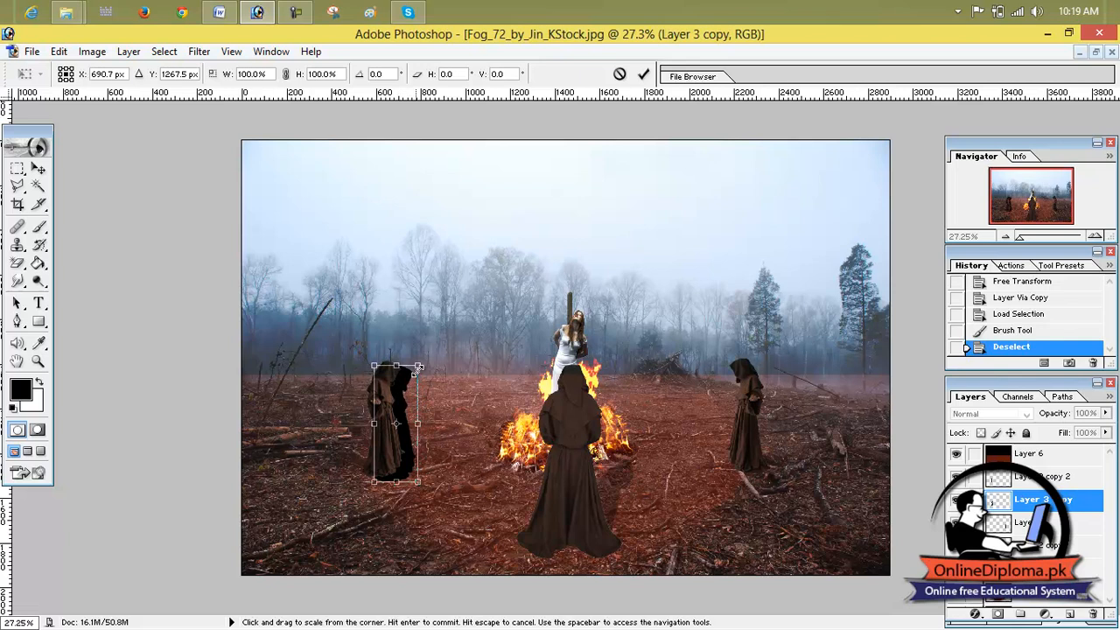
{"action": "right_click", "coordinate": [405, 389]}
{"action": "left_click", "coordinate": [451, 474]}
{"action": "left_click_drag", "start_coordinate": [417, 368], "coordinate": [414, 569]}
{"action": "left_click_drag", "start_coordinate": [375, 366], "coordinate": [391, 544]}
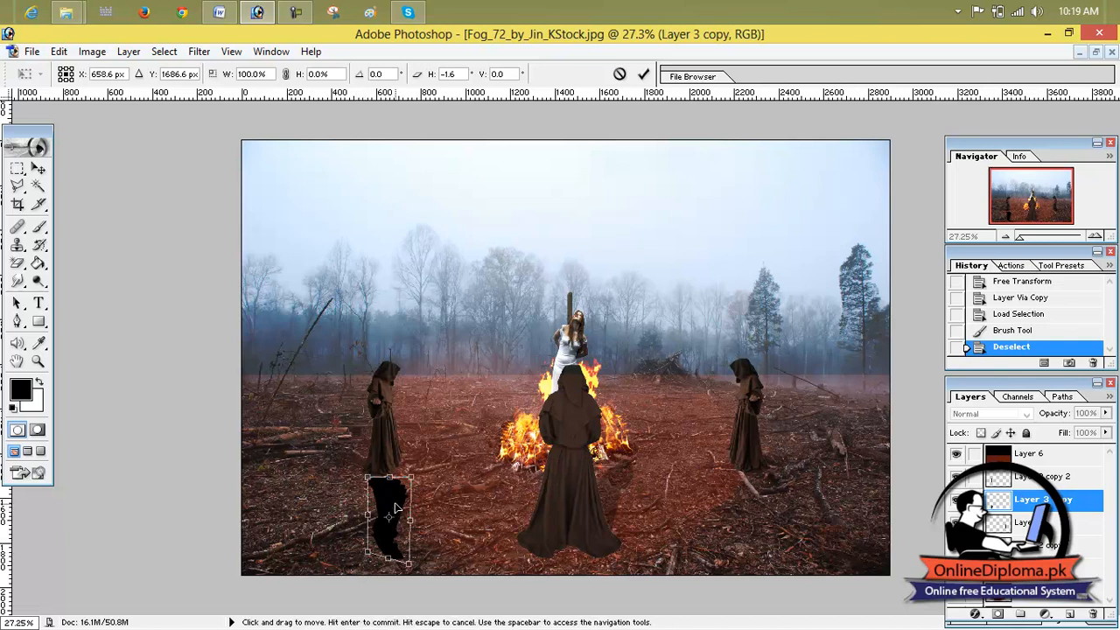
Rotate the left figure's shadow to about 51° and place it at the figure's feet, then commit the transform.
{"action": "right_click", "coordinate": [396, 508]}
{"action": "left_click", "coordinate": [459, 335]}
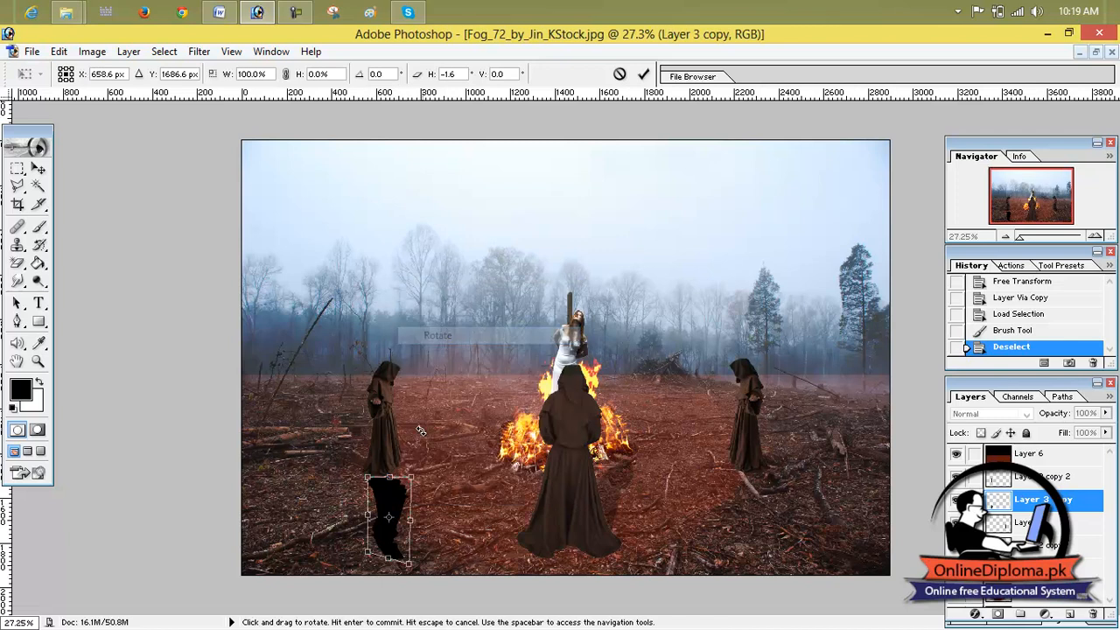
{"action": "left_click_drag", "start_coordinate": [367, 561], "coordinate": [351, 557]}
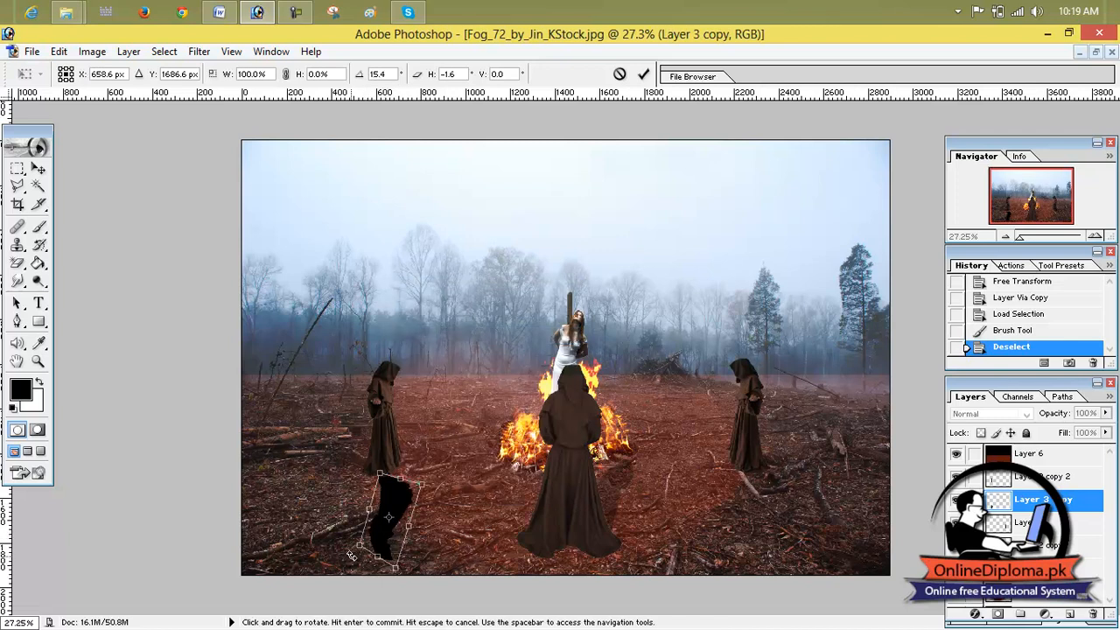
{"action": "left_click_drag", "start_coordinate": [423, 496], "coordinate": [405, 509]}
{"action": "right_click", "coordinate": [402, 487]}
{"action": "left_click", "coordinate": [429, 274]}
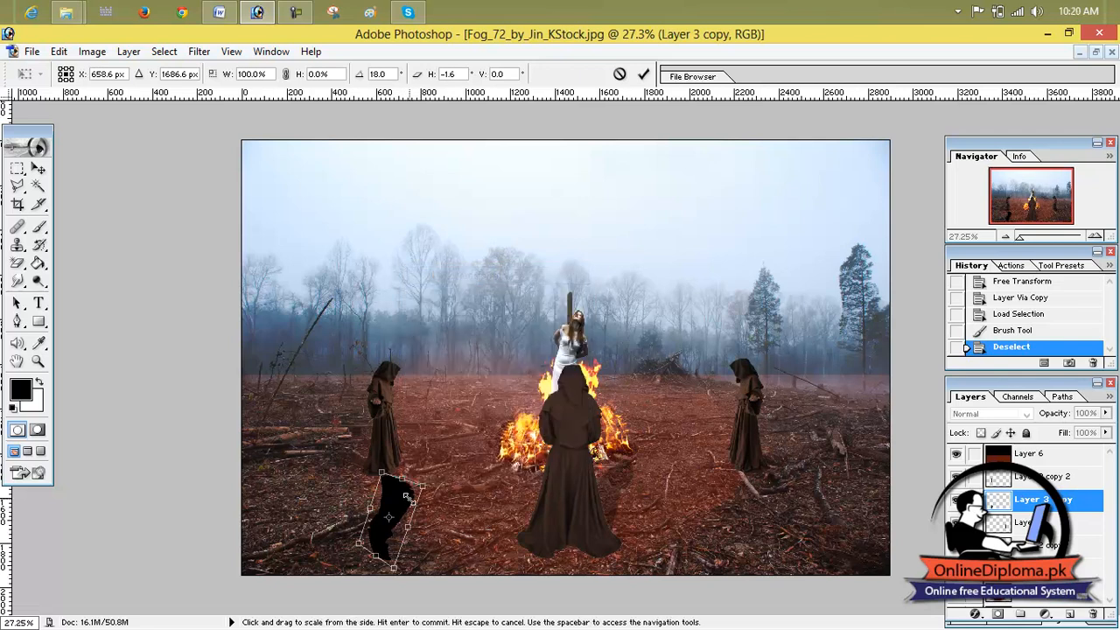
{"action": "left_click_drag", "start_coordinate": [398, 508], "coordinate": [369, 496]}
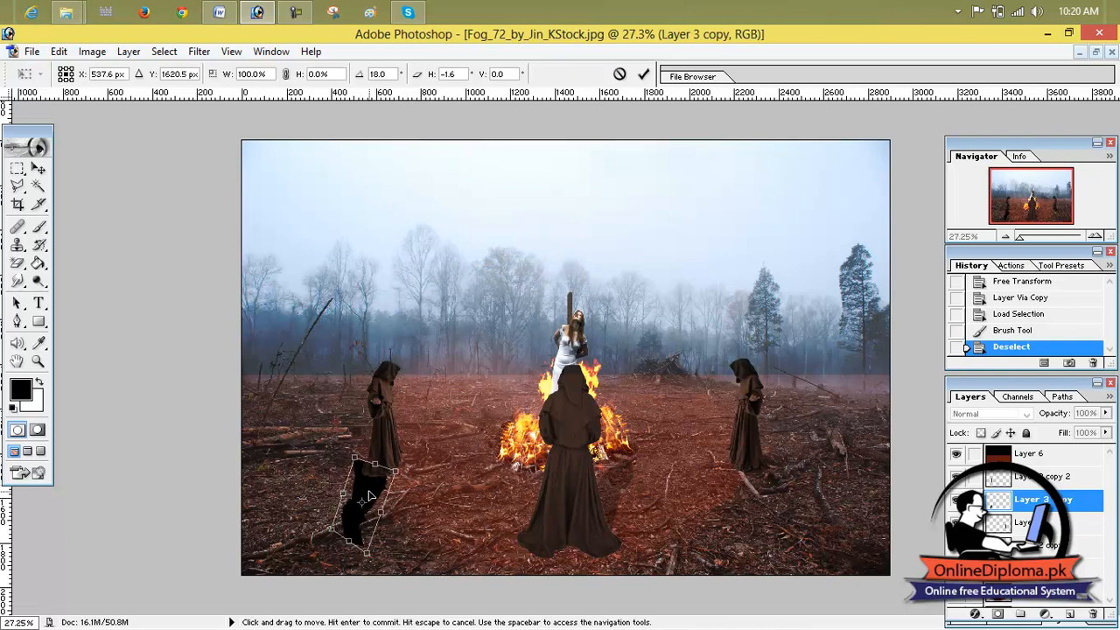
{"action": "left_click_drag", "start_coordinate": [347, 553], "coordinate": [314, 543]}
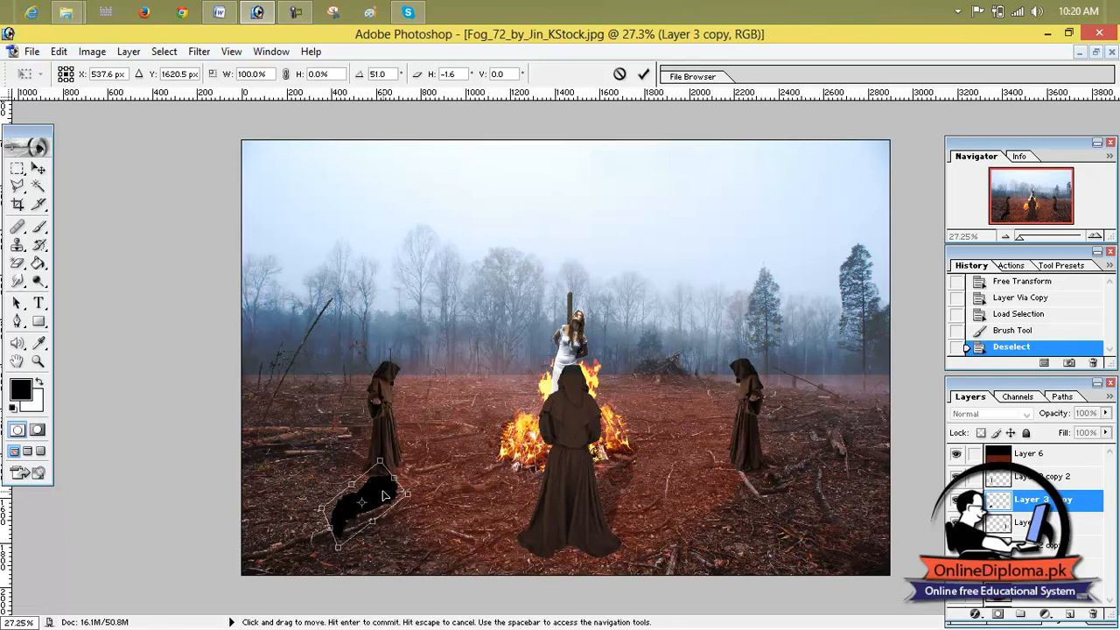
{"action": "left_click_drag", "start_coordinate": [385, 497], "coordinate": [375, 491]}
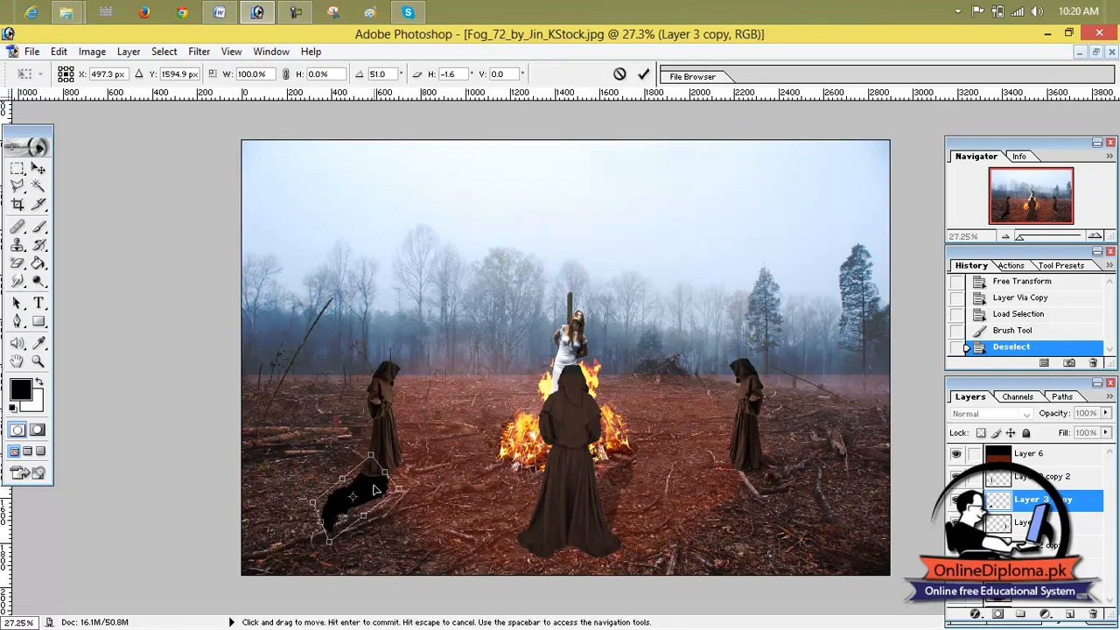
{"action": "left_click", "coordinate": [643, 74]}
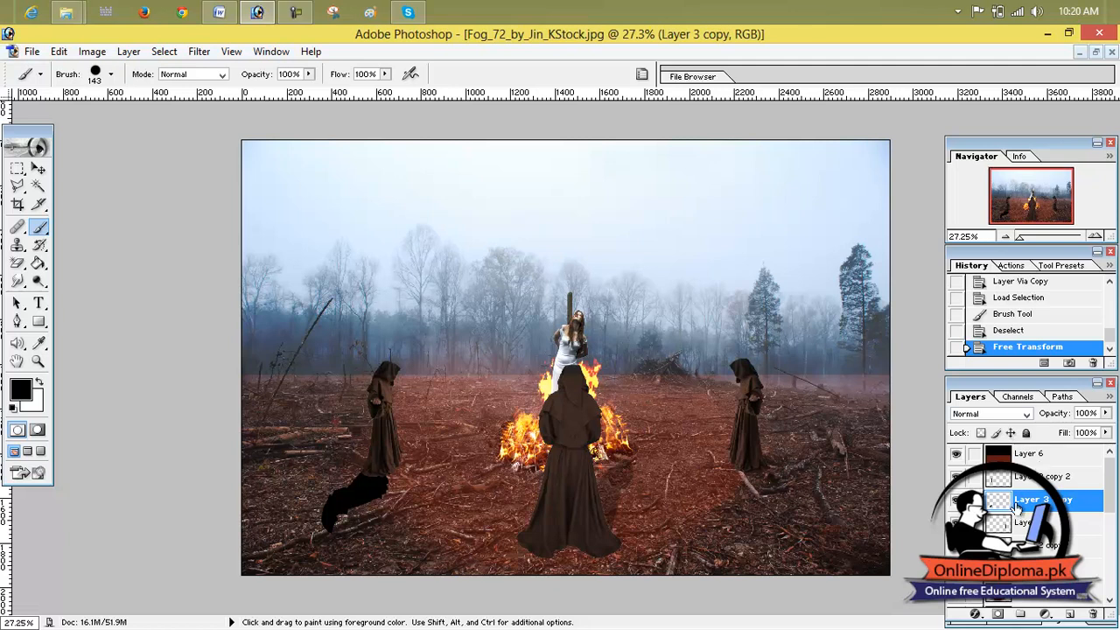
Set the opacity of Layer 3 copy, the left figure's shadow, to 38%.
{"action": "left_click", "coordinate": [1013, 456]}
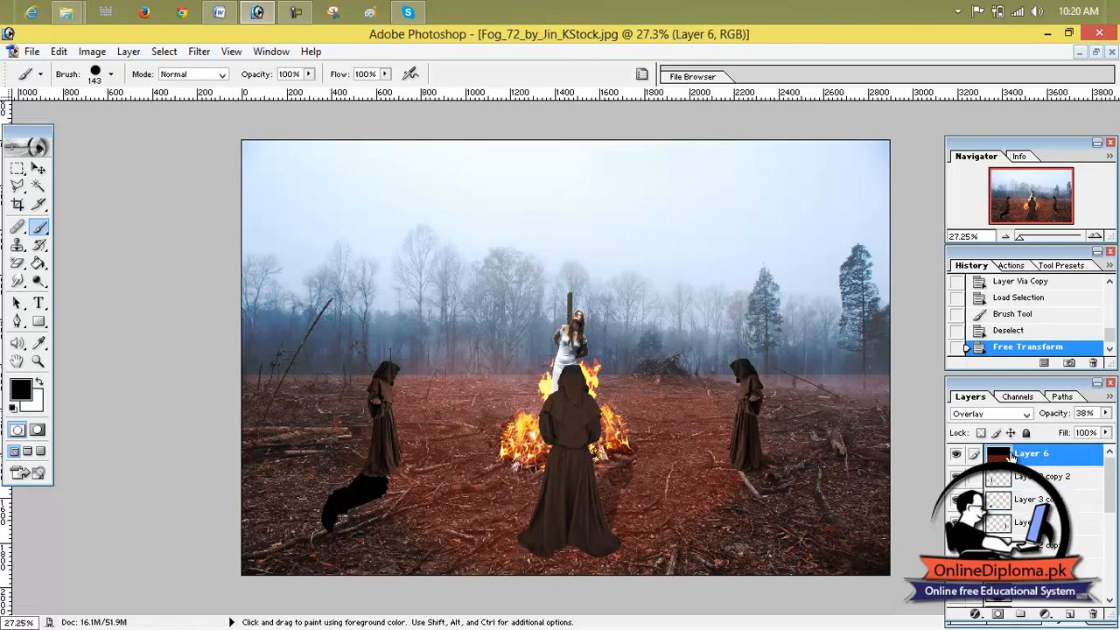
{"action": "left_click", "coordinate": [1012, 497]}
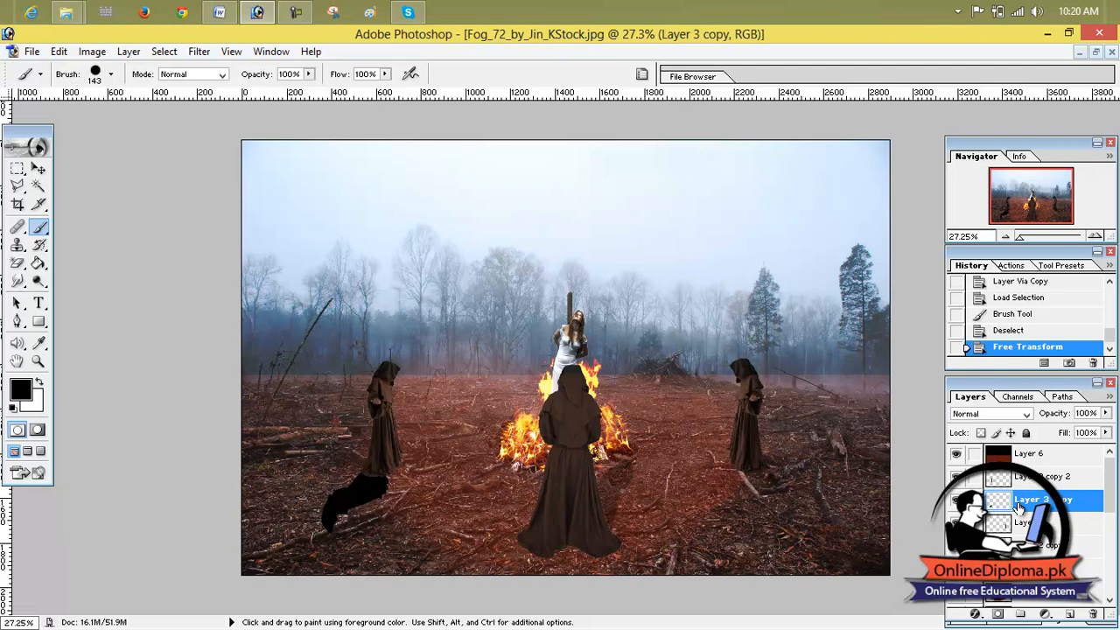
{"action": "left_click", "coordinate": [1106, 413]}
{"action": "left_click_drag", "start_coordinate": [1103, 432], "coordinate": [1056, 437]}
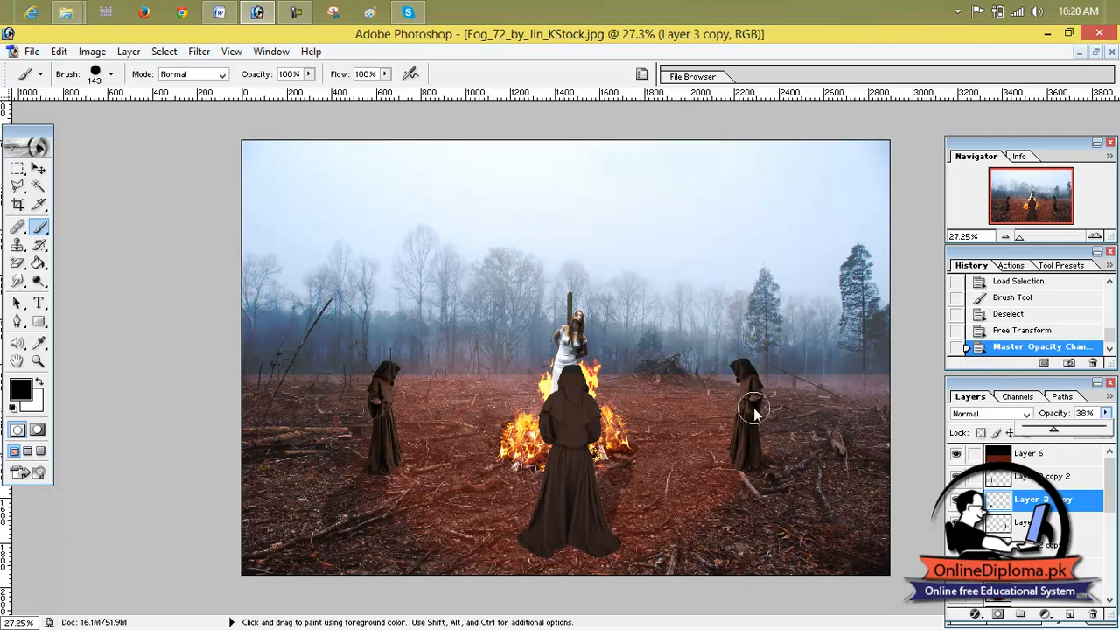
Duplicate Layer 3, the robed figure standing to the right of the fire.
{"action": "left_click", "coordinate": [1004, 521]}
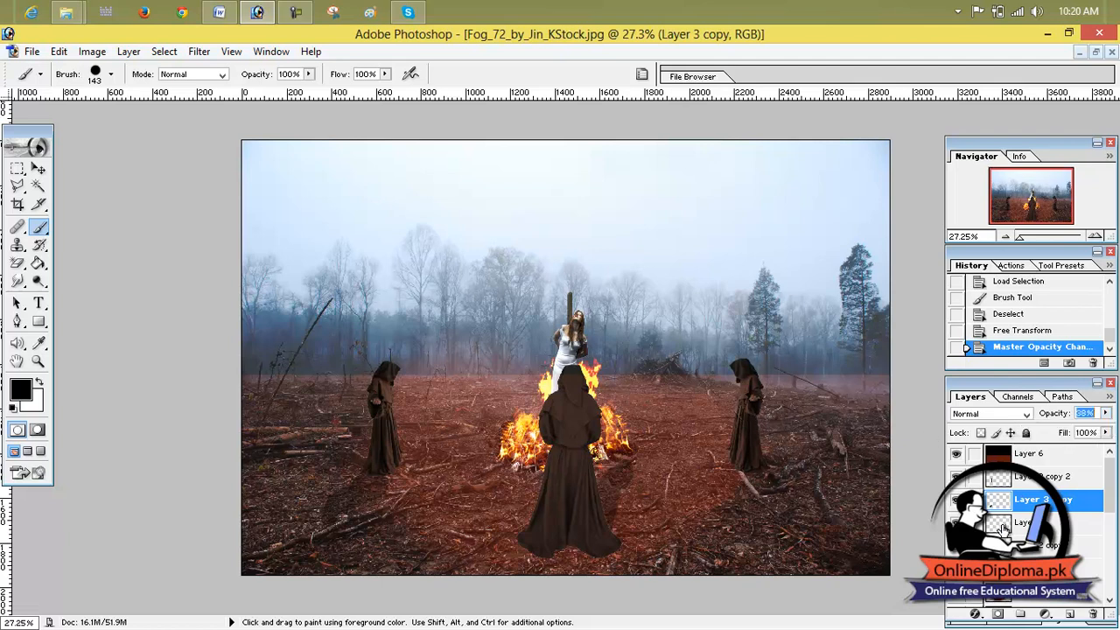
{"action": "left_click", "coordinate": [1003, 523]}
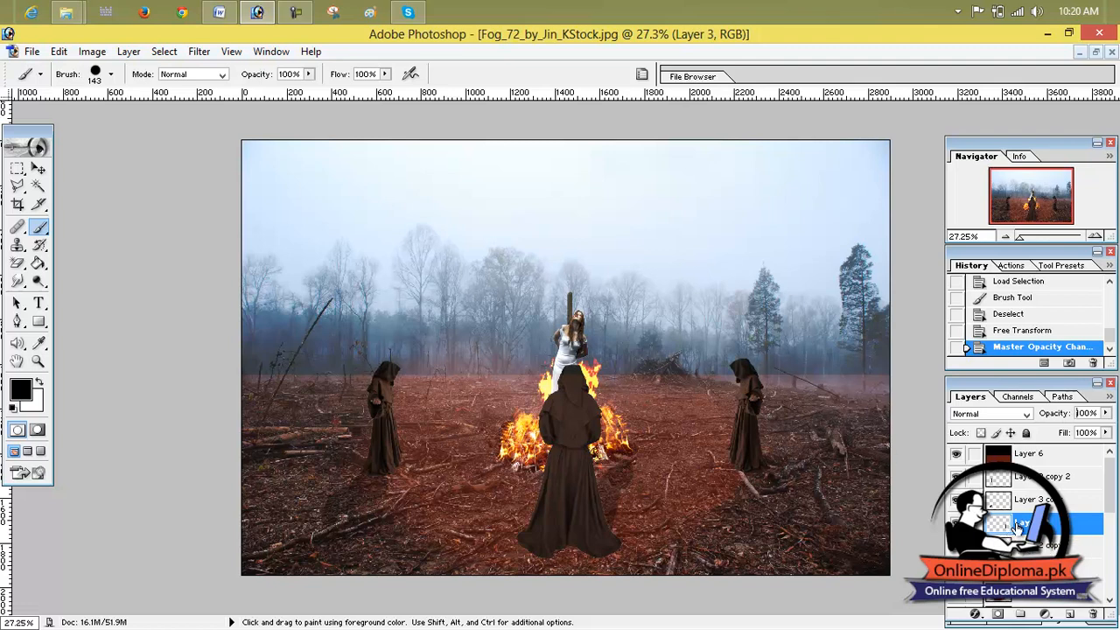
{"action": "key", "text": "ctrl+j"}
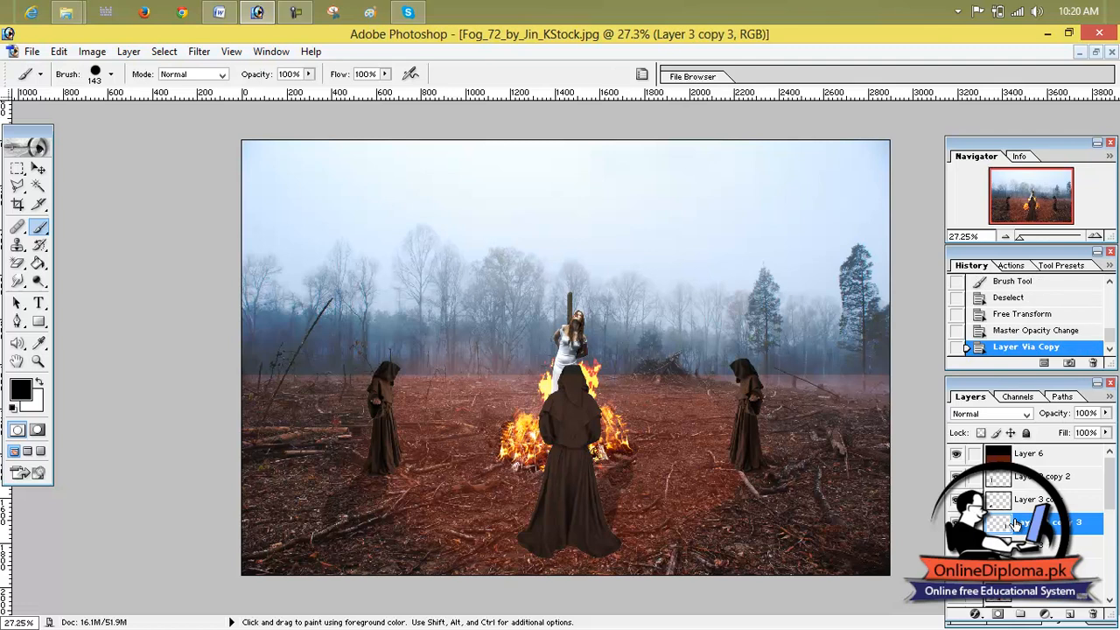
Load the outline of Layer 3, the right robed figure's lower copy, paint it solid black, and deselect.
{"action": "left_click", "coordinate": [1015, 545]}
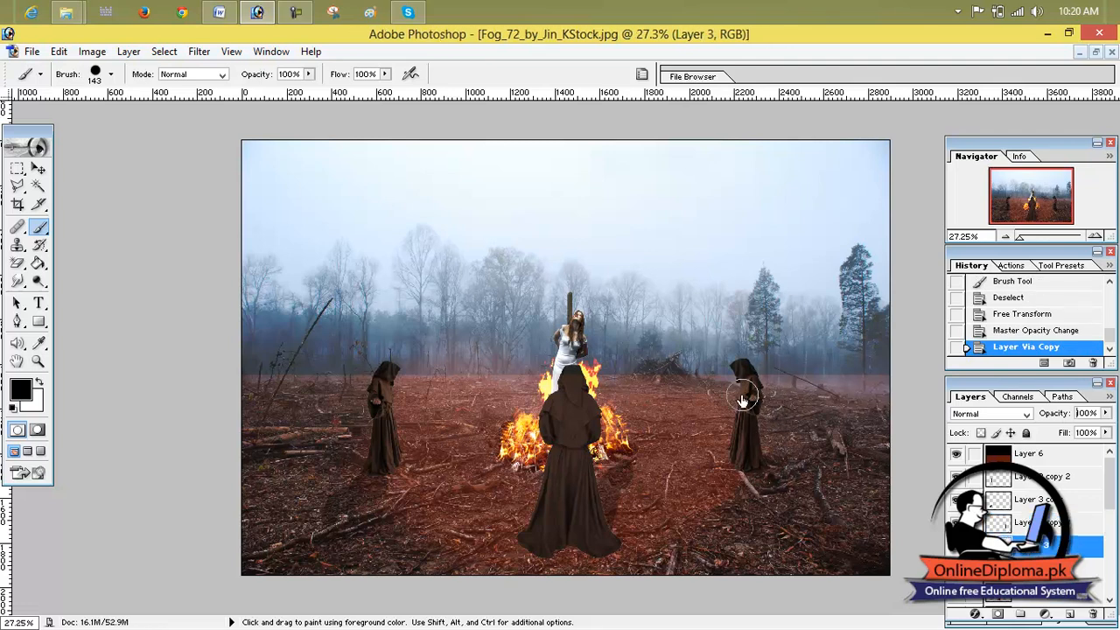
{"action": "left_click", "coordinate": [998, 545], "text": "ctrl"}
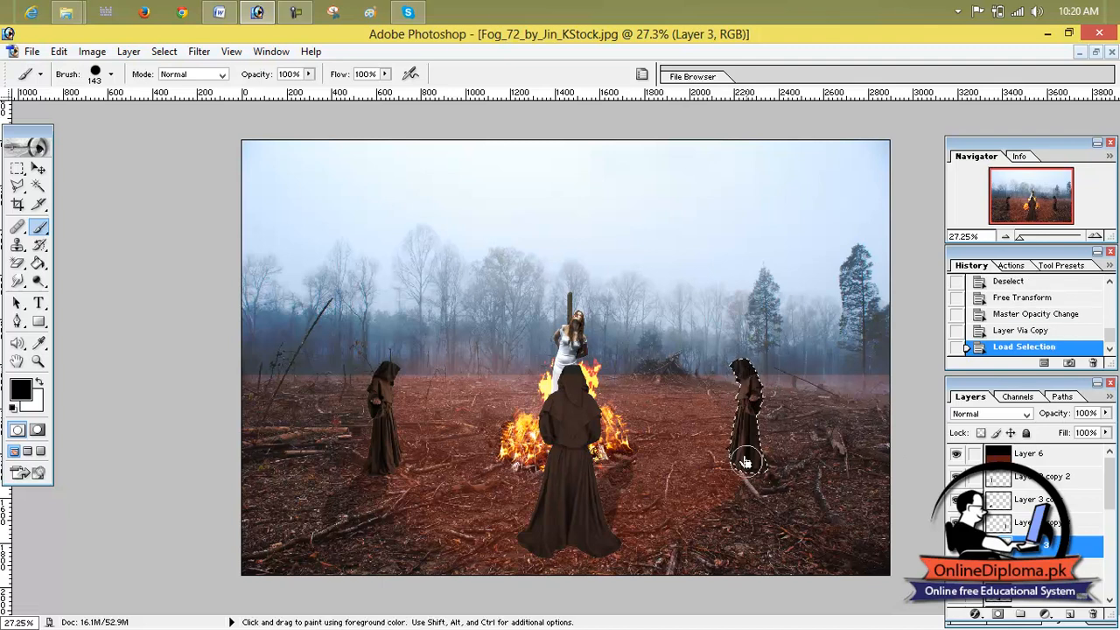
{"action": "left_click", "coordinate": [778, 480]}
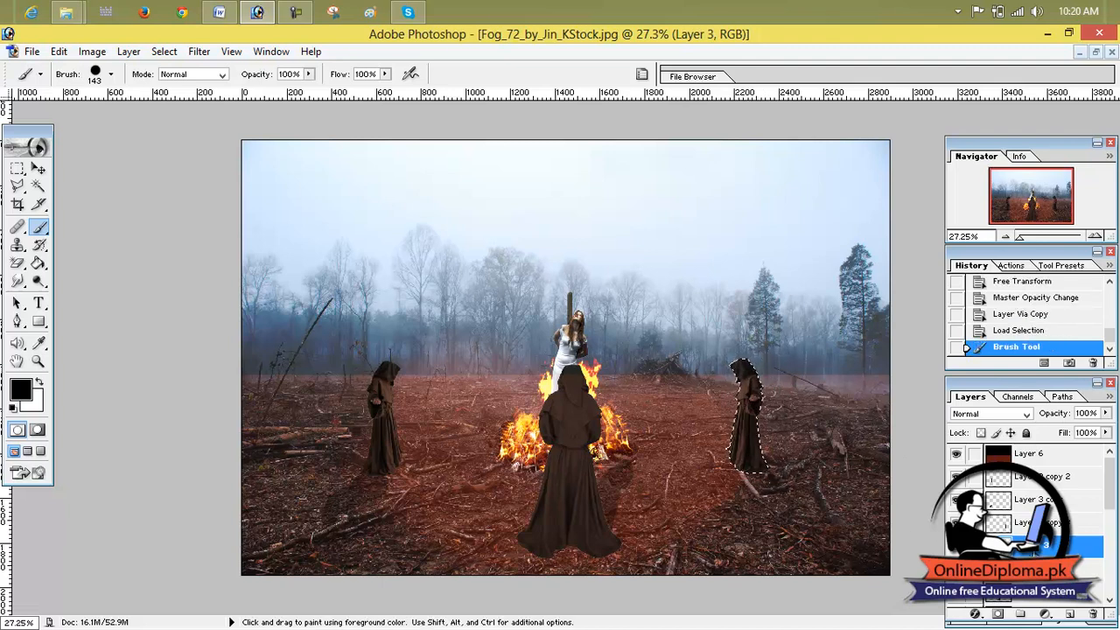
{"action": "key", "text": "ctrl+d"}
Shift the right figure's black silhouette towards the fire and distort it into a low shadow, about 42% high with a 43.8° horizontal skew.
{"action": "key", "text": "ctrl+t"}
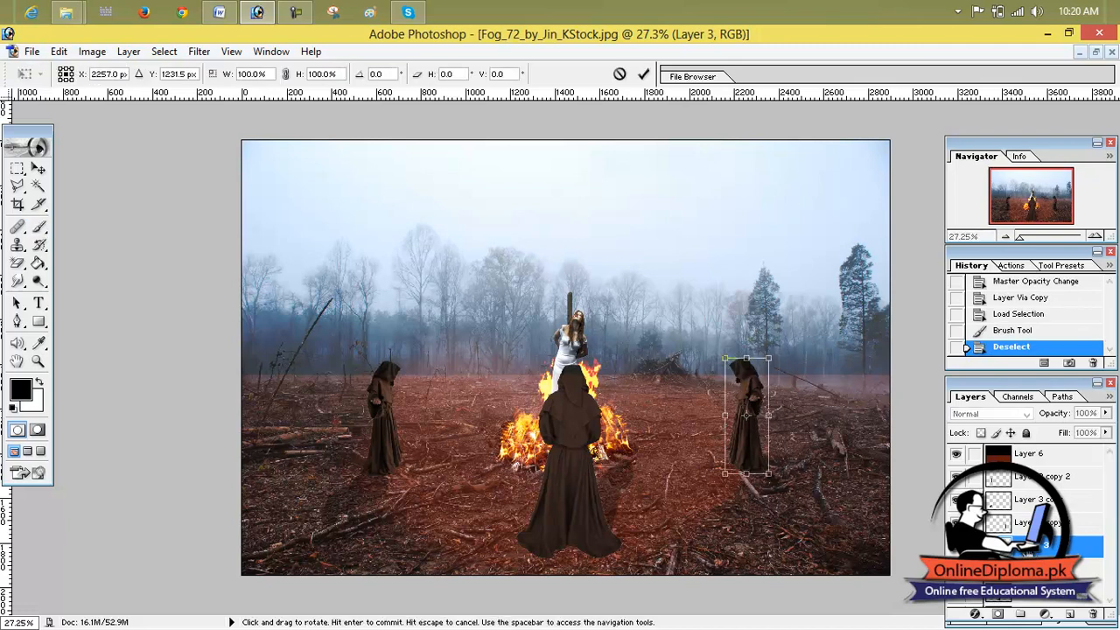
{"action": "left_click_drag", "start_coordinate": [752, 378], "coordinate": [740, 377]}
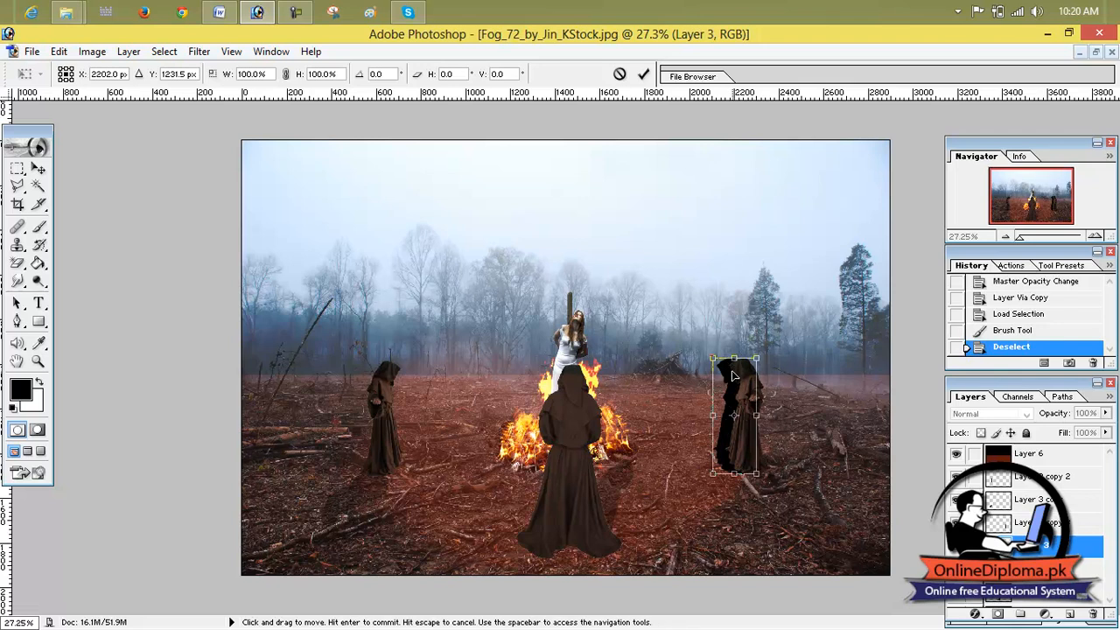
{"action": "right_click", "coordinate": [734, 373]}
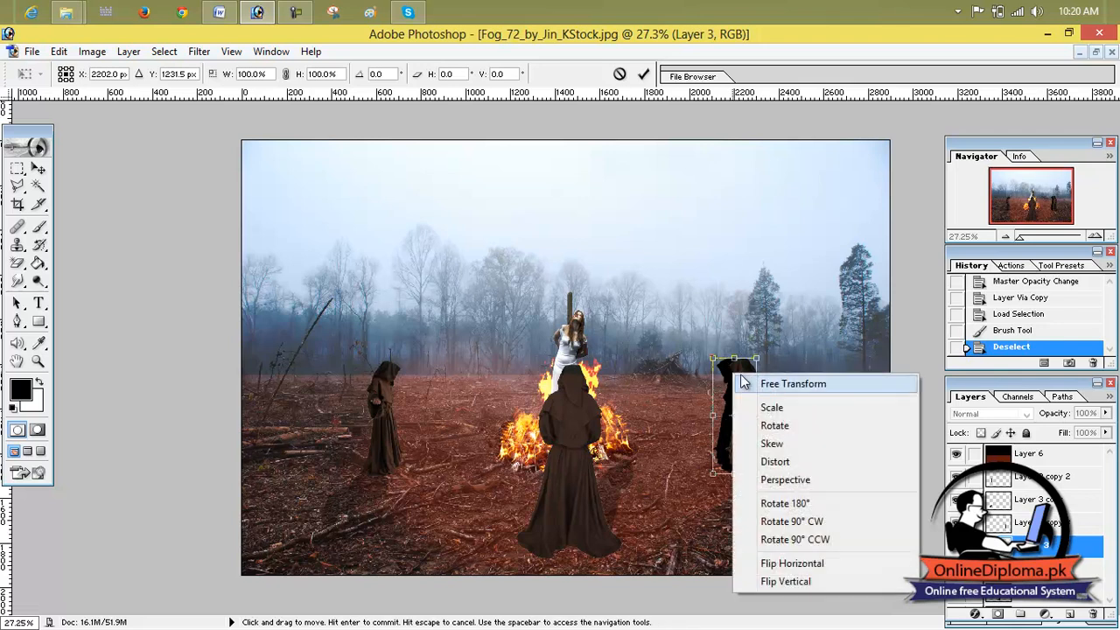
{"action": "left_click", "coordinate": [790, 462]}
{"action": "left_click_drag", "start_coordinate": [713, 359], "coordinate": [671, 427]}
{"action": "left_click_drag", "start_coordinate": [755, 358], "coordinate": [711, 429]}
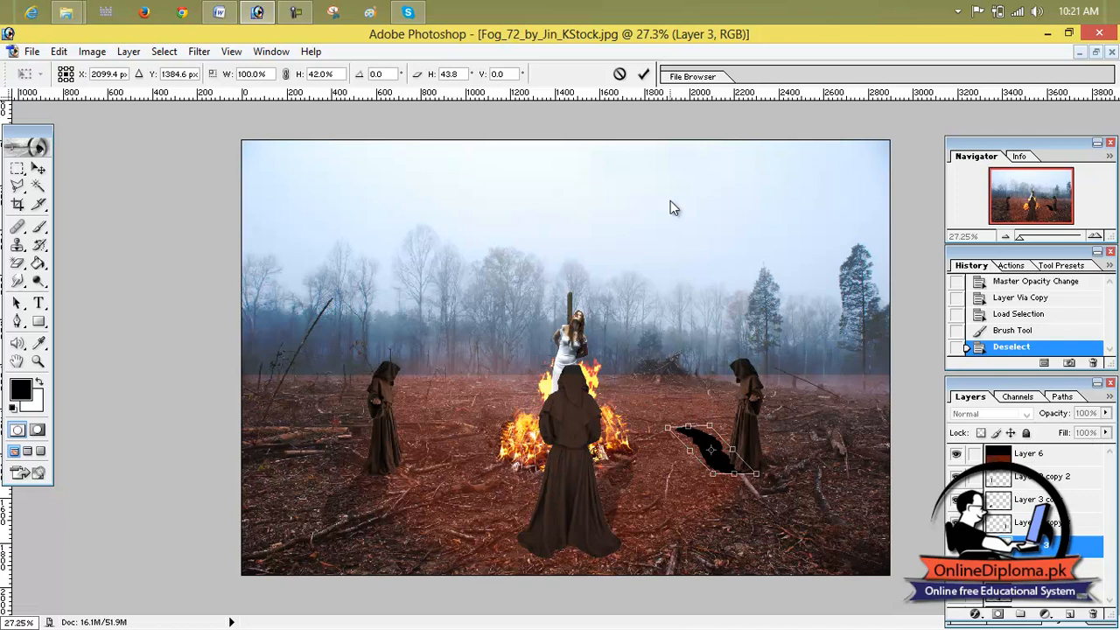
{"action": "left_click", "coordinate": [644, 73]}
Set the opacity of Layer 3, the right figure's shadow, to 19%.
{"action": "left_click", "coordinate": [1107, 433]}
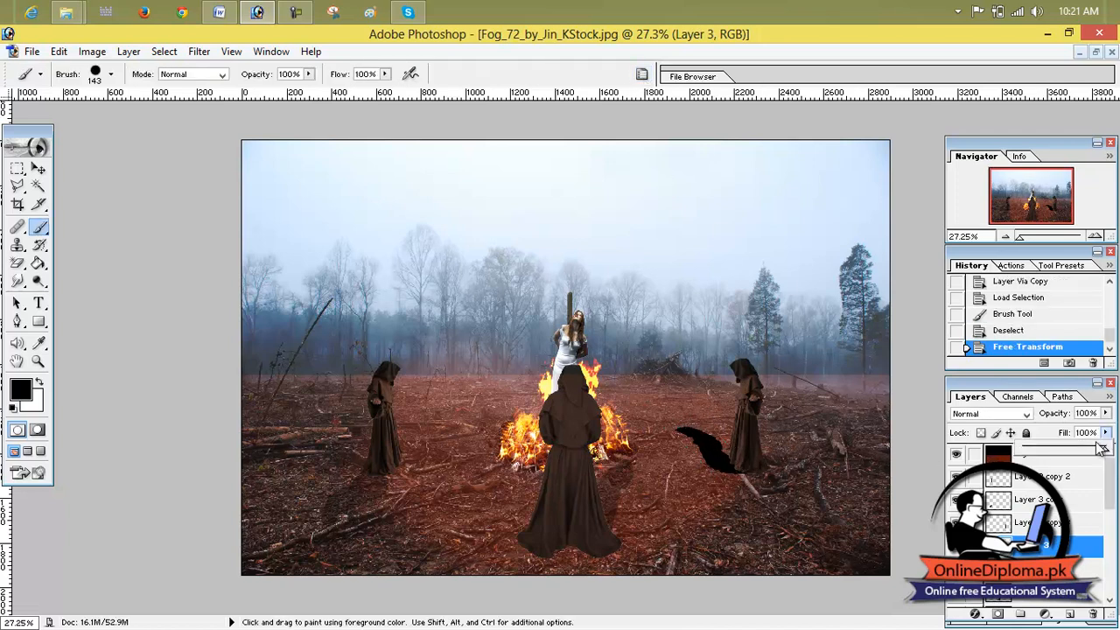
{"action": "left_click", "coordinate": [1105, 414]}
{"action": "left_click_drag", "start_coordinate": [1105, 429], "coordinate": [1040, 437]}
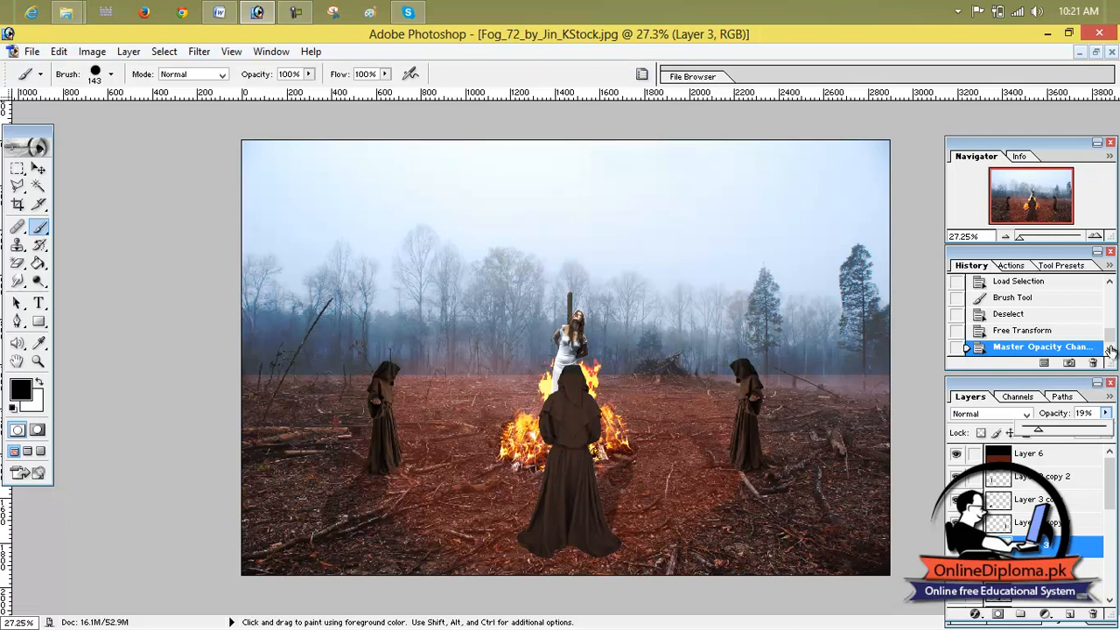
{"action": "left_click", "coordinate": [39, 168]}
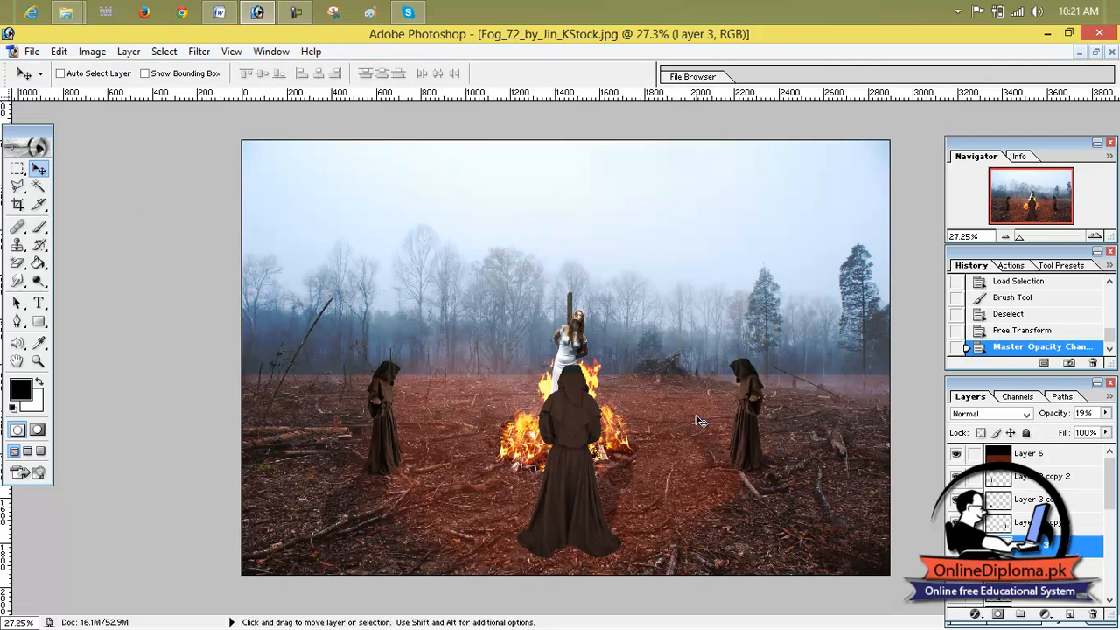
Add a new layer above Layer 6, fill its sky and forest area down to the horizon with black, and deselect.
{"action": "left_click", "coordinate": [1024, 461]}
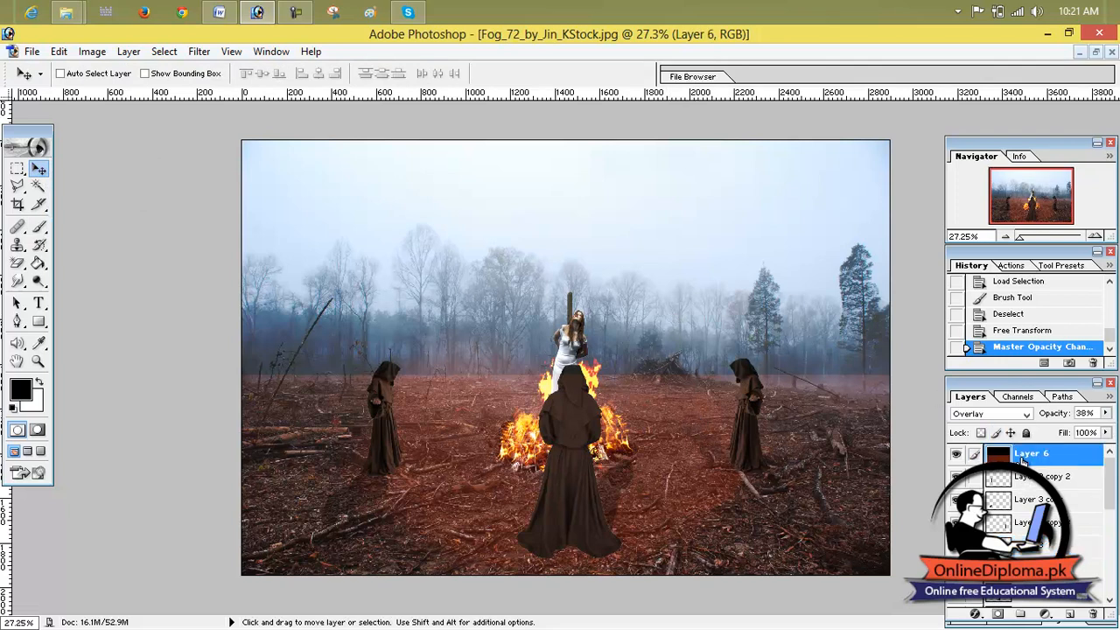
{"action": "left_click", "coordinate": [1072, 614]}
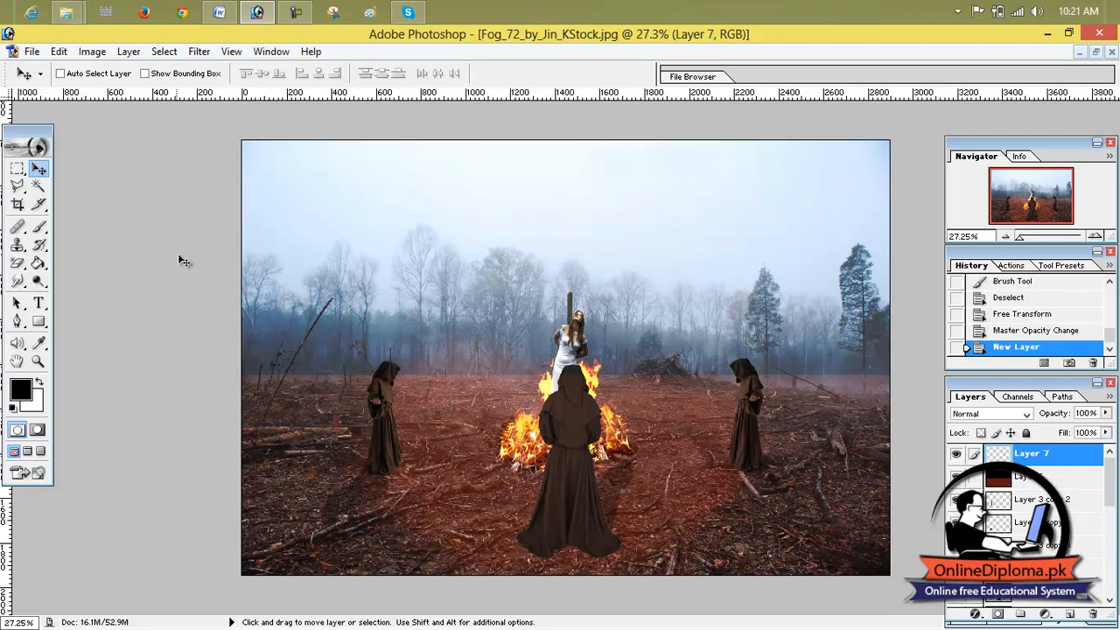
{"action": "left_click", "coordinate": [16, 172]}
{"action": "left_click_drag", "start_coordinate": [241, 140], "coordinate": [895, 373]}
{"action": "left_click", "coordinate": [20, 389]}
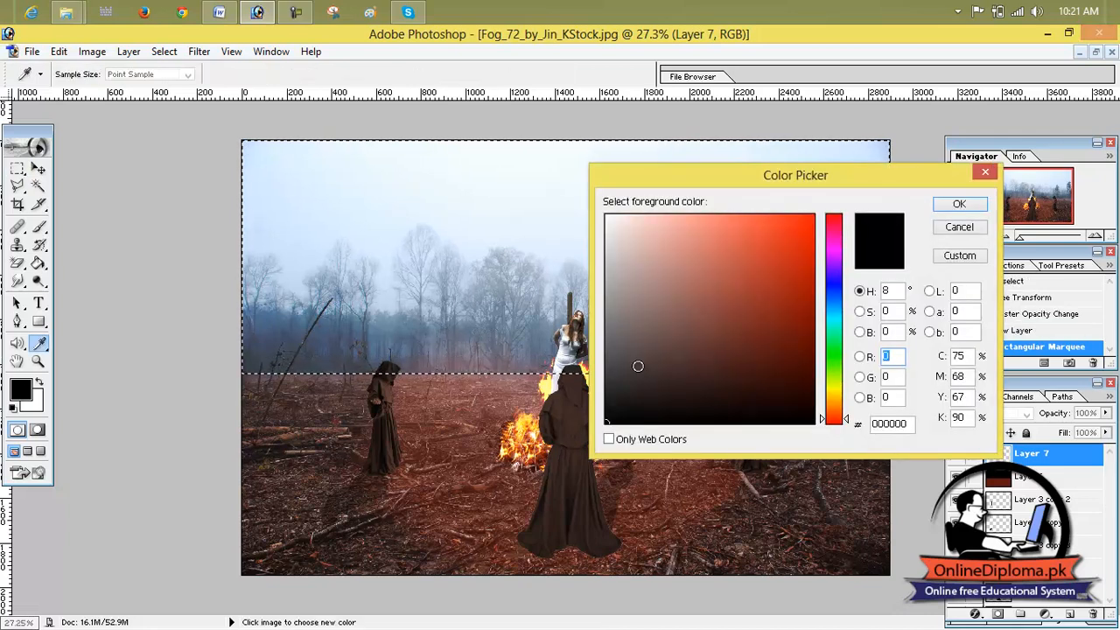
{"action": "left_click", "coordinate": [962, 205]}
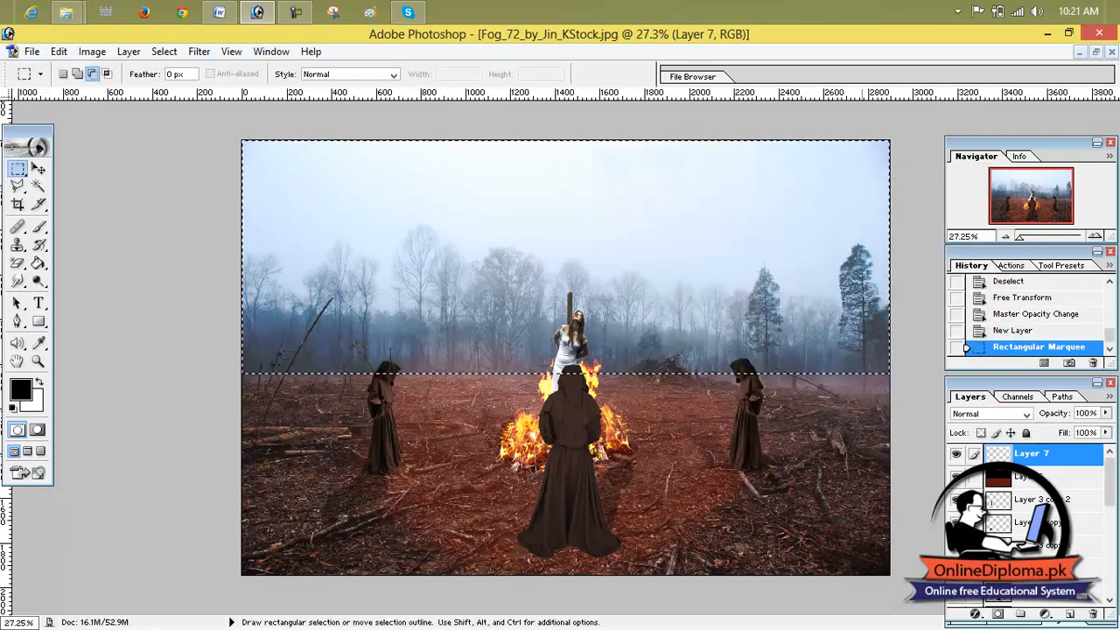
{"action": "key", "text": "alt+BackSpace"}
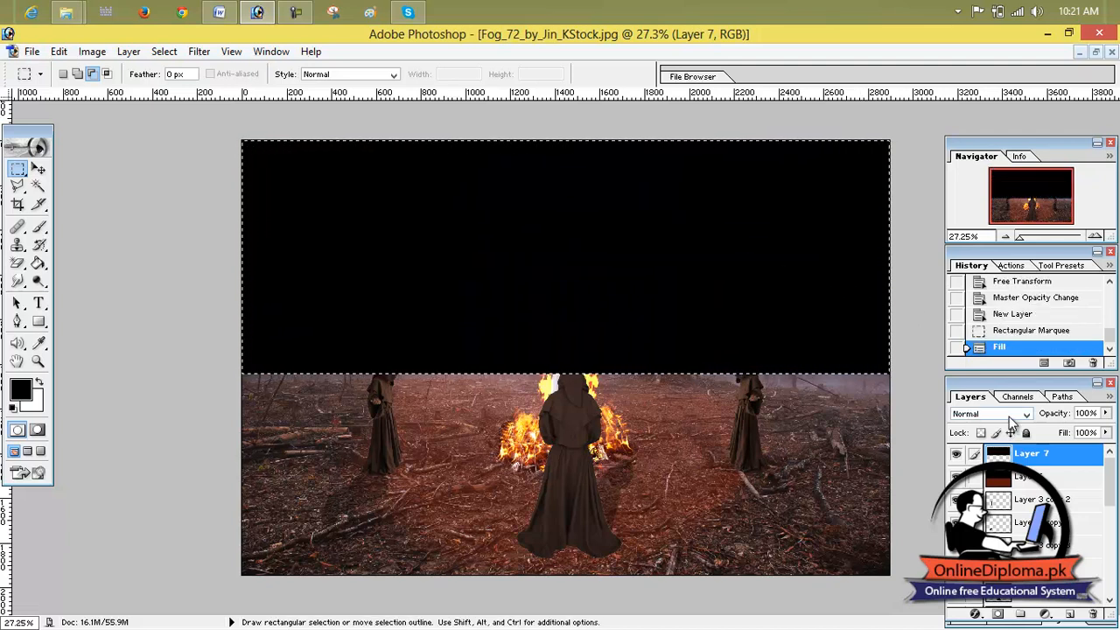
{"action": "key", "text": "ctrl+d"}
Blend the black sky layer with the image using Overlay mode at 19% opacity.
{"action": "left_click", "coordinate": [1015, 413]}
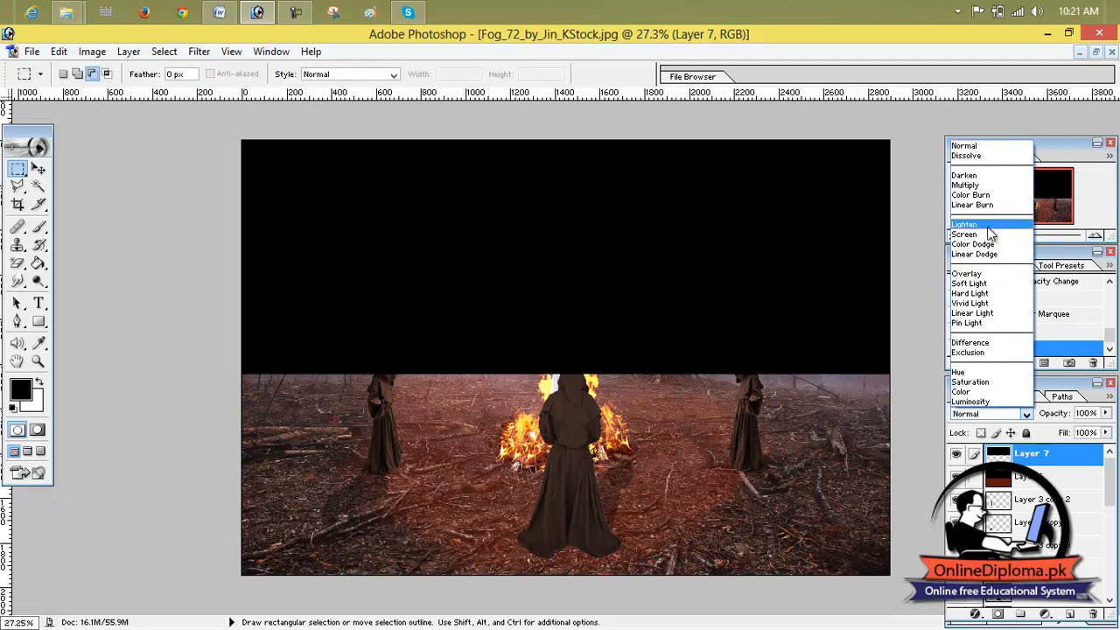
{"action": "left_click", "coordinate": [996, 275]}
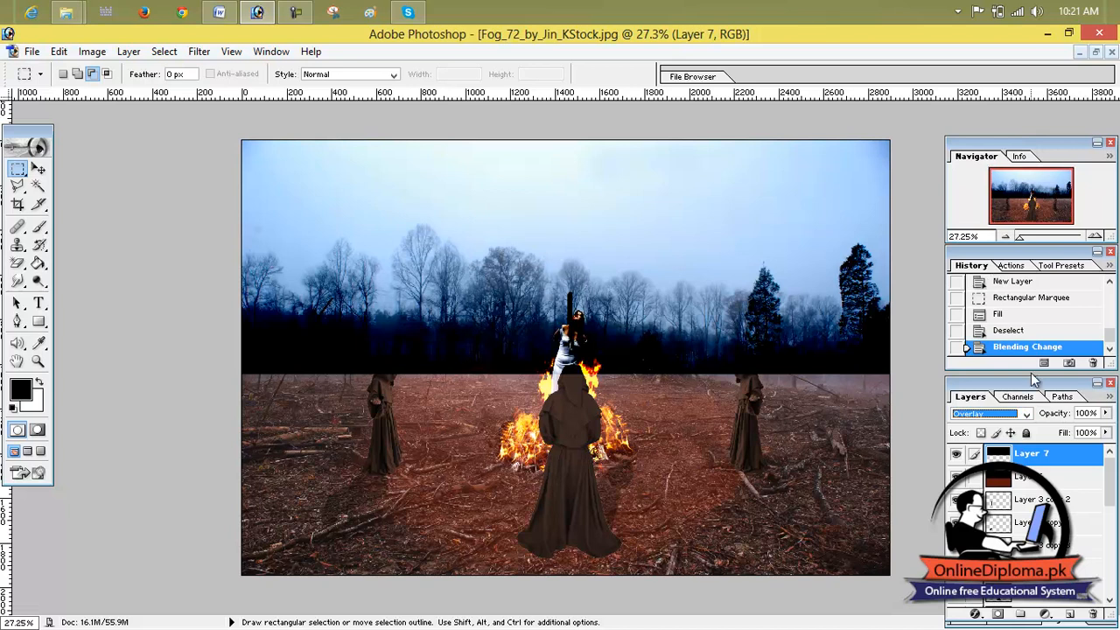
{"action": "left_click", "coordinate": [1106, 413]}
{"action": "left_click_drag", "start_coordinate": [1107, 433], "coordinate": [1040, 440]}
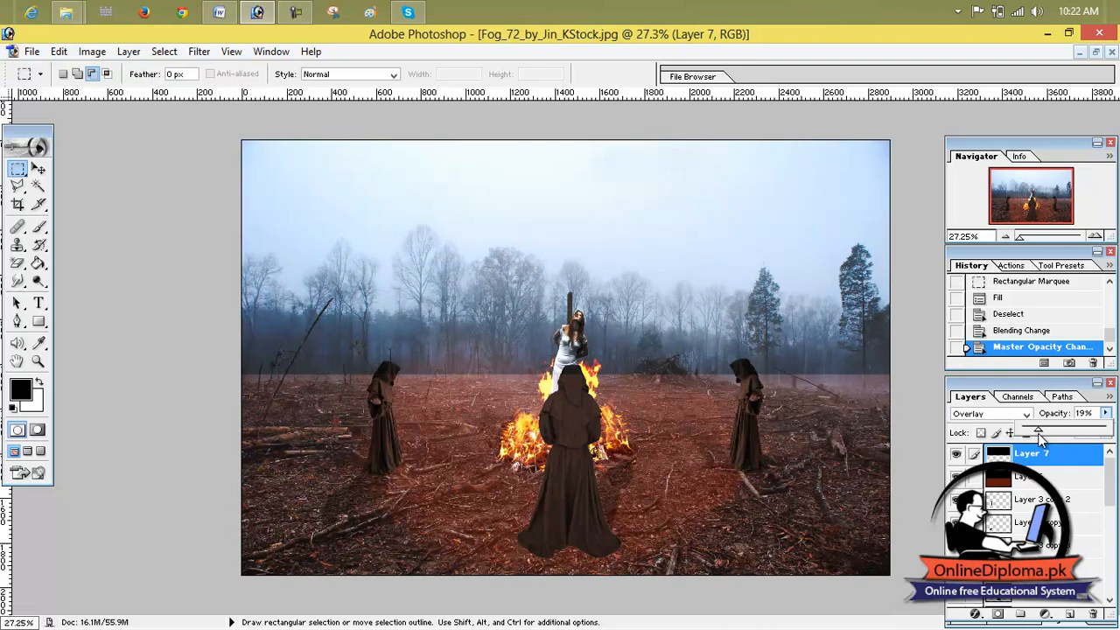
{"action": "left_click_drag", "start_coordinate": [1038, 434], "coordinate": [1033, 455]}
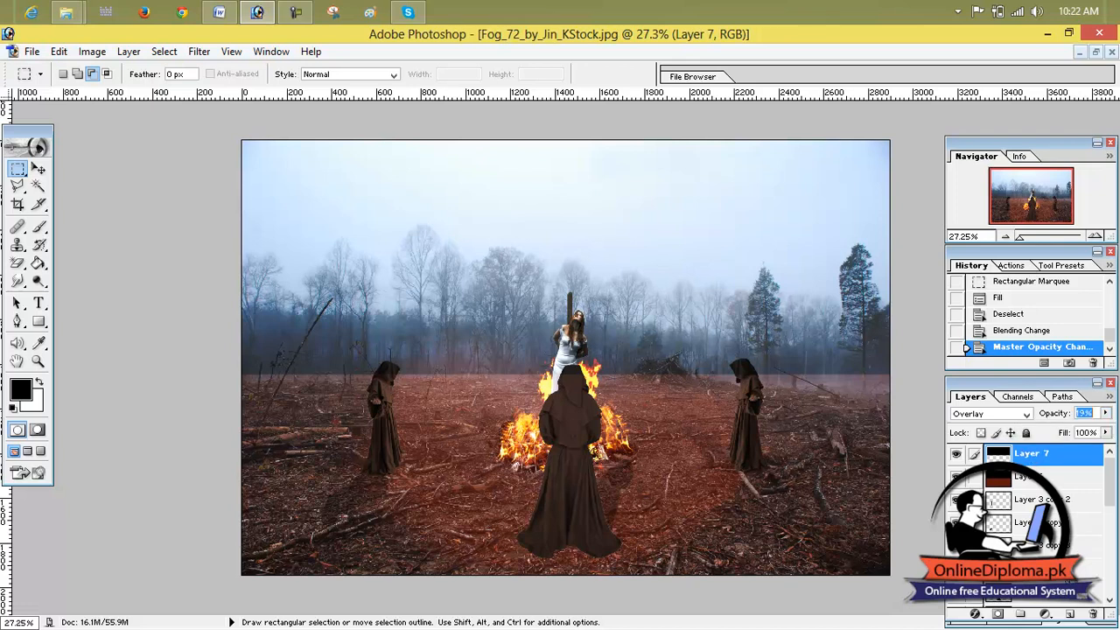
Delete Layer 7, the black overlay covering the sky and forest.
{"action": "left_click", "coordinate": [1093, 614]}
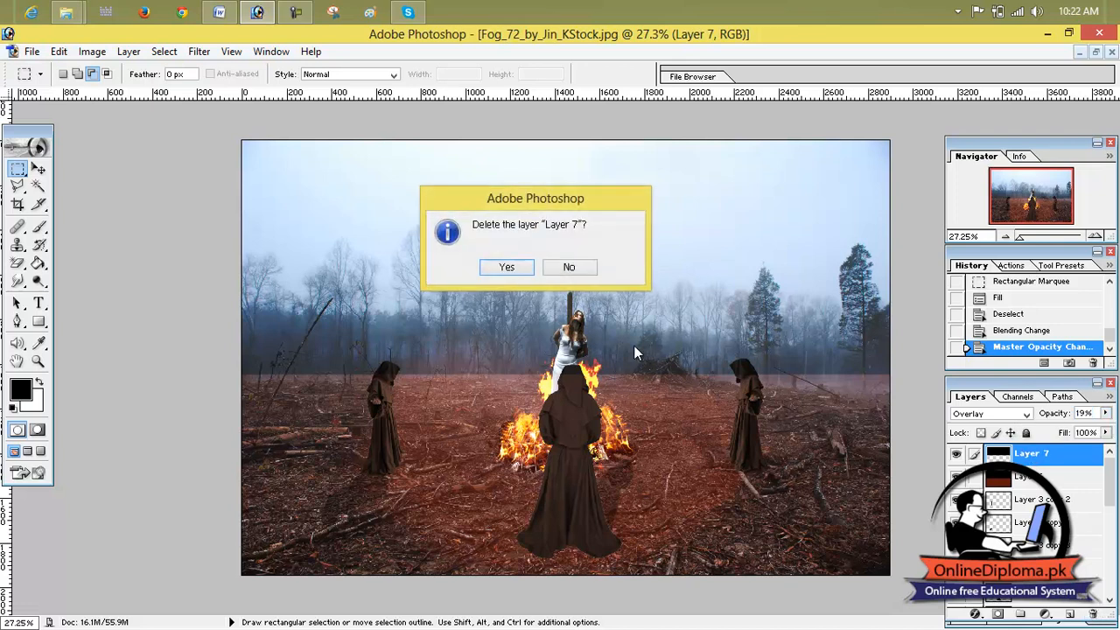
{"action": "left_click", "coordinate": [506, 267]}
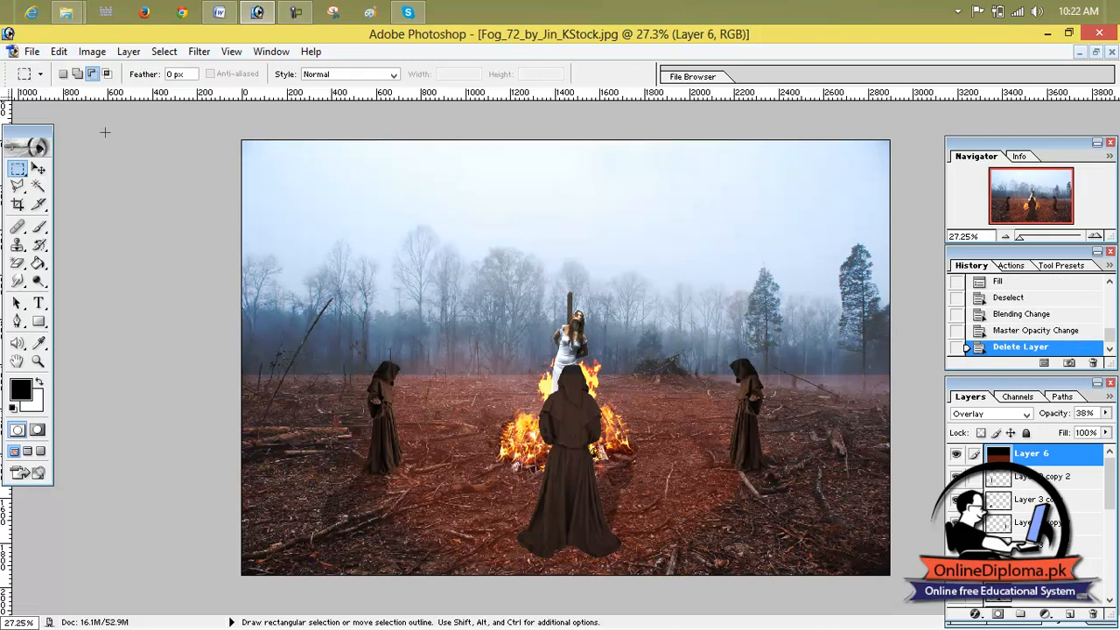
{"action": "left_click", "coordinate": [91, 52]}
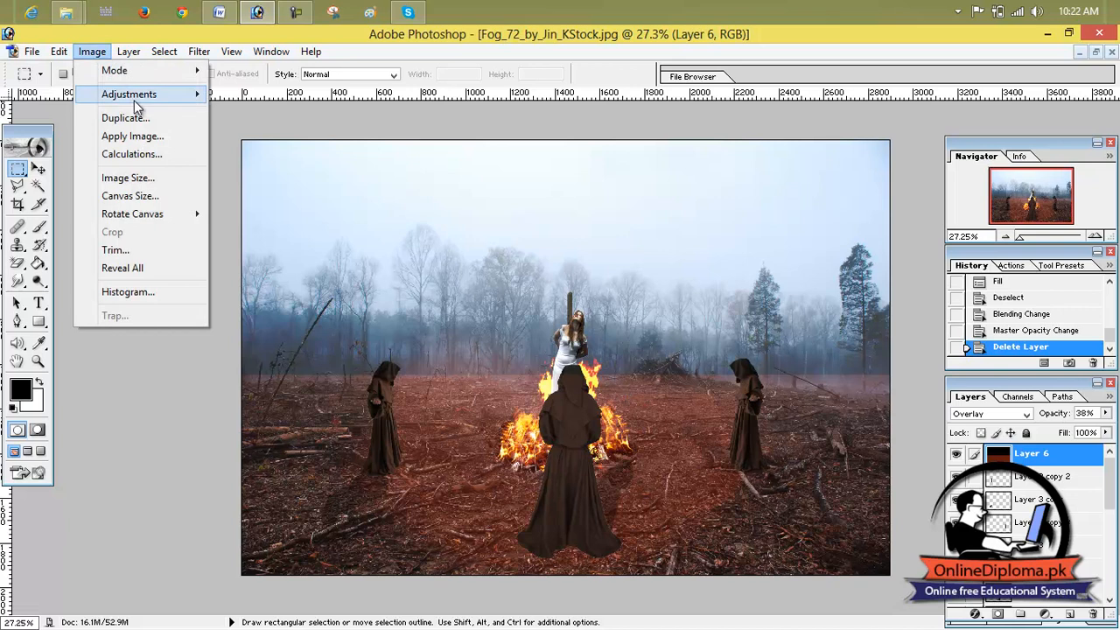
{"action": "left_click", "coordinate": [669, 232]}
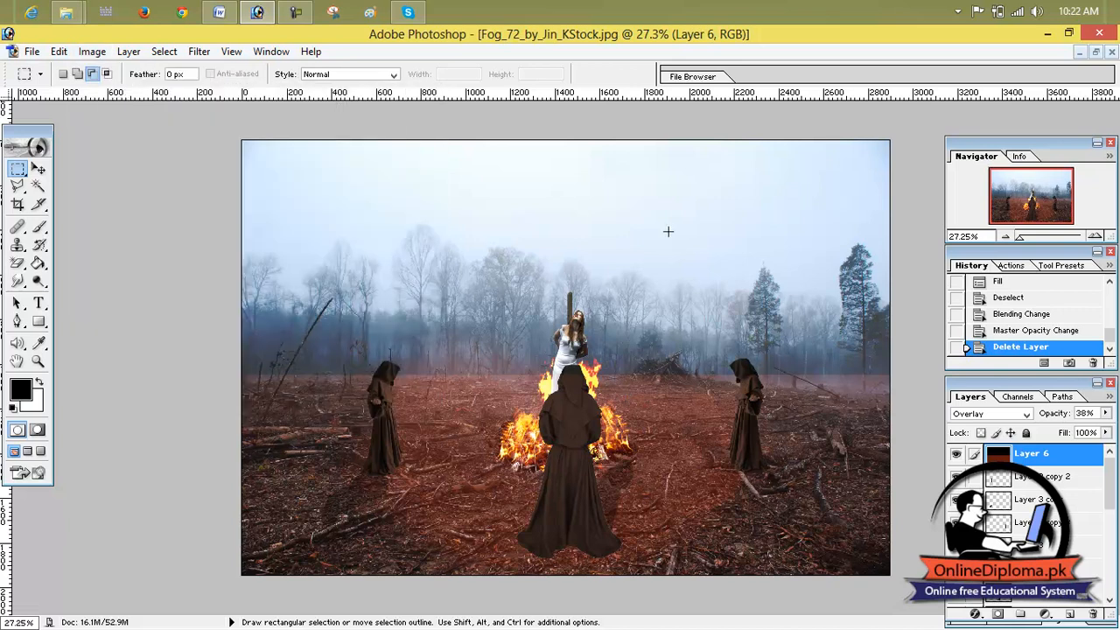
Darken the forest background, Layer 0, with Levels by lowering the white output level to 178.
{"action": "left_click_drag", "start_coordinate": [1114, 496], "coordinate": [1112, 569]}
{"action": "left_click", "coordinate": [1089, 600]}
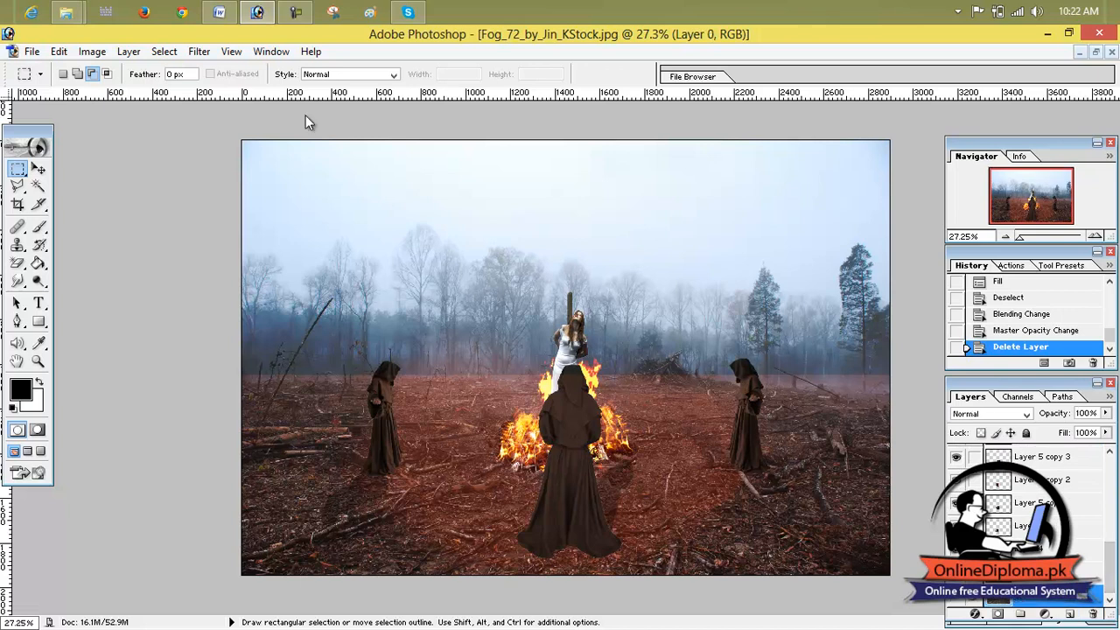
{"action": "left_click", "coordinate": [92, 52]}
{"action": "mouse_move", "coordinate": [118, 96]}
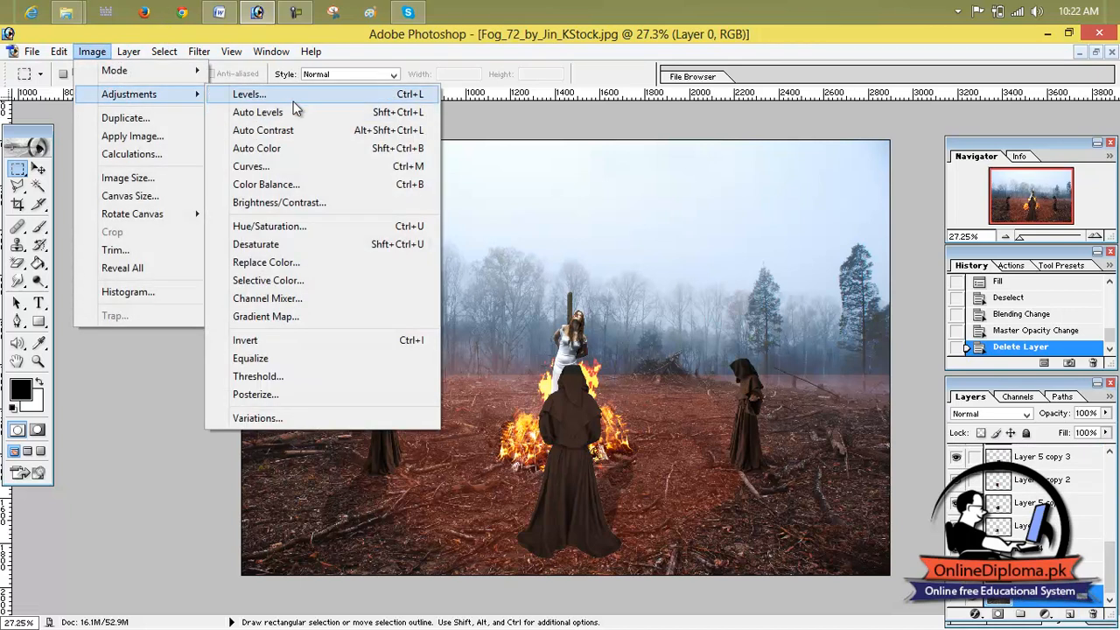
{"action": "left_click", "coordinate": [250, 94]}
{"action": "left_click_drag", "start_coordinate": [963, 347], "coordinate": [906, 357]}
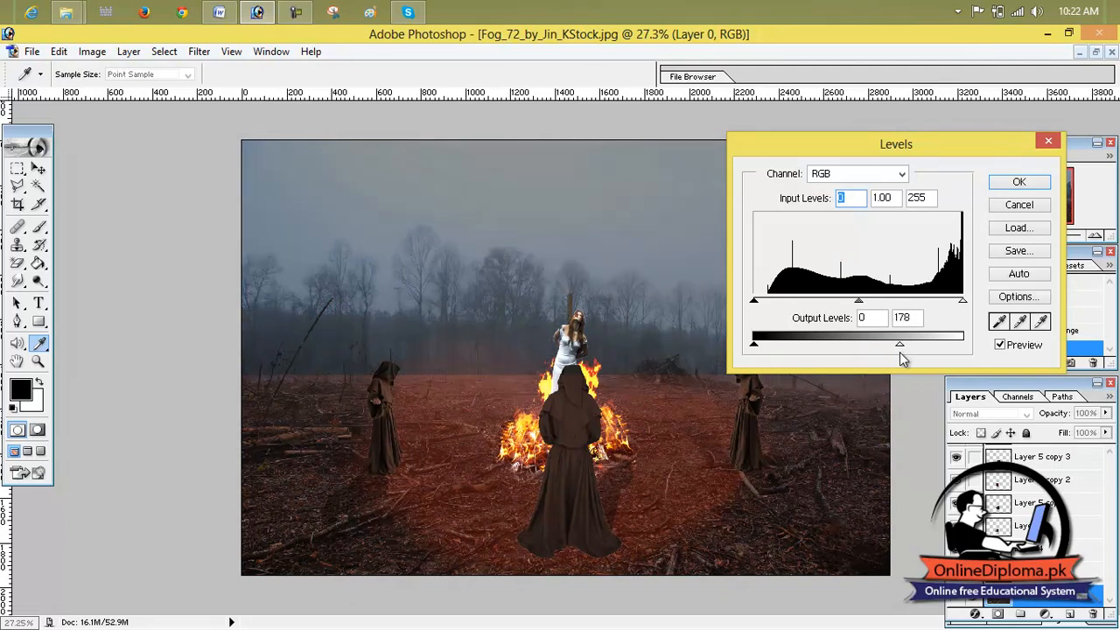
{"action": "left_click", "coordinate": [1006, 182]}
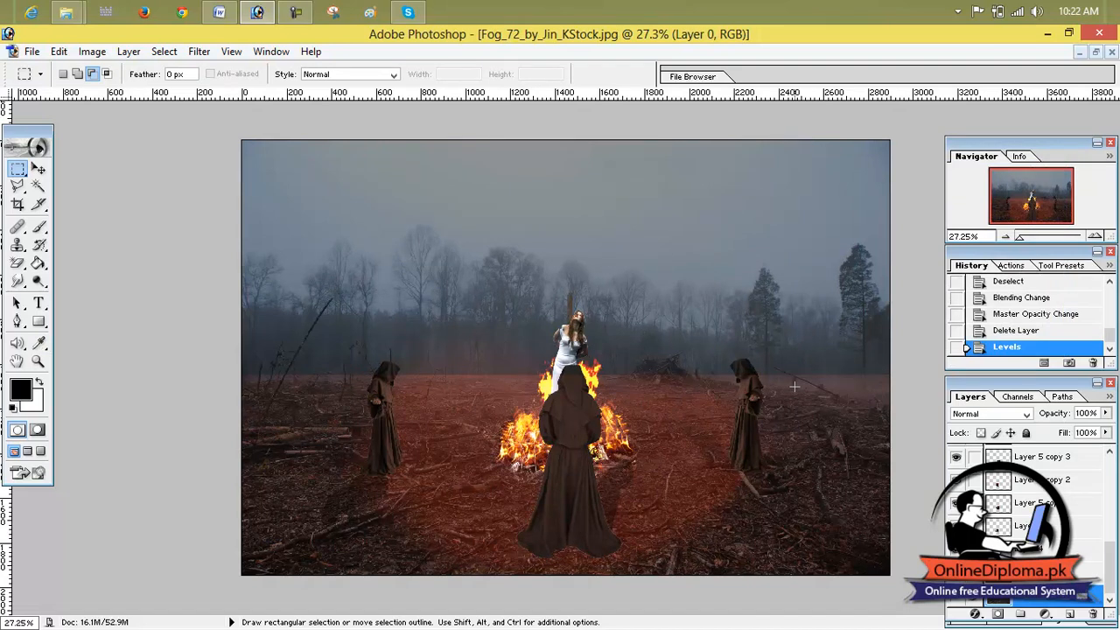
{"action": "scroll", "coordinate": [1002, 476], "scroll_direction": "up", "scroll_amount": 5}
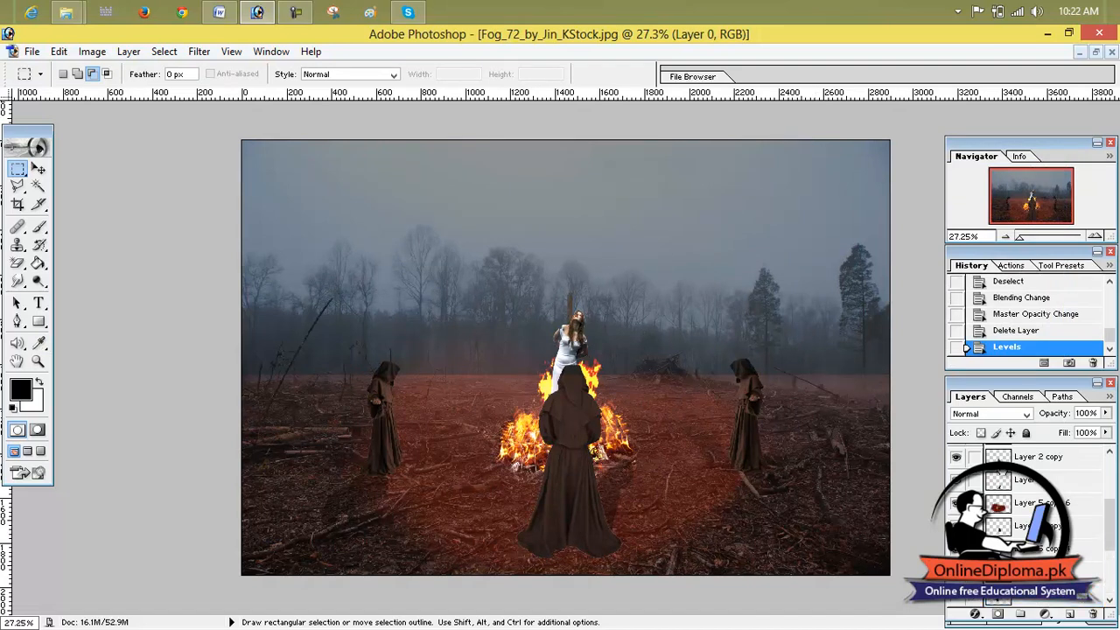